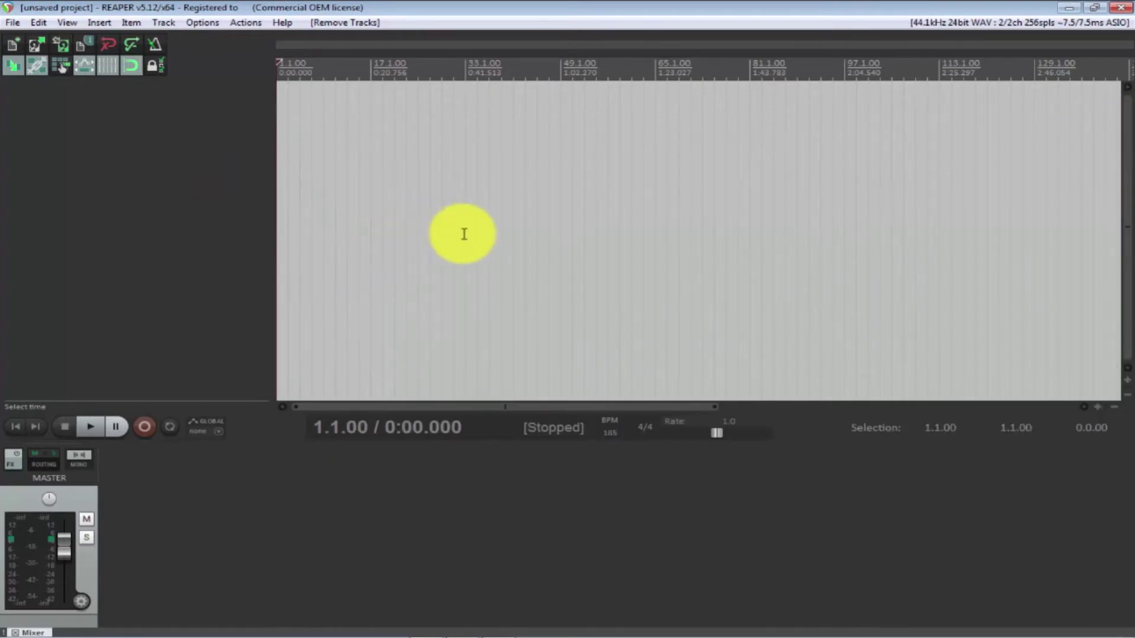
Step: Import the drum MIDI file Bateria 185.mid from the desktop's Stems folder, including its 14 MIDI markers as project markers
key("super+d")
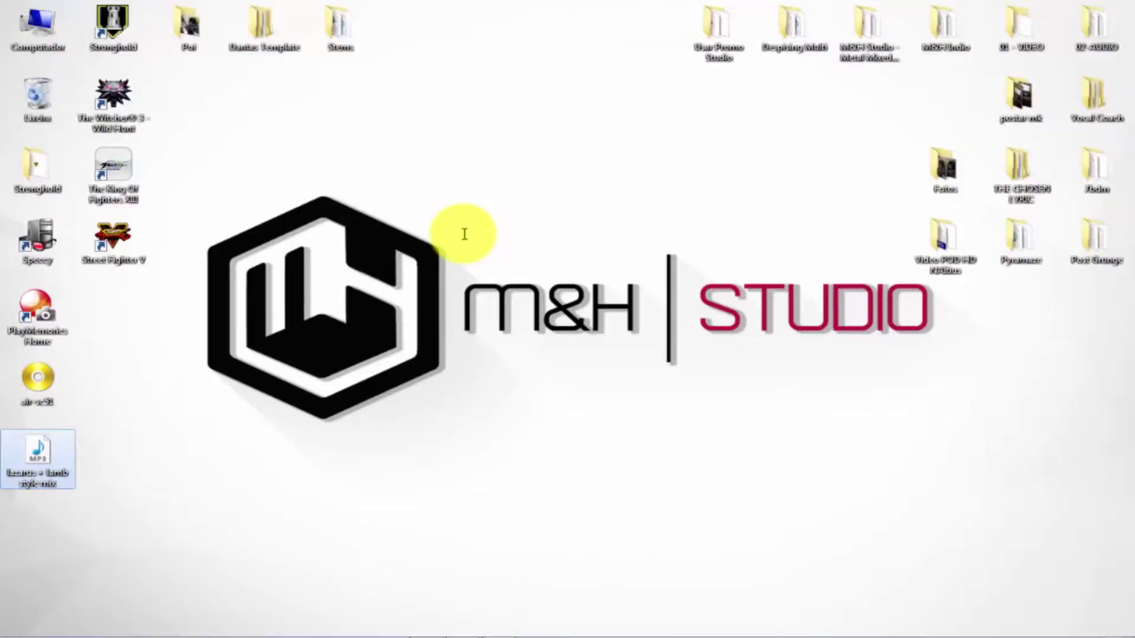
double_click(358, 34)
mouse_move(258, 104)
left_mouse_down()
mouse_move(520, 609)
mouse_move(427, 609)
mouse_move(317, 197)
mouse_move(309, 101)
mouse_move(284, 76)
mouse_move(281, 102)
left_mouse_up()
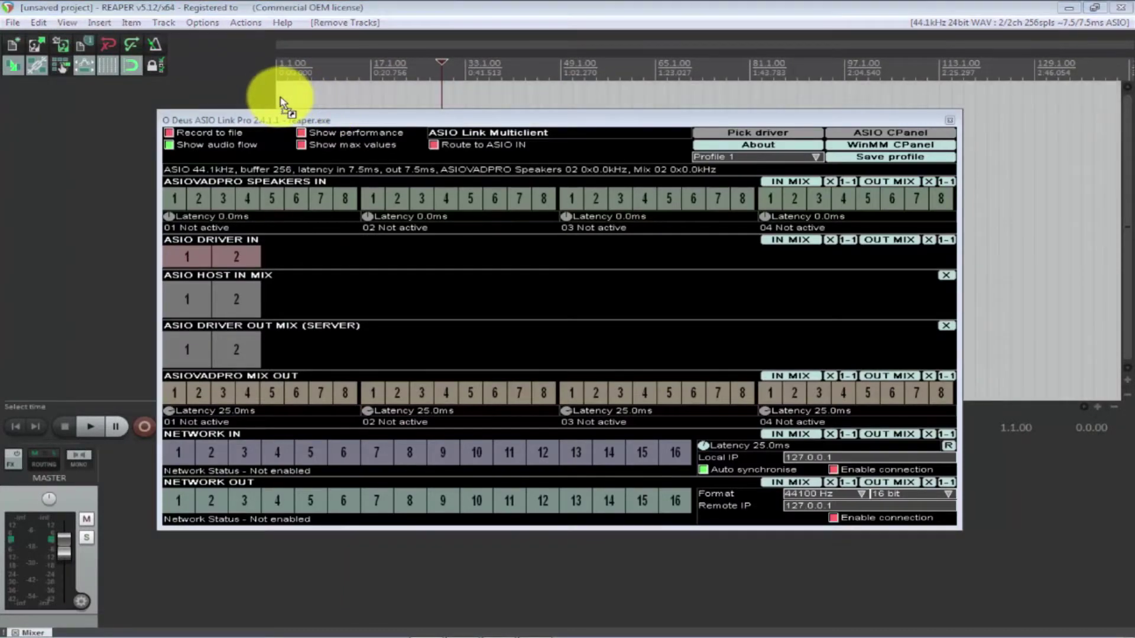
left_click(949, 120)
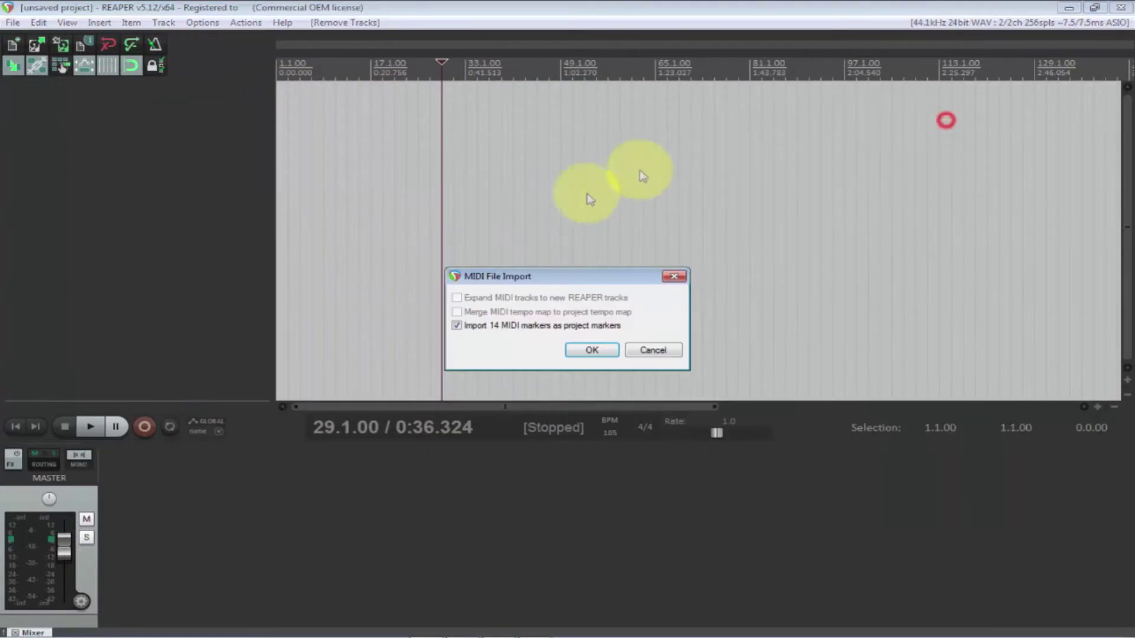
left_click(593, 350)
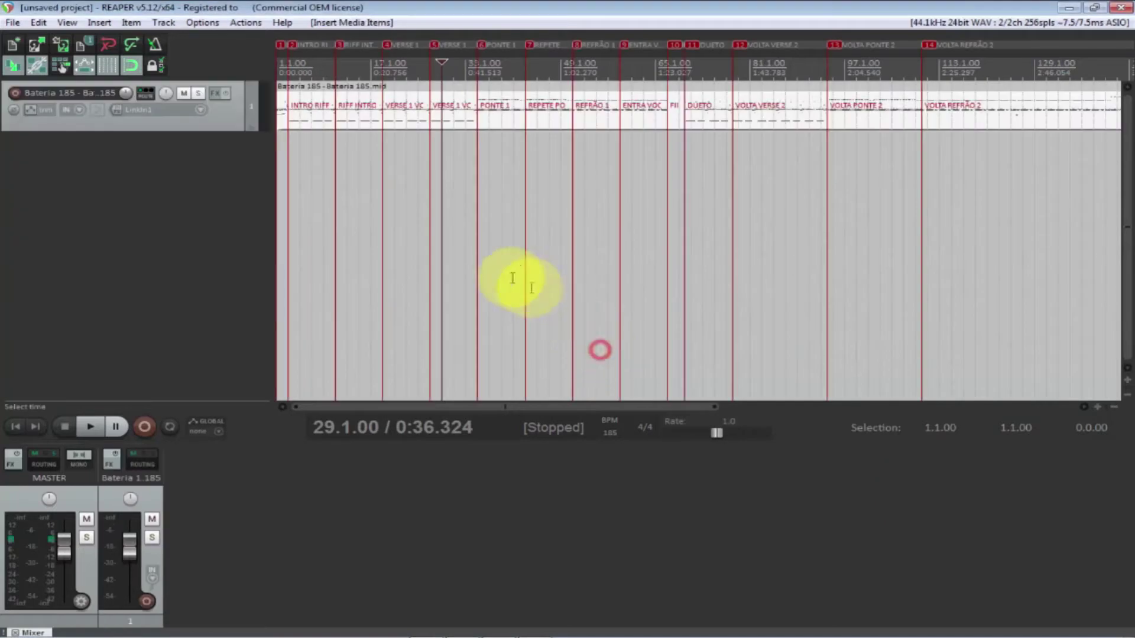
Step: Return the edit cursor to the start of the project
scroll(447, 214, "up", 3)
scroll(448, 213, "down", 4)
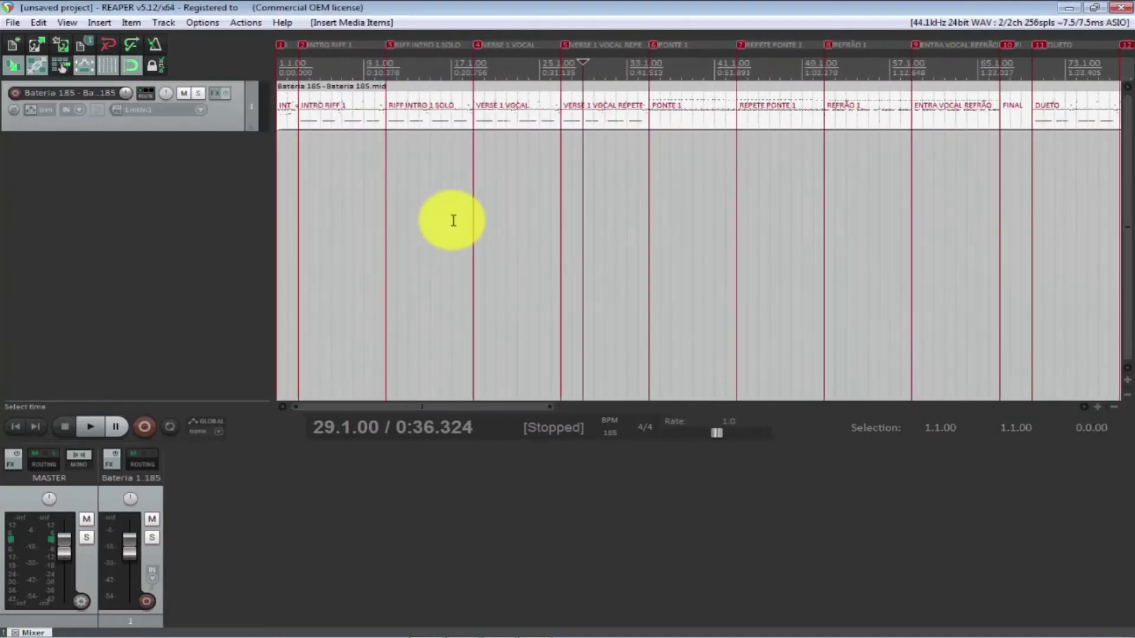
scroll(520, 381, "up", 2)
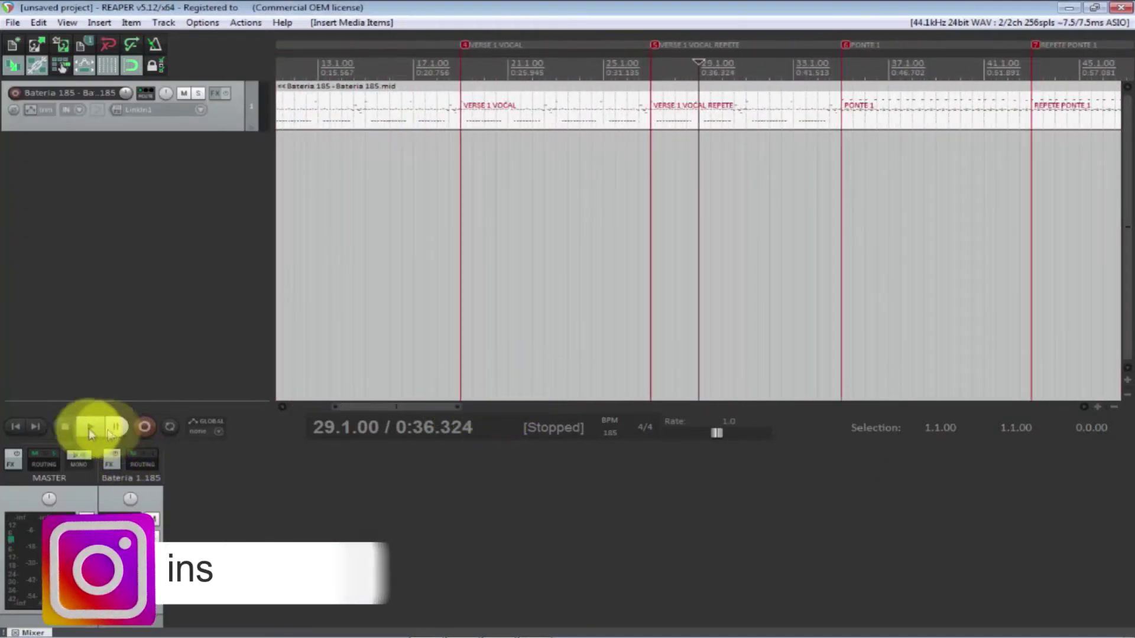
left_click(15, 426)
scroll(431, 266, "down", 3)
scroll(432, 266, "down", 4)
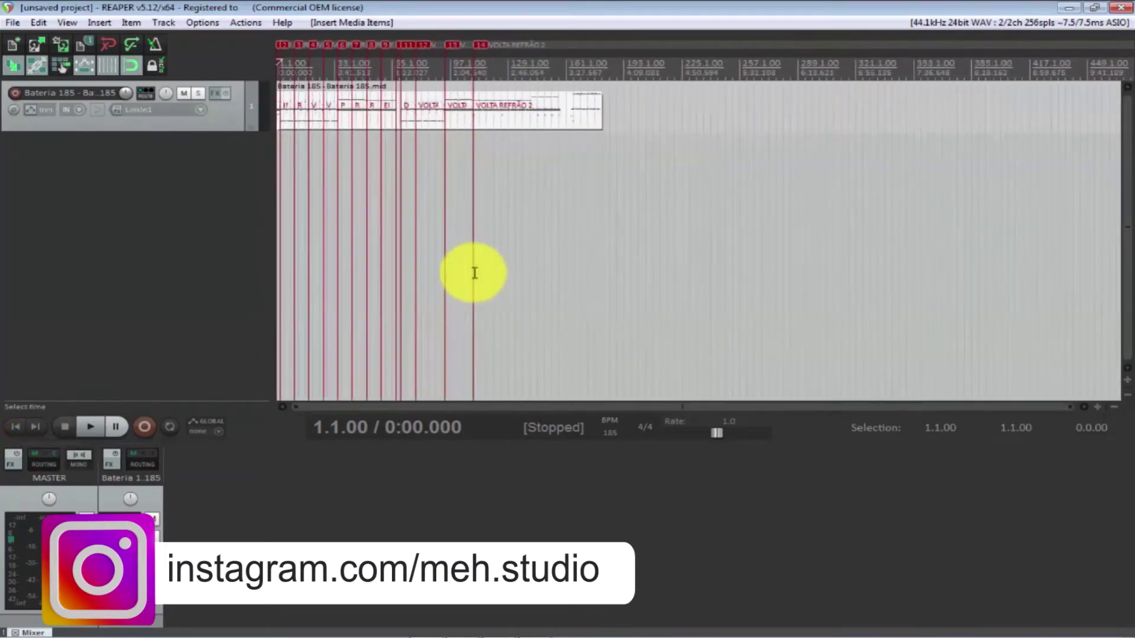
scroll(471, 270, "up", 3)
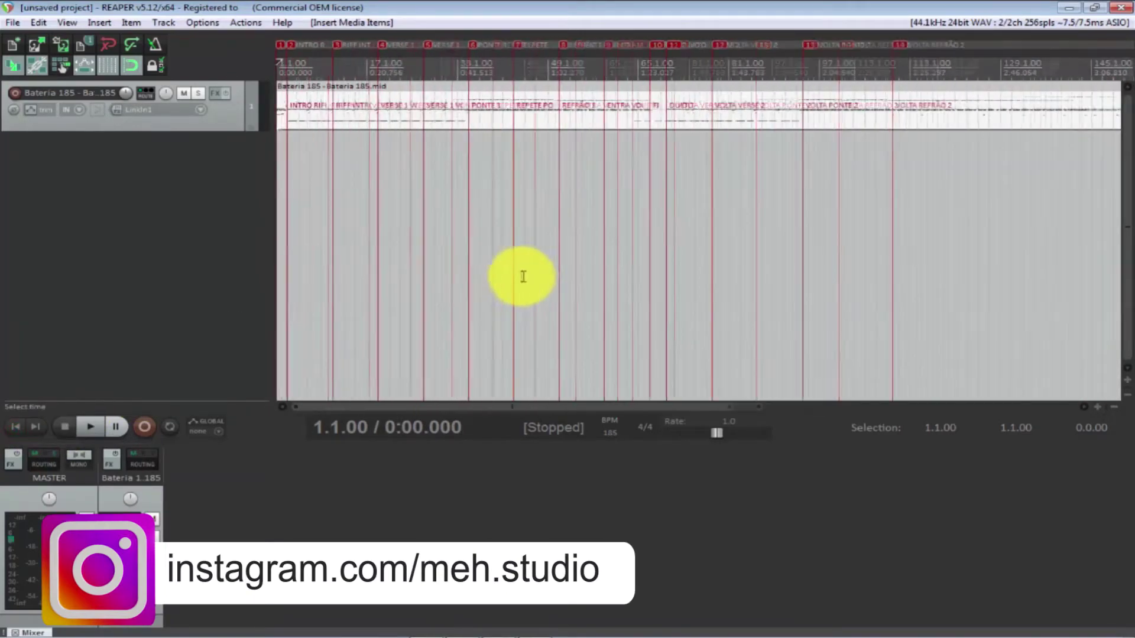
left_click(264, 105)
left_click(247, 127)
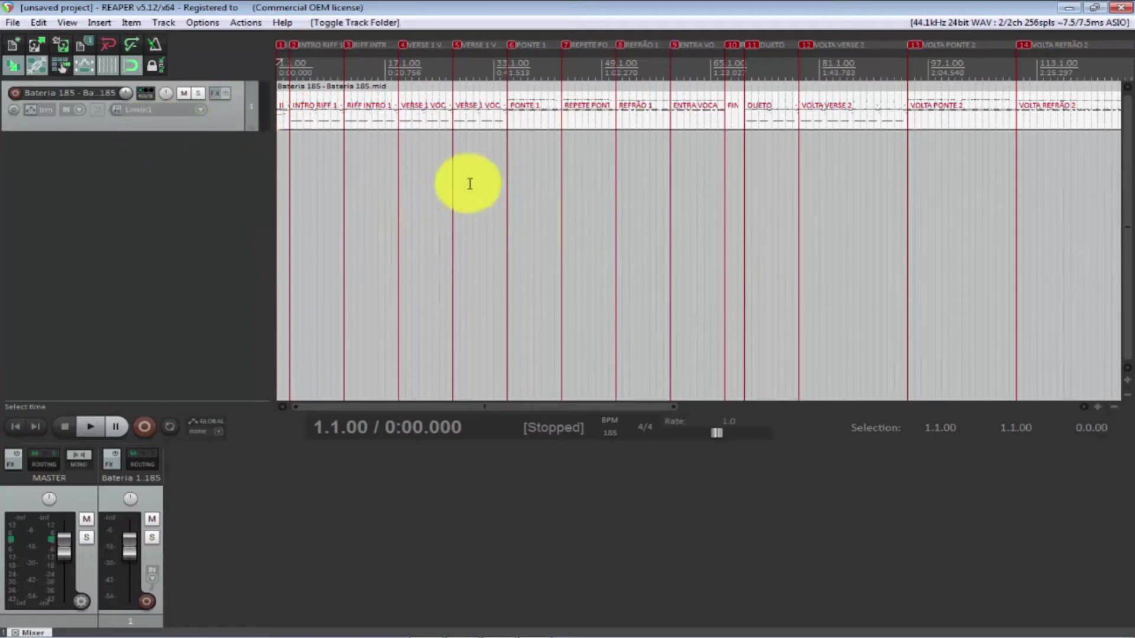
Step: Import the Bass audio file from the Stems Media folder onto its own track and align it with the project start
mouse_move(473, 631)
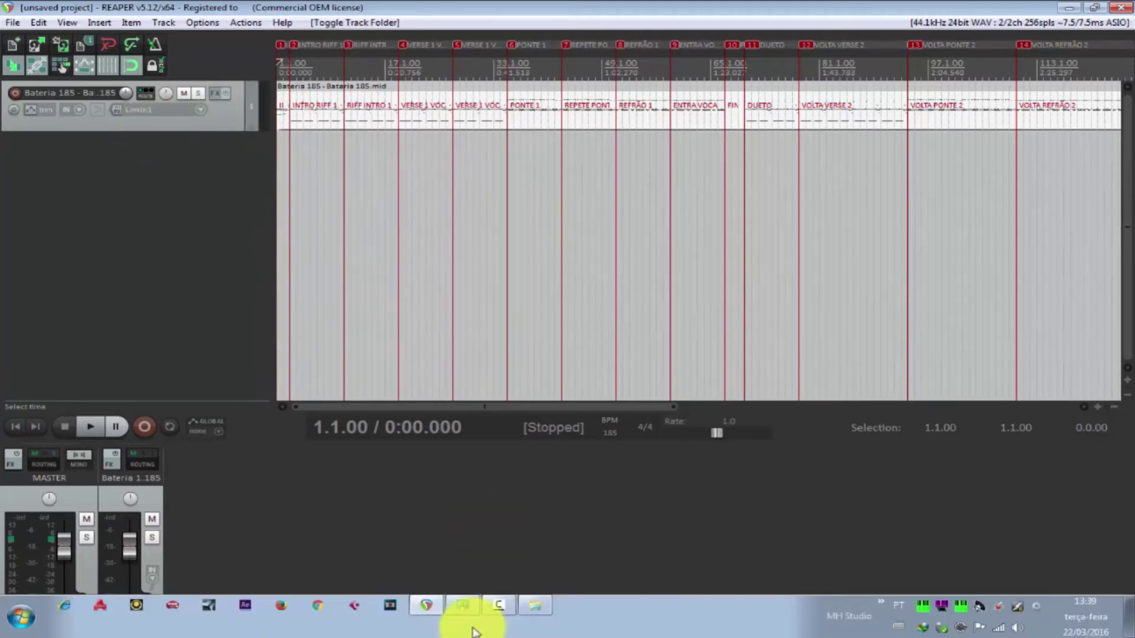
left_click(548, 611)
double_click(251, 73)
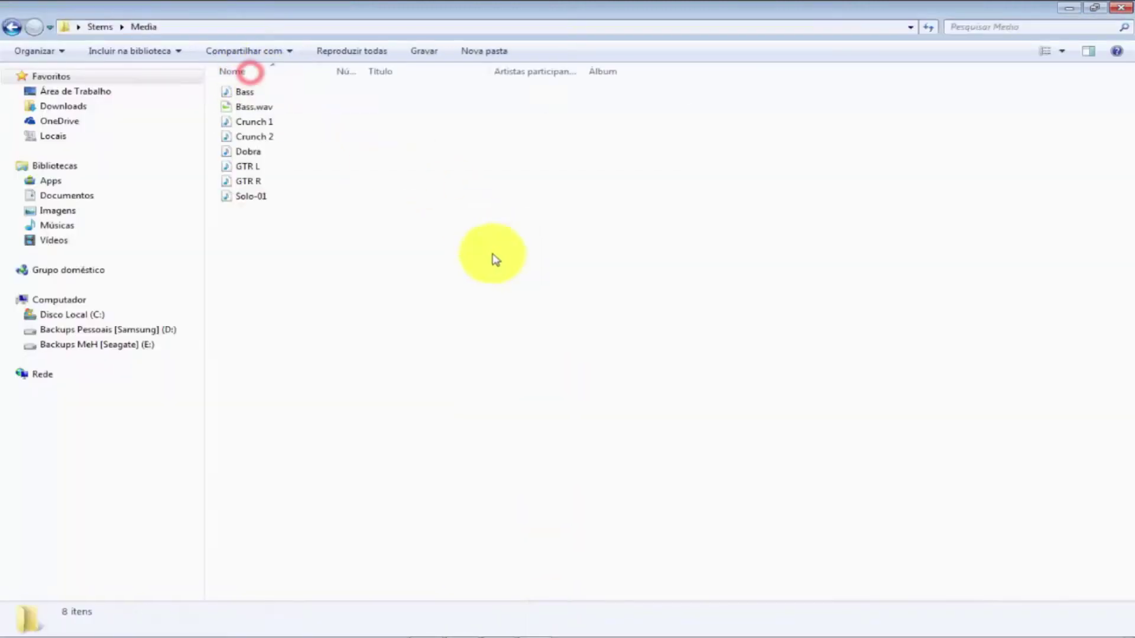
left_click_drag(248, 91, 1005, 236)
left_click(953, 121)
left_click_drag(1034, 178, 332, 158)
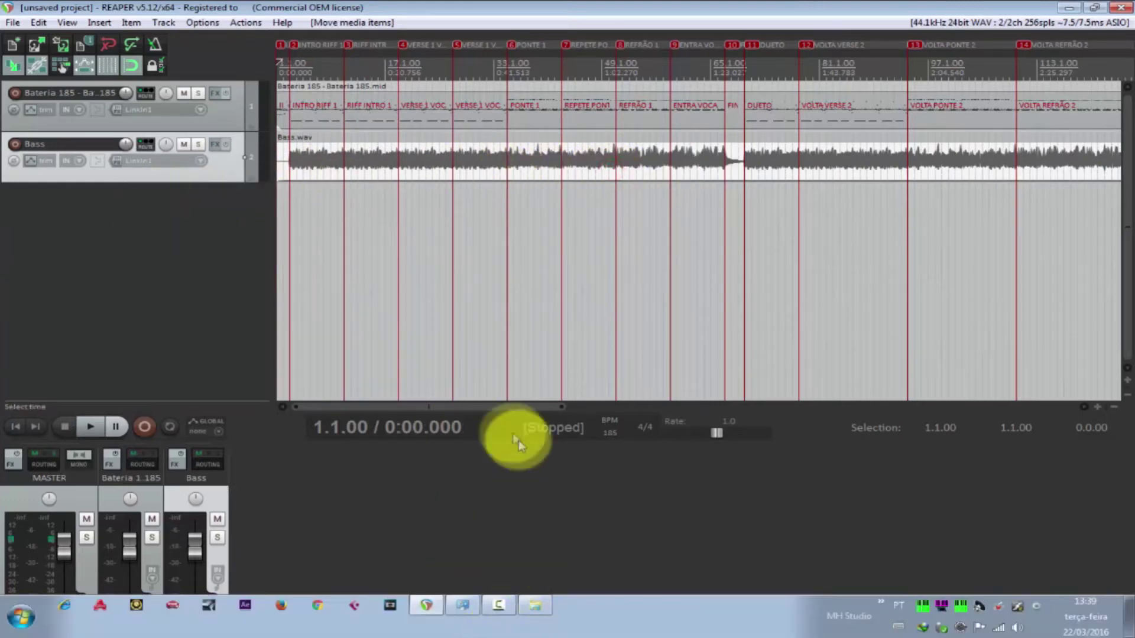
Step: Import Crunch 1, Crunch 2, Dobra, GTR L, GTR R and Solo-01 from the Media folder onto separate tracks
left_click(534, 607)
left_click_drag(361, 254, 259, 133)
left_click_drag(315, 214, 414, 412)
left_click_drag(415, 363, 995, 273)
left_click(950, 123)
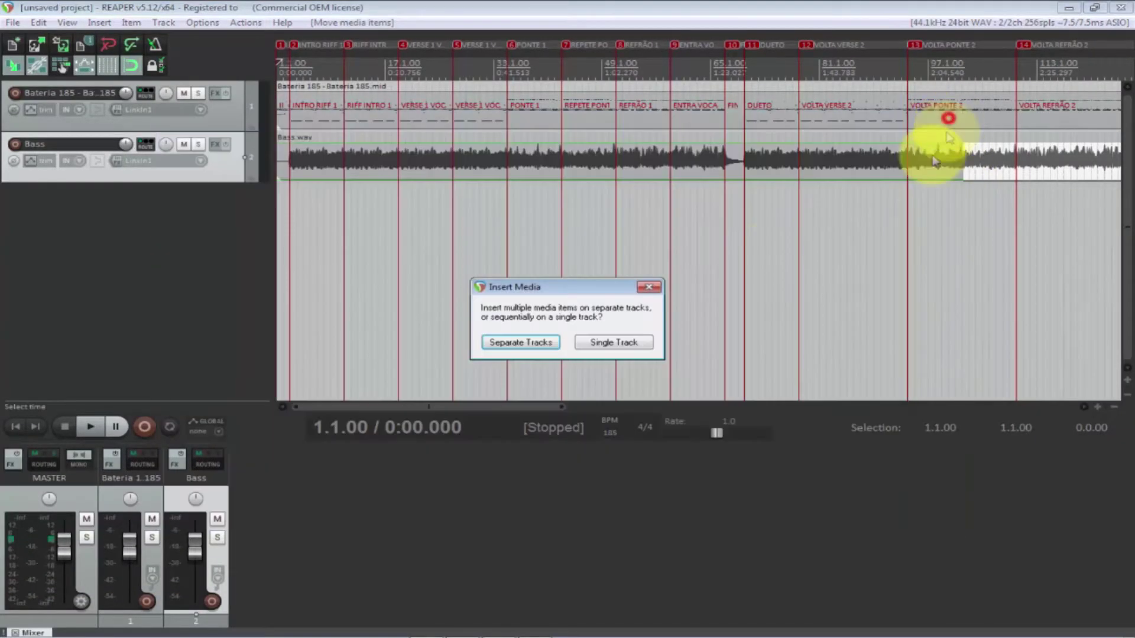
left_click(534, 345)
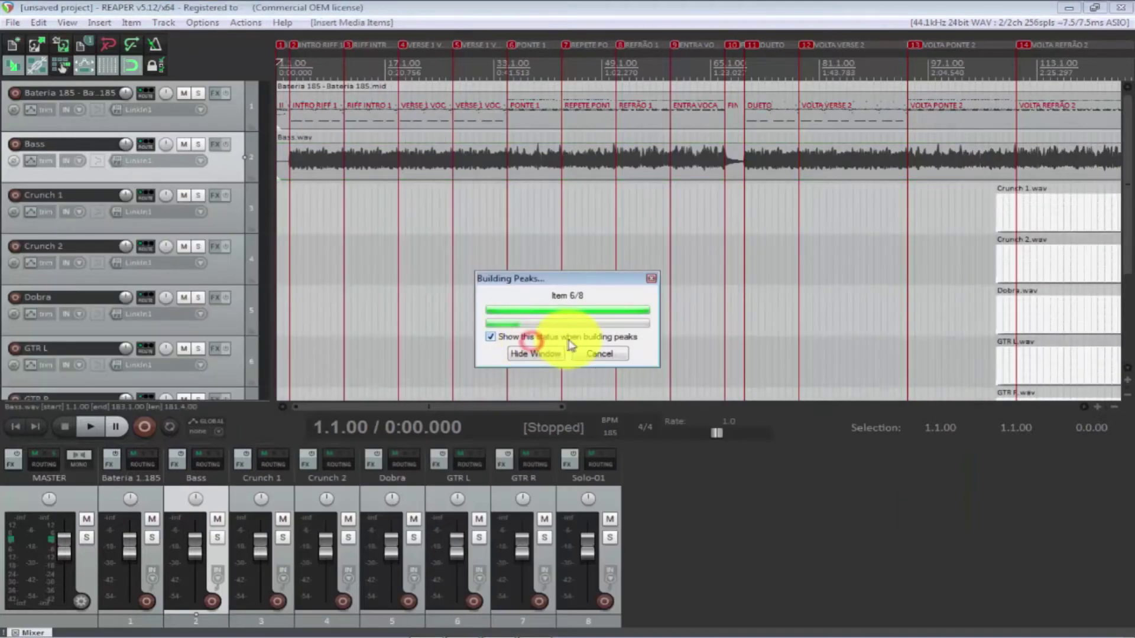
Step: Move the Crunch 1 clip to the project start, aligned with the bass clip
scroll(656, 292, "down", 5)
scroll(666, 294, "up", 3)
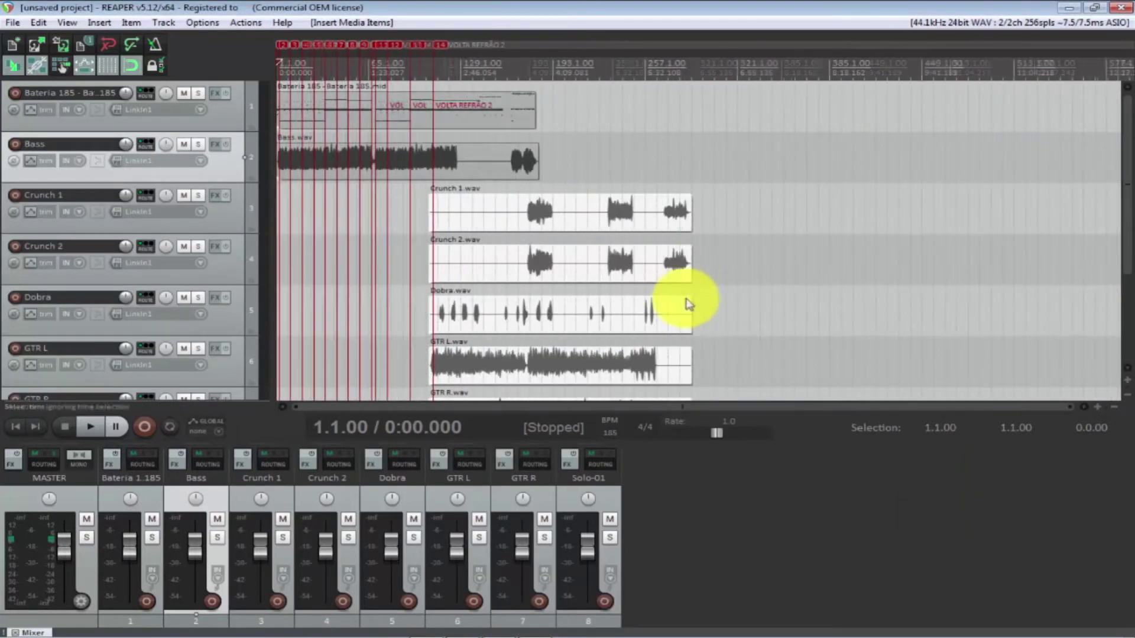
left_click_drag(1125, 185, 1121, 273)
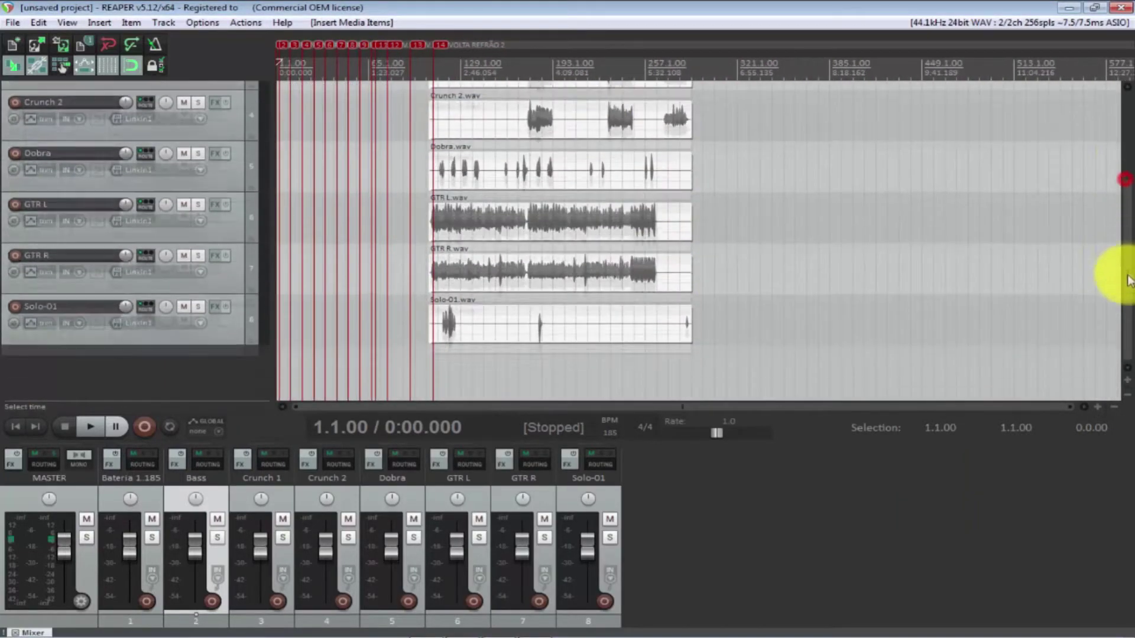
left_click_drag(783, 354, 730, 346)
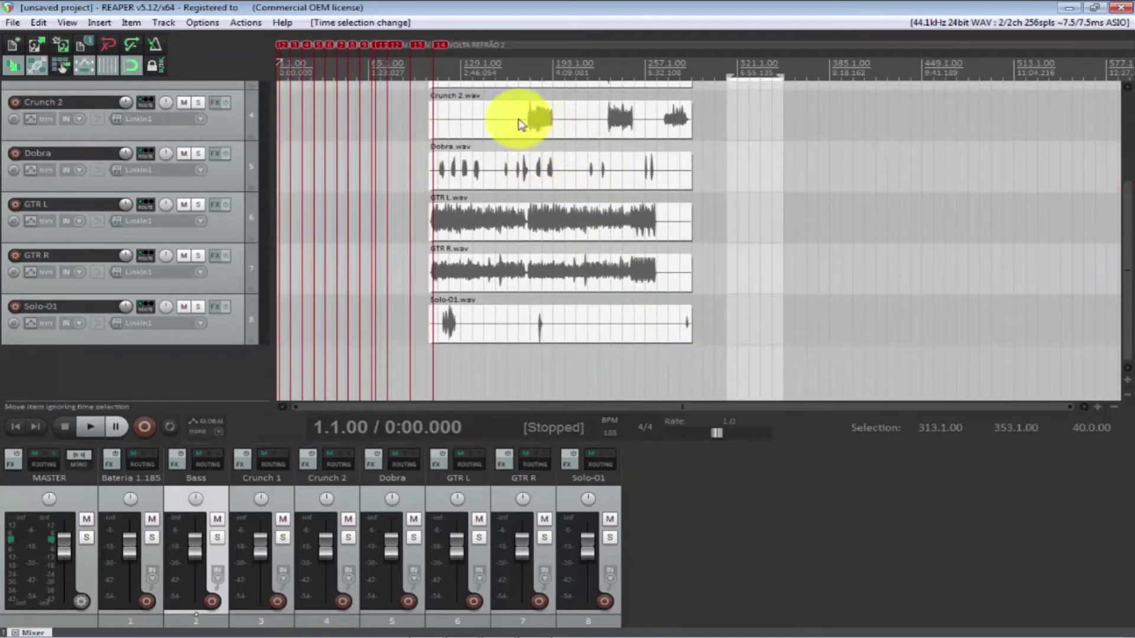
left_click_drag(1124, 228, 1098, 175)
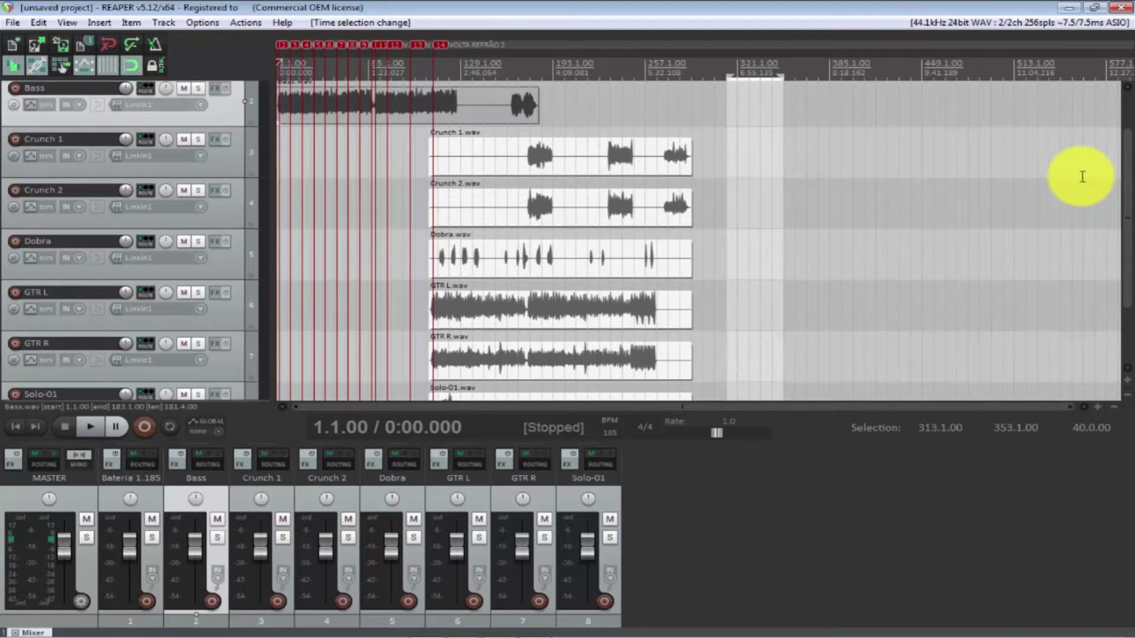
left_click(585, 152)
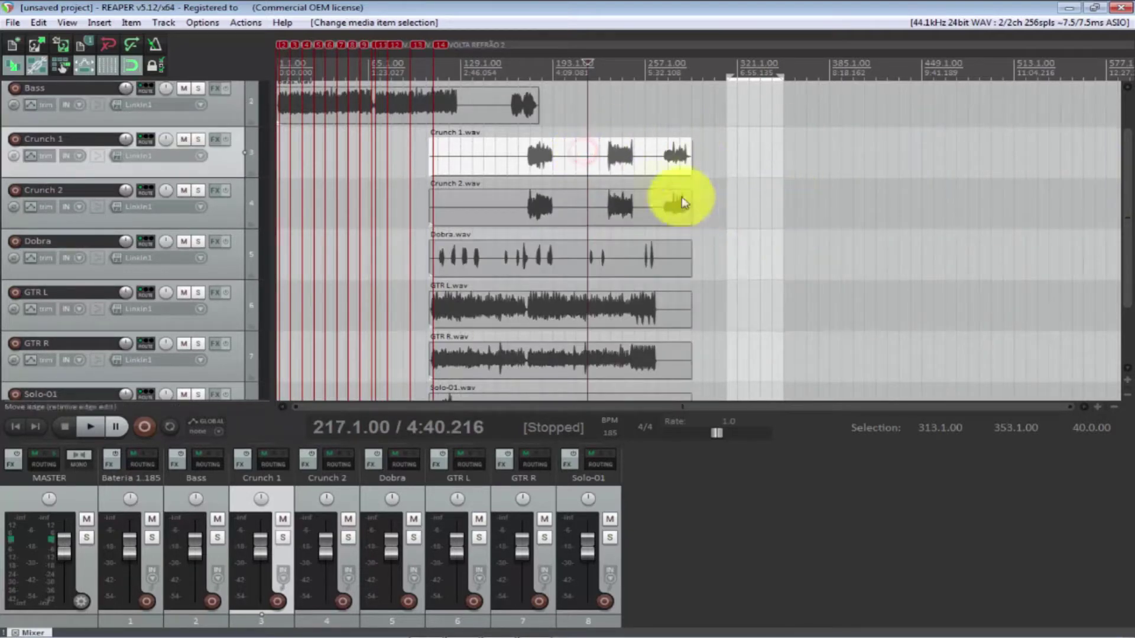
left_click_drag(615, 157, 338, 158)
Step: Move the Crunch 2, Dobra, GTR L, GTR R and Solo-01 clips together to the project start and rewind the edit cursor
left_click(544, 219)
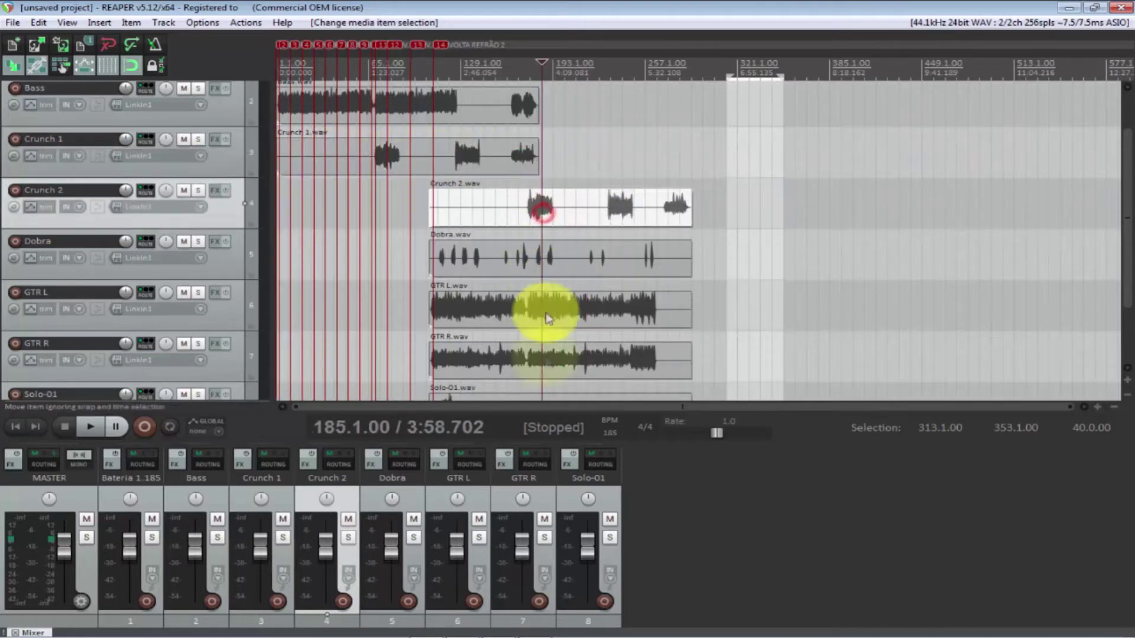
left_click(569, 395, "shift")
left_click_drag(599, 229, 388, 210)
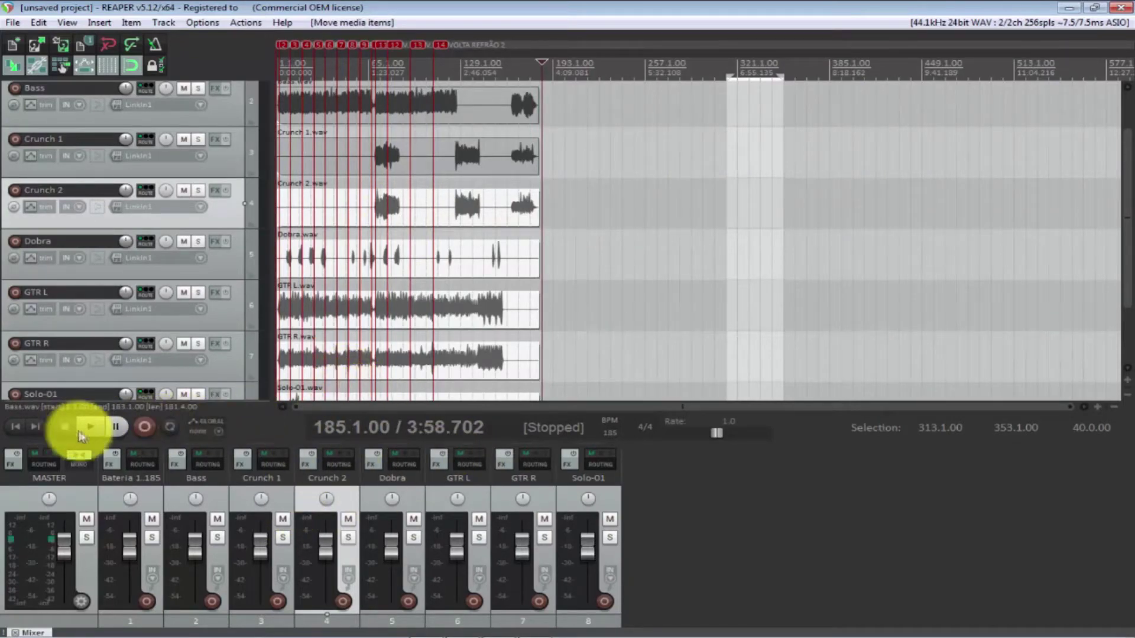
left_click(19, 430)
Step: Try to move the GTR L and GTR R tracks directly below the Bass track, and undo both reorderings
scroll(544, 304, "up", 5)
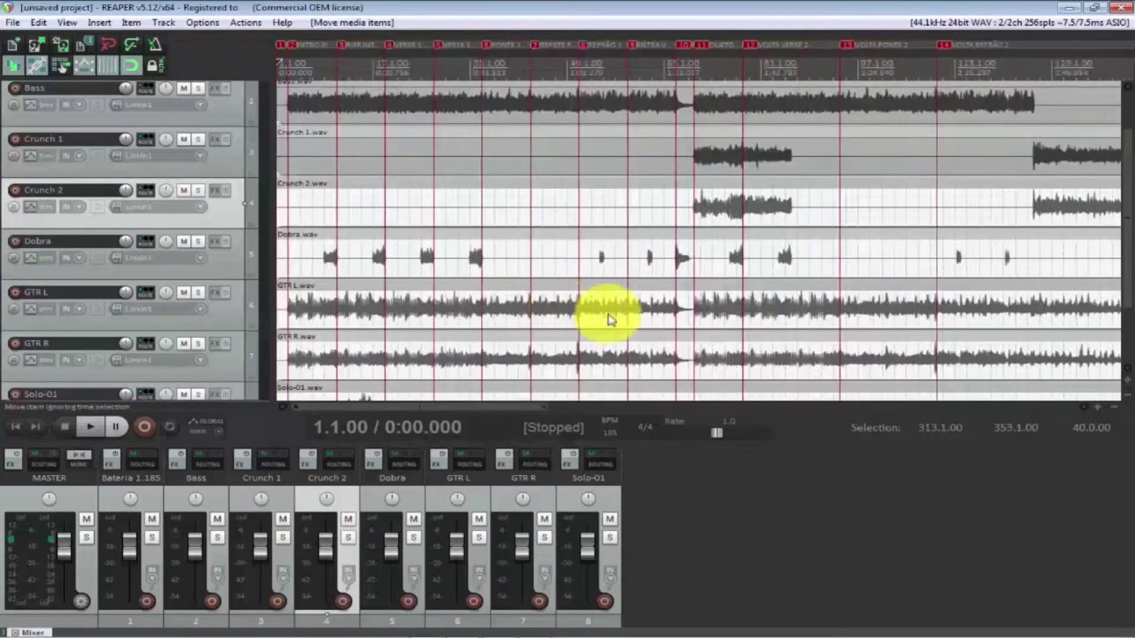
mouse_move(1130, 207)
left_mouse_down()
mouse_move(1126, 309)
mouse_move(1129, 189)
left_mouse_up()
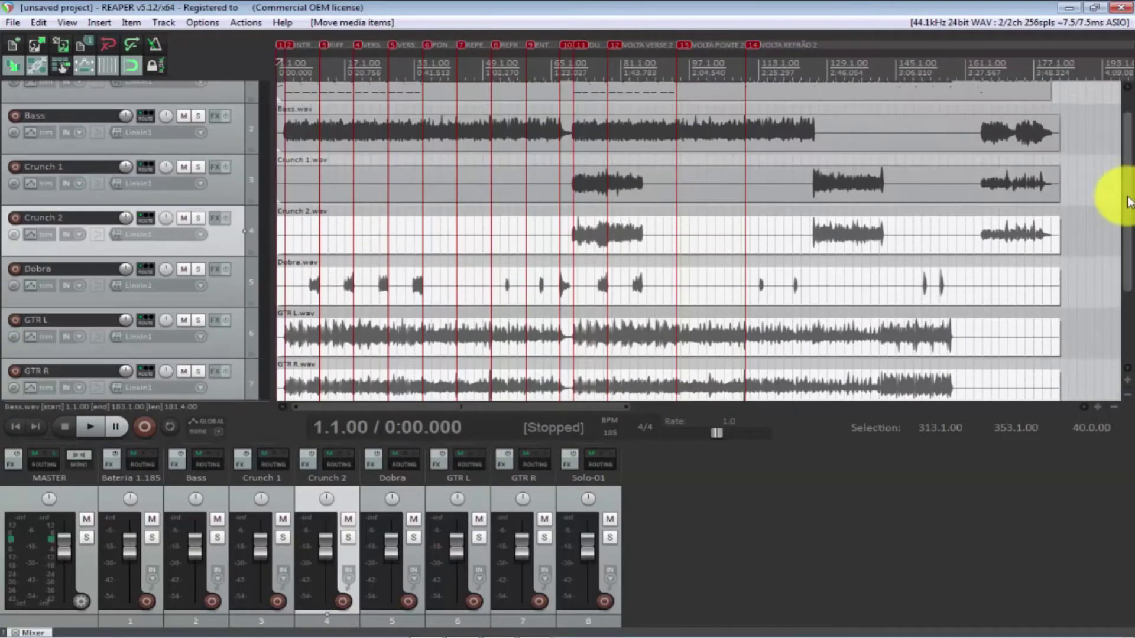
scroll(473, 300, "up", 2)
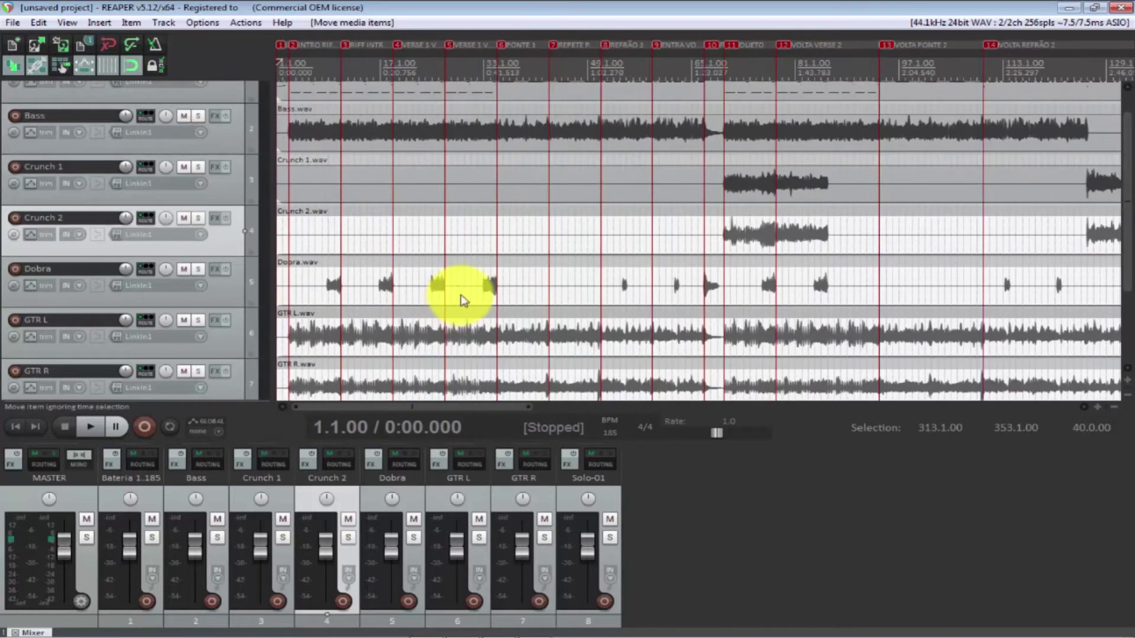
scroll(461, 300, "up", 1)
left_click_drag(53, 320, 77, 156)
left_click(65, 372)
left_click_drag(65, 373, 82, 218)
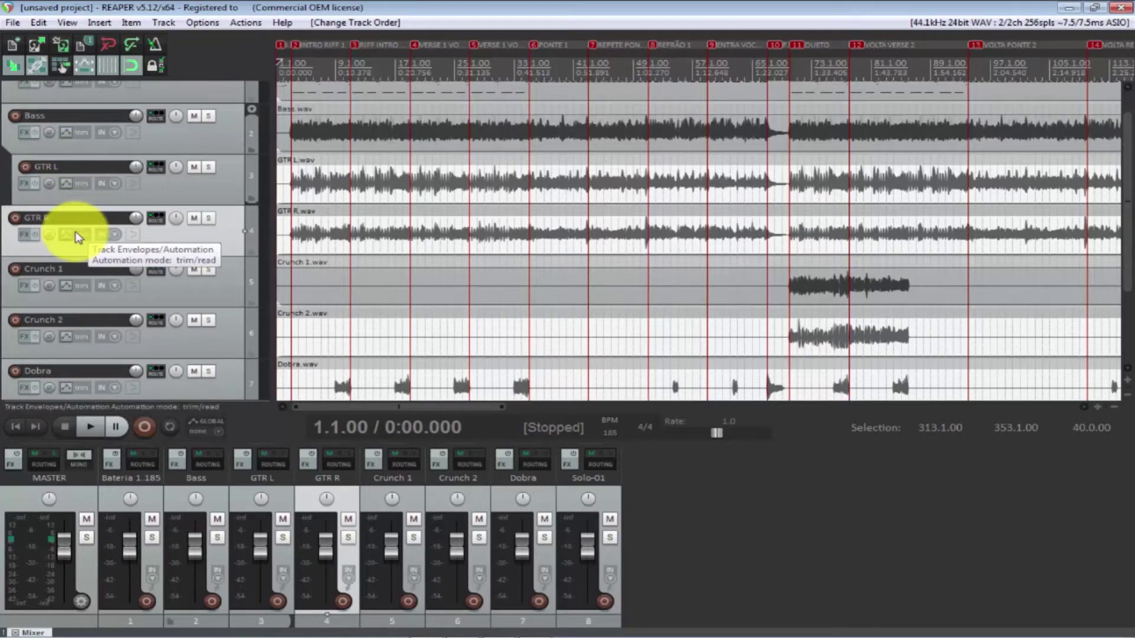
key("ctrl+z")
key("ctrl+z")
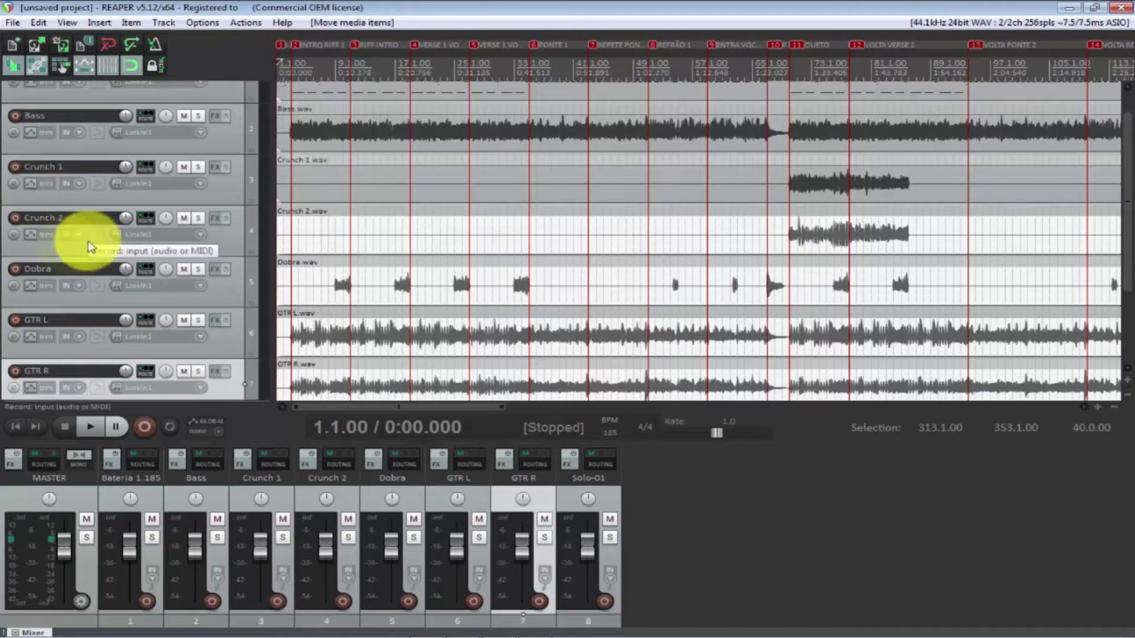
Step: Reorder the tracks so that GTR R and GTR L sit between Bass and Crunch 1, without nesting them in a folder
scroll(239, 272, "down", 3)
scroll(240, 278, "up", 5)
scroll(227, 322, "down", 5)
left_click_drag(236, 292, 214, 172)
scroll(1114, 299, "down", 3)
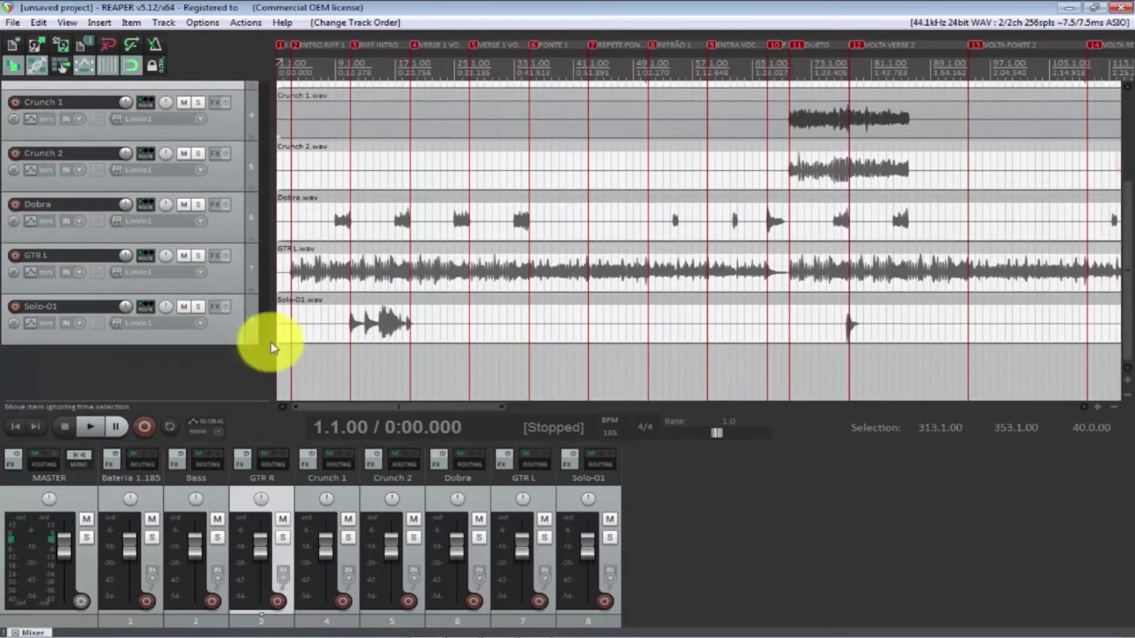
left_click_drag(238, 260, 223, 217)
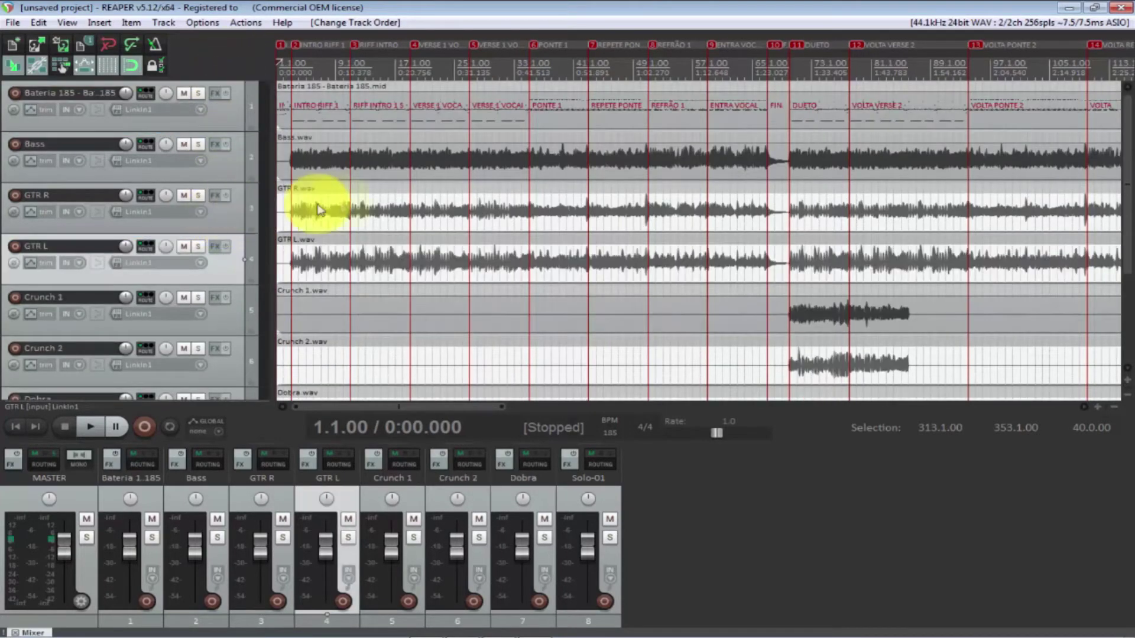
Step: Mute the Crunch 1, Crunch 2, Dobra and Solo-01 tracks
left_click_drag(1127, 190, 253, 341)
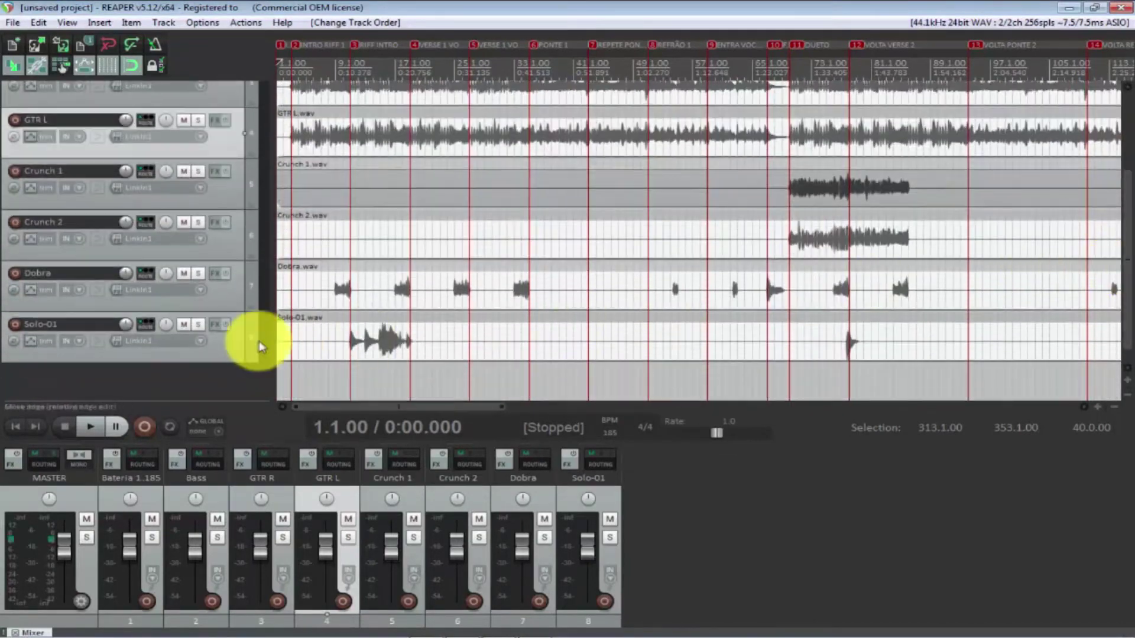
left_click_drag(184, 328, 181, 169)
left_click(180, 168)
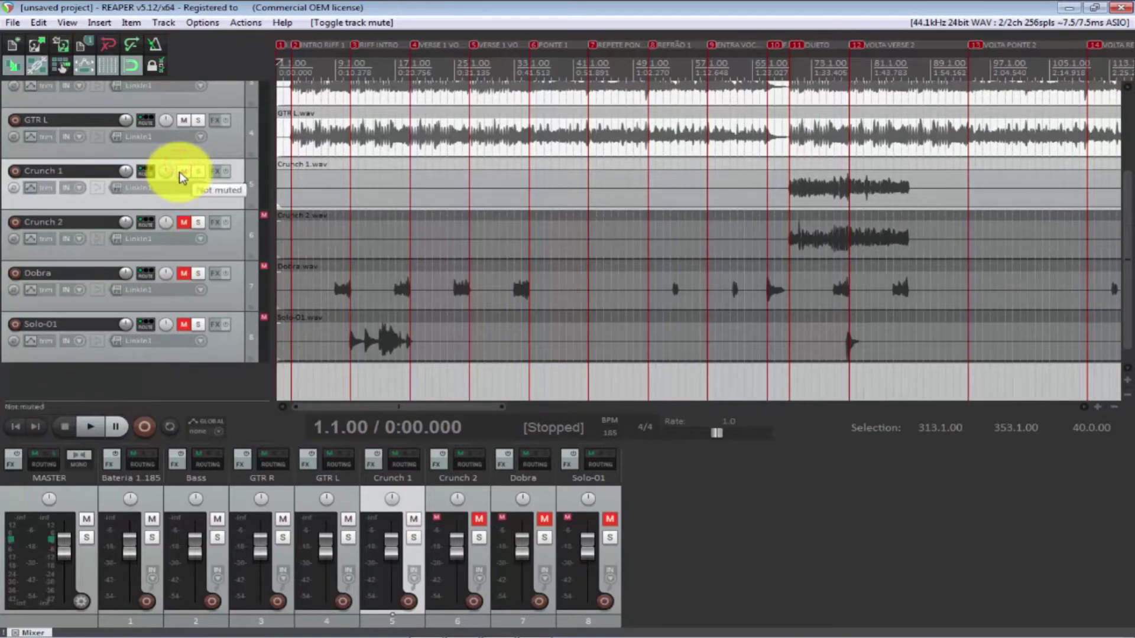
left_click(182, 171)
left_click_drag(1112, 245, 1105, 157)
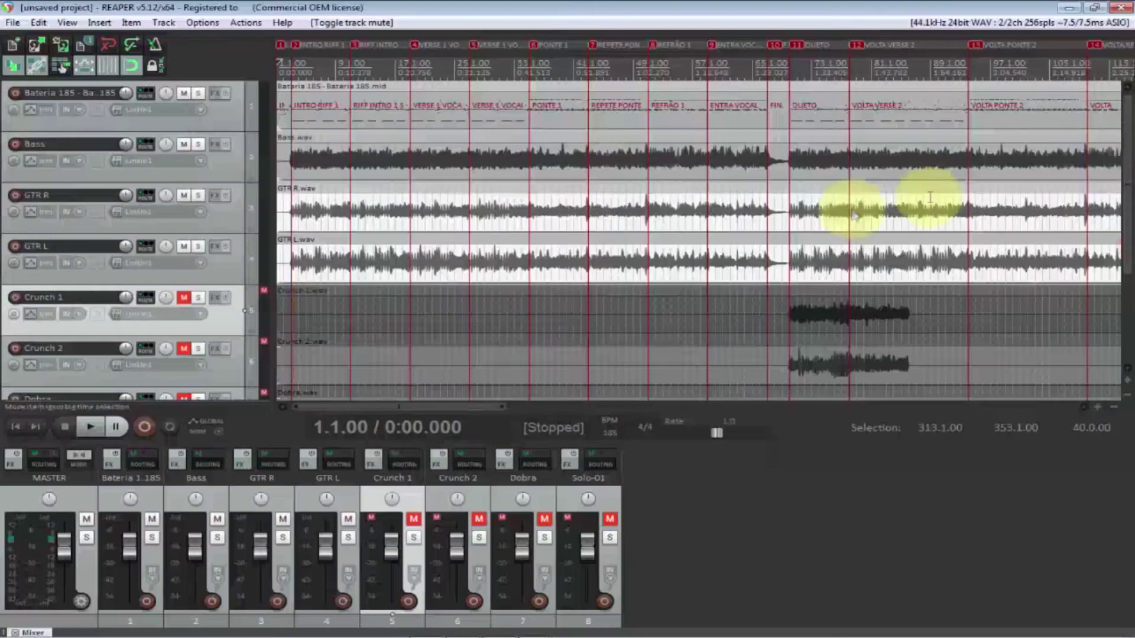
scroll(486, 207, "down", 2)
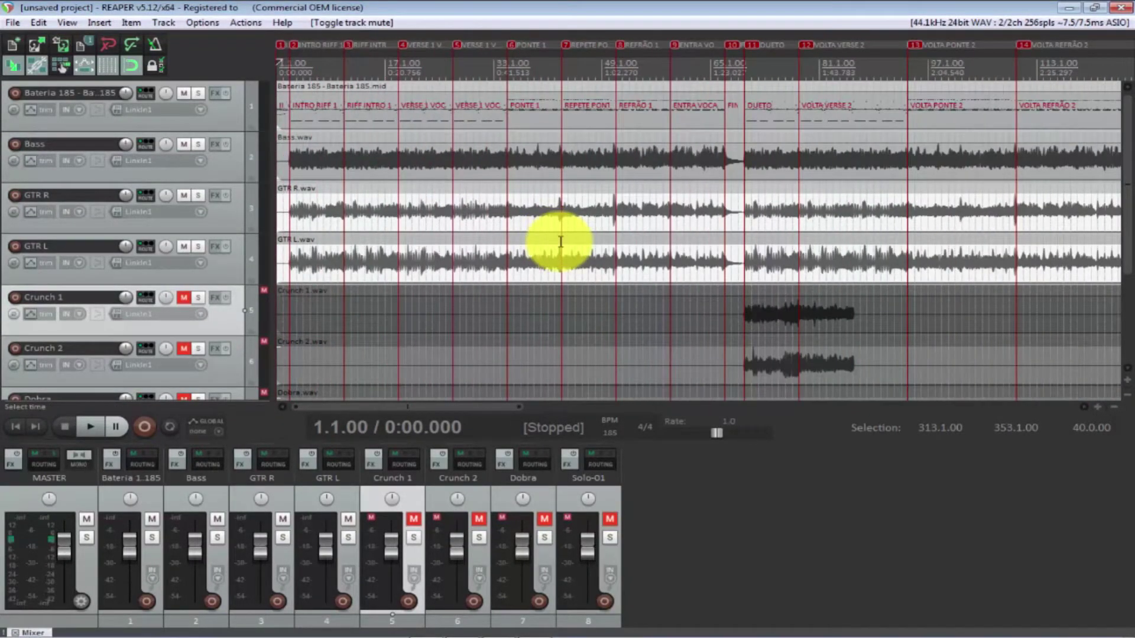
Step: Save the project as "thrash" in the Stems folder on the desktop
key("ctrl+s")
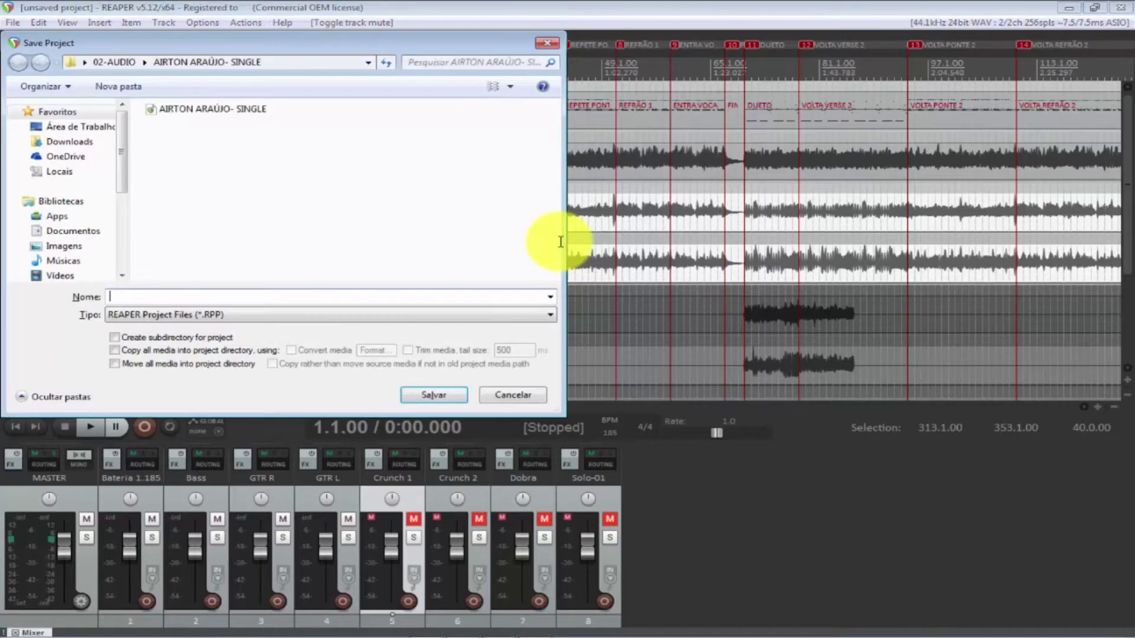
left_click(103, 131)
left_click(351, 184)
scroll(351, 185, "down", 2)
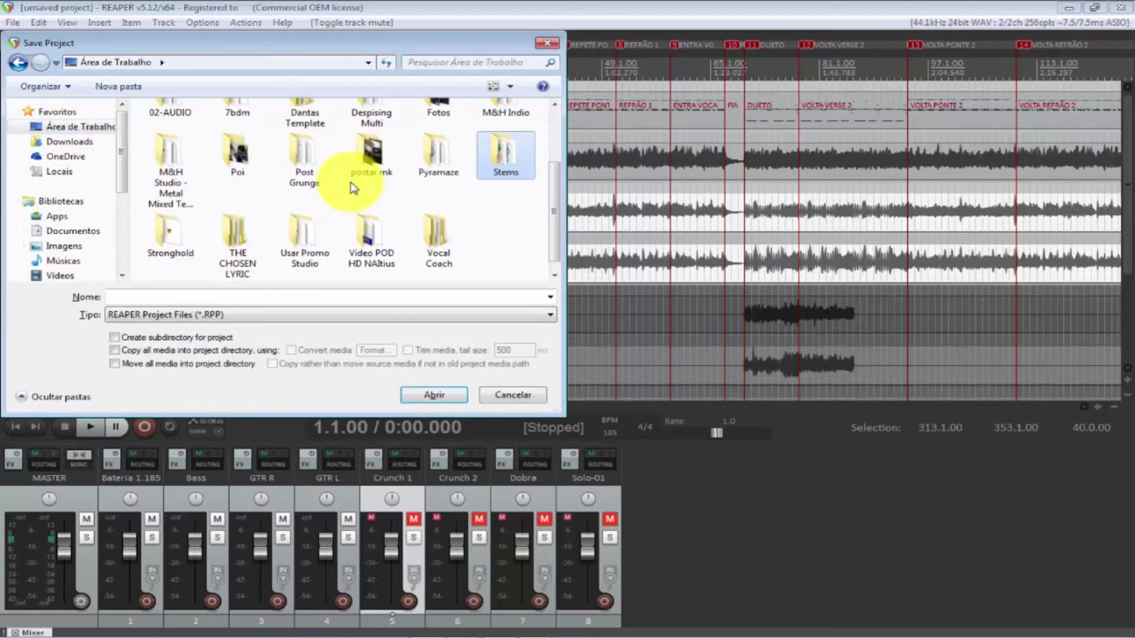
double_click(502, 168)
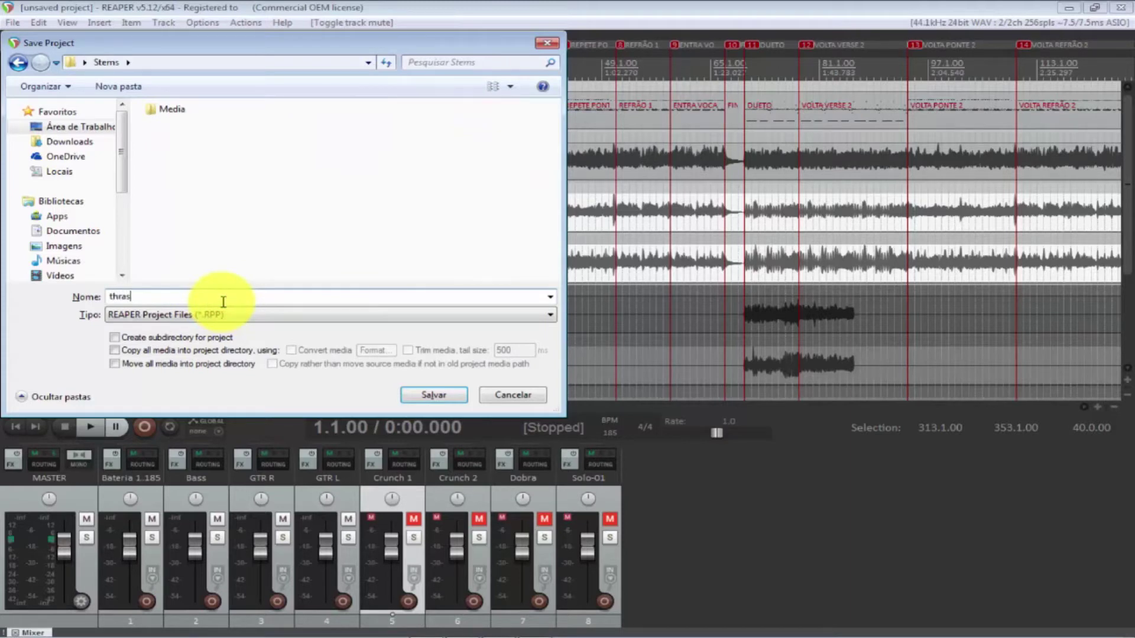
left_click(419, 396)
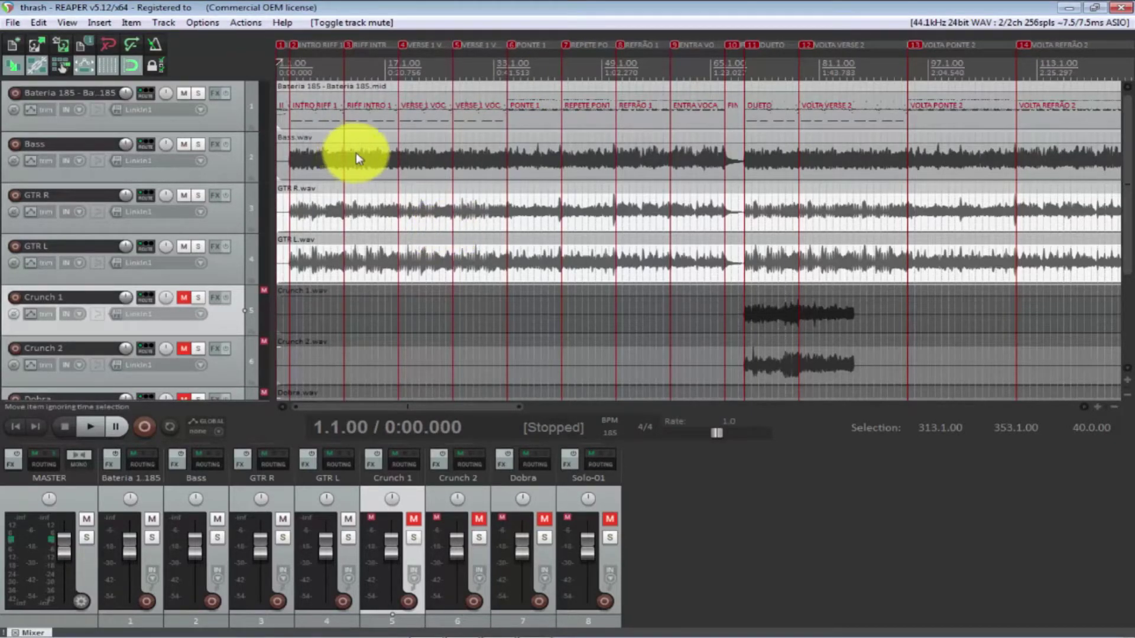
Step: Open the plug-in browser for the Bateria 185 track and look through the instrument plug-ins
scroll(431, 192, "down", 2)
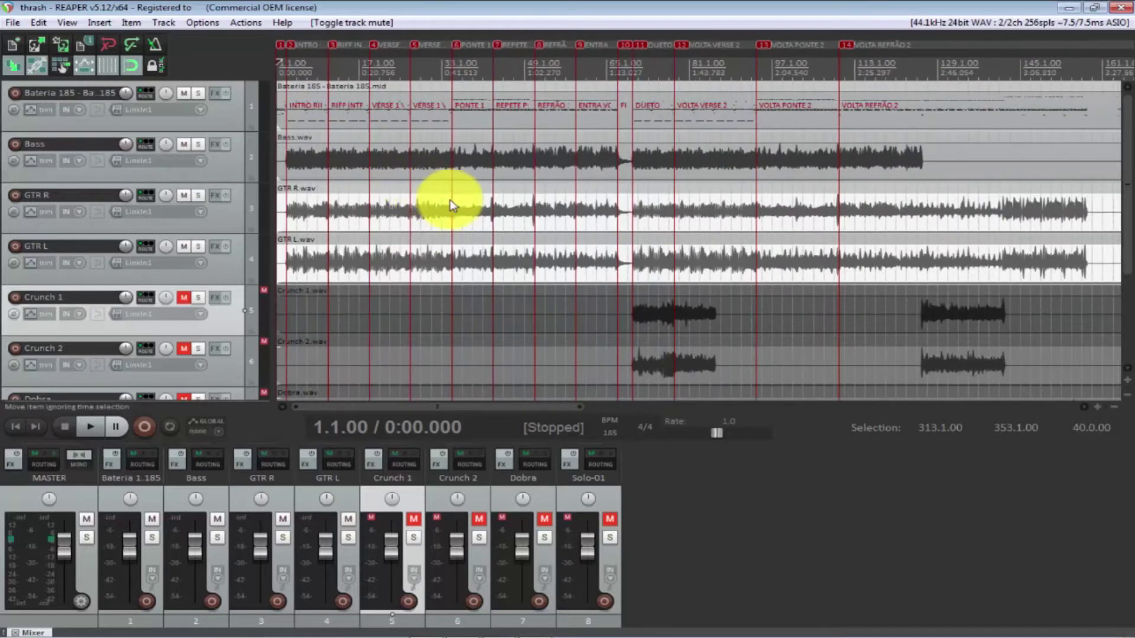
scroll(453, 203, "down", 3)
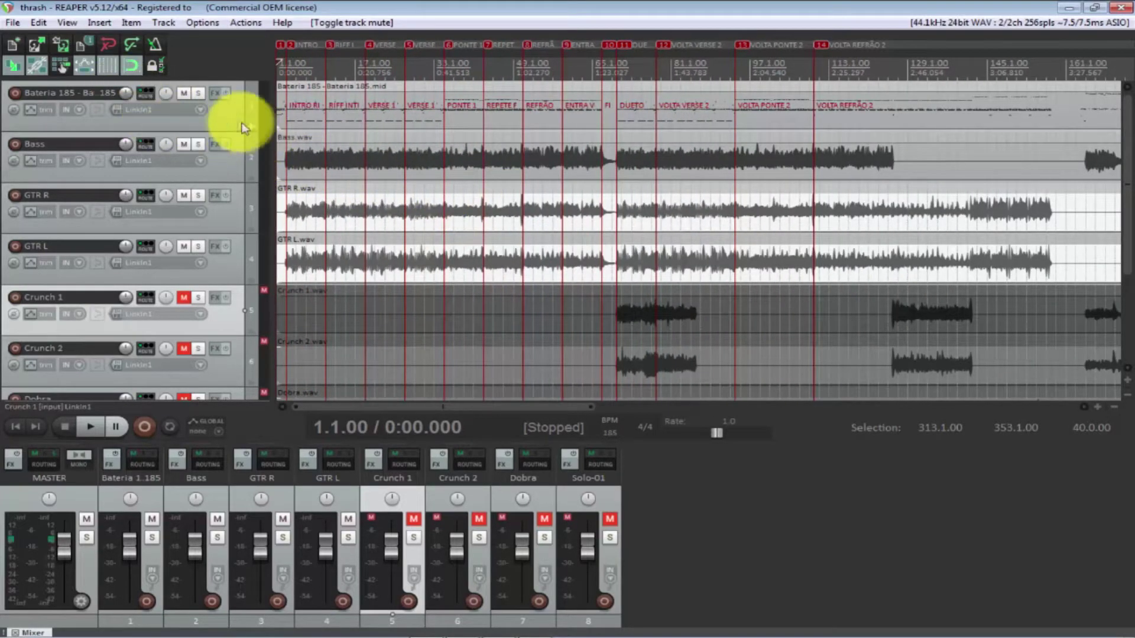
left_click(229, 119)
scroll(507, 210, "down", 2)
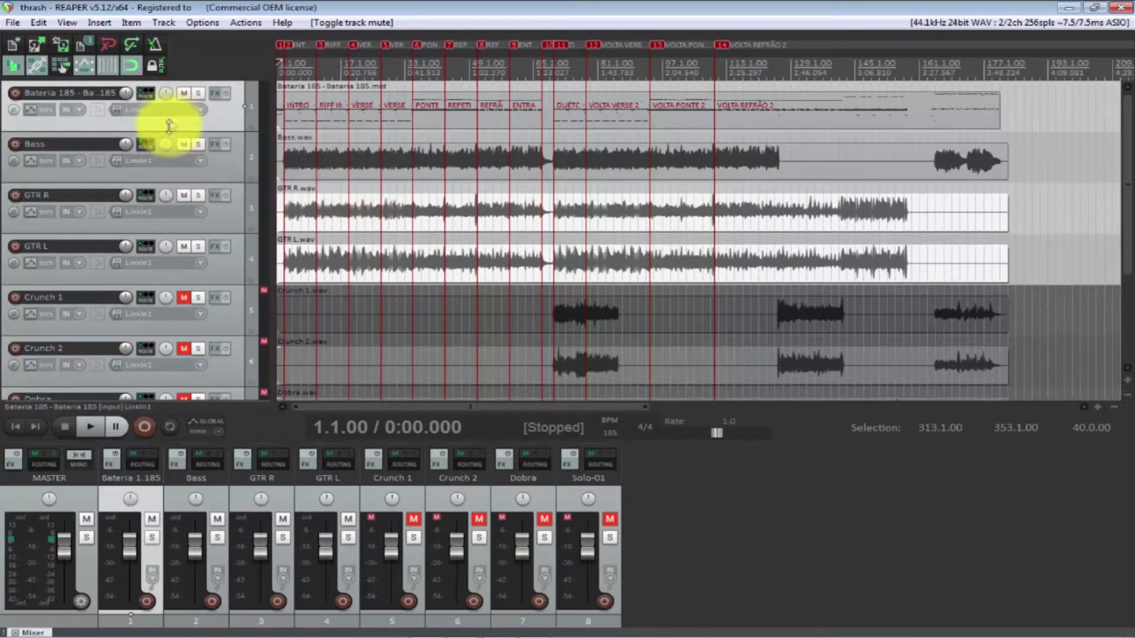
left_click(216, 93)
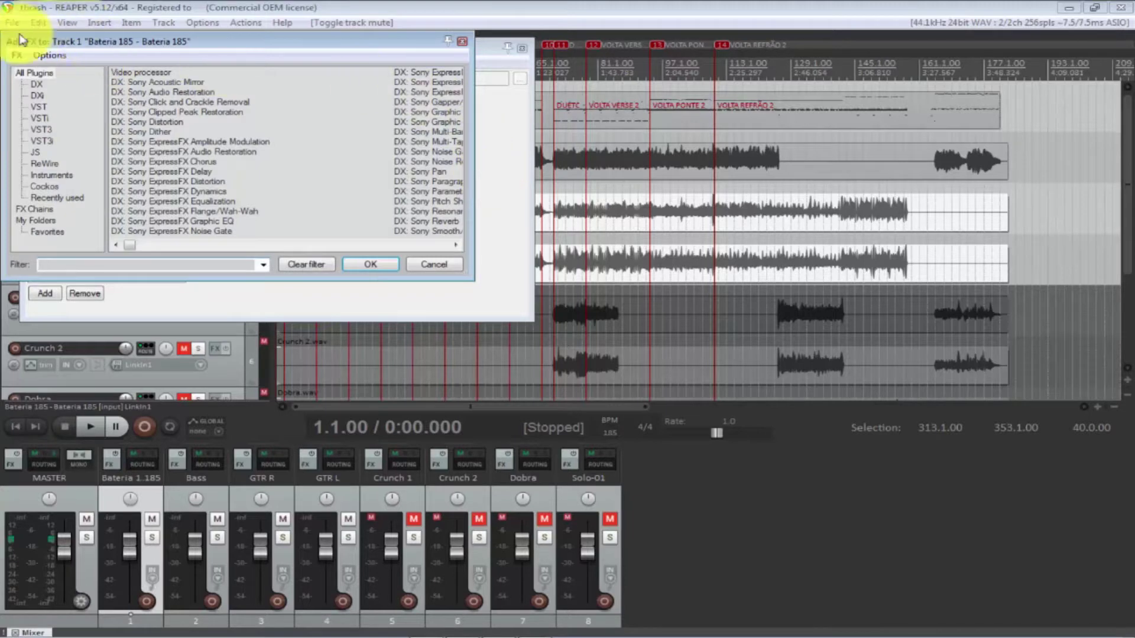
left_click(64, 175)
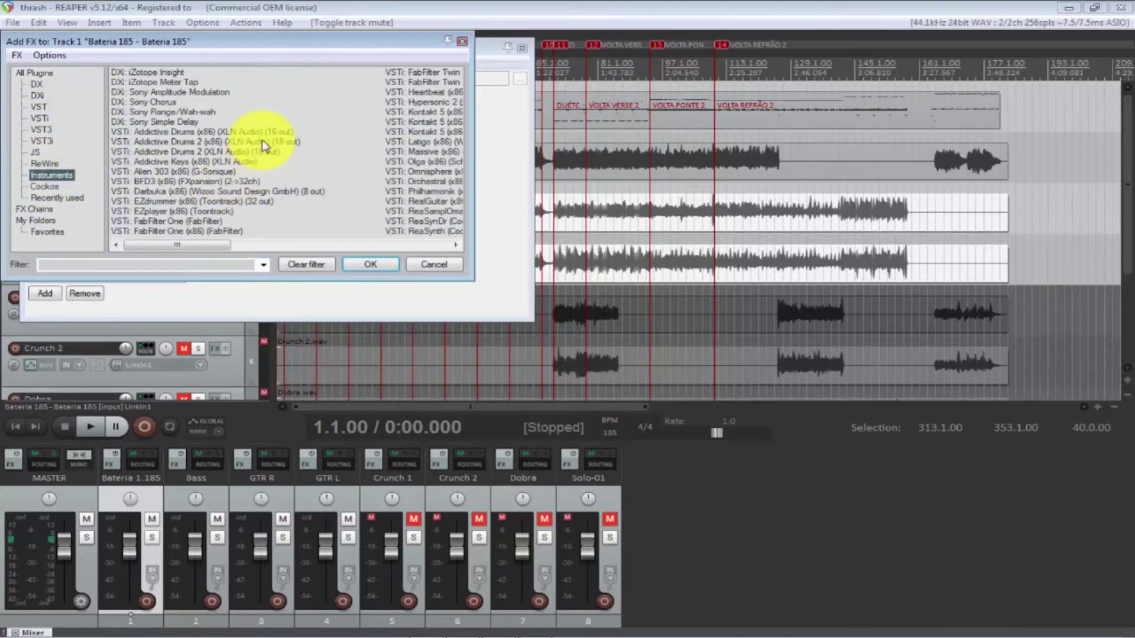
left_click(413, 245)
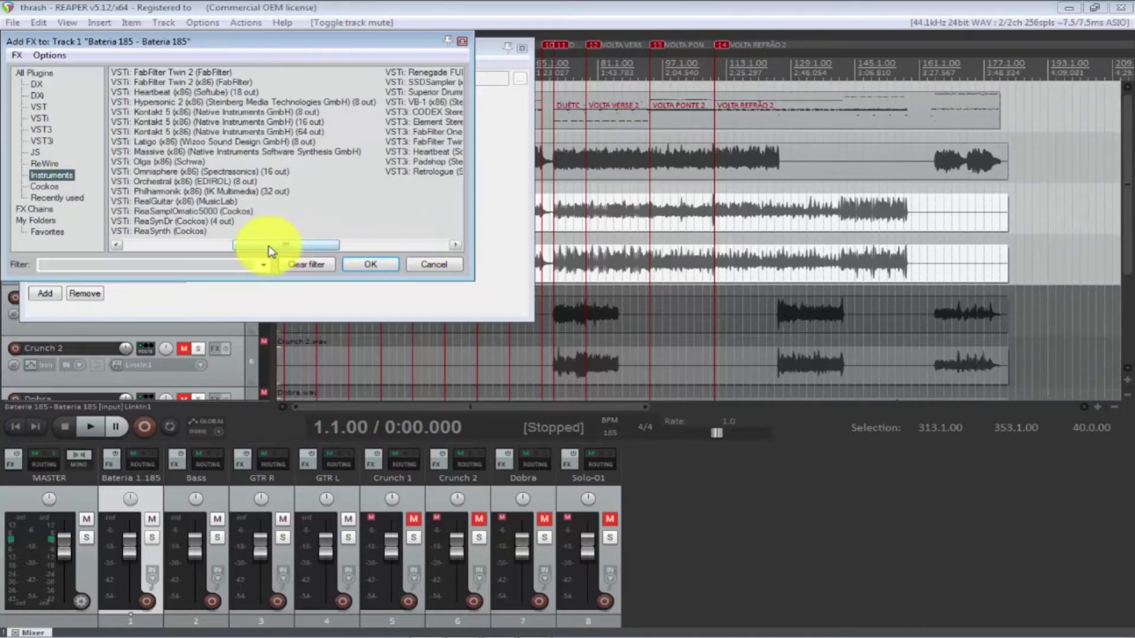
Step: Filter all plug-ins by "supe", add Superior Drummer 2 (x86) to the Bateria 185 track, and dismiss the ASIO Link Pro window
left_click(35, 72)
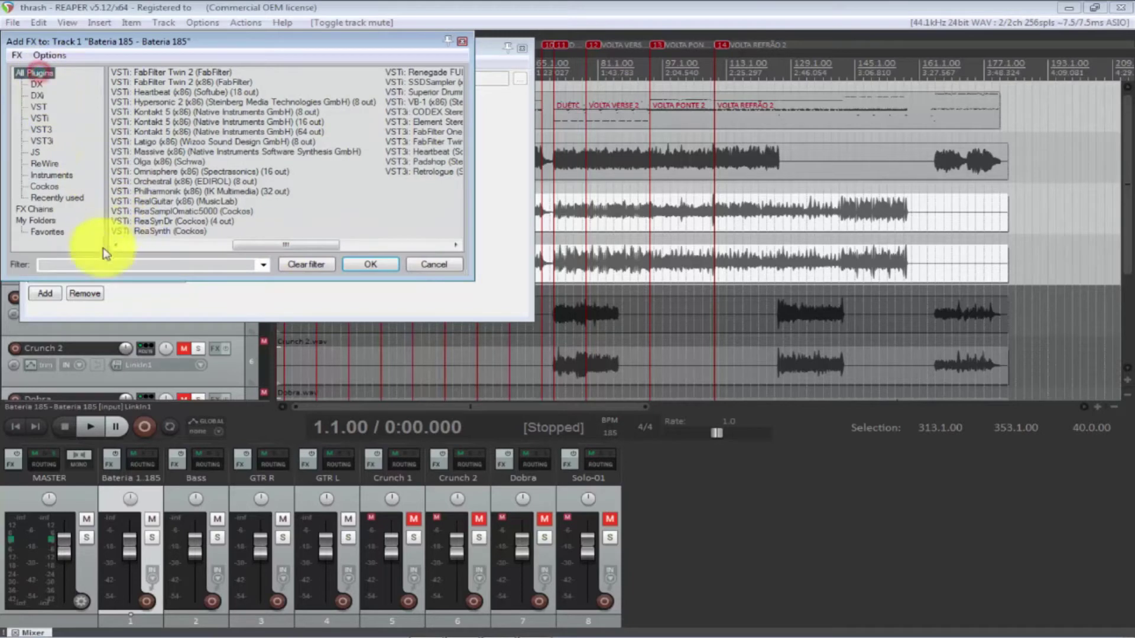
left_click(104, 264)
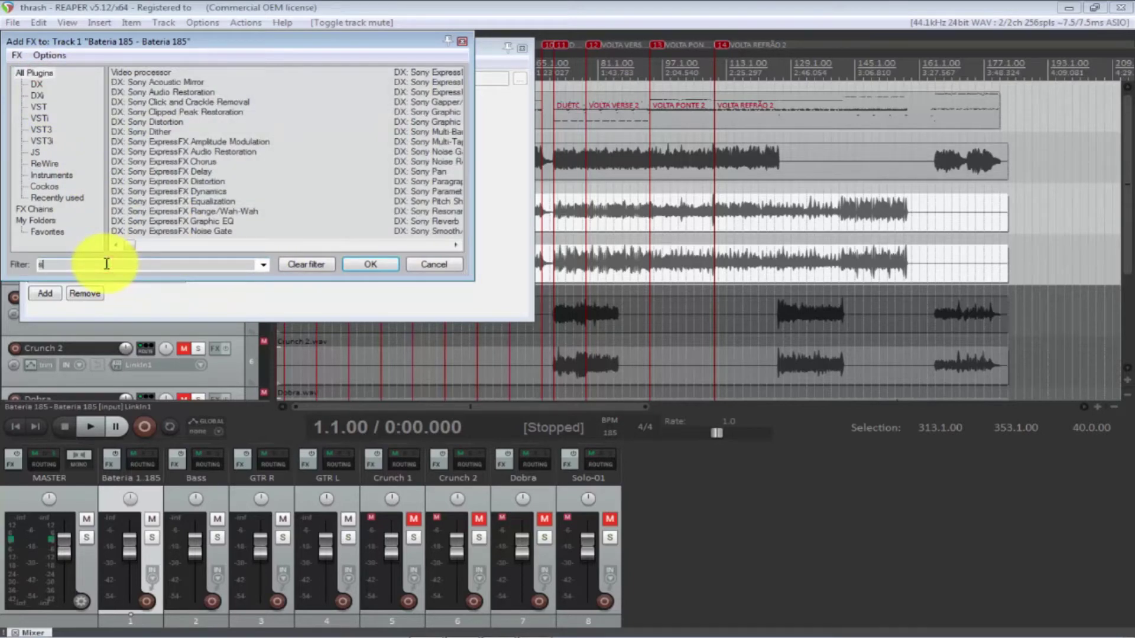
type("su")
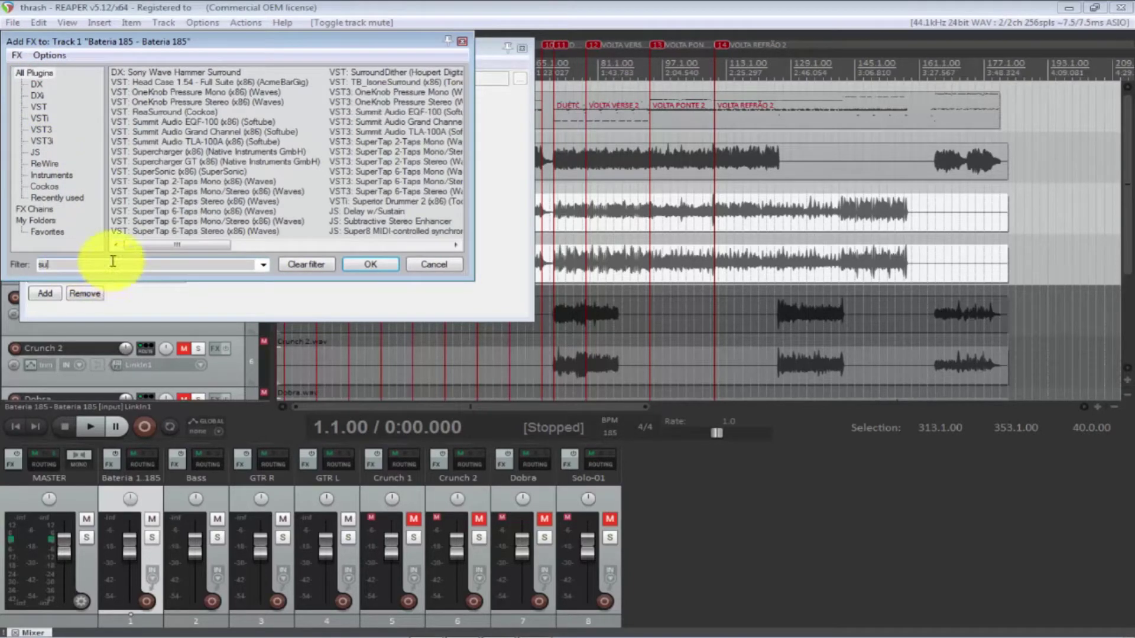
type("pe")
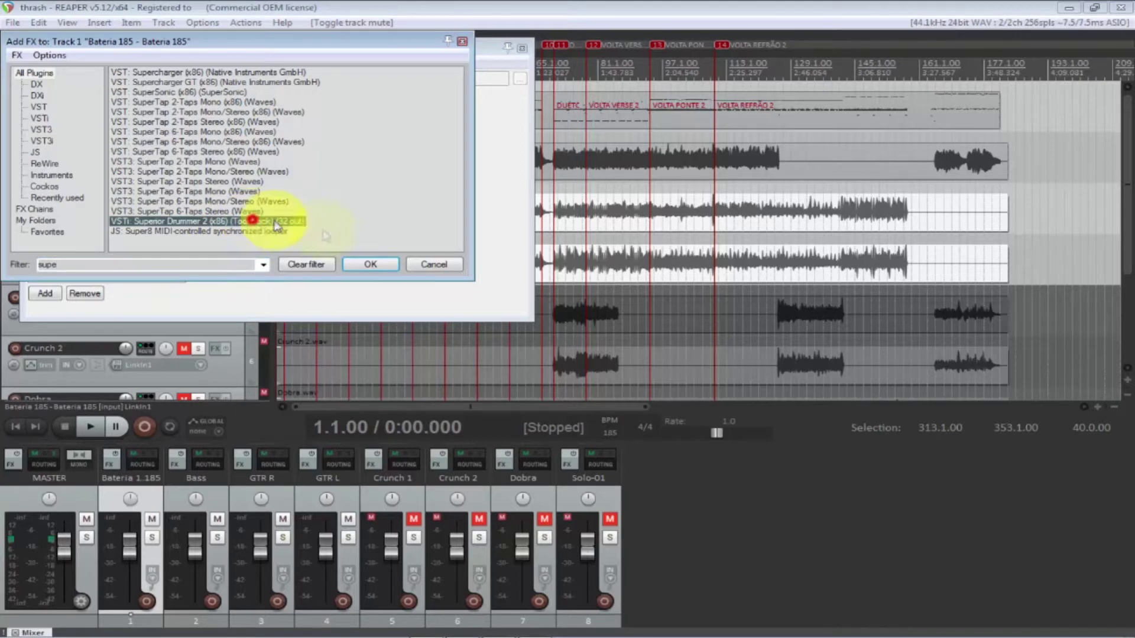
left_click(373, 265)
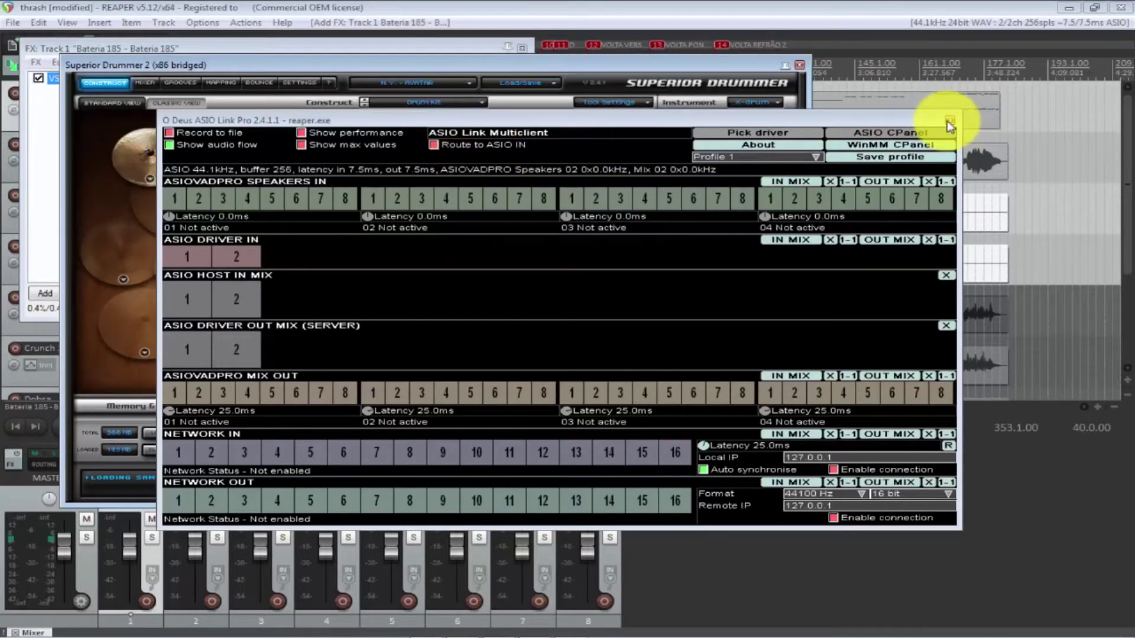
left_click(948, 122)
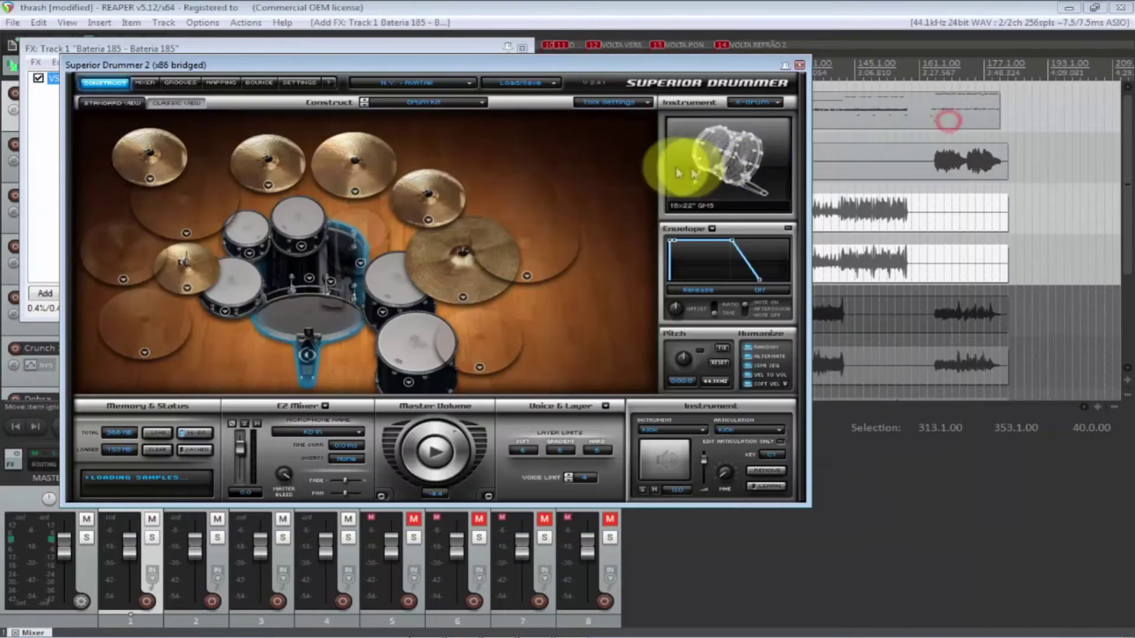
left_click(304, 315)
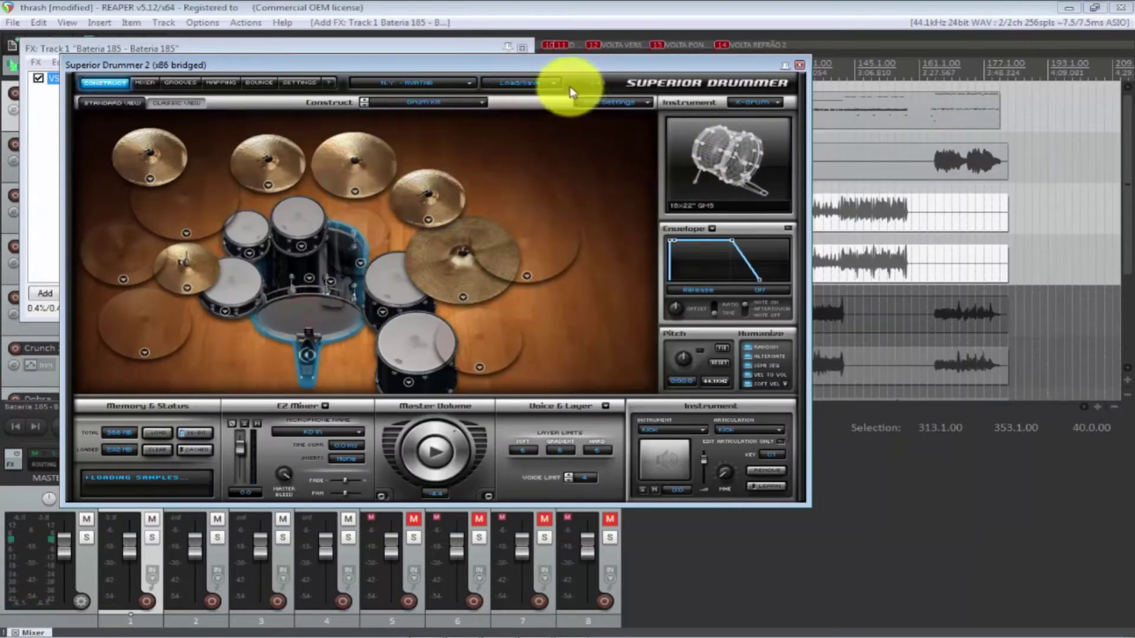
Step: Load the project "NeZvers - Modern Metal Kit.s20" from NeZvers Studio's Old drum presets into Superior Drummer and close its interface
left_click(555, 85)
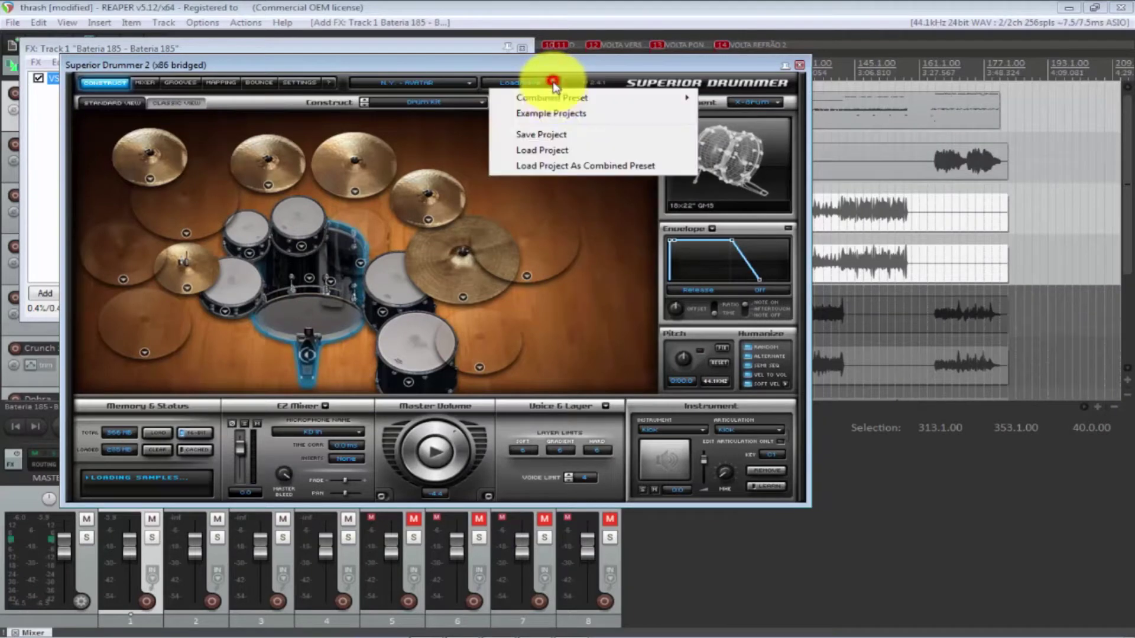
left_click(564, 151)
left_click(465, 302)
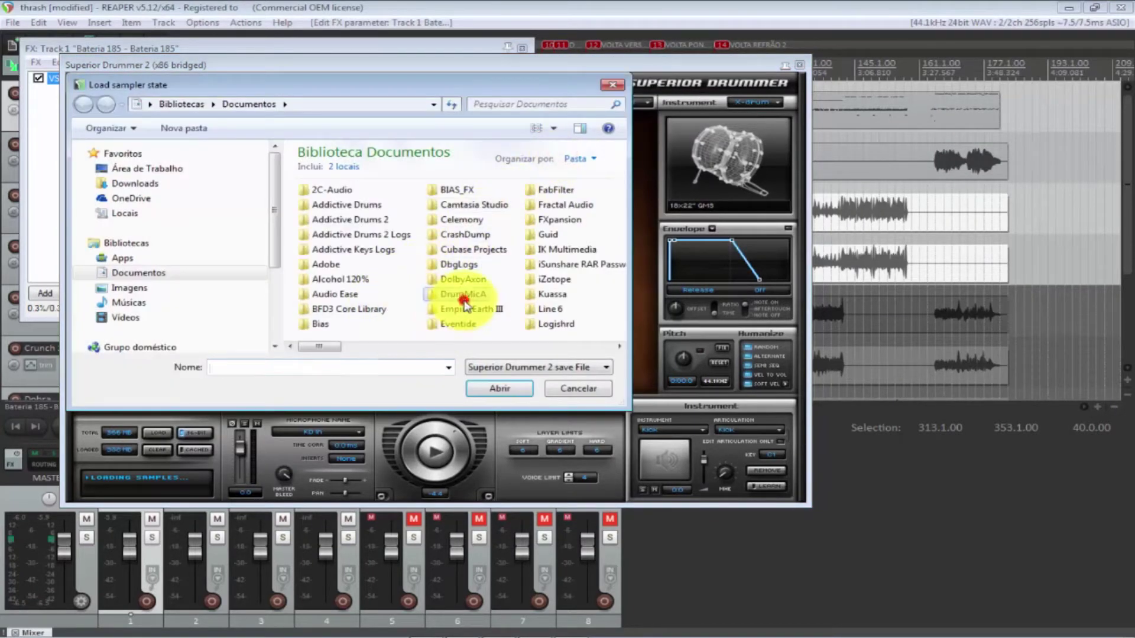
key("t")
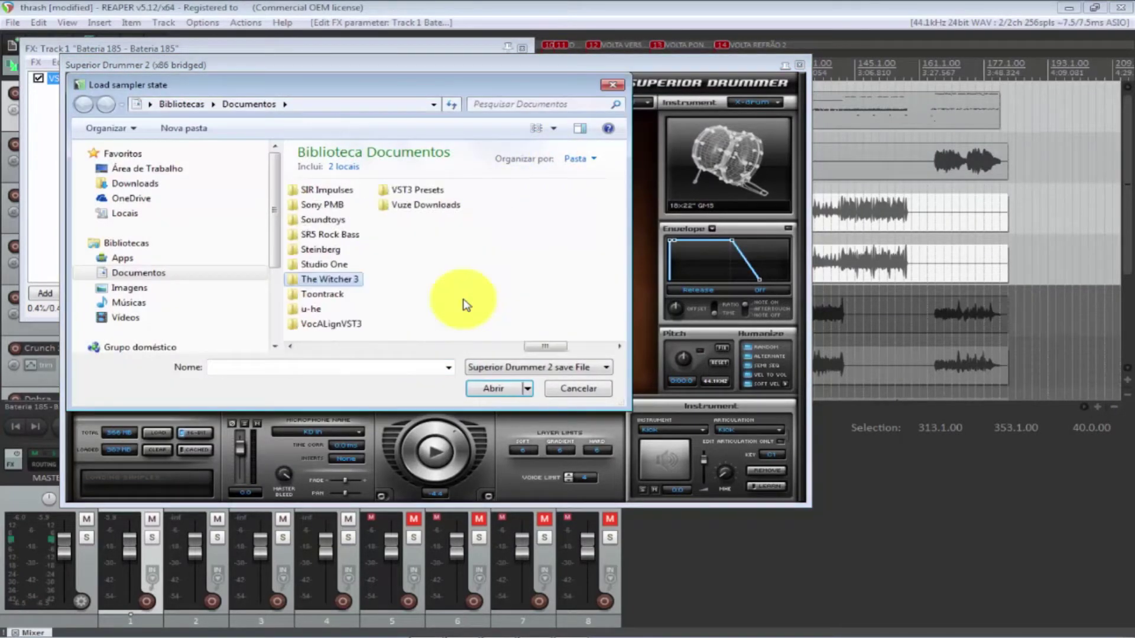
double_click(319, 294)
double_click(334, 220)
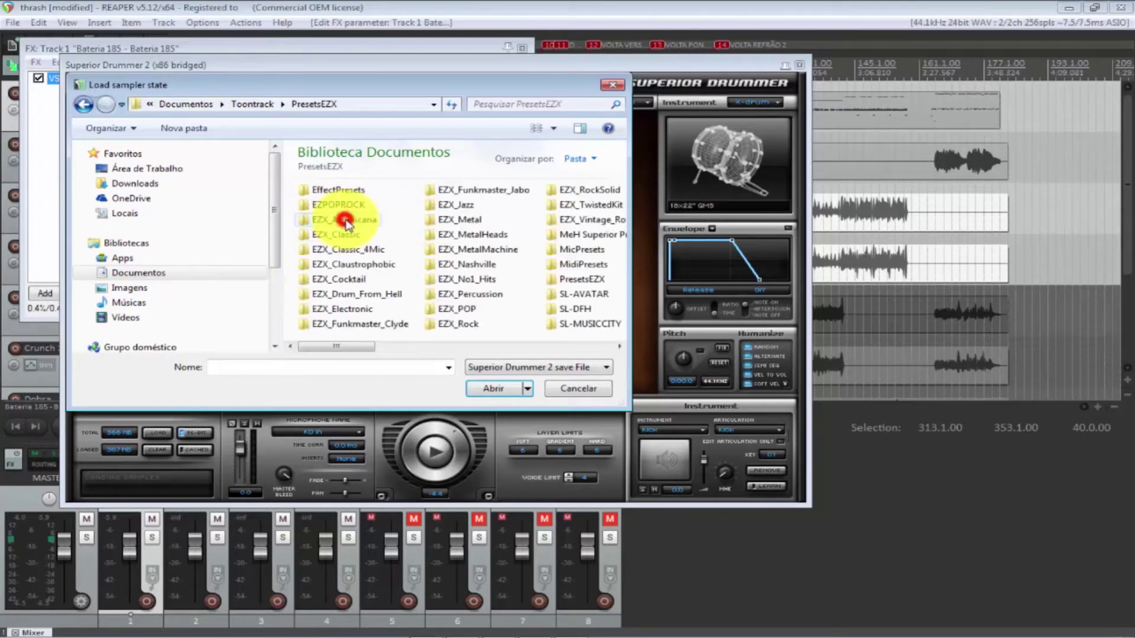
double_click(464, 236)
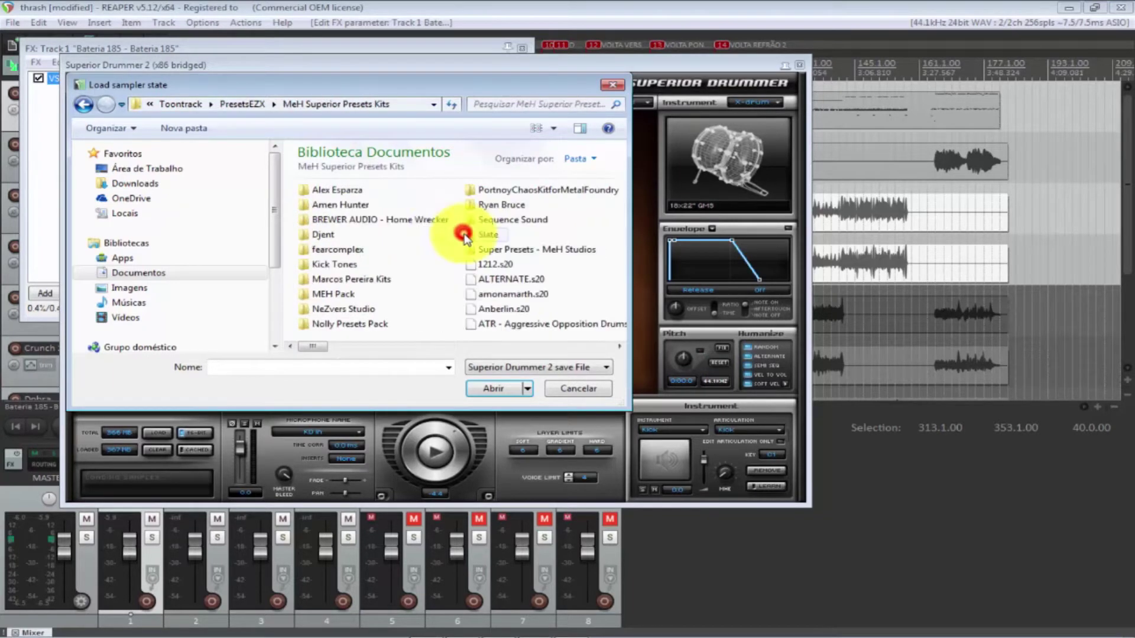
double_click(369, 312)
double_click(342, 192)
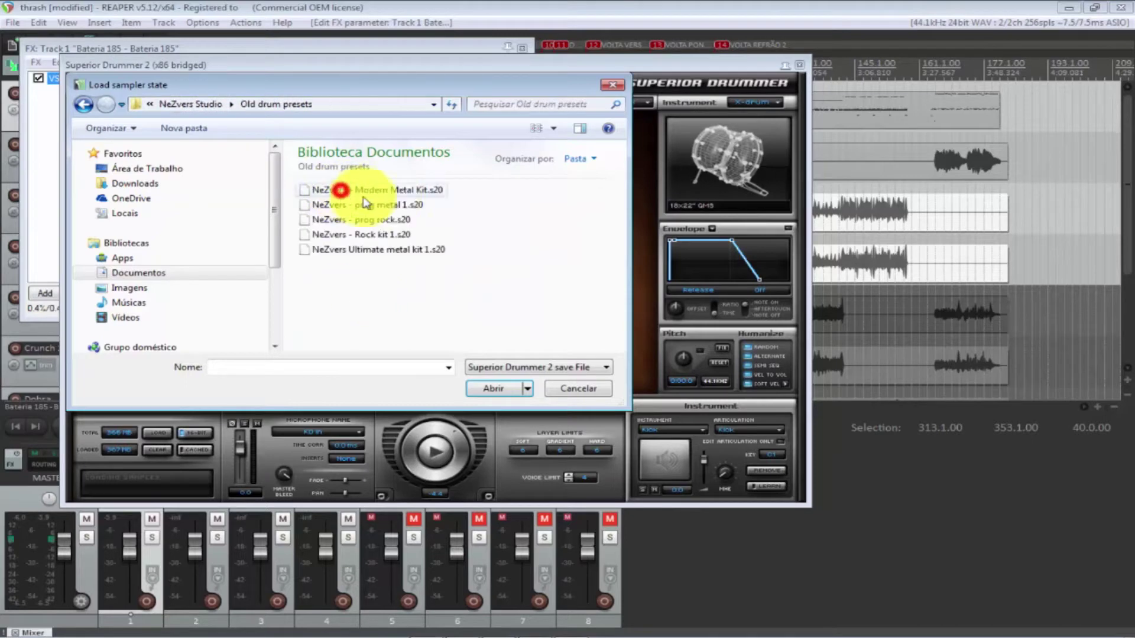
double_click(397, 191)
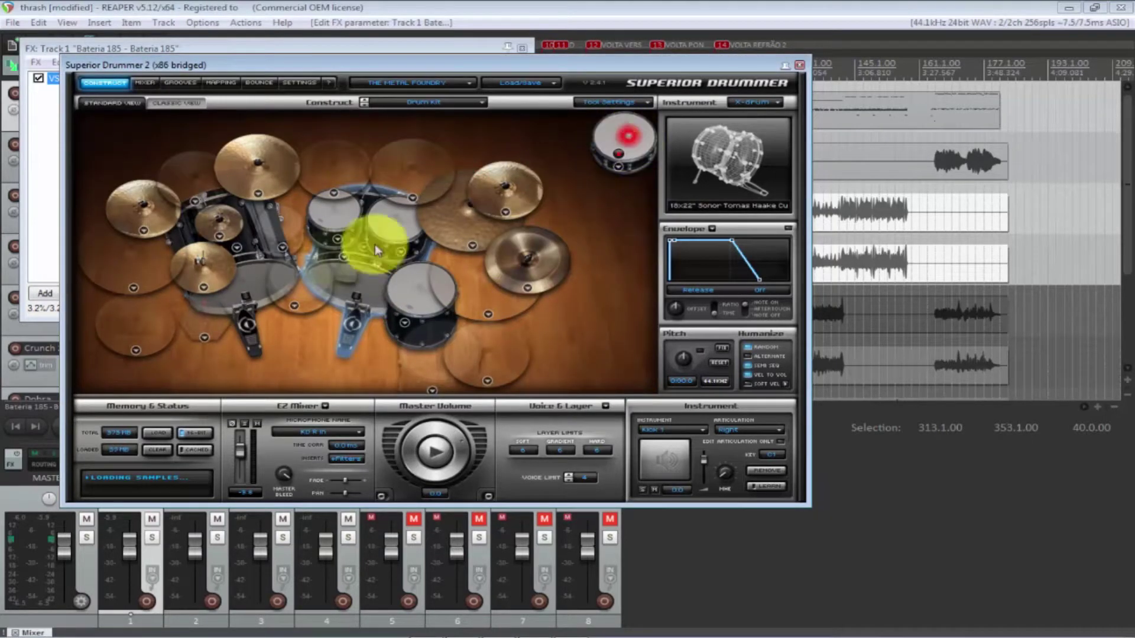
left_click(372, 283)
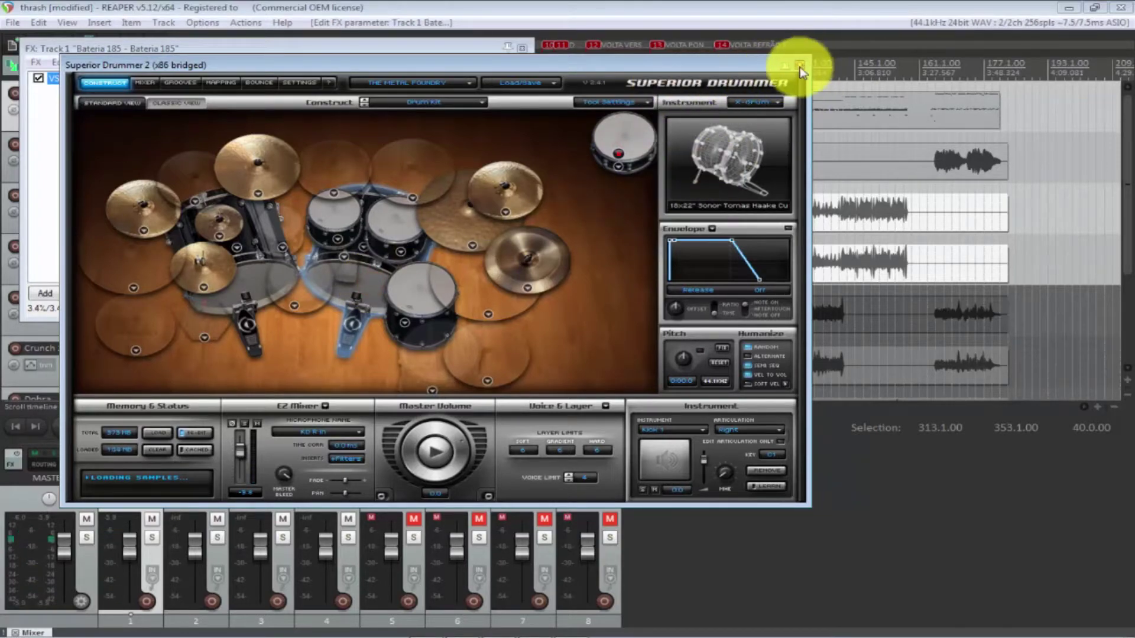
left_click(799, 65)
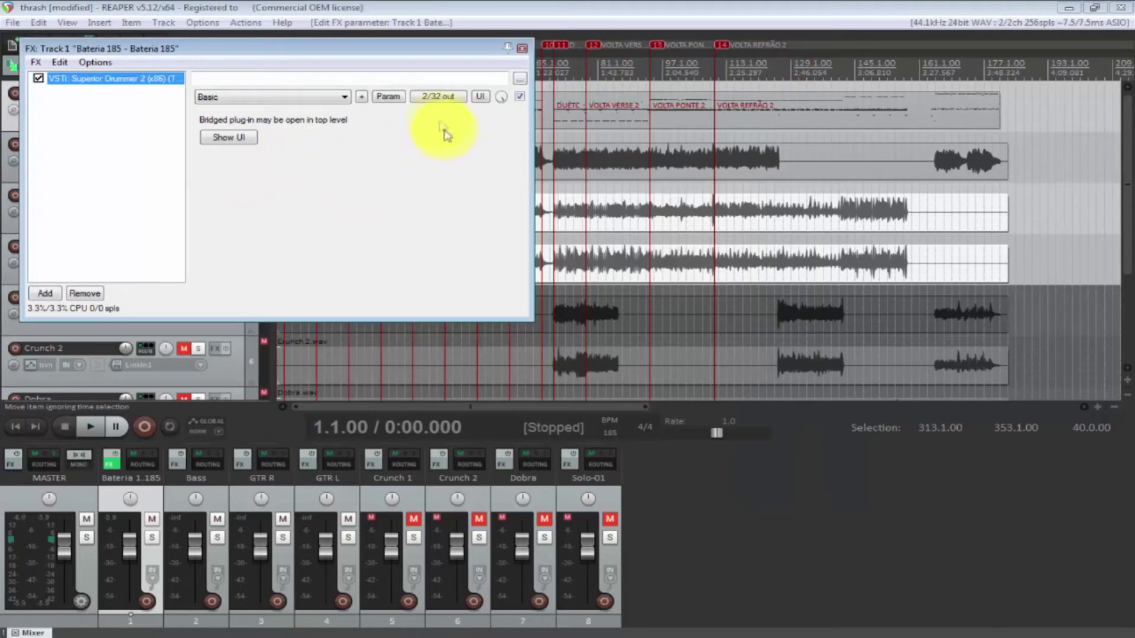
Step: Add track channels 3 and 4 to Superior Drummer's output pin routing
left_click(440, 101)
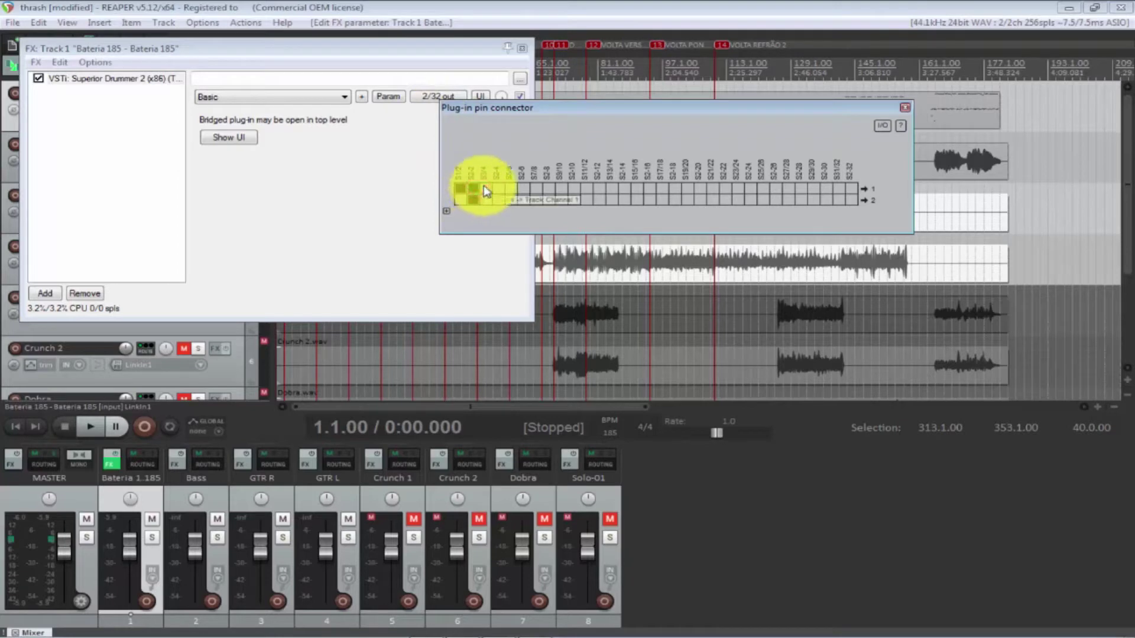
left_click(883, 126)
left_click(712, 147)
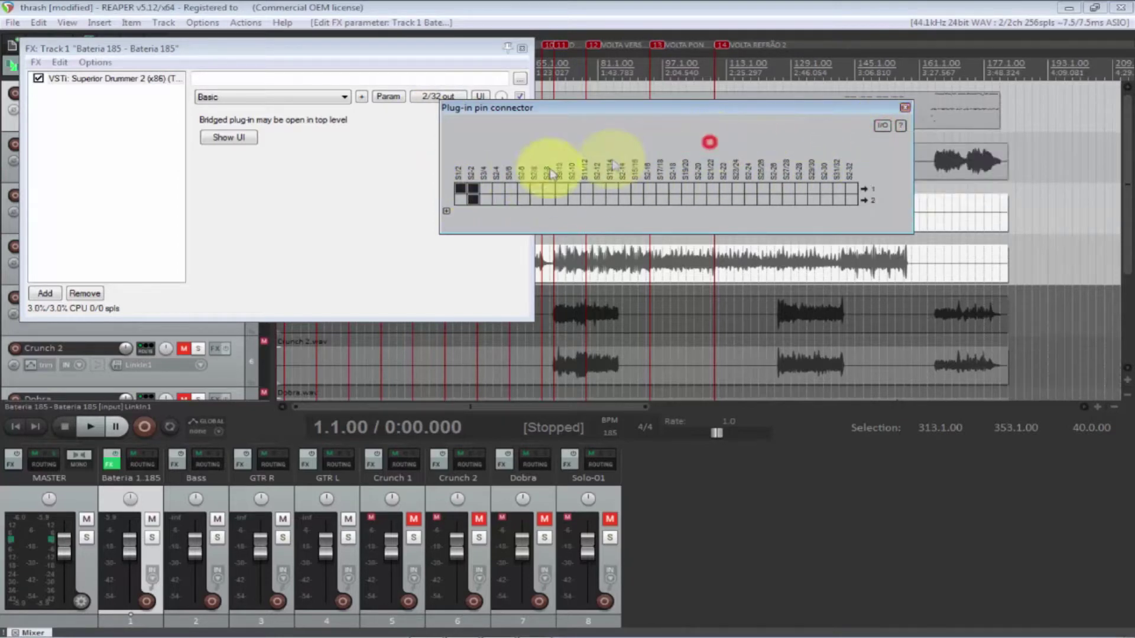
left_click(447, 212)
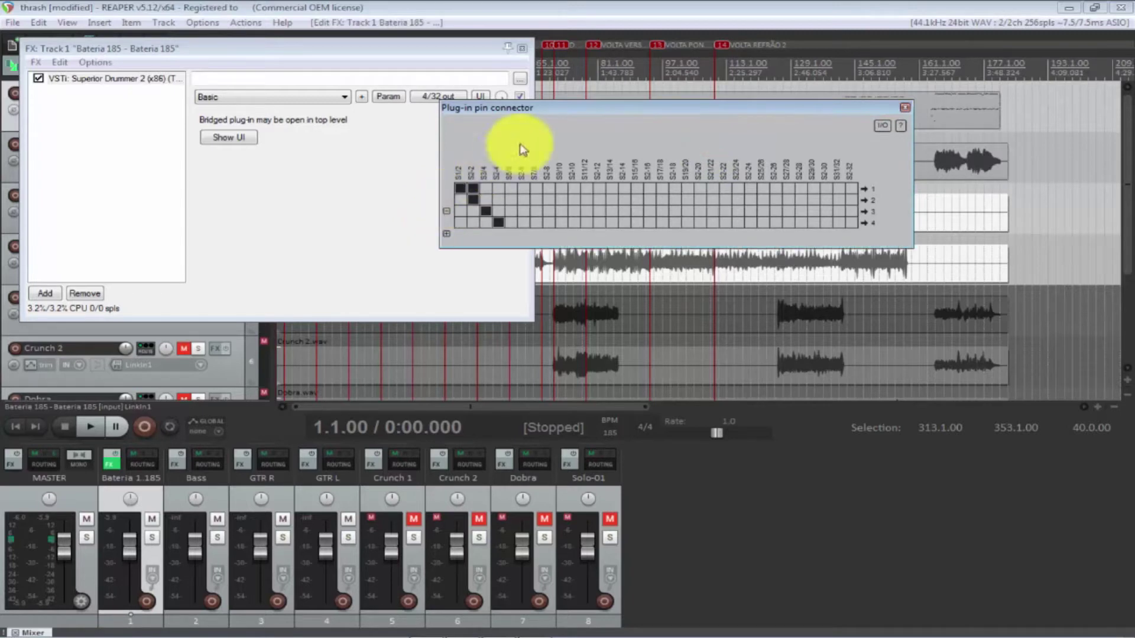
left_click(905, 109)
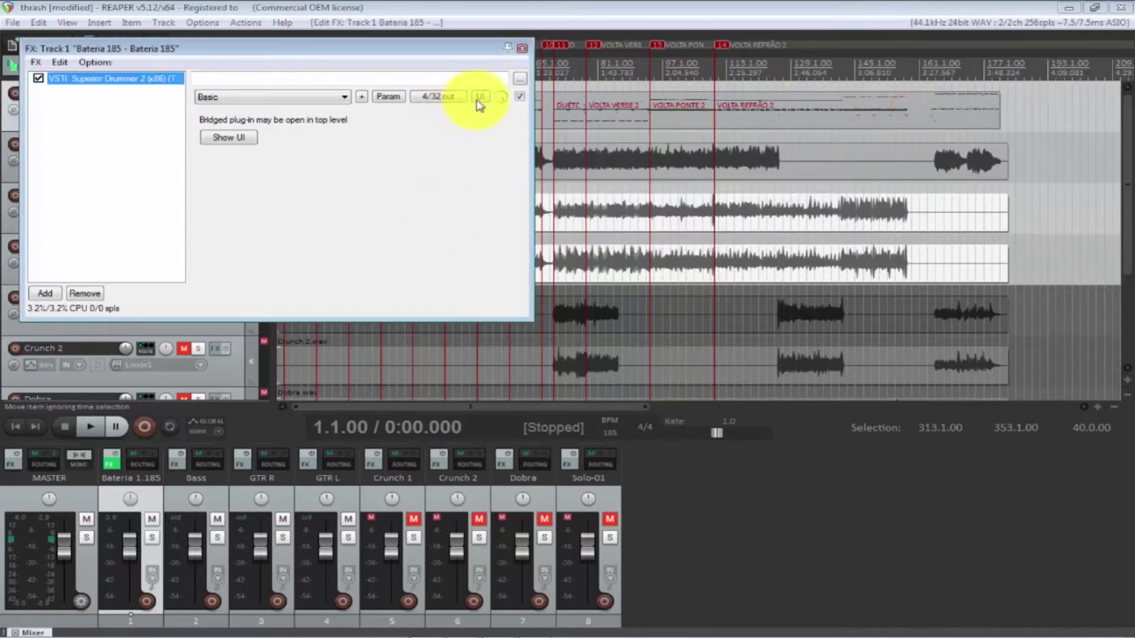
Step: Route all remaining Superior Drummer outputs, from S3/4 through S2-32, to track channel 1 as well
left_click(442, 99)
left_click(489, 188)
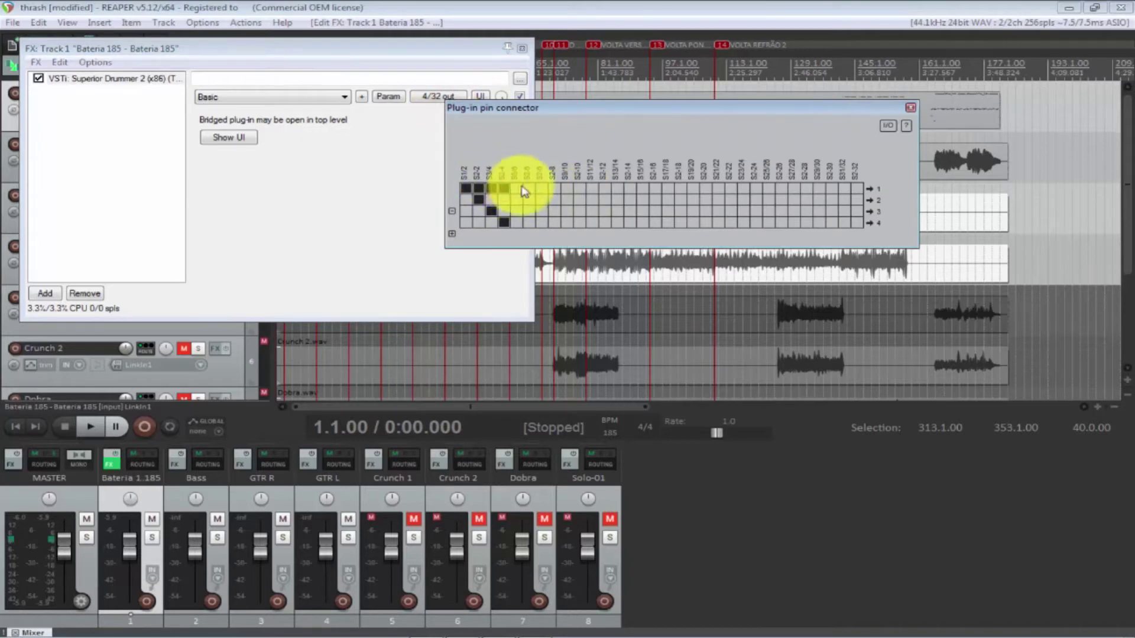
left_click(526, 188)
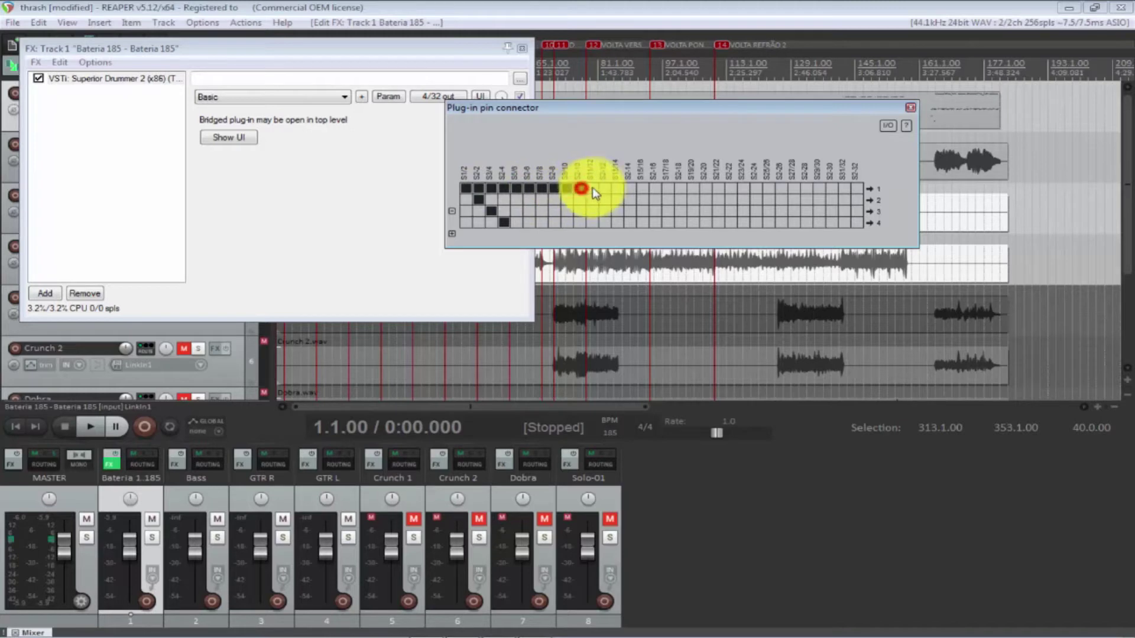
left_click_drag(608, 188, 676, 193)
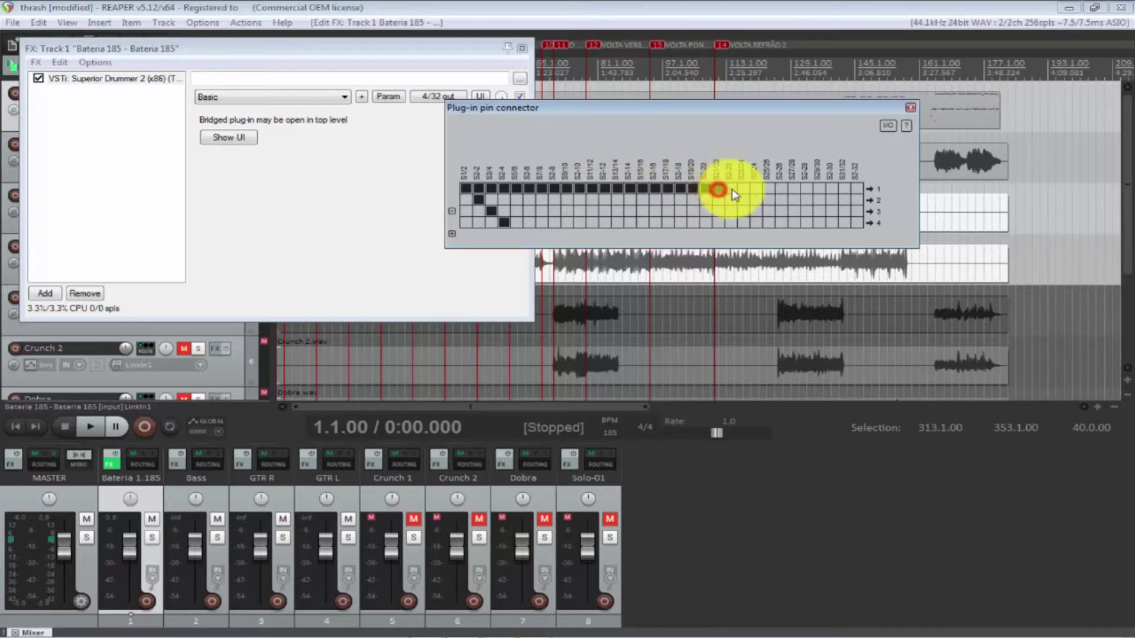
left_click_drag(738, 185, 759, 190)
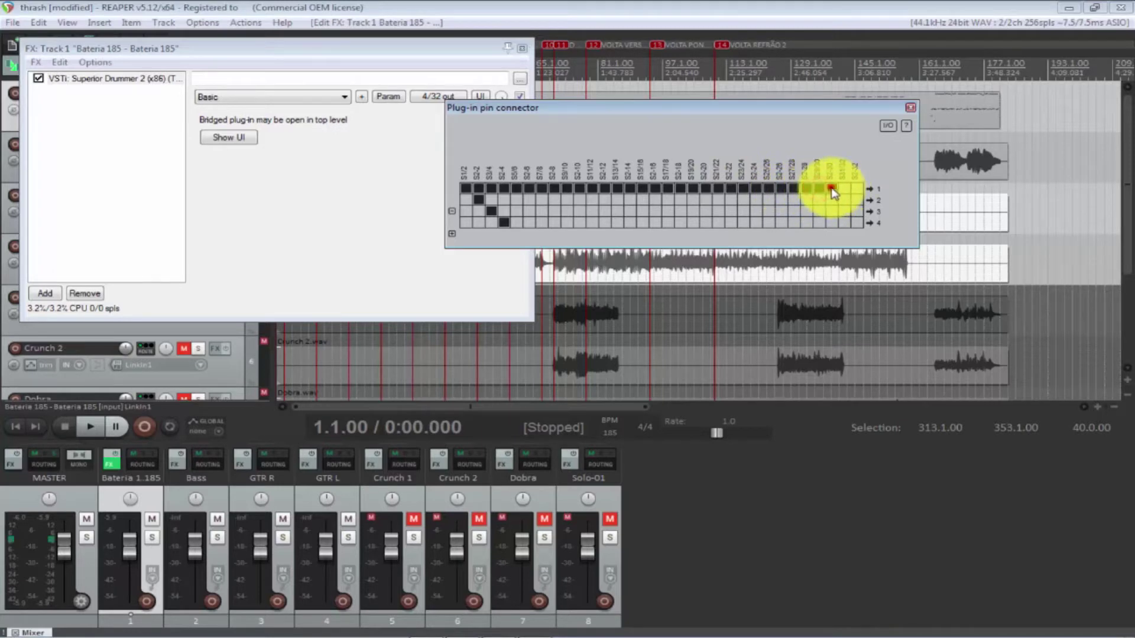
left_click_drag(856, 192, 858, 190)
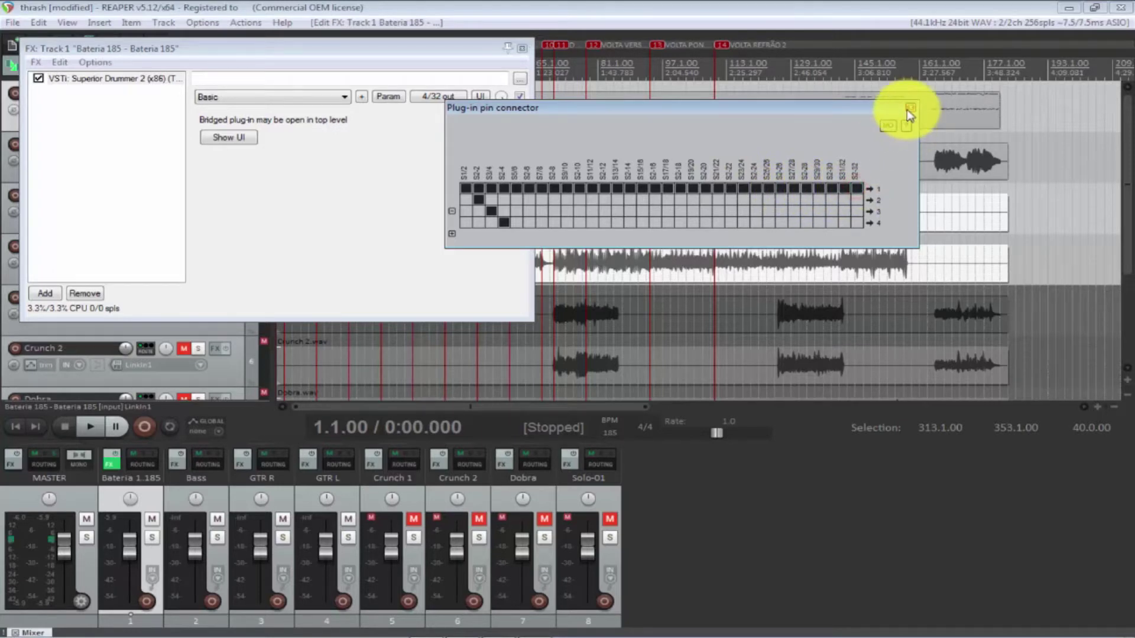
Step: Close the pin connector, the Superior Drummer interface, the ASIO Link Pro window and the Bateria 185 effects chain
left_click(910, 107)
left_click(480, 97)
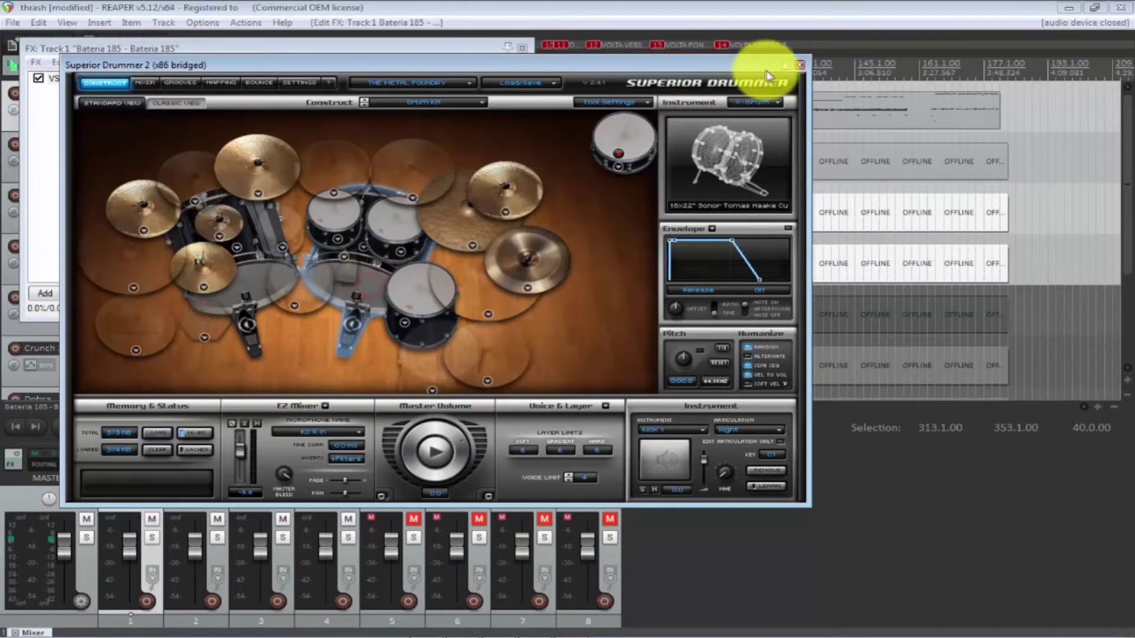
left_click(799, 65)
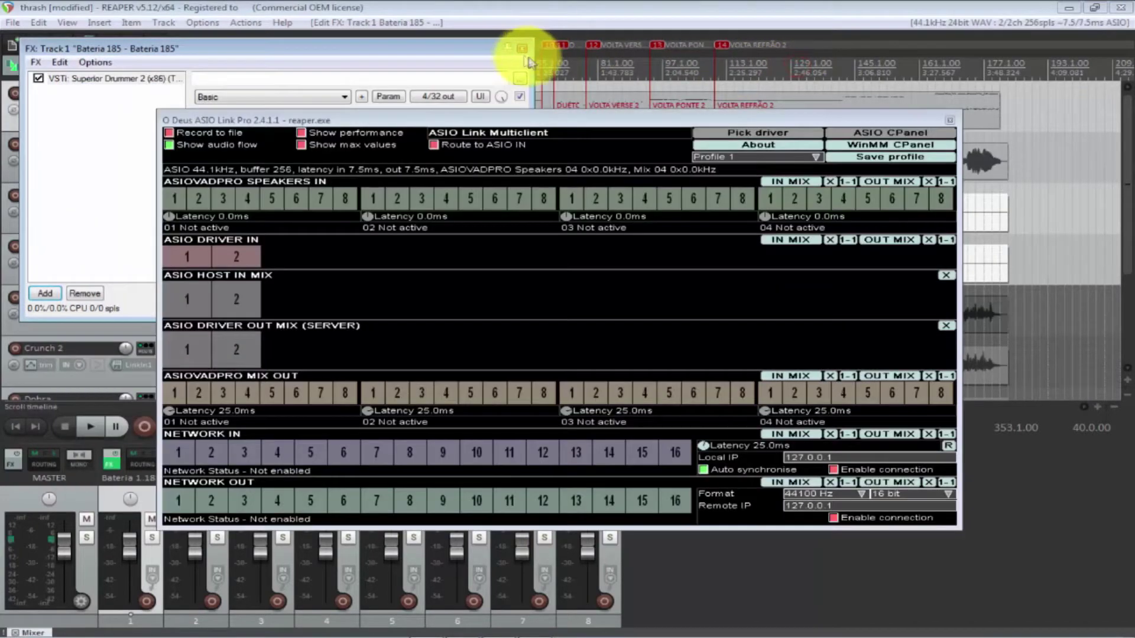
left_click(949, 120)
left_click(521, 48)
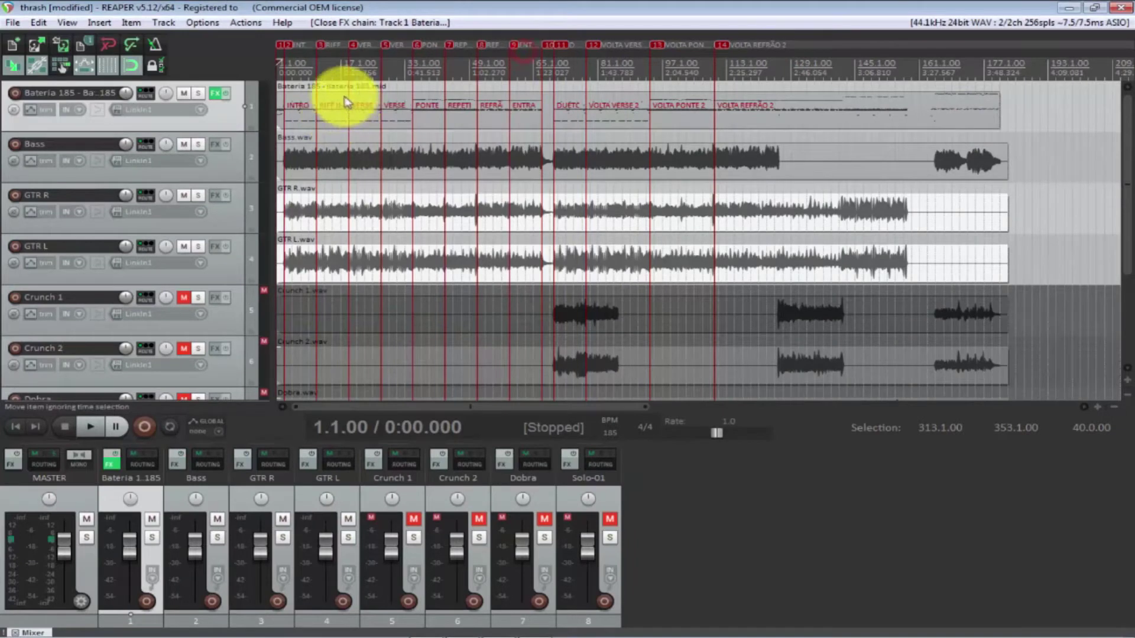
Step: Play the project from bar 13, solo the Bateria 185 track to hear the drums alone, stop playback and unsolo it
left_click(325, 112)
key("space")
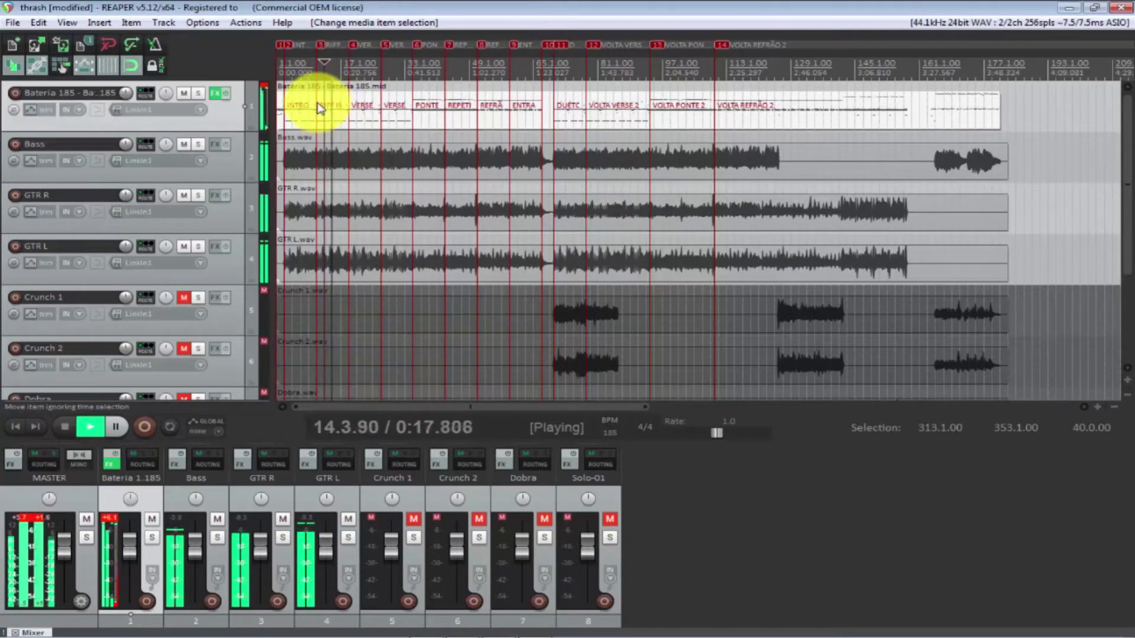
left_click(195, 93)
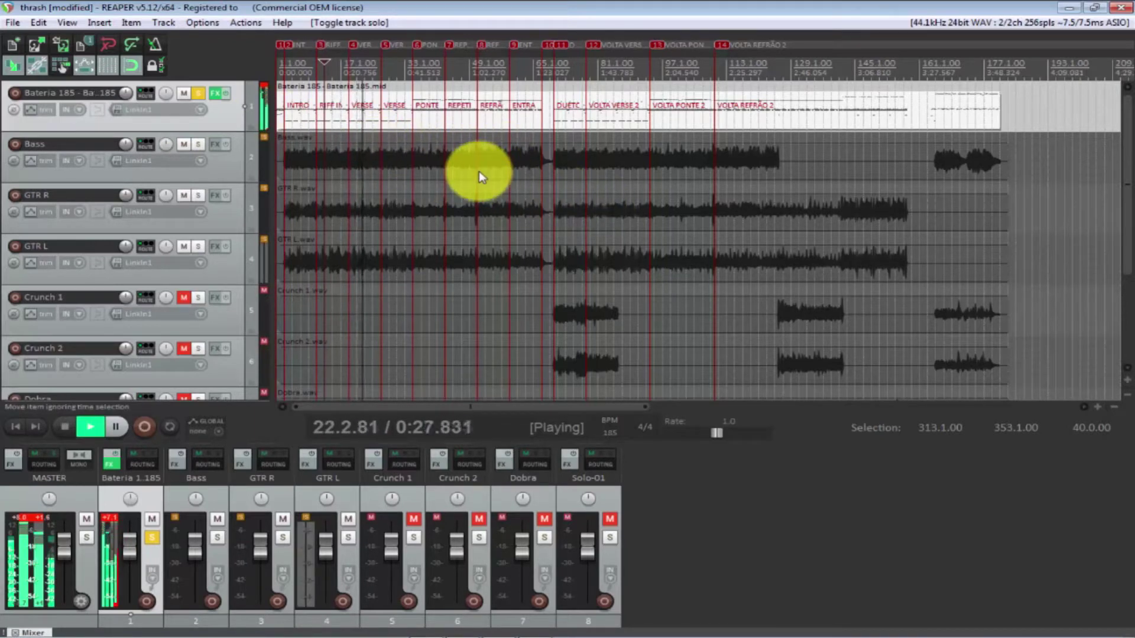
key("space")
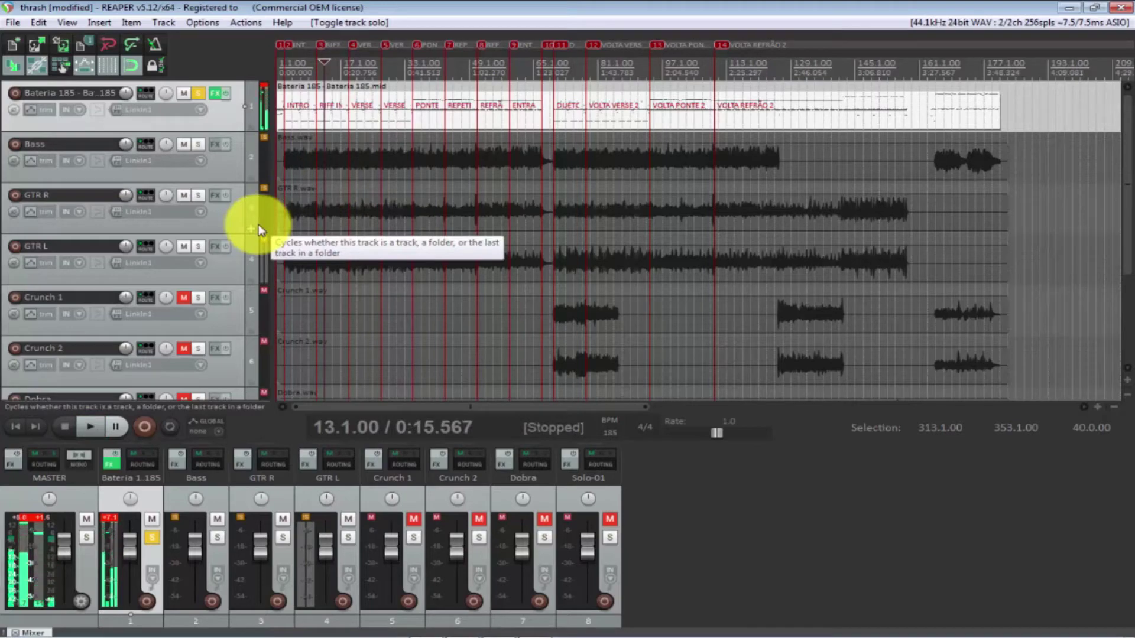
left_click(198, 95)
scroll(638, 236, "up", 8)
scroll(488, 236, "down", 8)
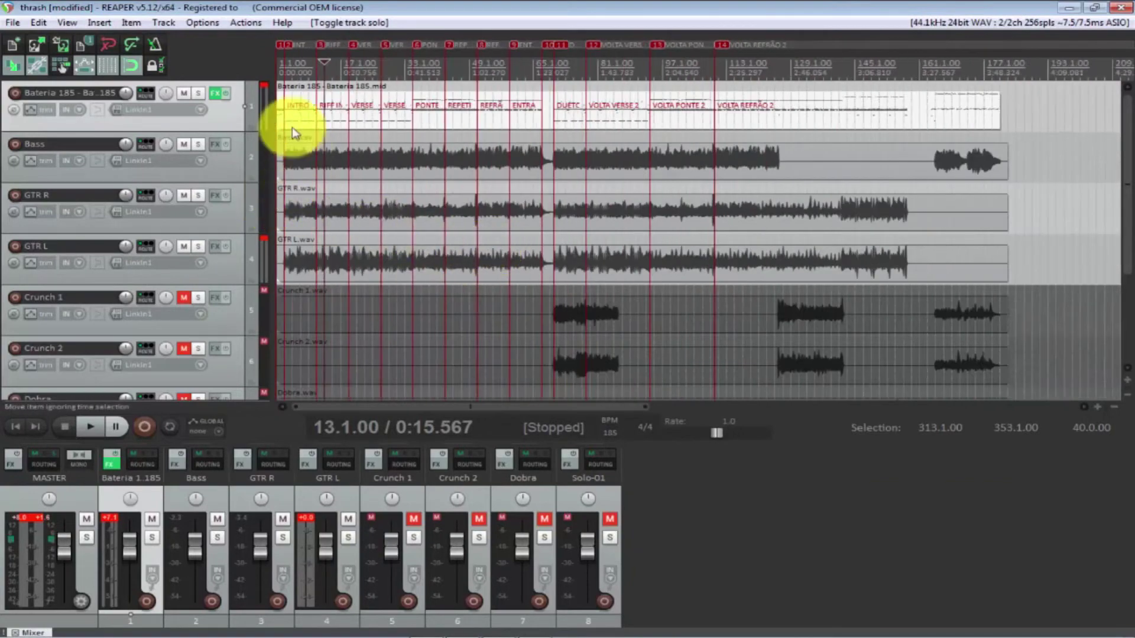
Step: Reopen Superior Drummer on the Bateria 185 track, dismiss ASIO Link Pro, and audition the toms, kicks and cymbals individually
left_click(215, 94)
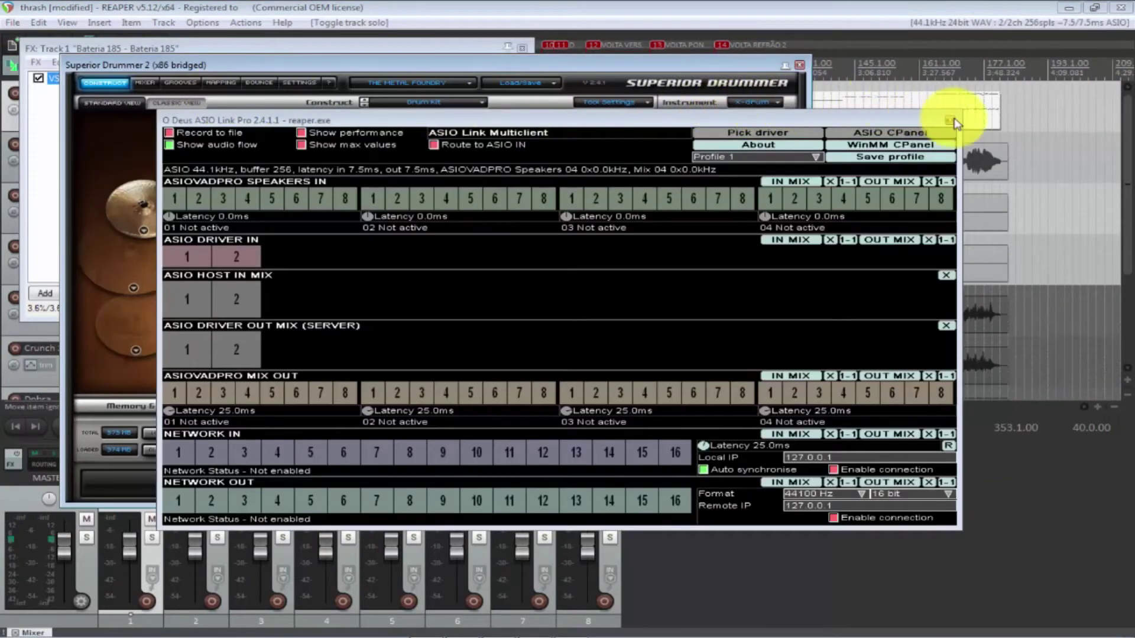
left_click(954, 121)
left_click(421, 295)
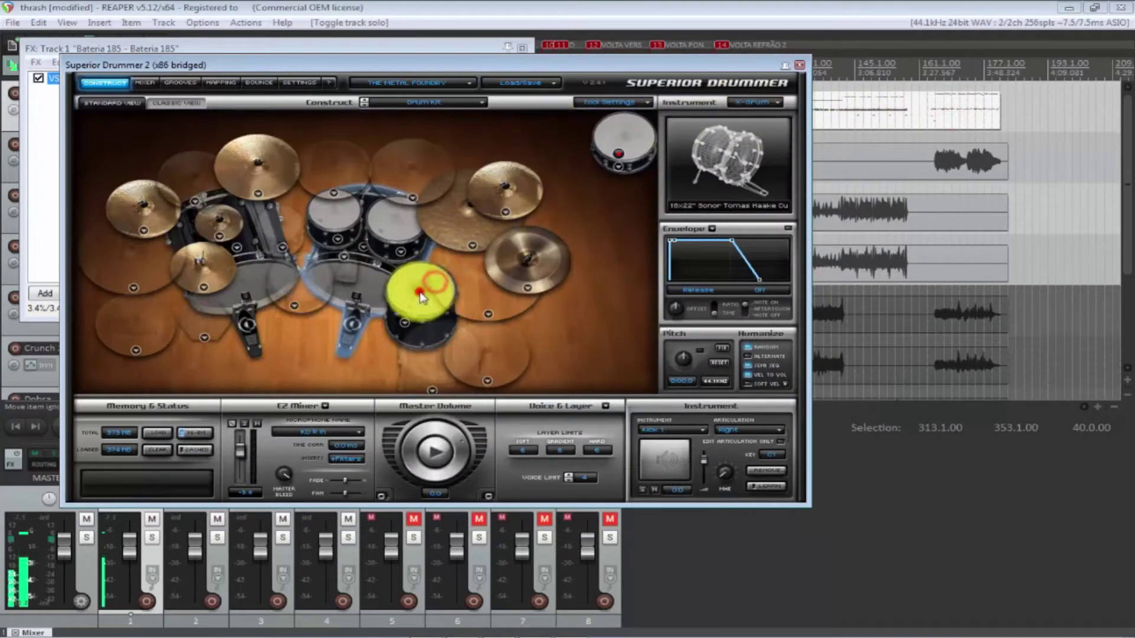
left_click(383, 227)
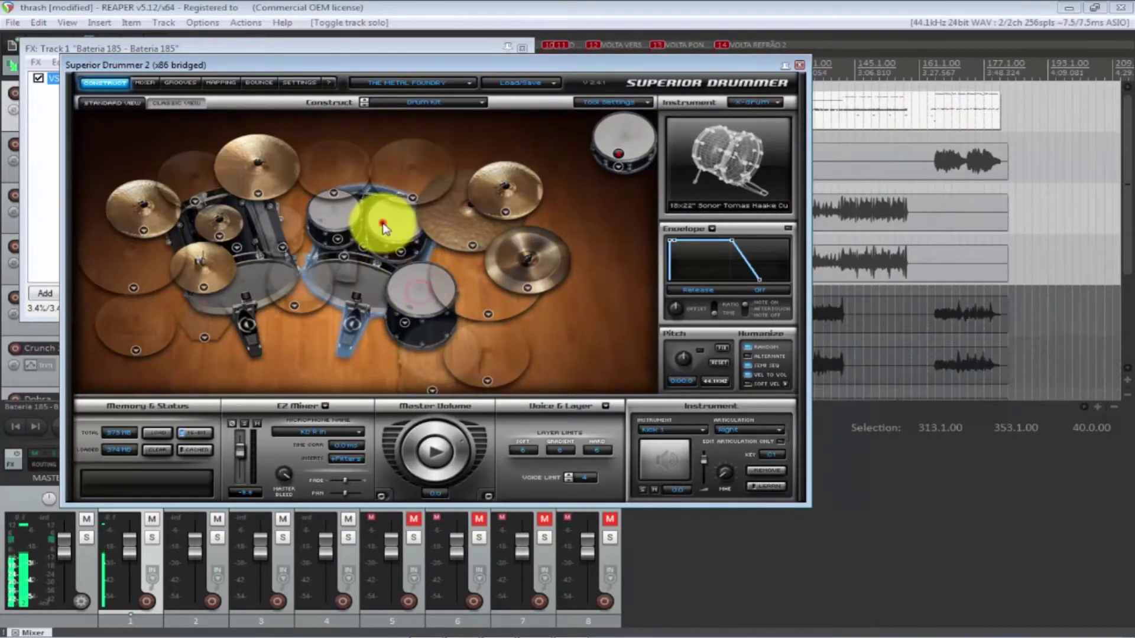
left_click(361, 284)
left_click(258, 277)
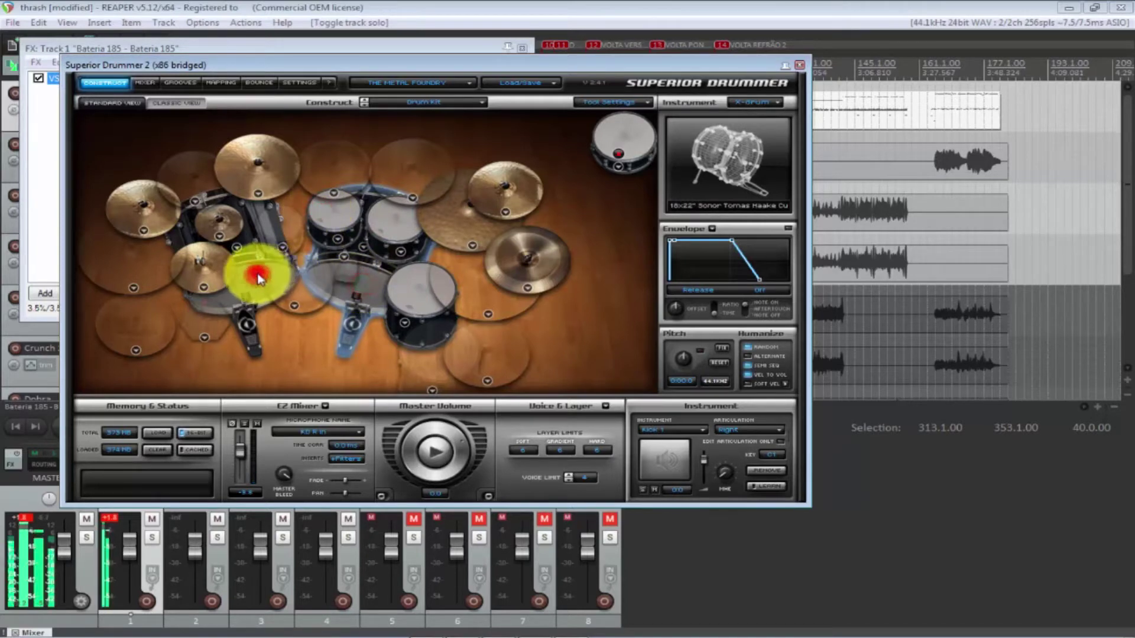
left_click(161, 204)
left_click(271, 173)
left_click(490, 185)
left_click(547, 263)
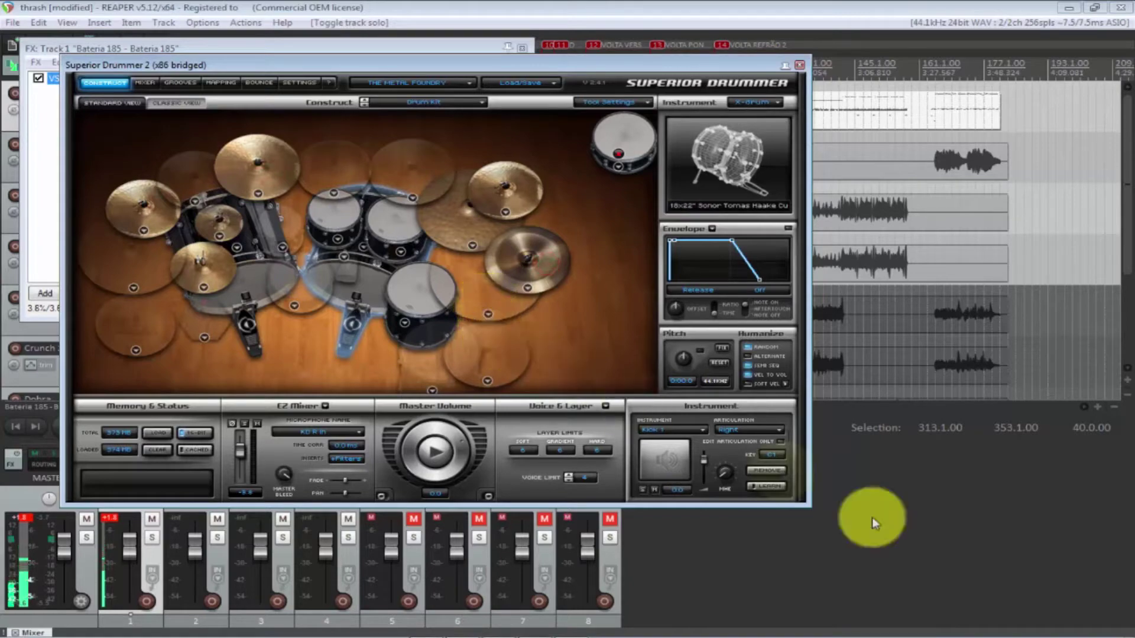
Step: Check the signal flow in the ASIO Link Pro tool, then close the drum effects chain and both ASIO Link windows
mouse_move(1013, 615)
left_click(958, 609)
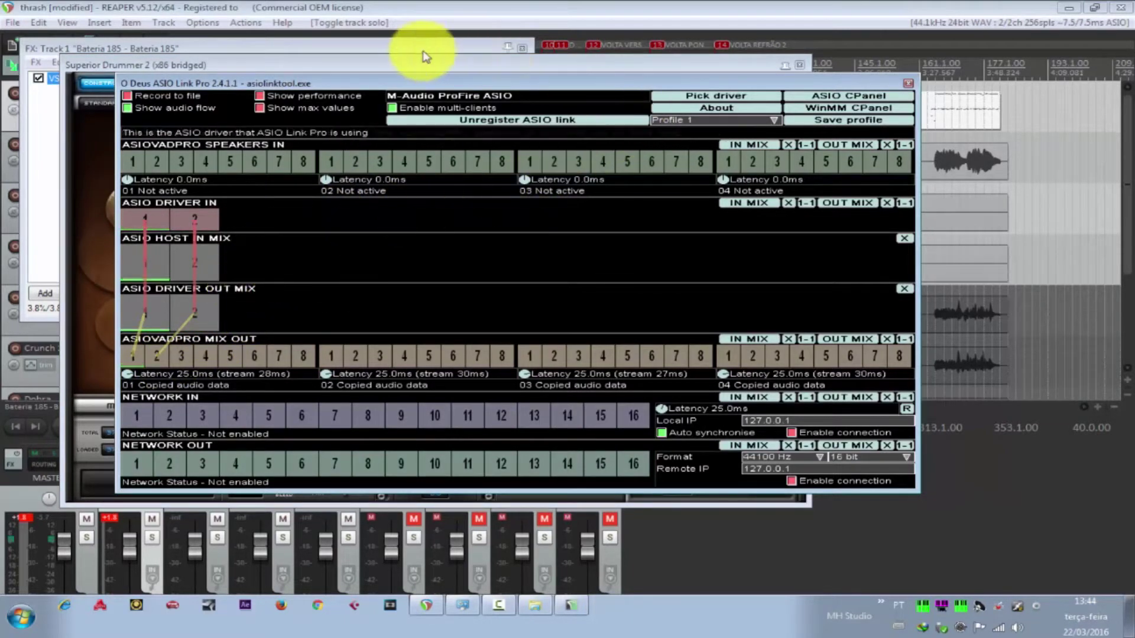
left_click(522, 50)
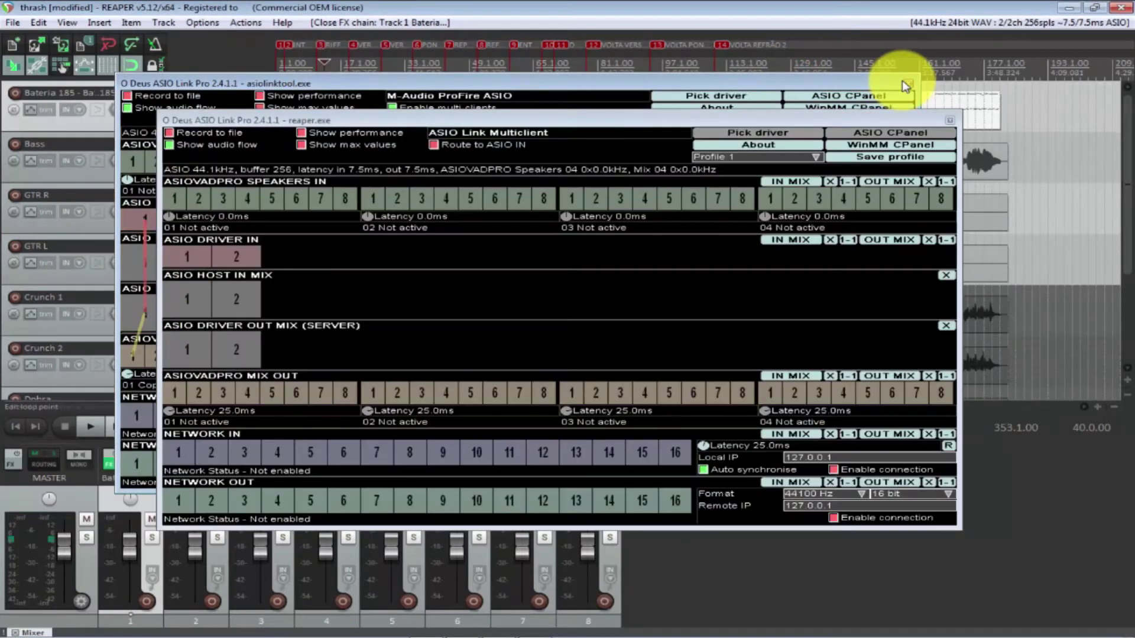
left_click(902, 82)
left_click(908, 84)
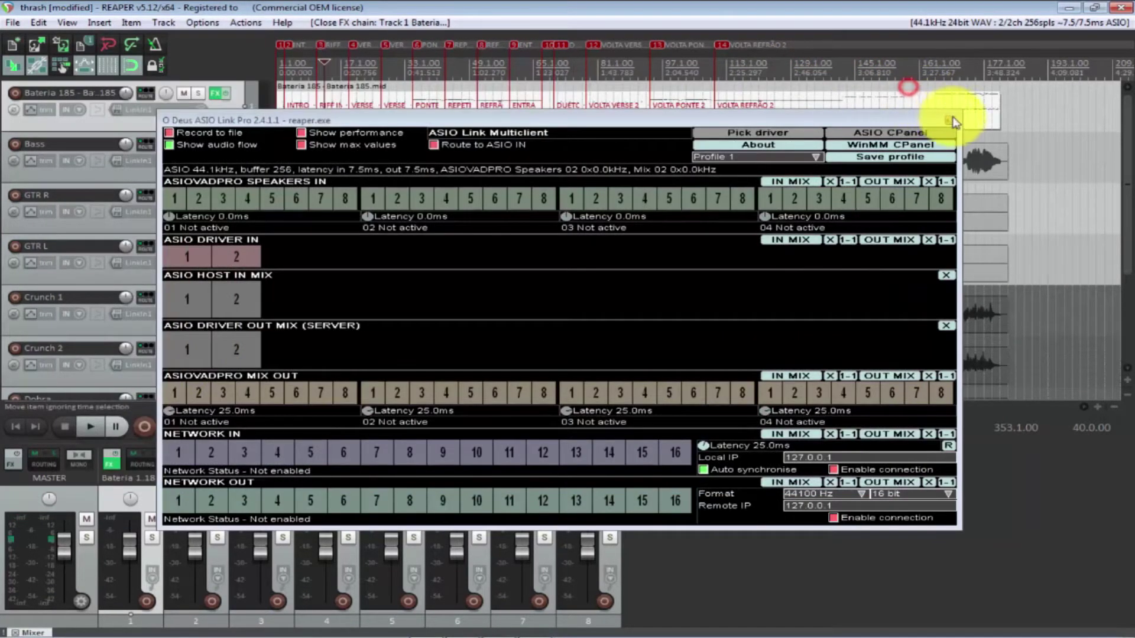
left_click(948, 120)
Step: Play the project from bar 29, monitor its output levels in both ASIO Link Pro windows, close them and stop playback
key("space")
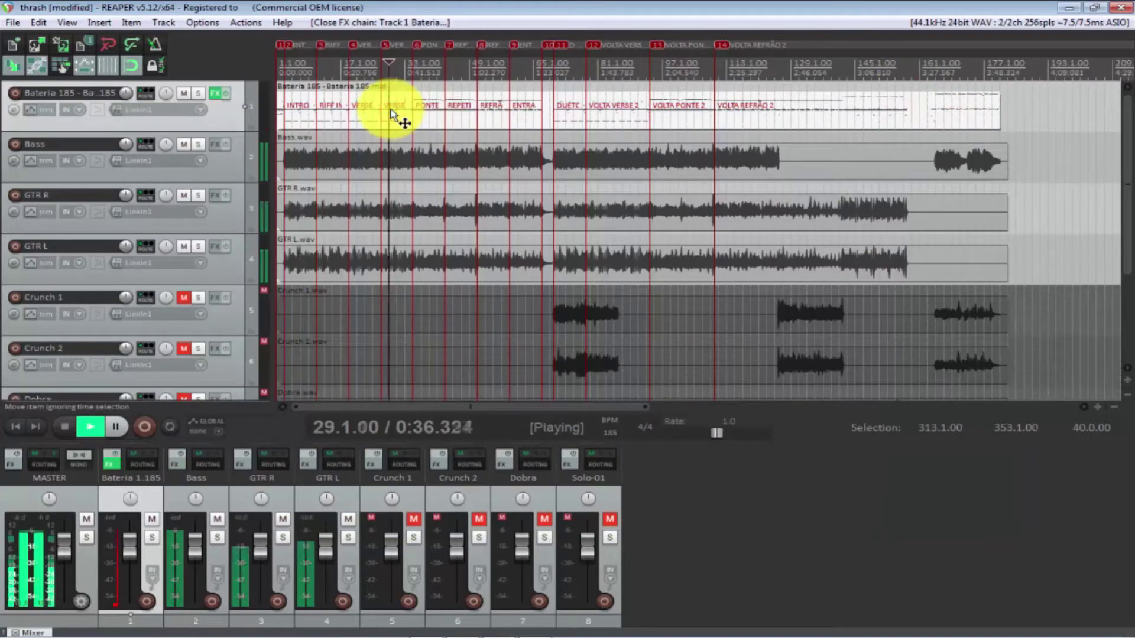
left_click(961, 606)
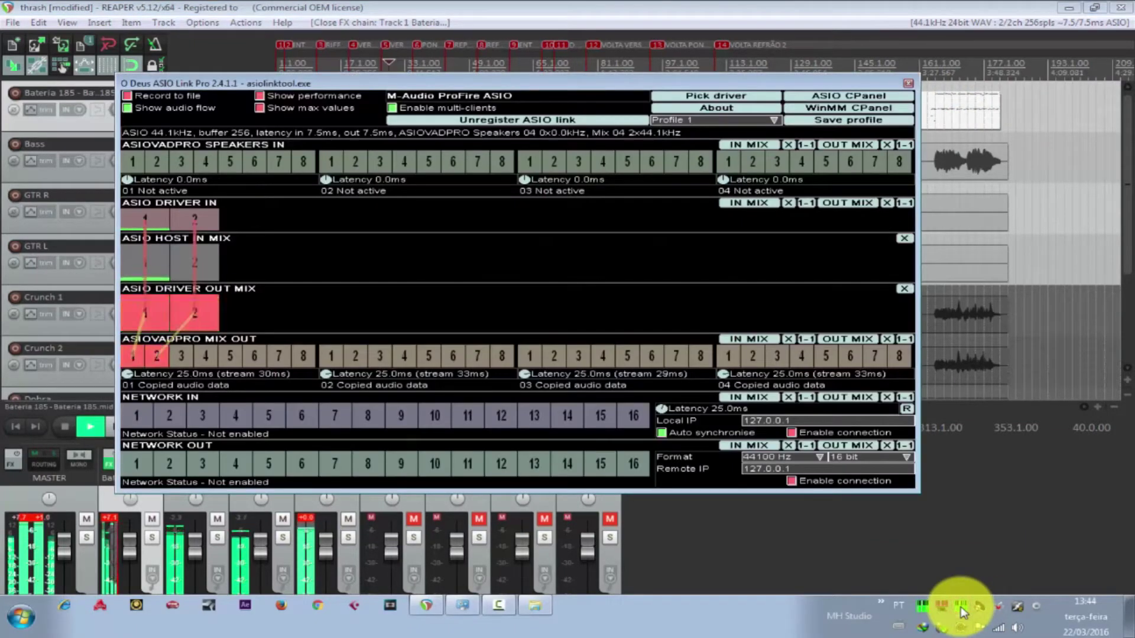
left_click(923, 607)
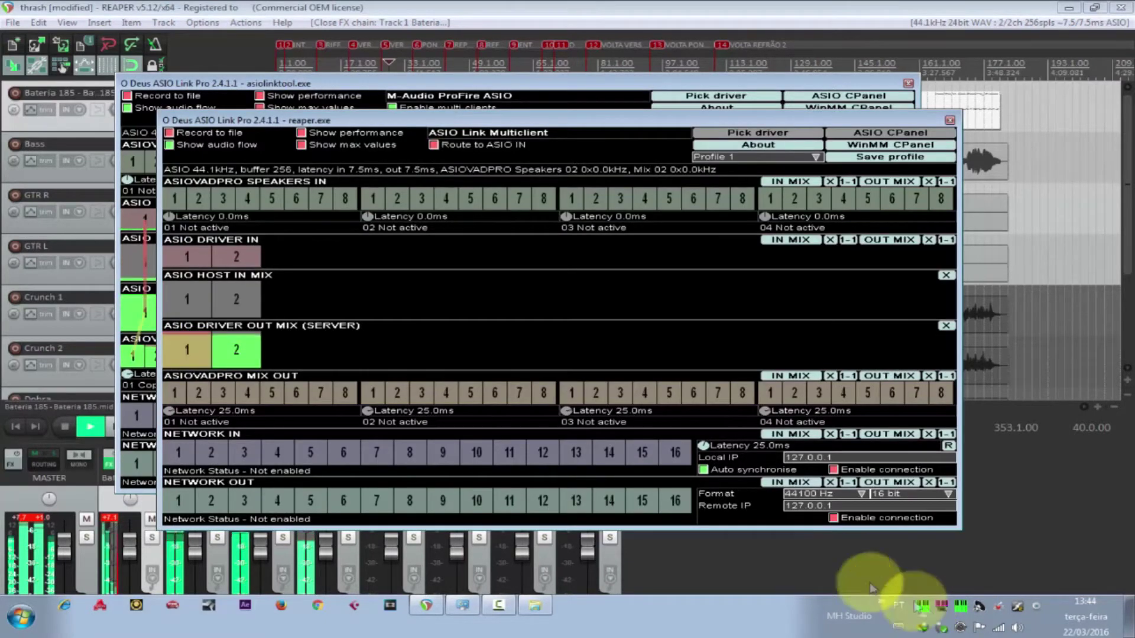
left_click(950, 121)
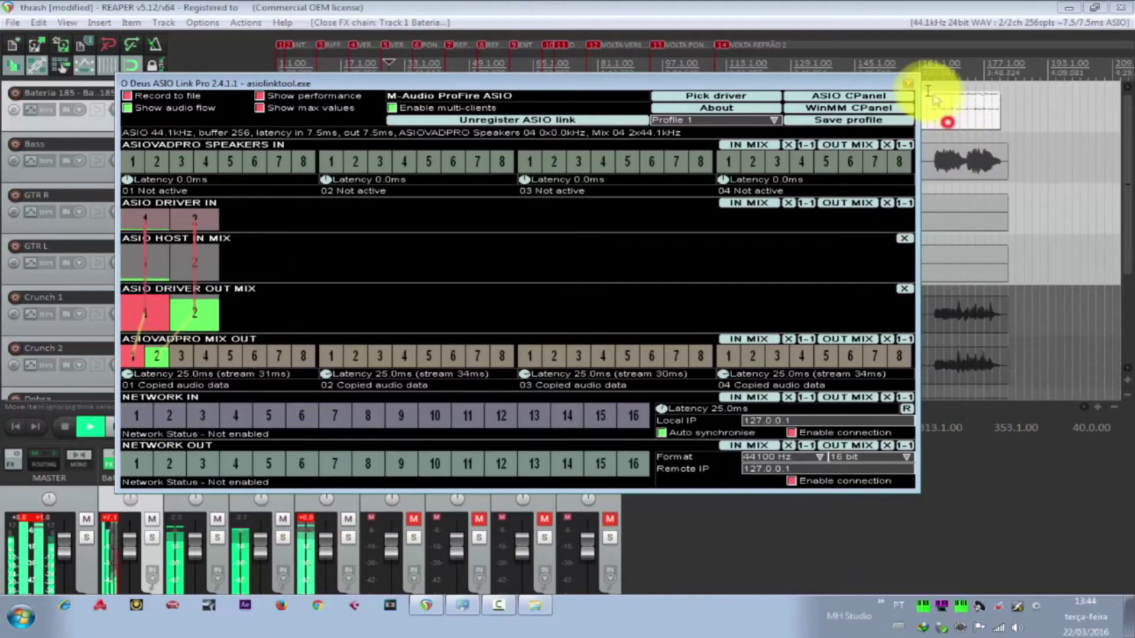
left_click(908, 84)
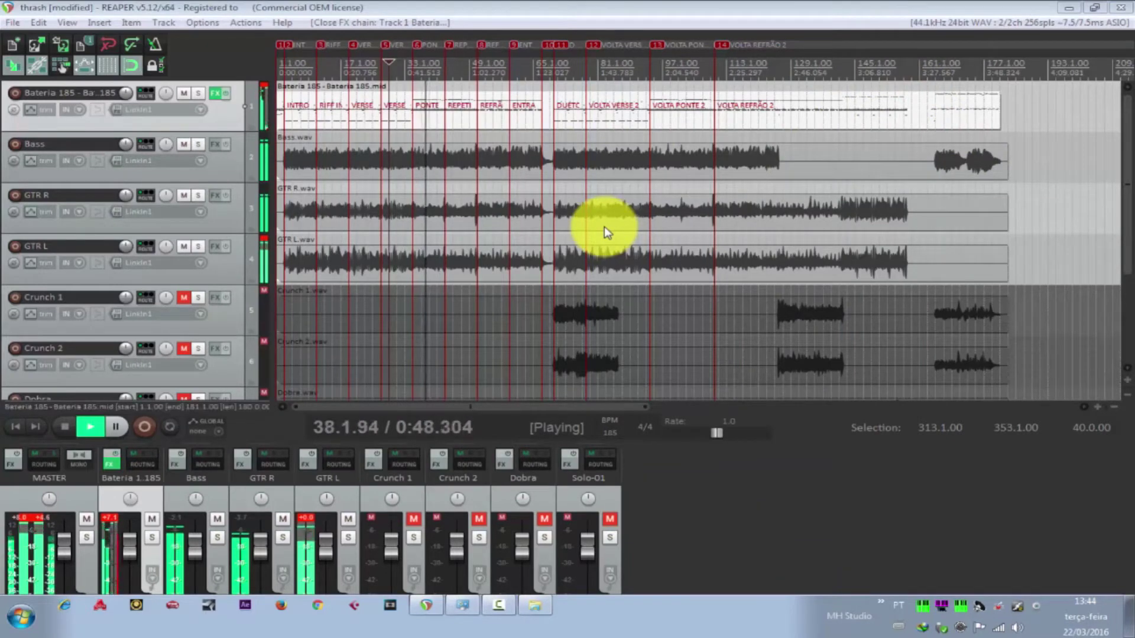
left_click(65, 427)
Step: Play from bar 8 and again from the first intro riff, comparing the soloed Bateria 185 track with the full mix
scroll(410, 320, "up", 4)
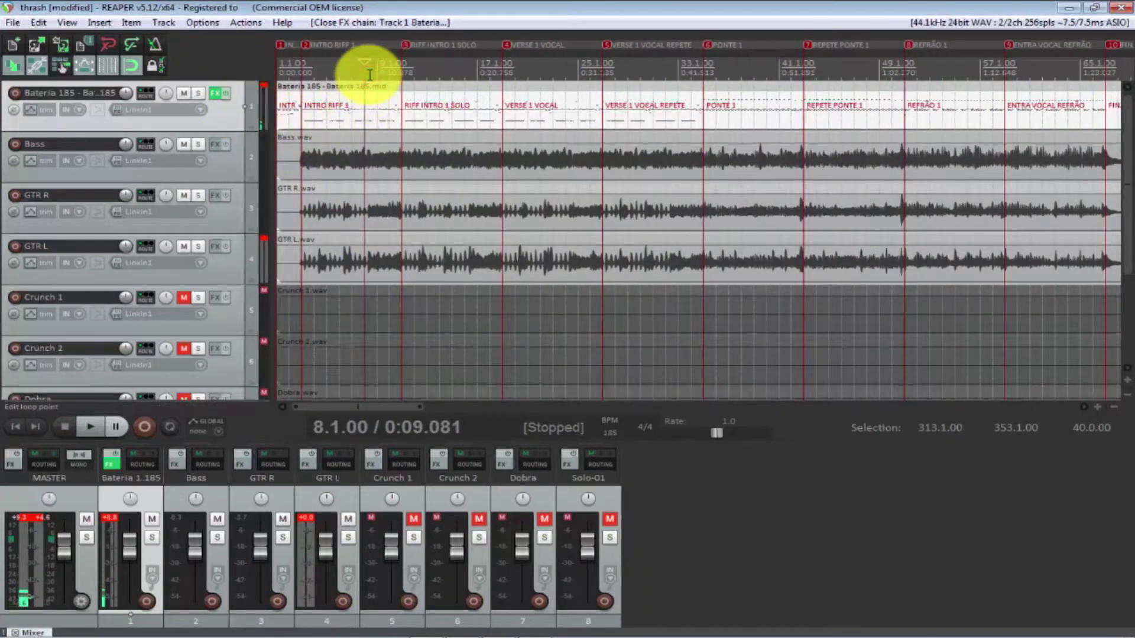
key("space")
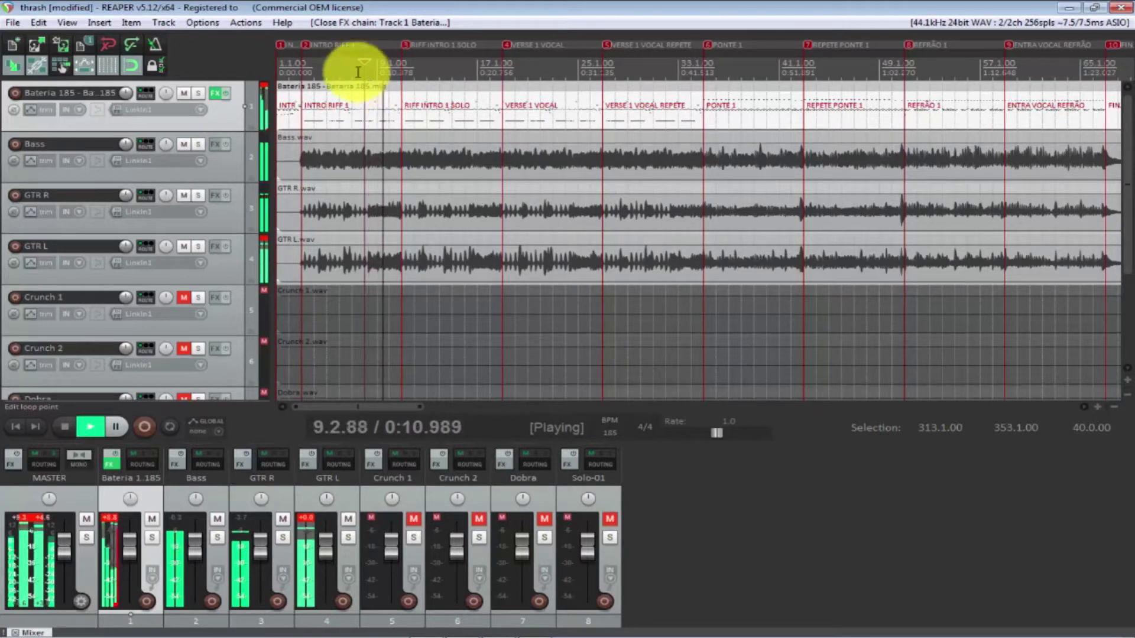
left_click(90, 539)
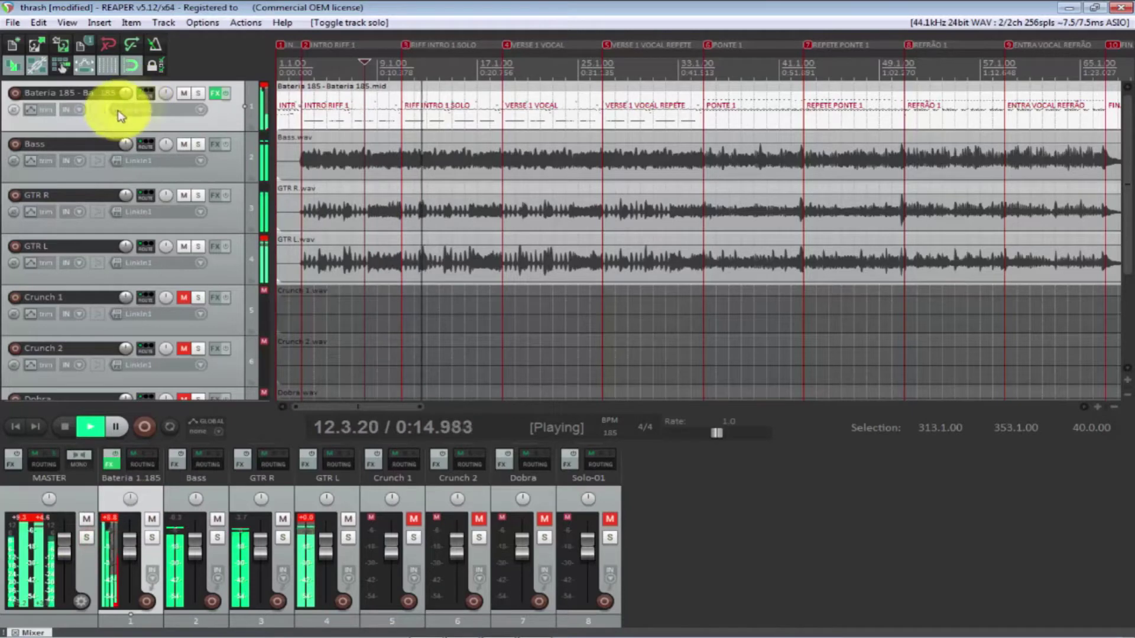
left_click(196, 93)
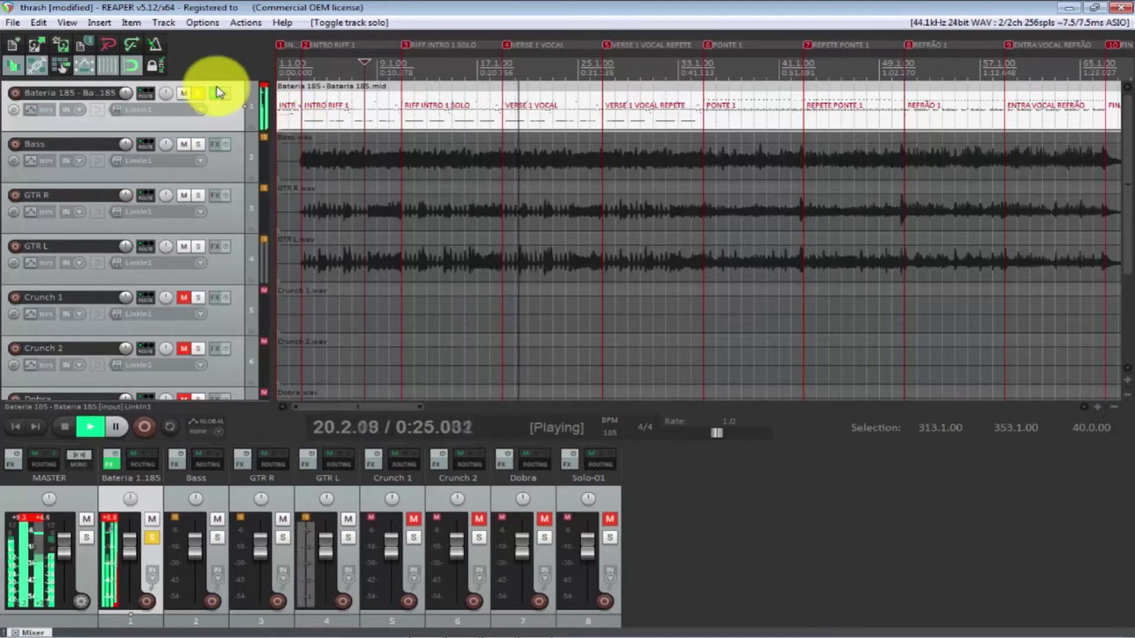
key("space")
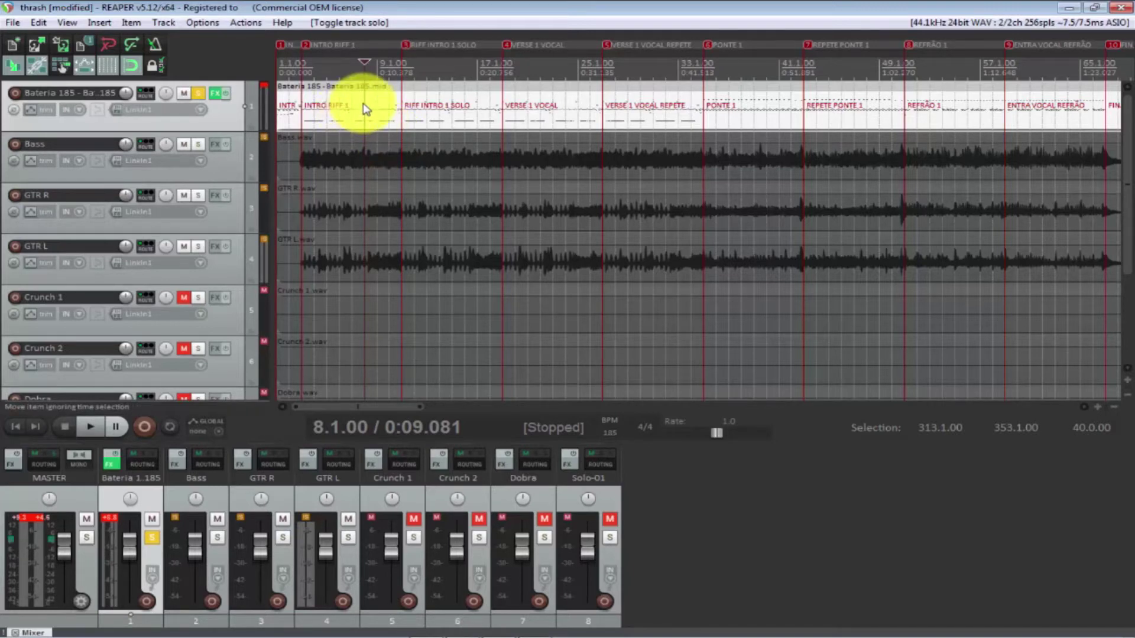
scroll(354, 122, "up", 3)
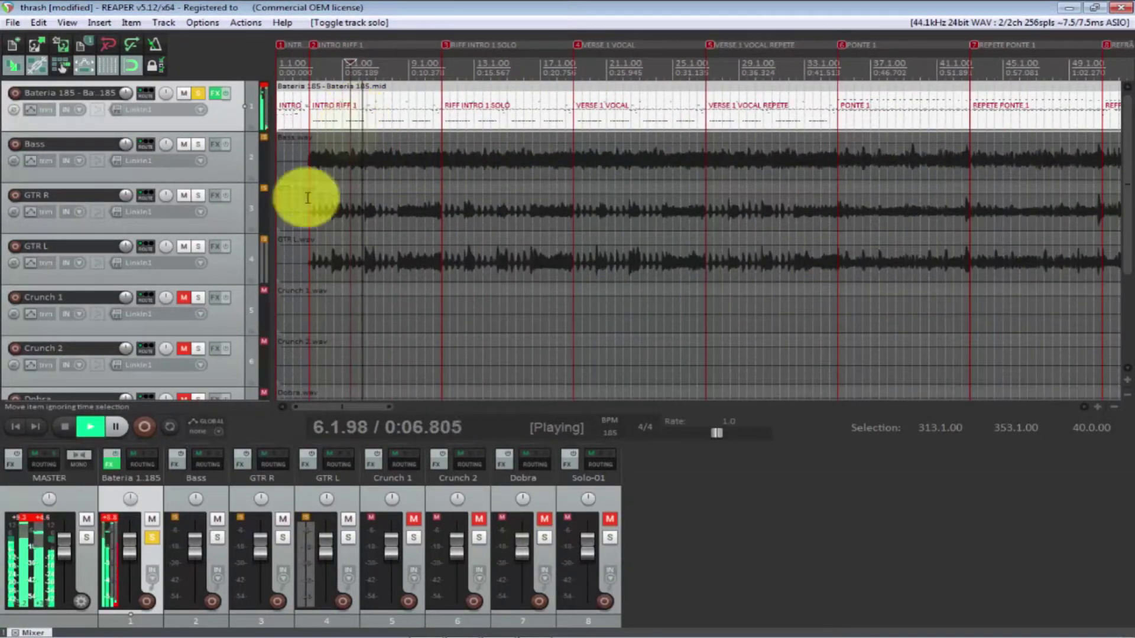
left_click(157, 538)
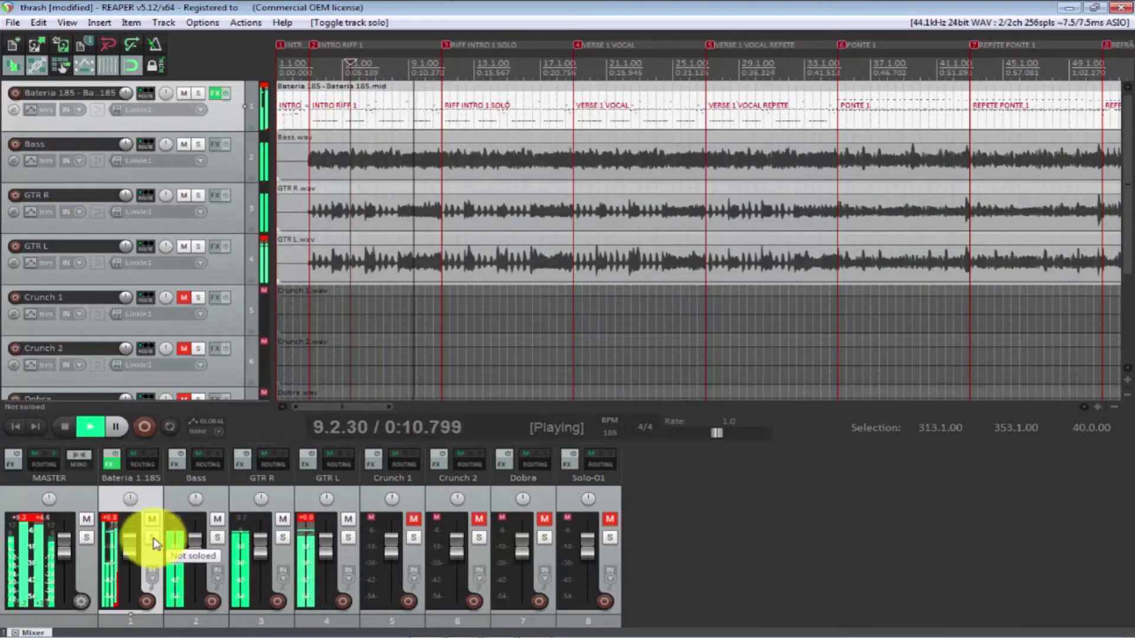
Step: Try parent channels 30-33 in the Bateria 185 track's routing and set them back to 1-4
left_click(143, 465)
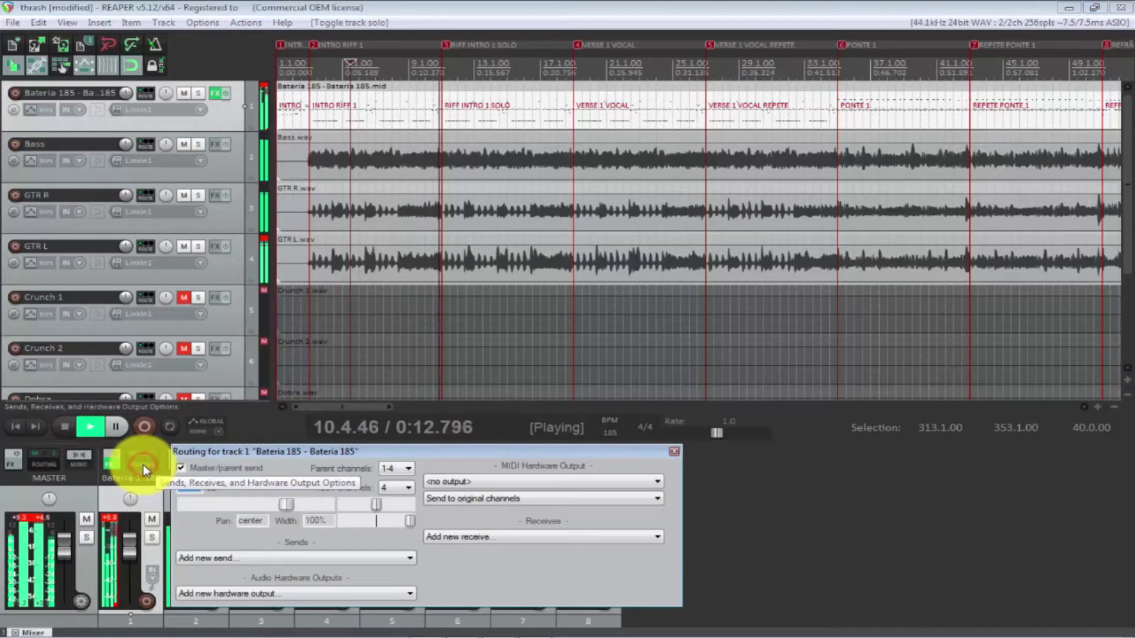
left_click(509, 482)
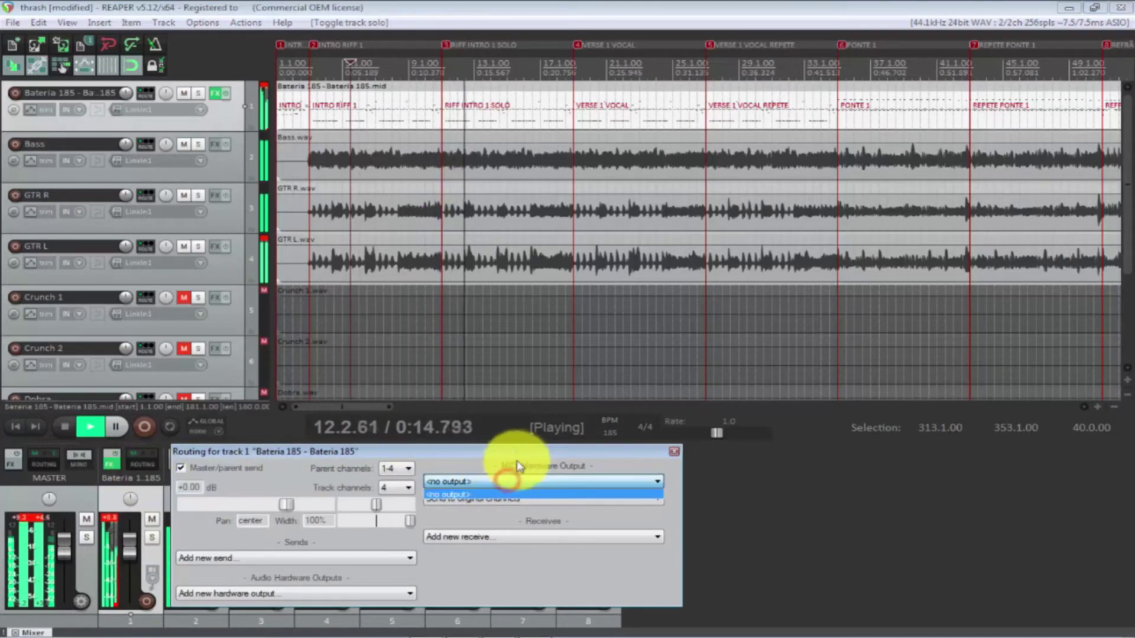
left_click(517, 459)
left_click(409, 467)
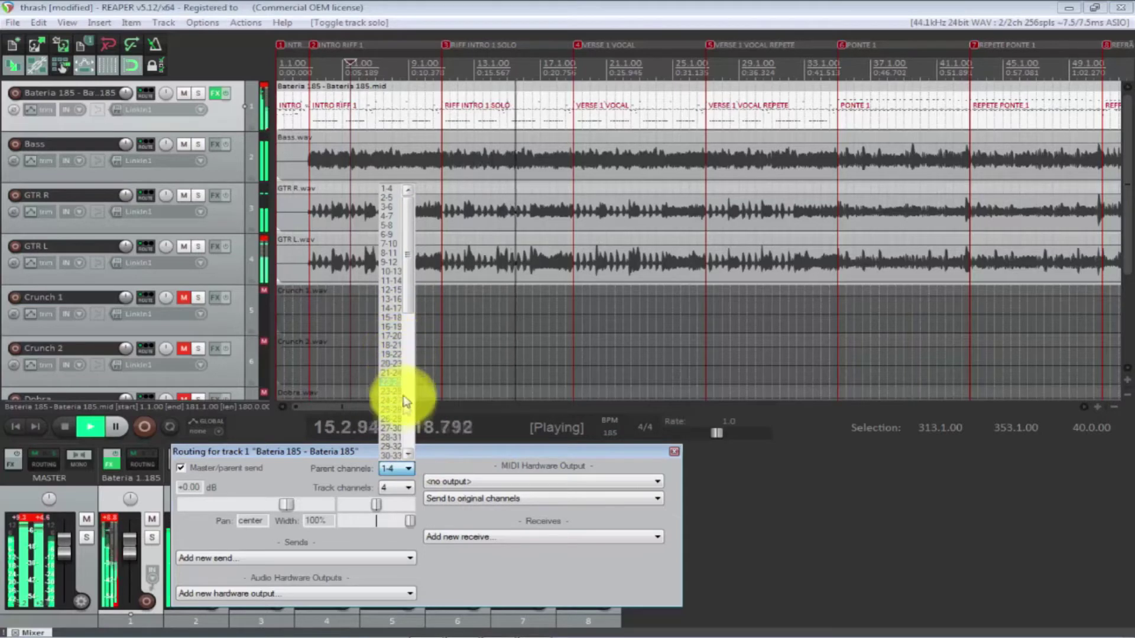
left_click(394, 457)
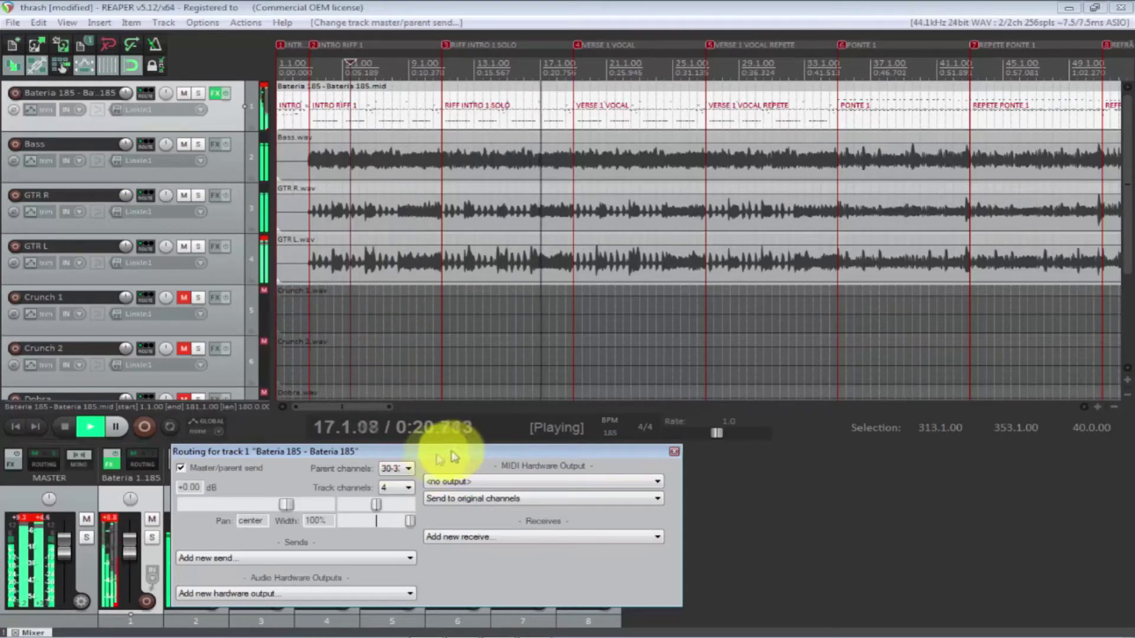
left_click(408, 469)
left_click_drag(409, 327, 415, 196)
left_click(392, 189)
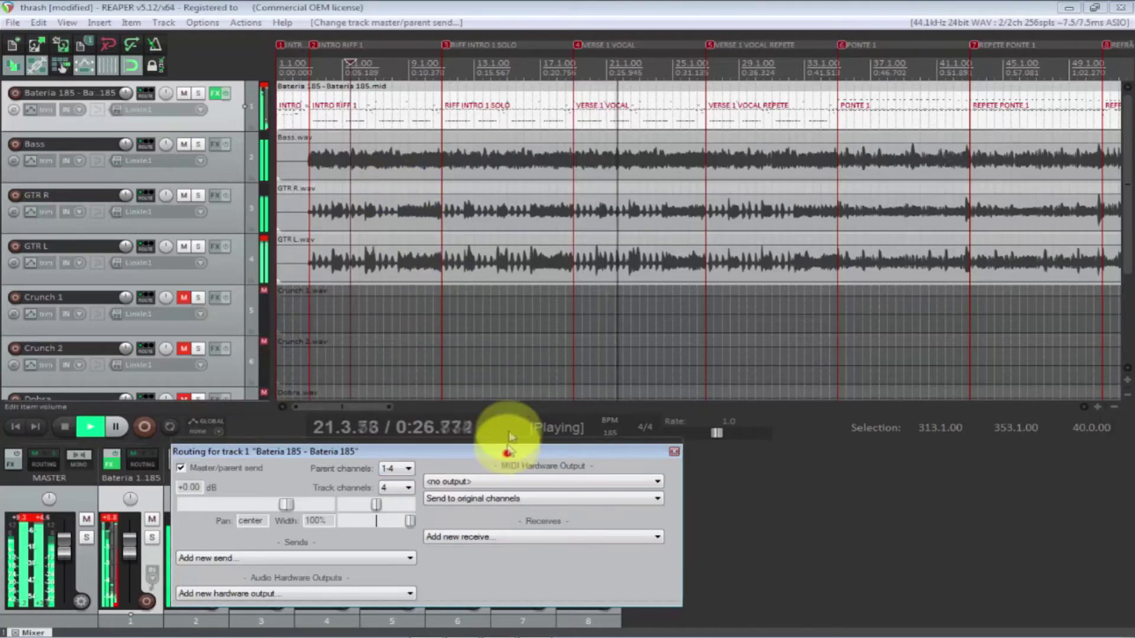
Step: Examine the MIDI output channel options in the Bateria 185 routing and close the routing settings
left_click_drag(506, 451, 518, 340)
left_click(522, 387)
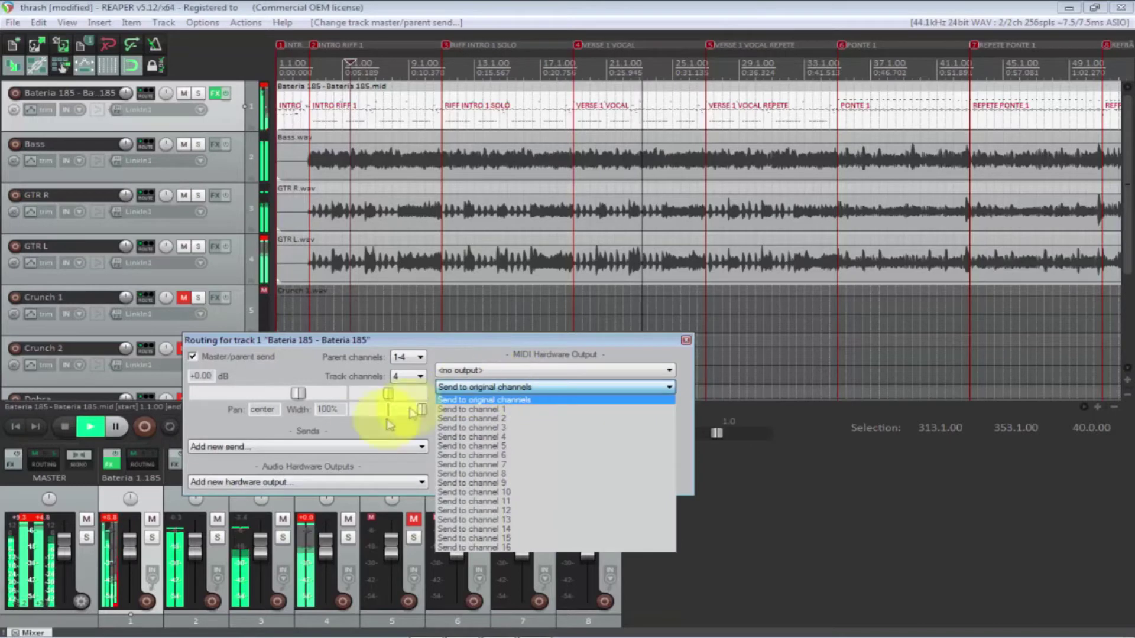
left_click(385, 467)
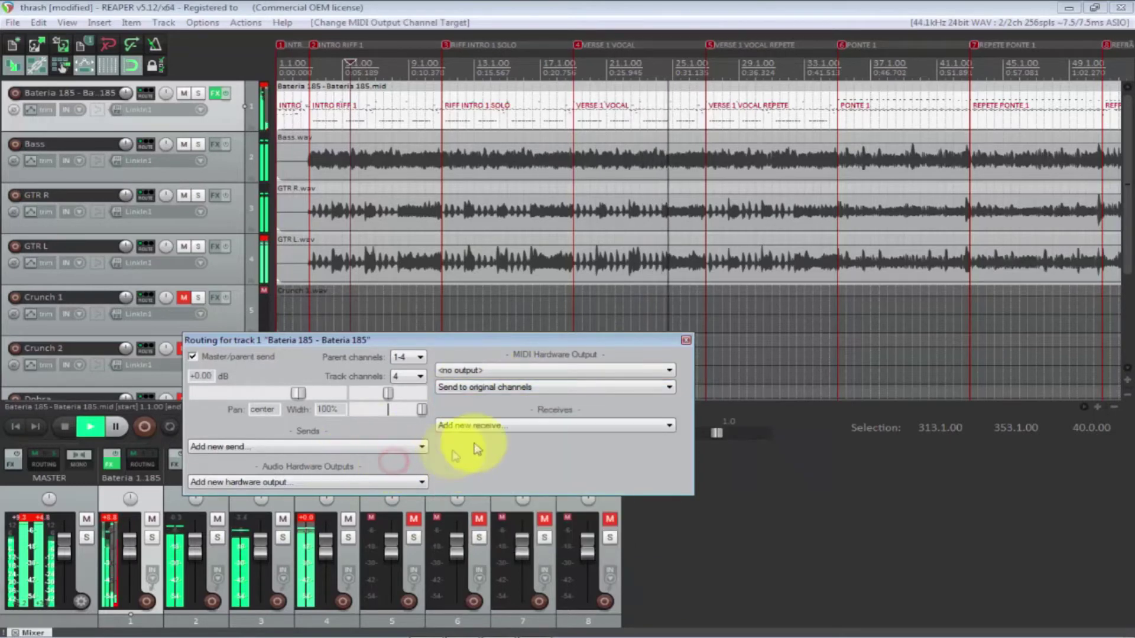
left_click(685, 341)
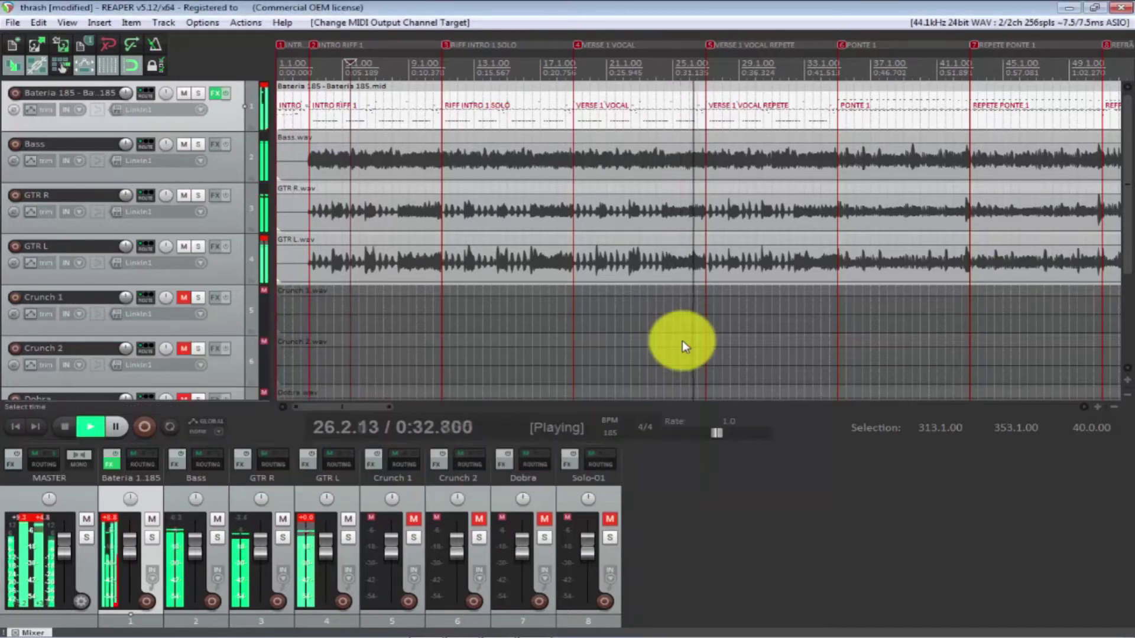
Step: Stop playback, audition several drum pieces in Superior Drummer 2 on the Bateria 185 track, and close the plugin and its FX chain
key("space")
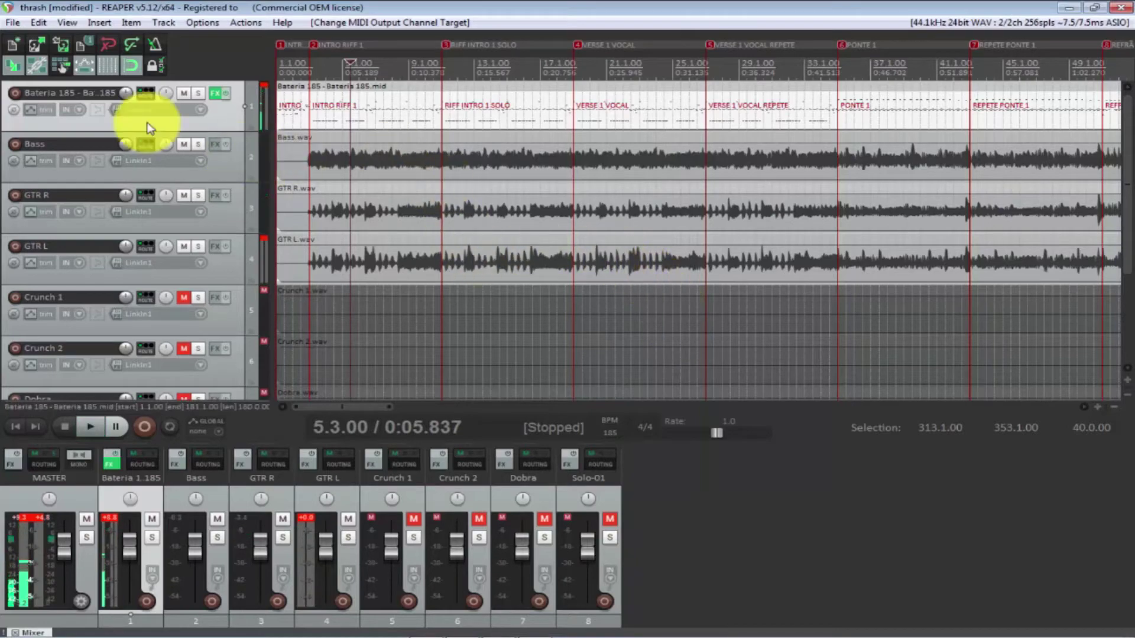
left_click(109, 461)
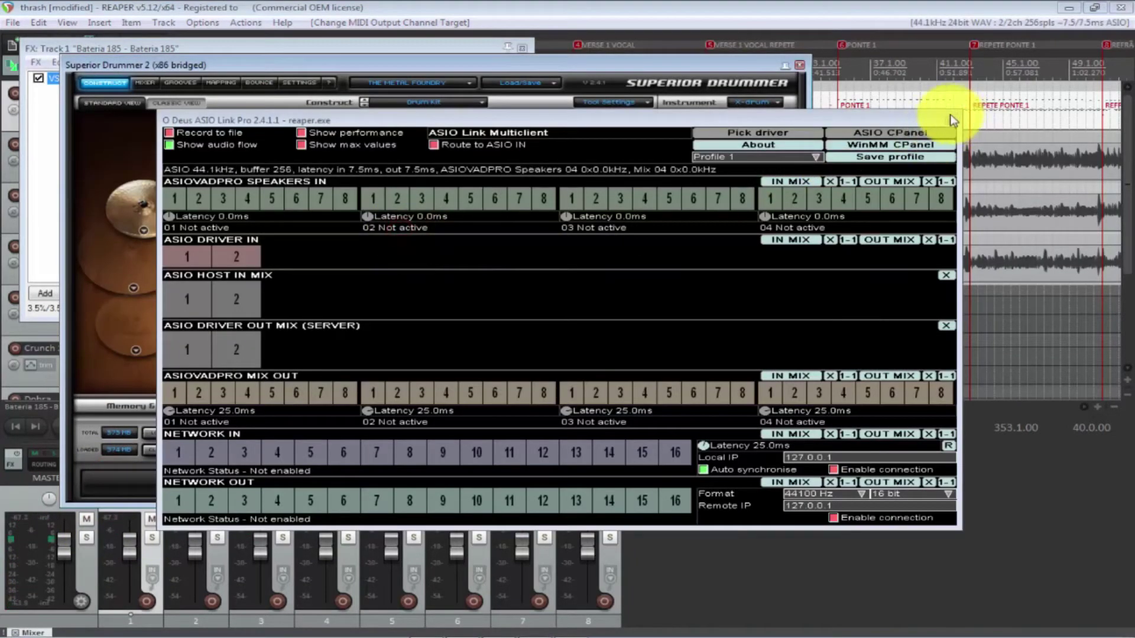
left_click(950, 118)
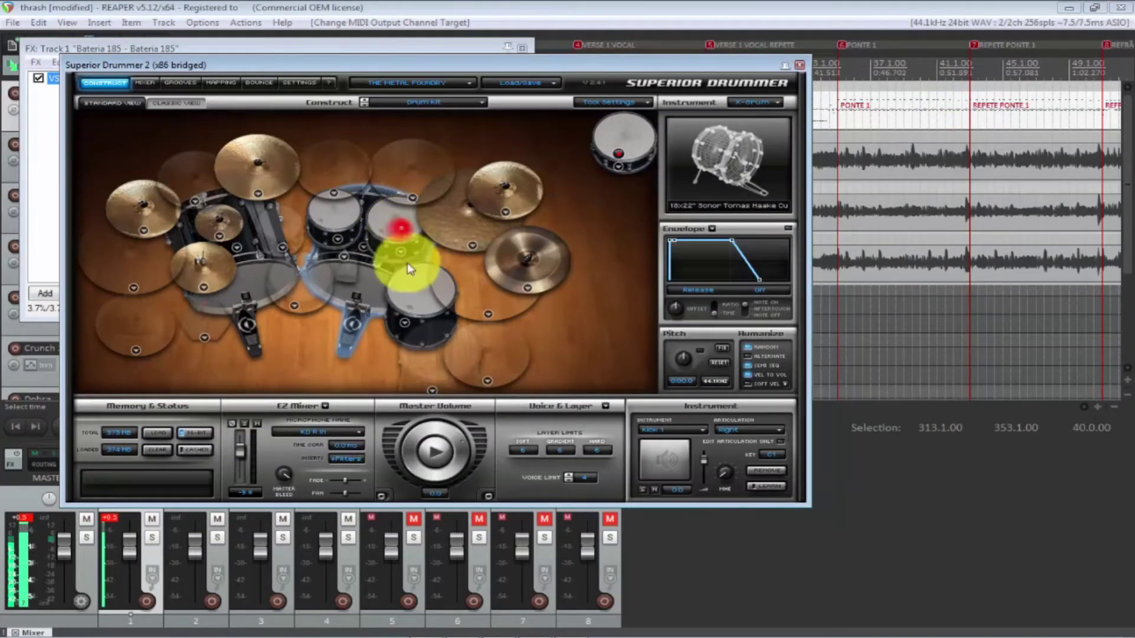
left_click(255, 285)
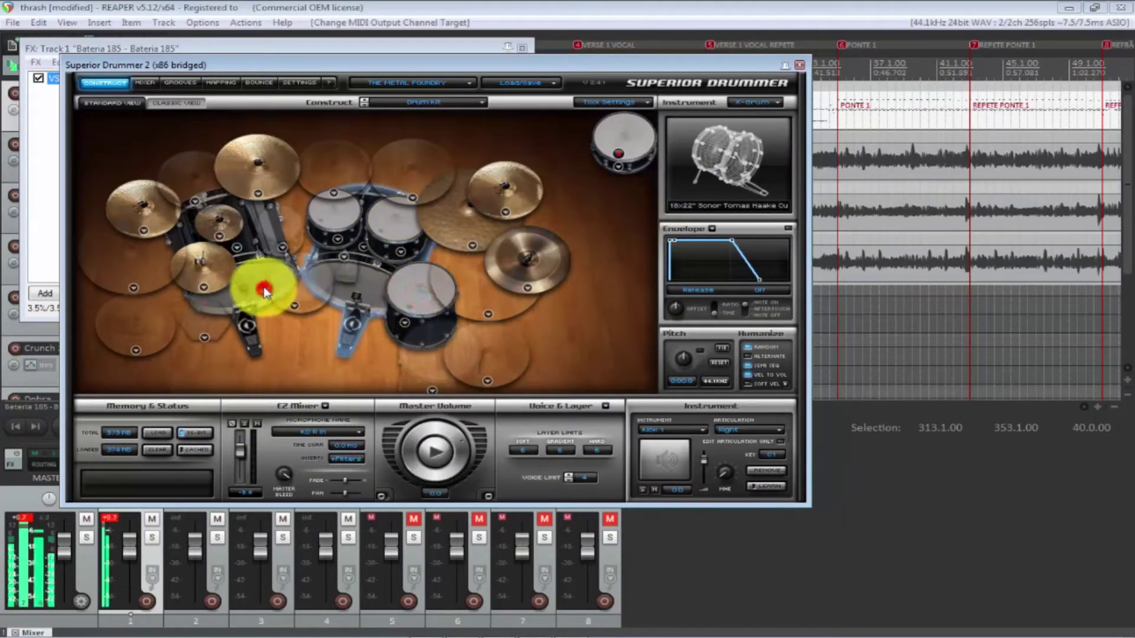
left_click(216, 259)
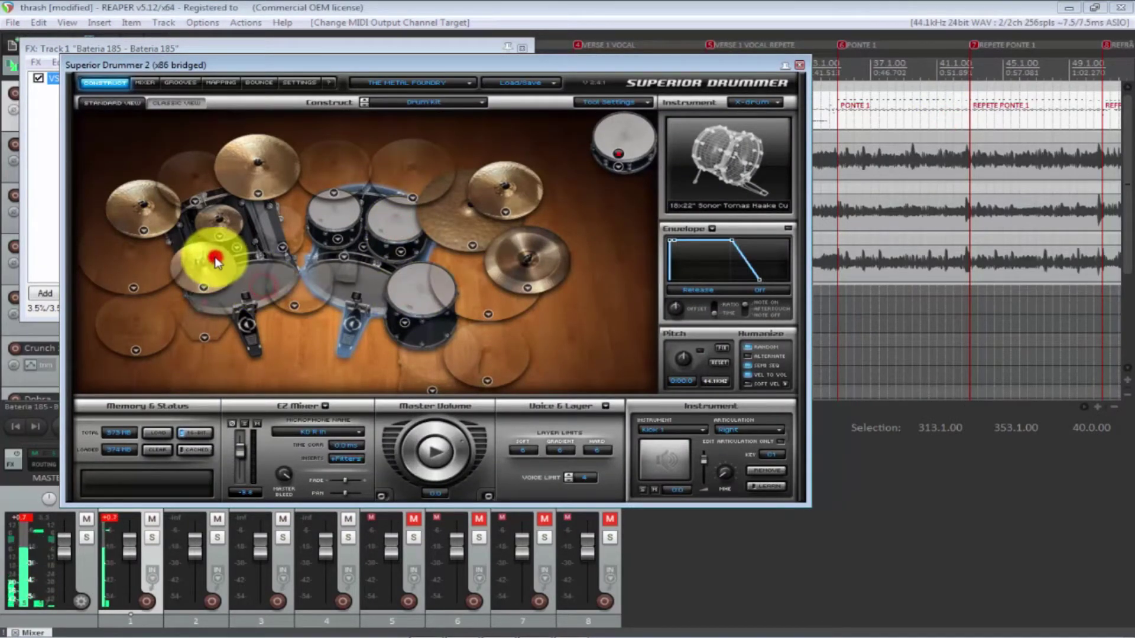
left_click(799, 64)
left_click(521, 48)
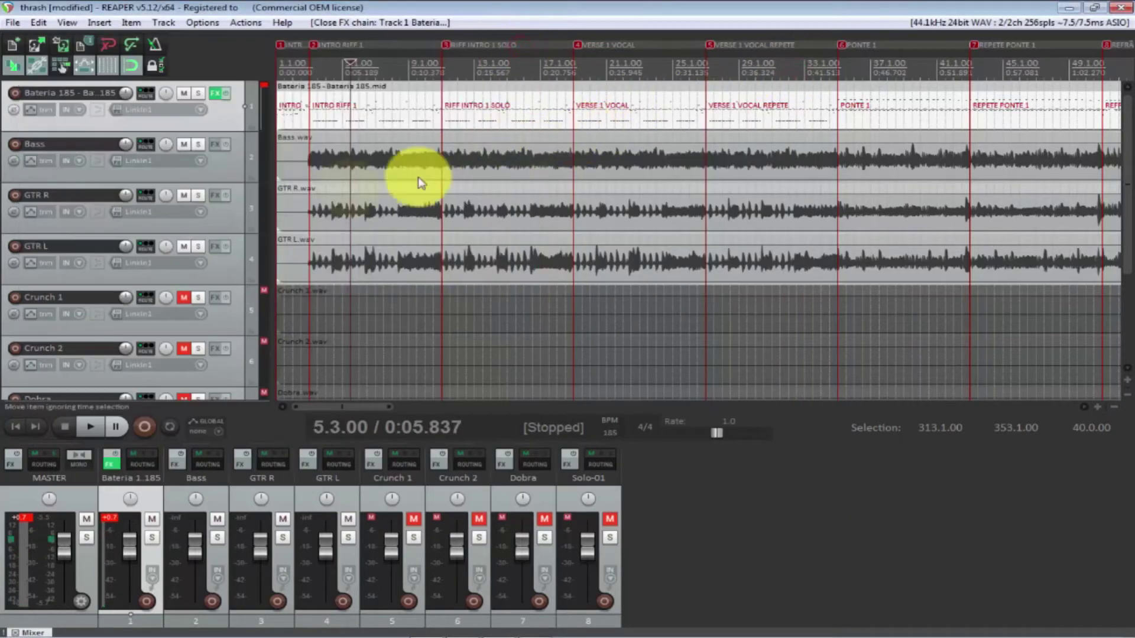
Step: Solo the GTR R track and play its dry guitar signal briefly from bar 5
left_click(198, 195)
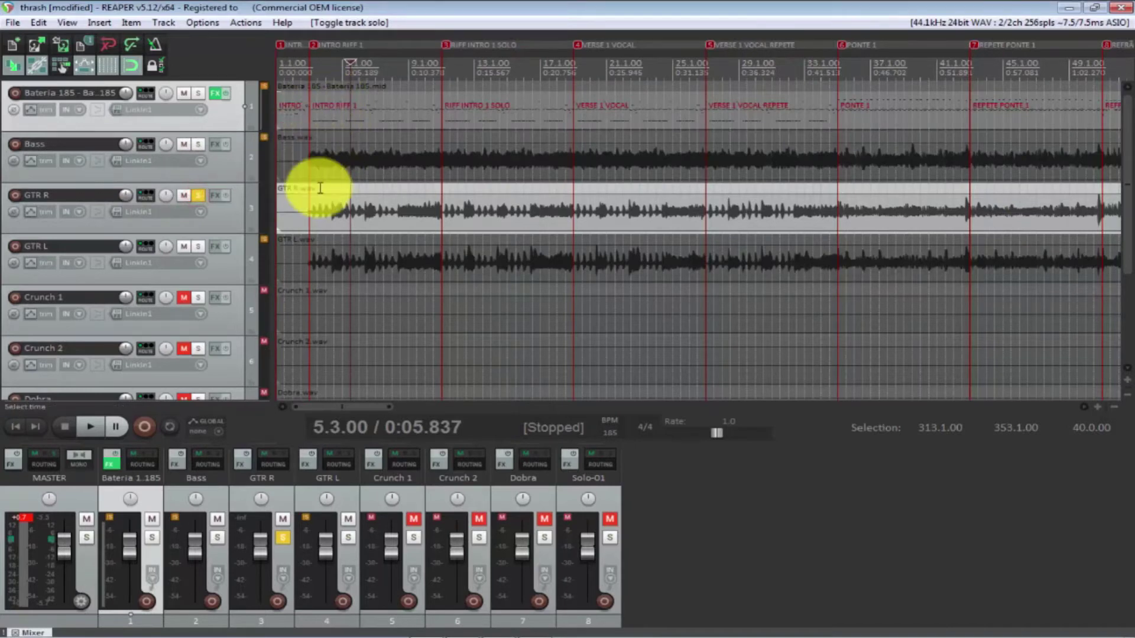
key("space")
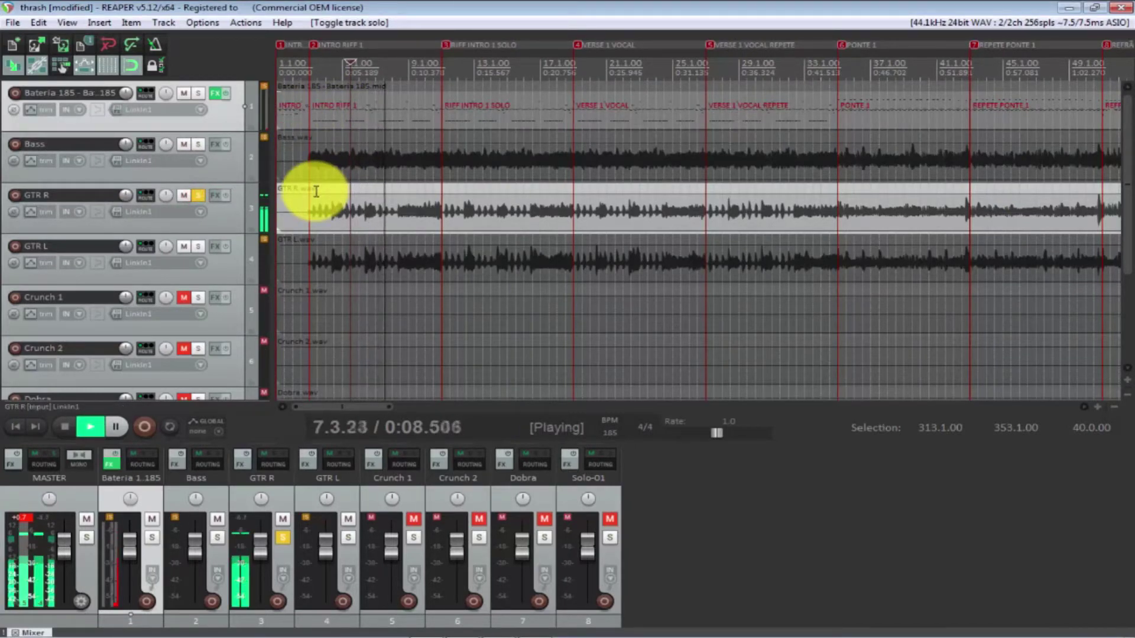
key("space")
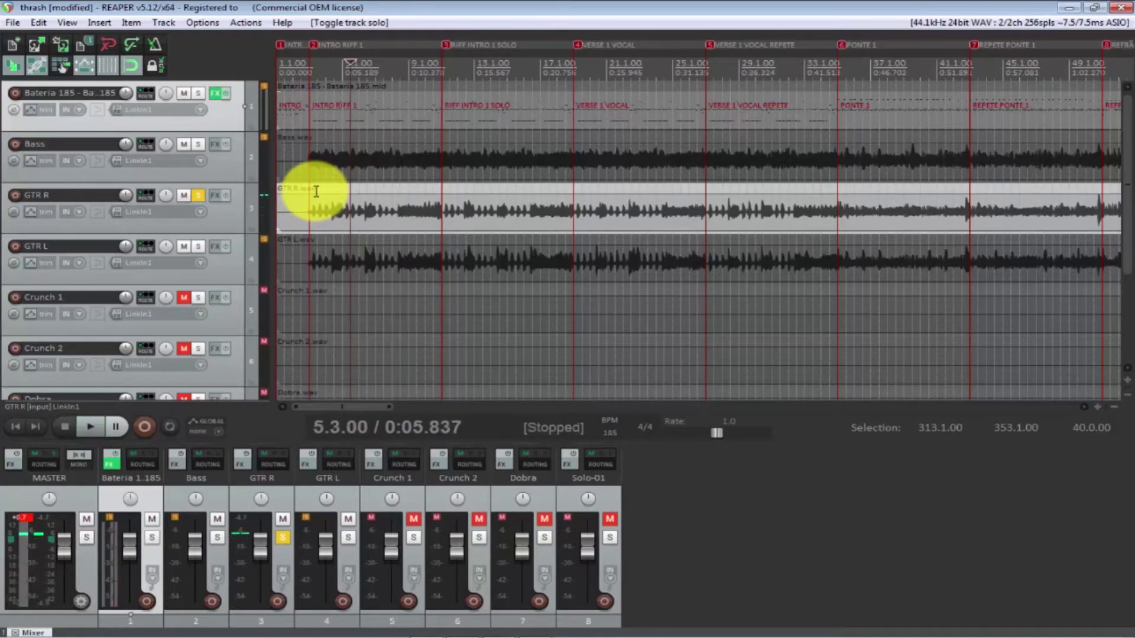
Step: Add the POD Farm Dynamics (x86) plugin to the GTR R track and dismiss the ASIO Link Pro window
left_click(215, 195)
left_click_drag(295, 42, 452, 62)
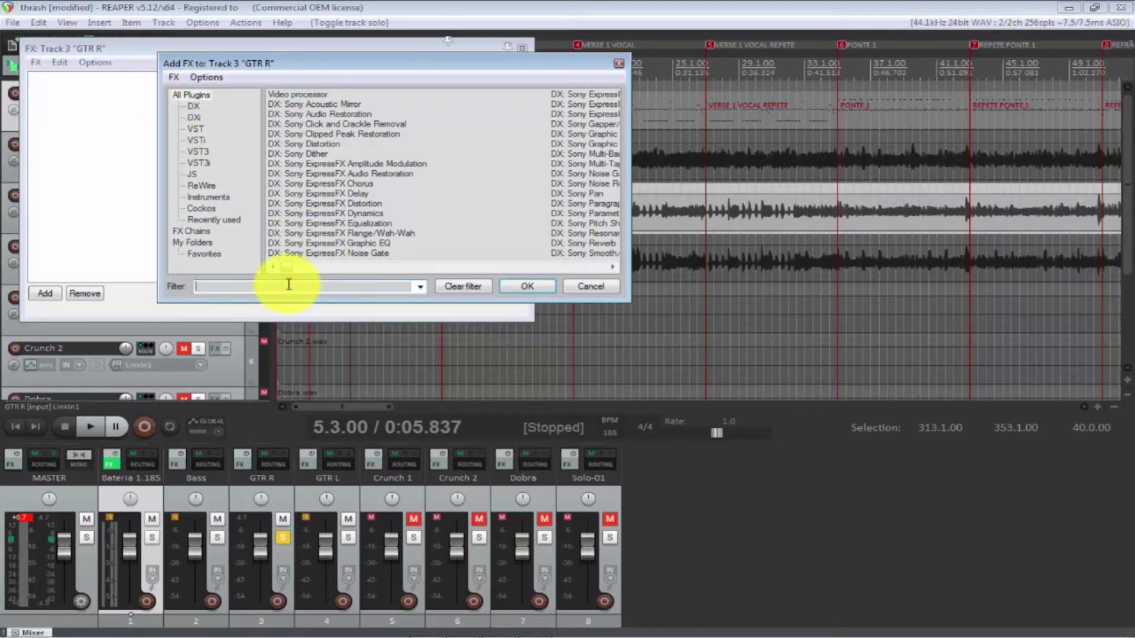
type("e")
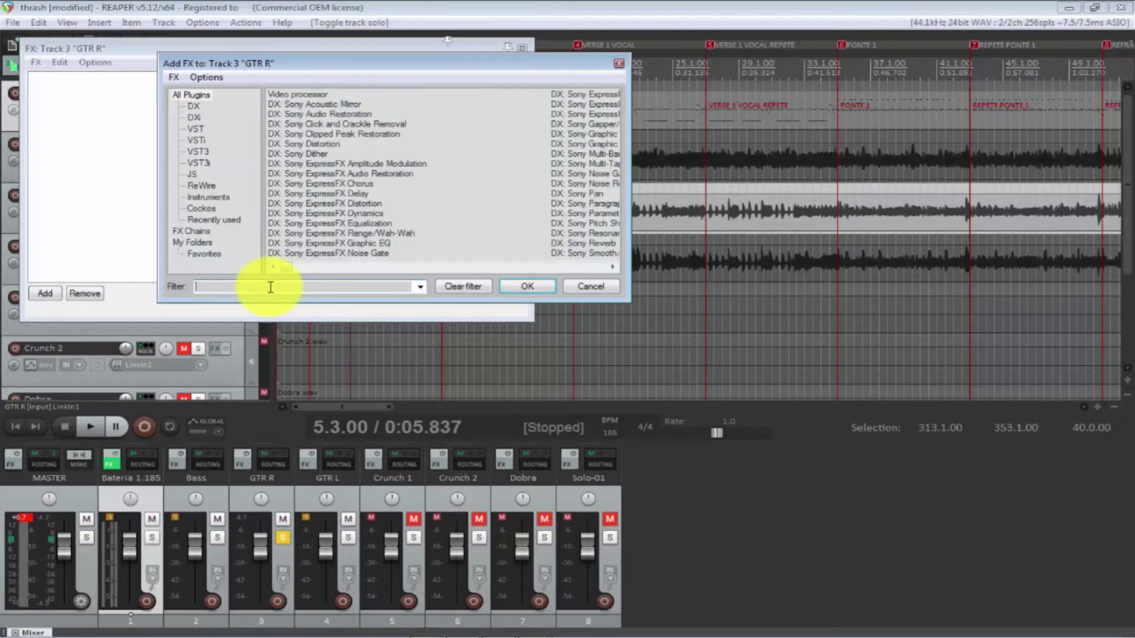
type("d")
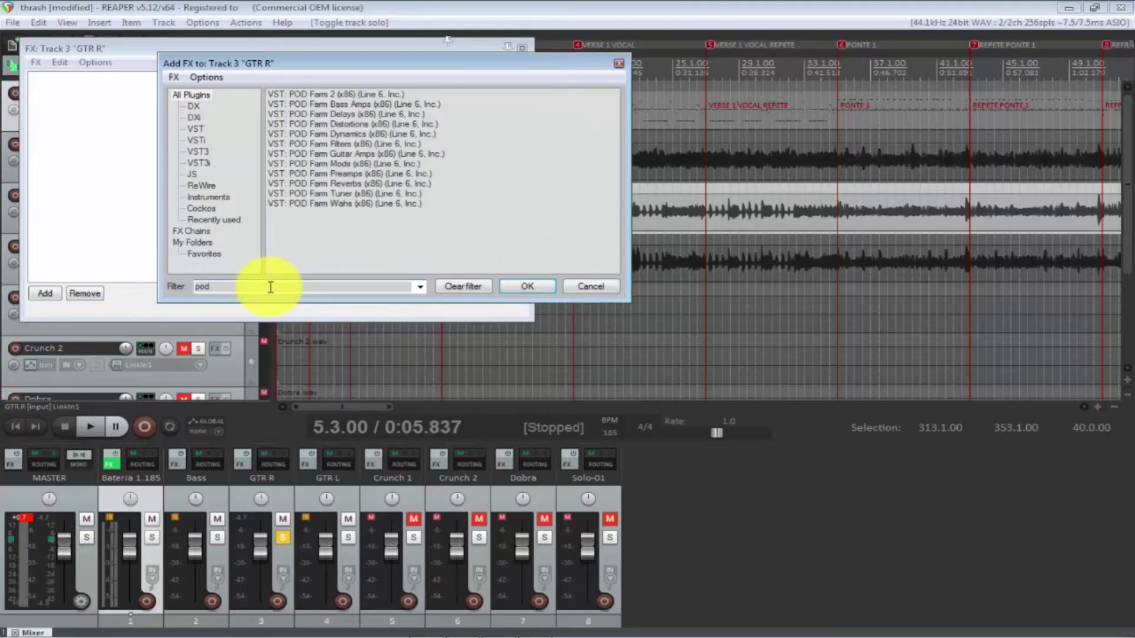
left_click(383, 134)
left_click(527, 286)
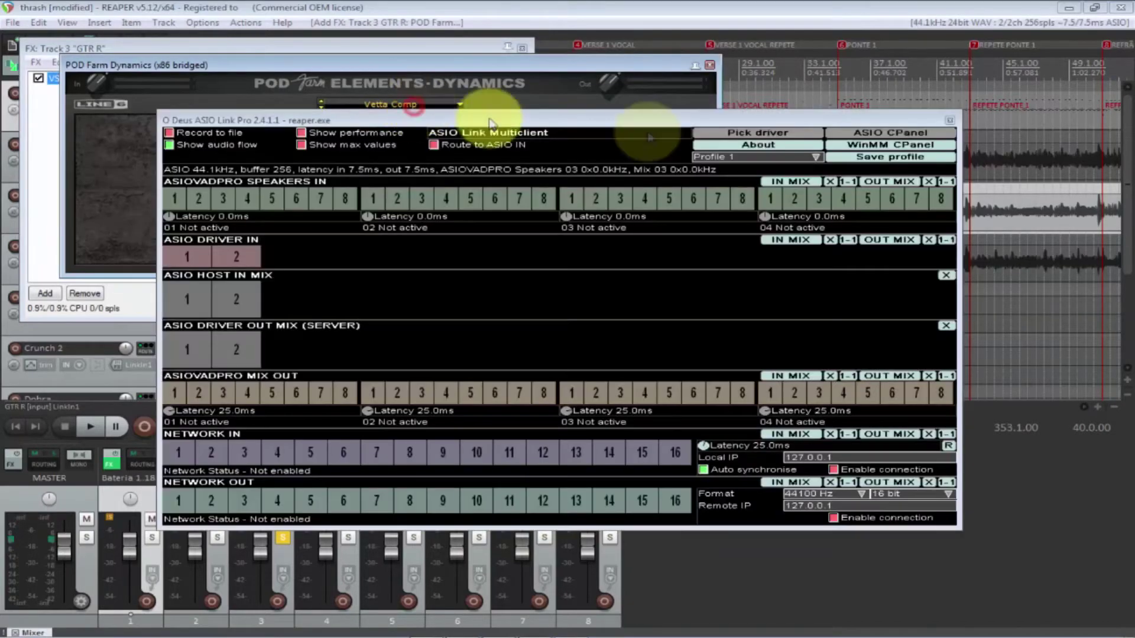
left_click(950, 119)
Step: Switch the POD Farm Dynamics model to Noise Gate and close the plugin window
left_click(411, 108)
left_click(410, 108)
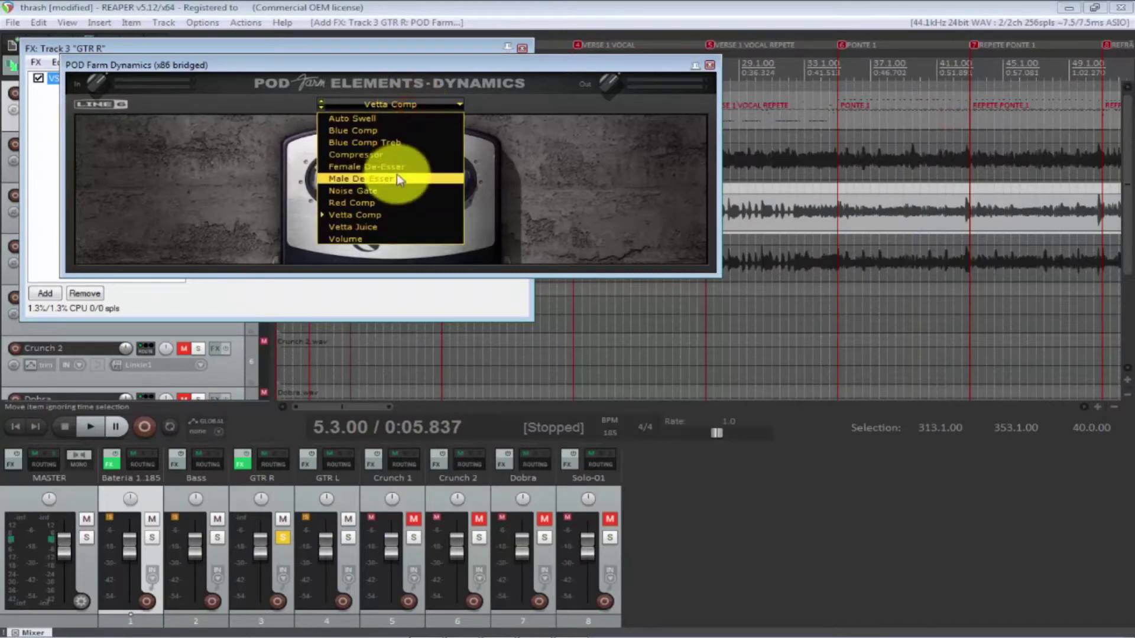
left_click(386, 189)
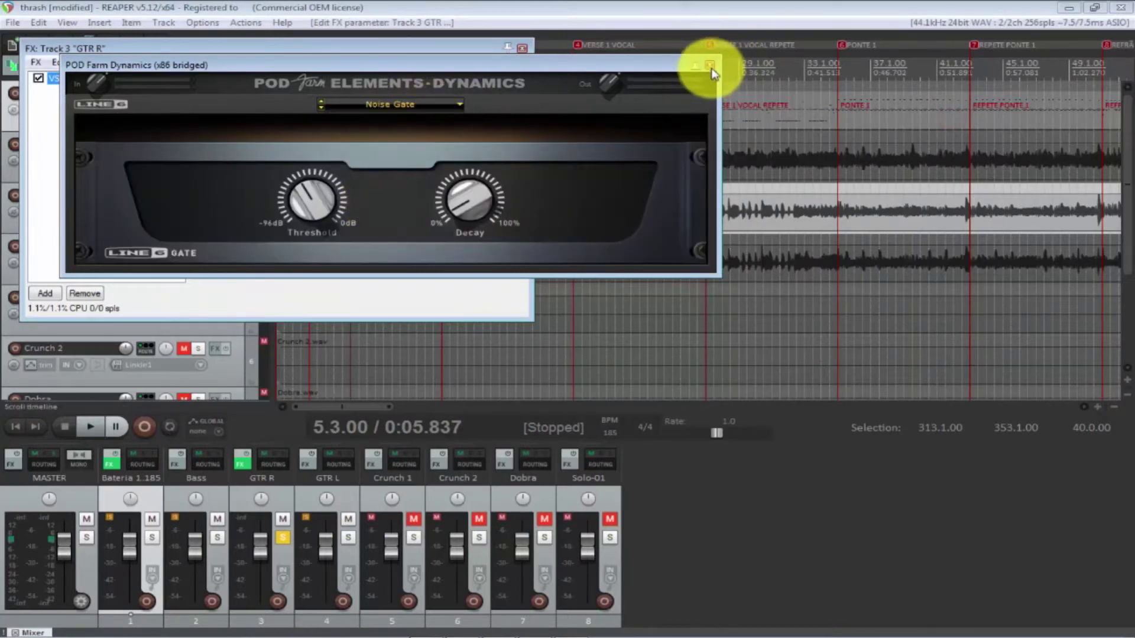
left_click(709, 65)
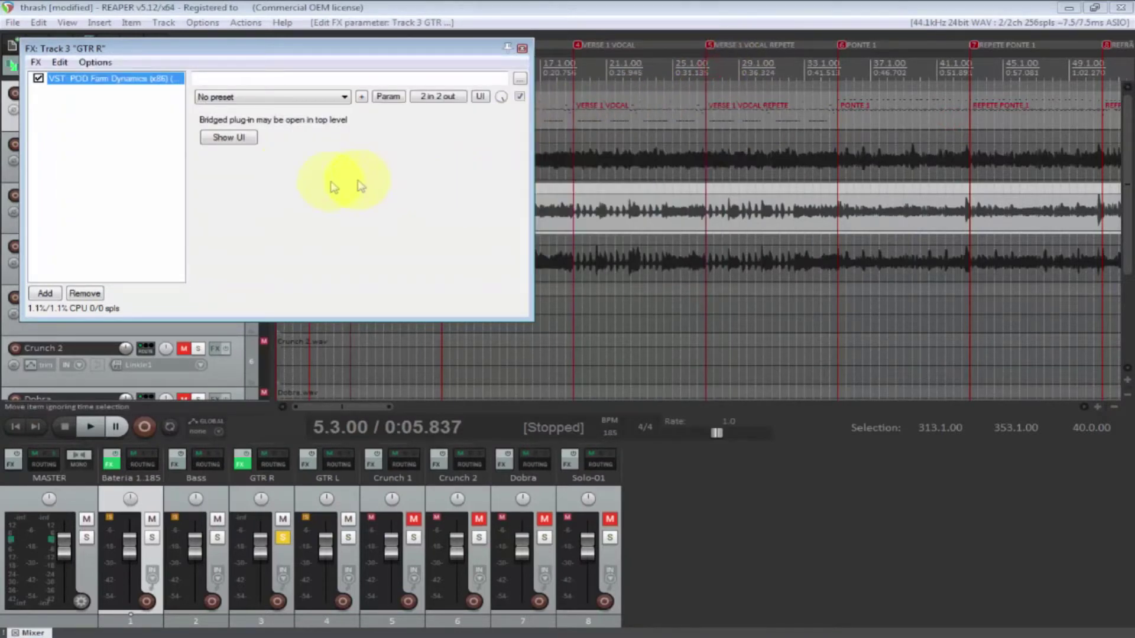
Step: Add the TSE 808 v2.0 overdrive after POD Farm Dynamics on GTR R, and close its window and ASIO Link Pro
left_click(46, 294)
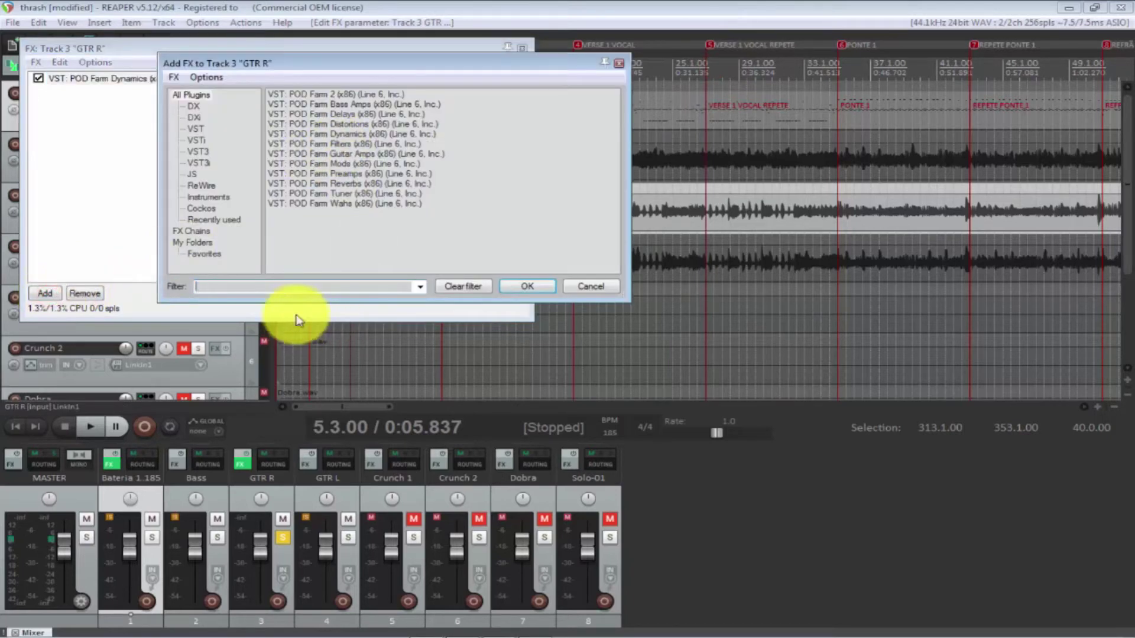
type("tse")
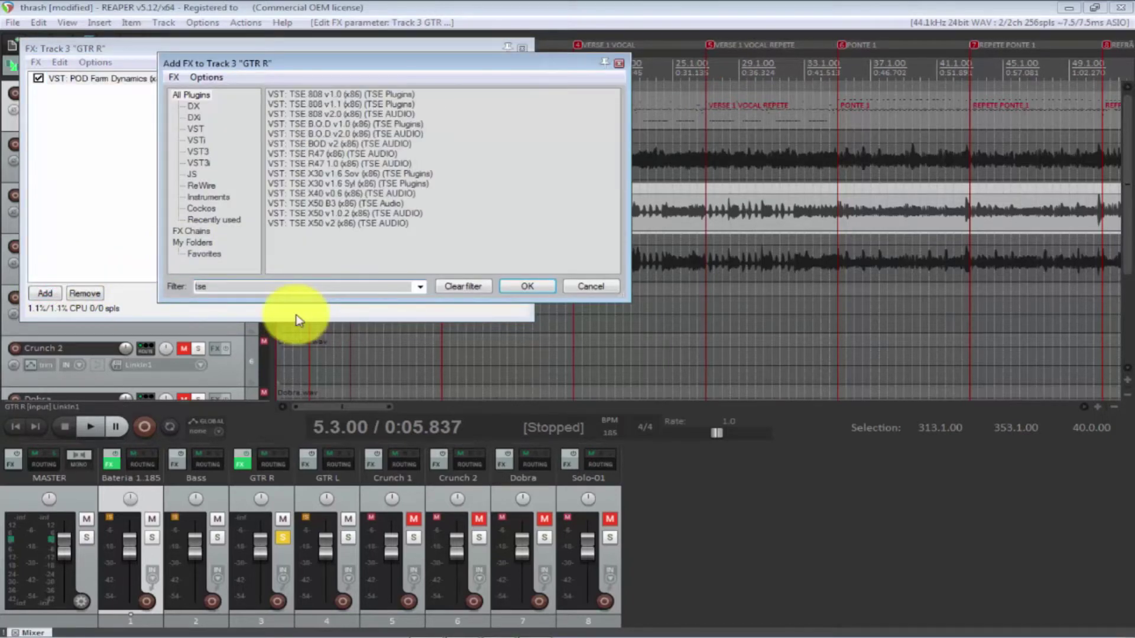
left_click(406, 113)
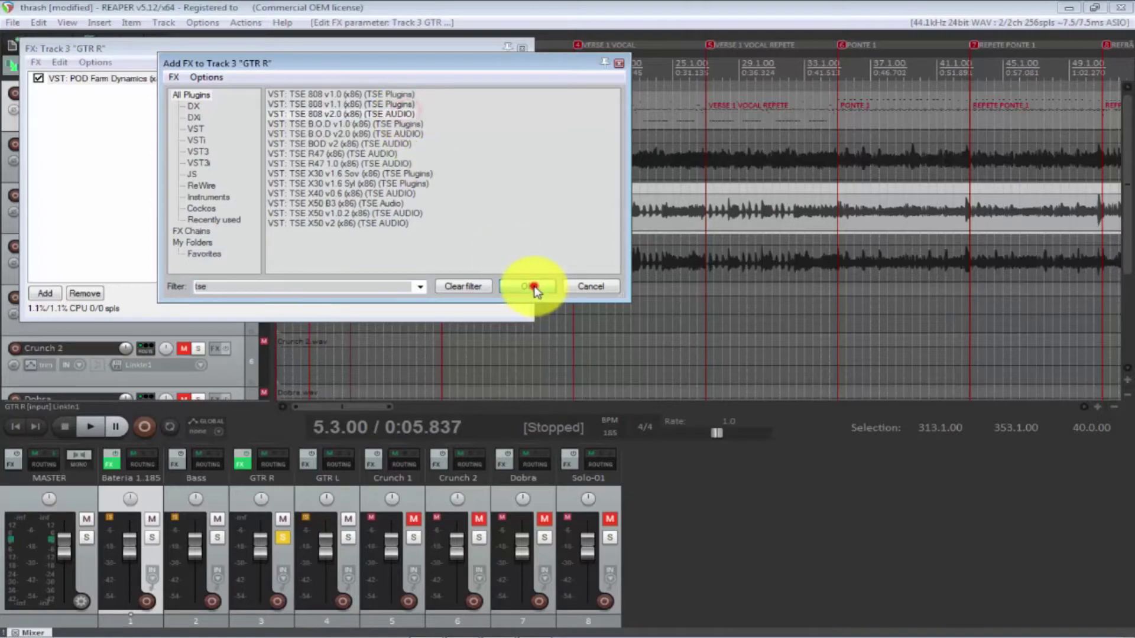
left_click(527, 286)
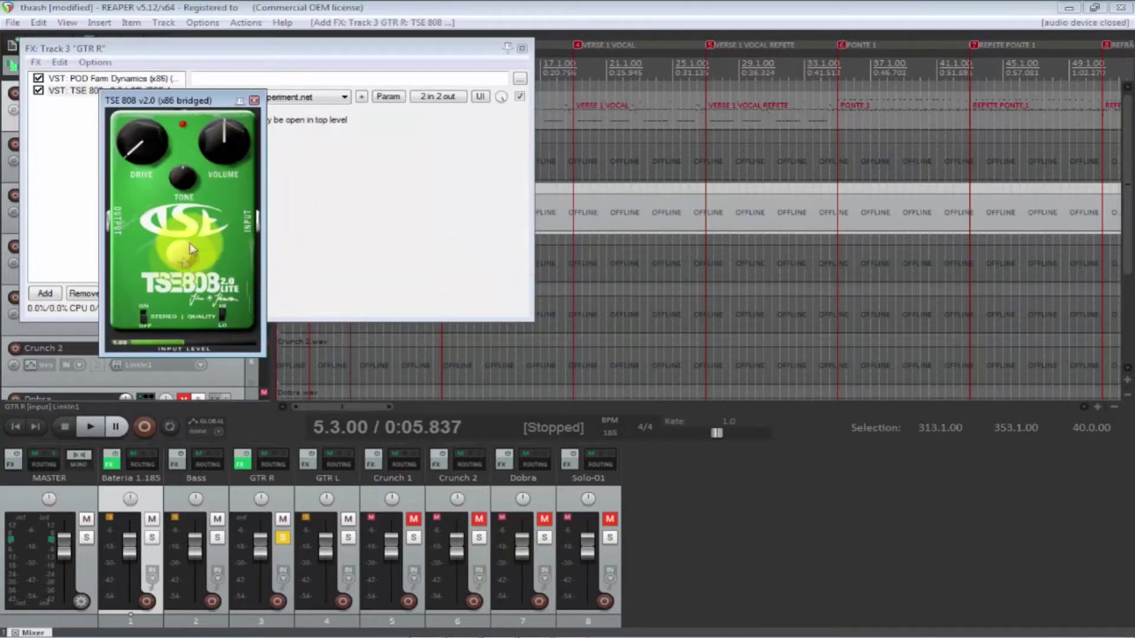
left_click(254, 100)
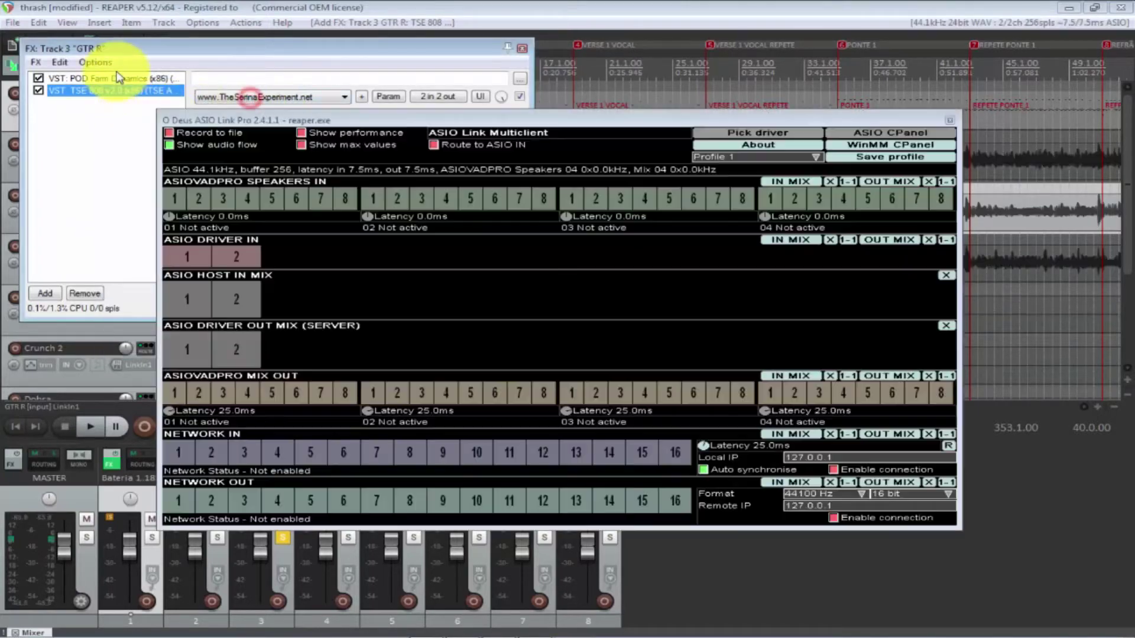
left_click(947, 122)
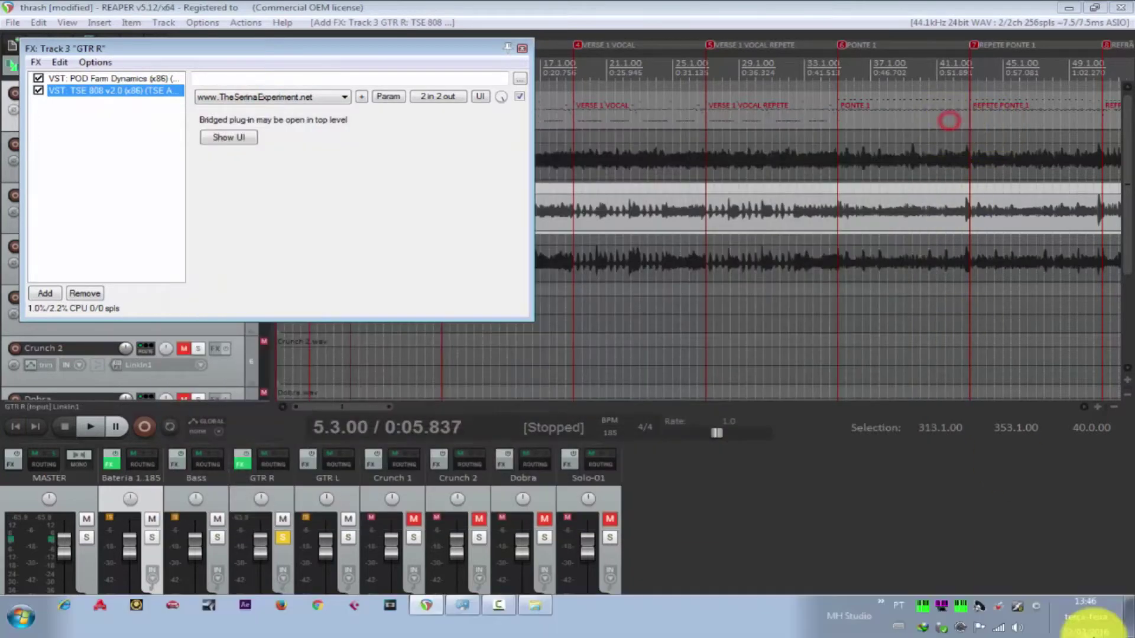
Step: Add the TSE X30 v1.6 Syl preamp after the TSE 808 on GTR R, and close its window and ASIO Link Pro
left_click(46, 294)
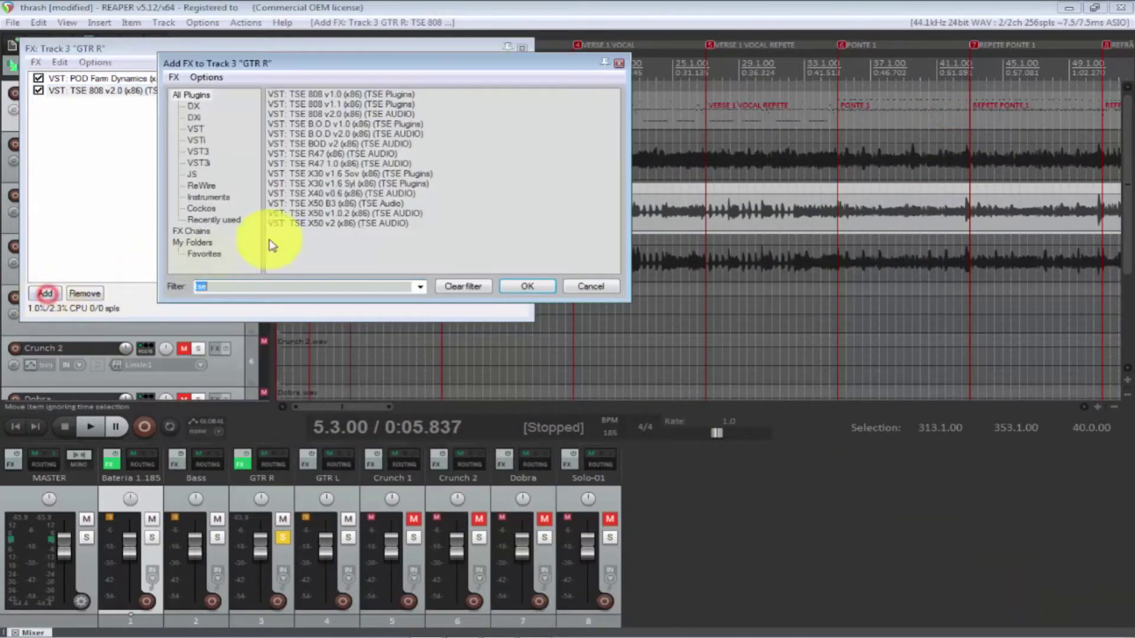
left_click(342, 215)
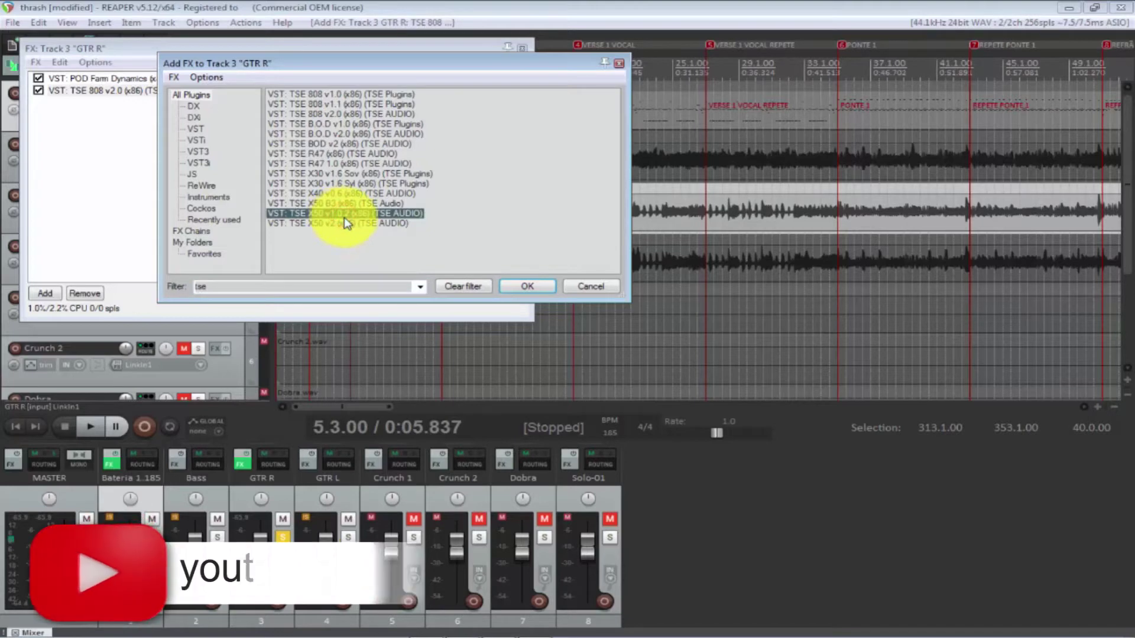
left_click(348, 184)
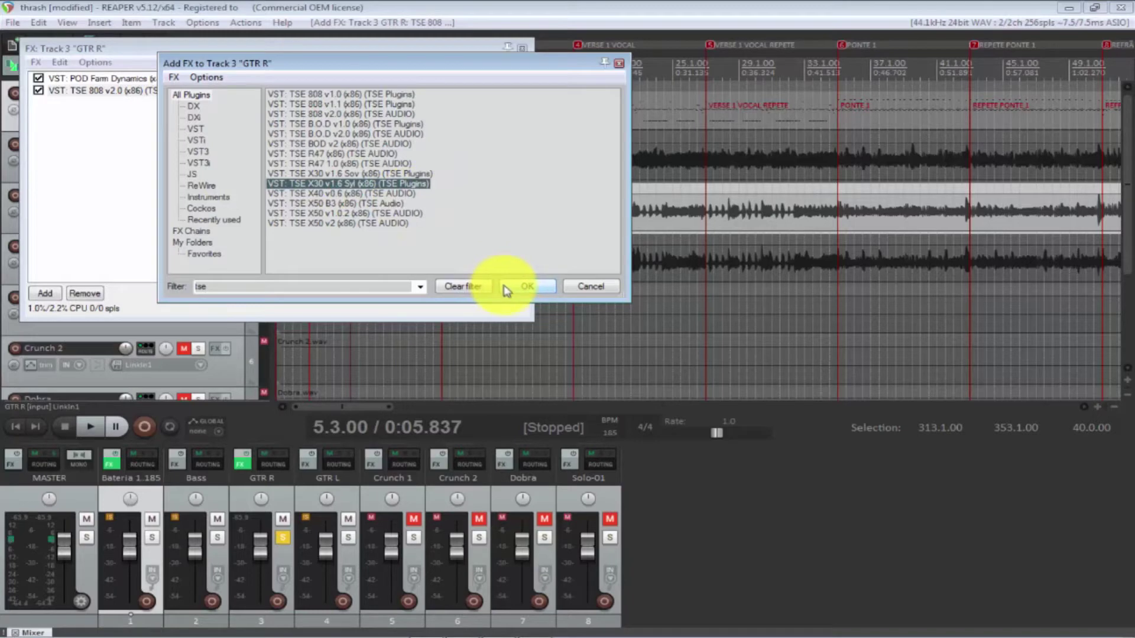
left_click(524, 286)
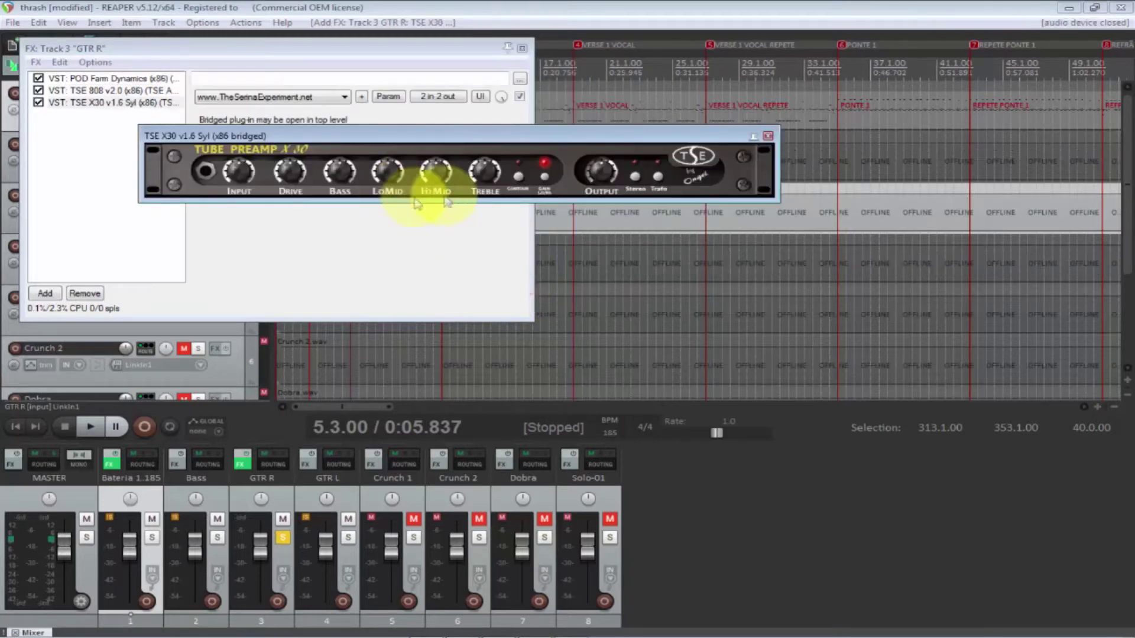
left_click(544, 179)
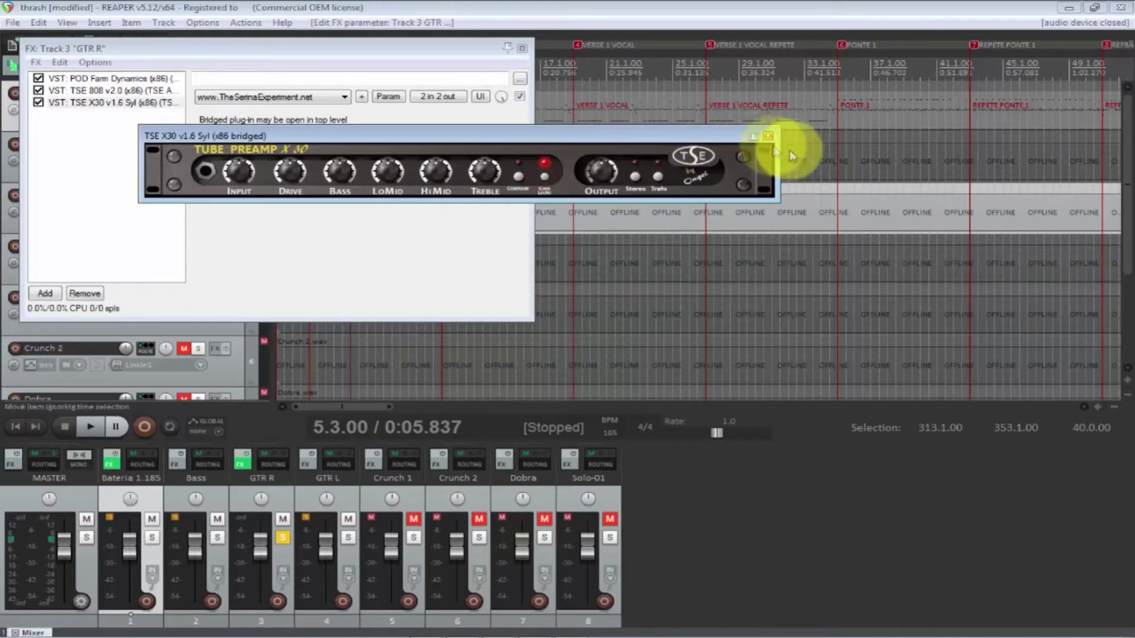
left_click(768, 139)
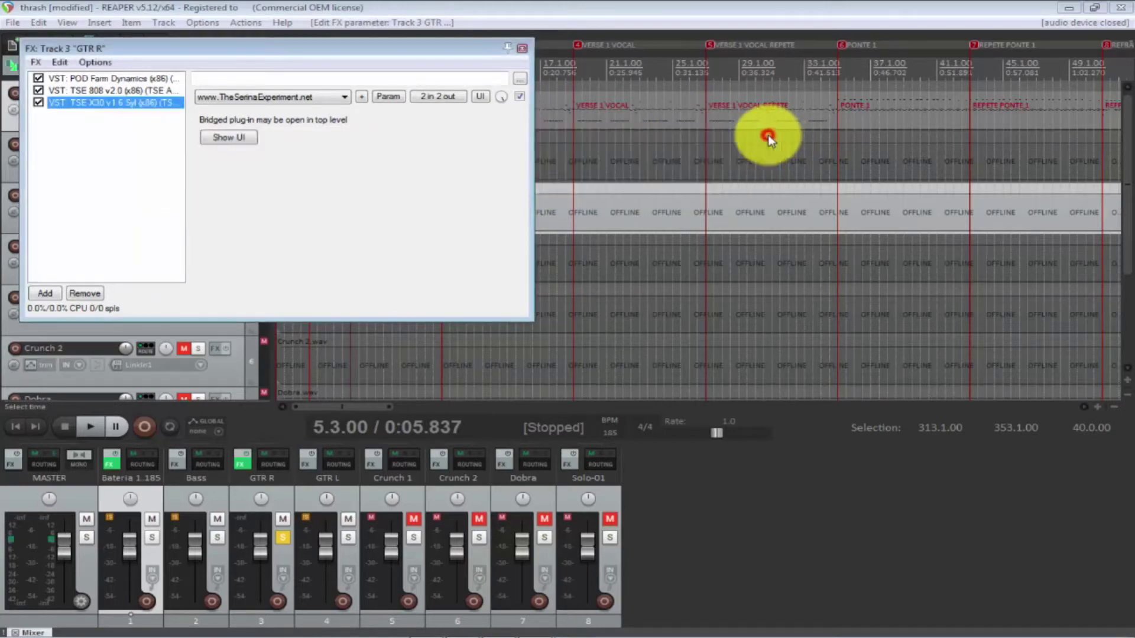
left_click(949, 123)
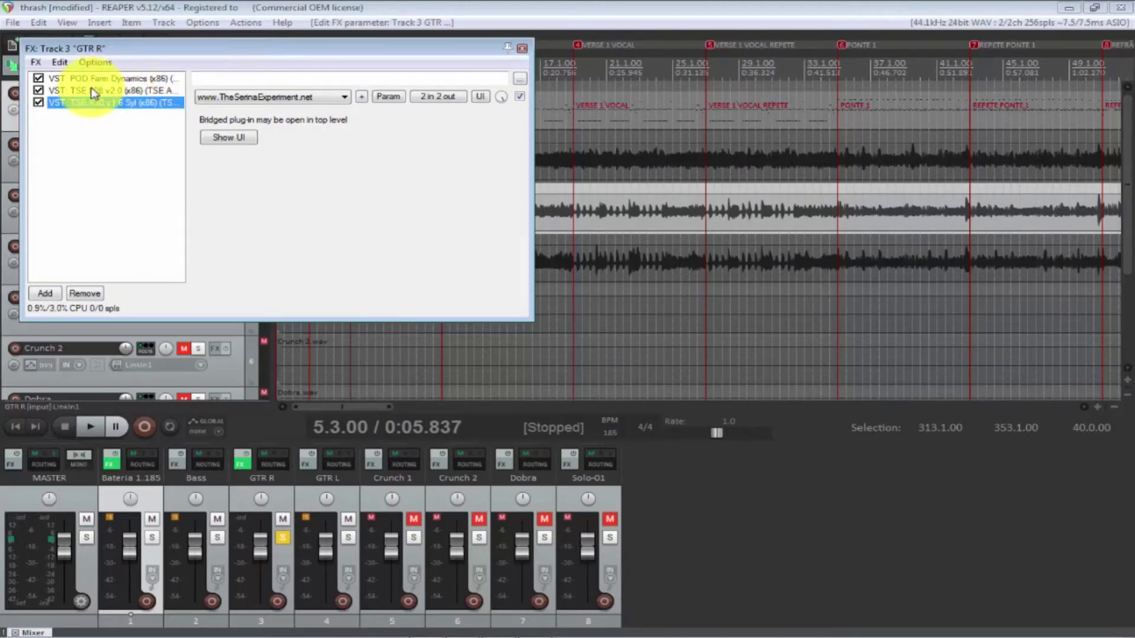
Step: Review the TSE 808 and TSE X30 interfaces in the GTR R effects chain, closing each one and ASIO Link Pro
left_click(130, 92)
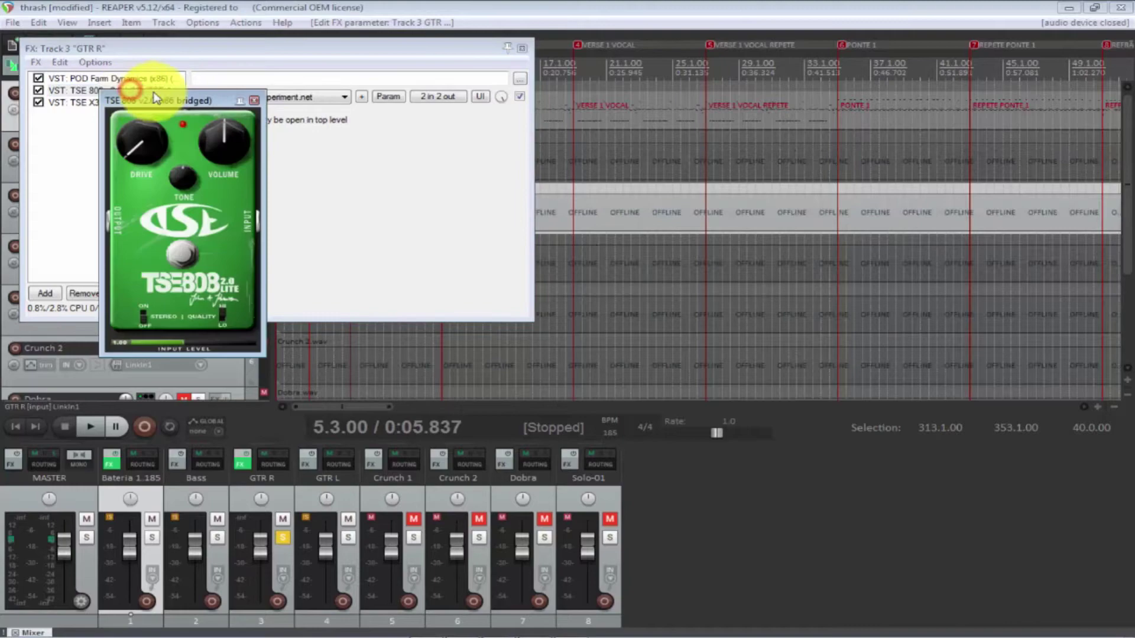
left_click(255, 98)
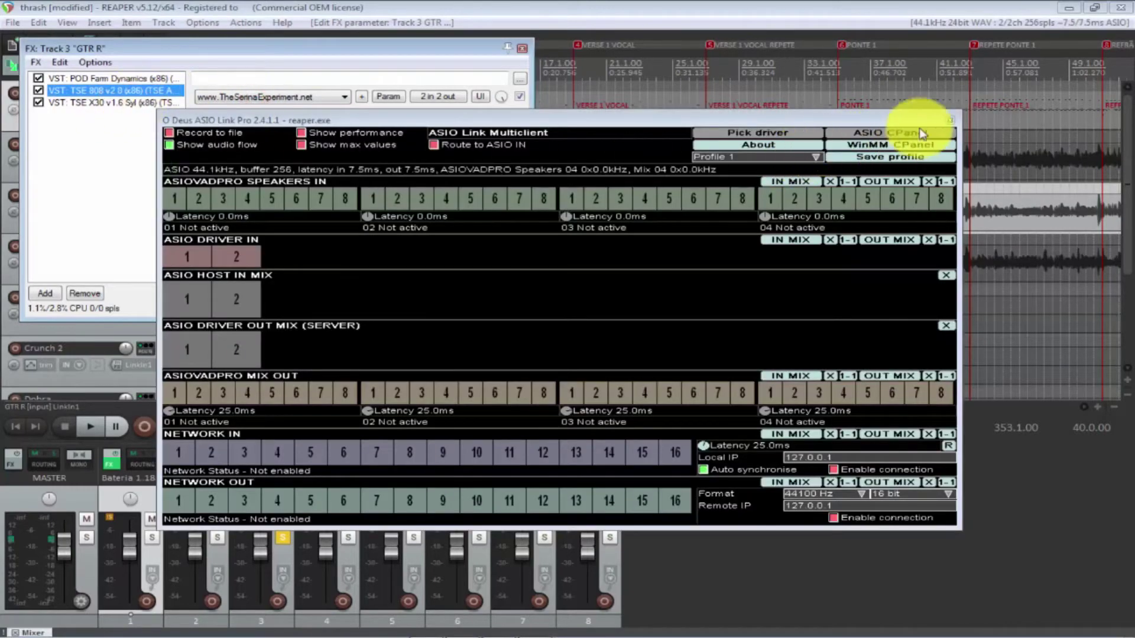
left_click(949, 120)
left_click(144, 104)
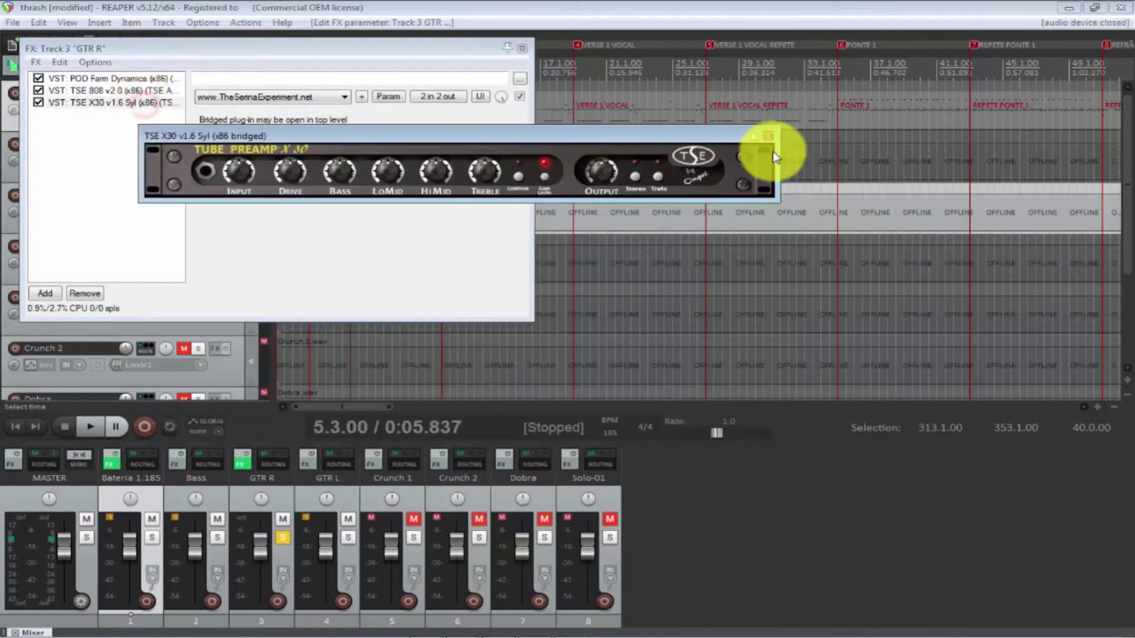
left_click(768, 129)
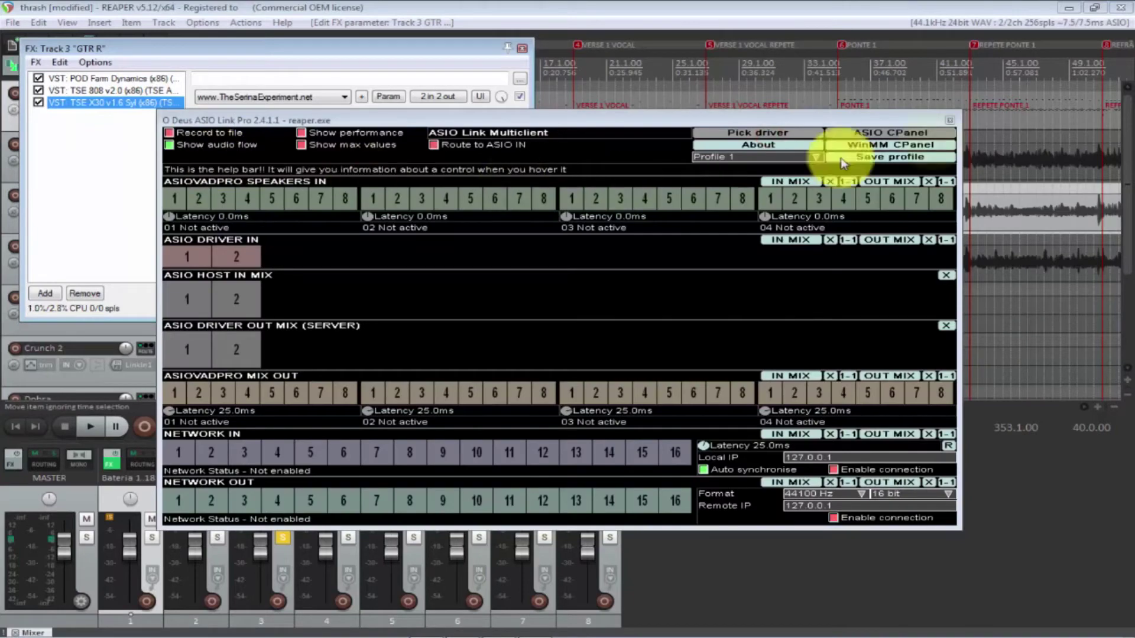
left_click(949, 120)
Step: Play back the soloed GTR R track from measure 20 to audition the current chain, and stop
left_click(589, 212)
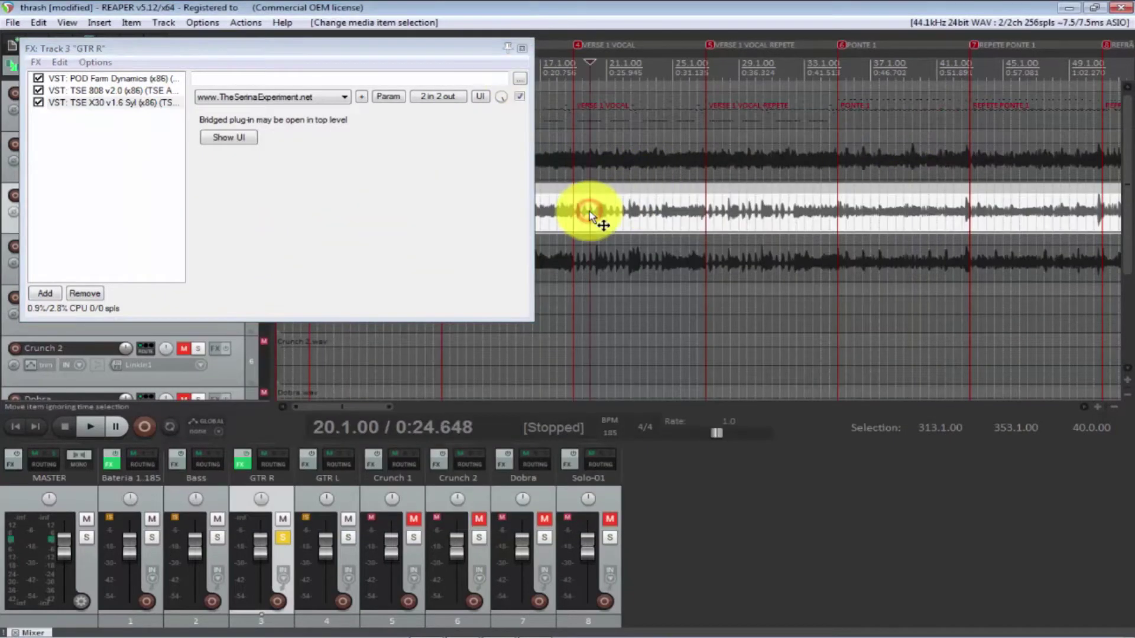
key("space")
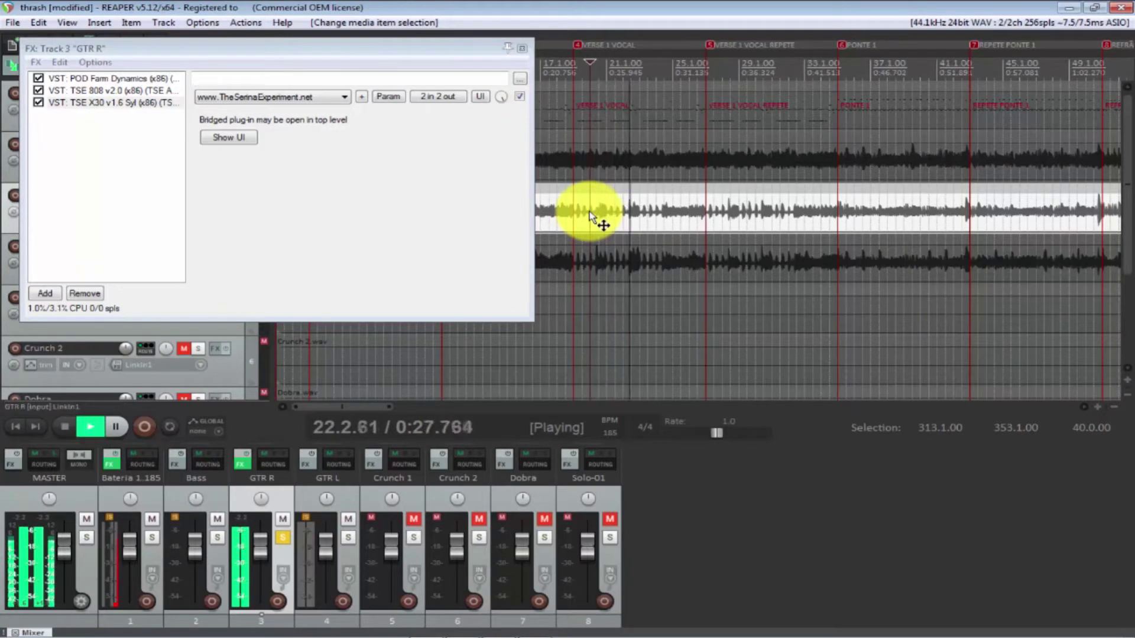
key("space")
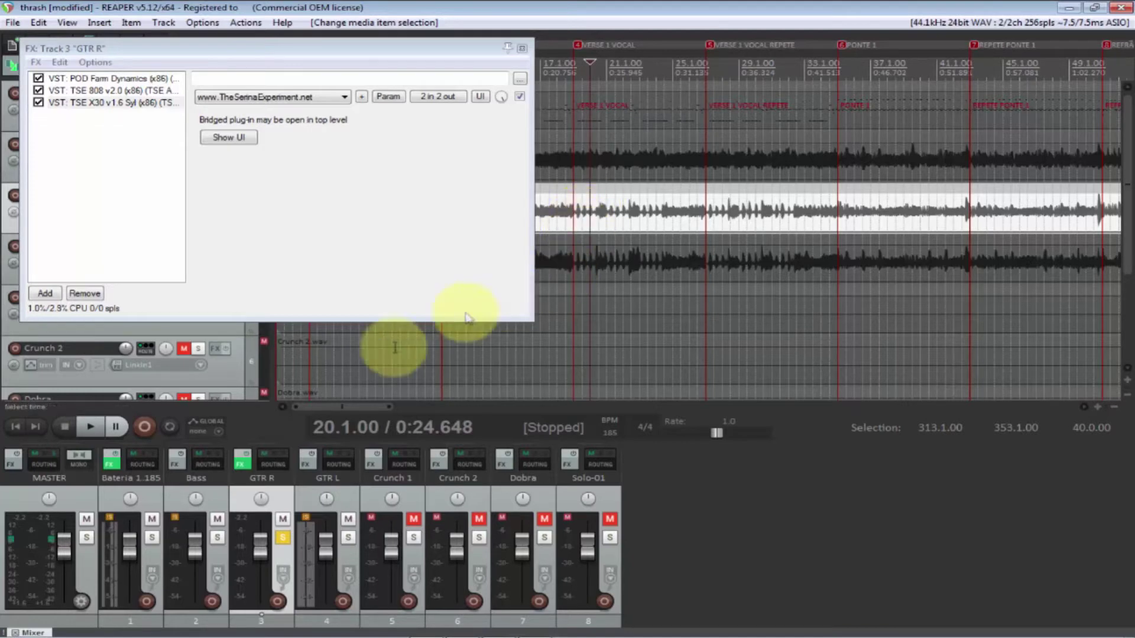
Step: Search the plugins for "kef" and add keFIR (mono) after the TSE X30 on GTR R
left_click(45, 293)
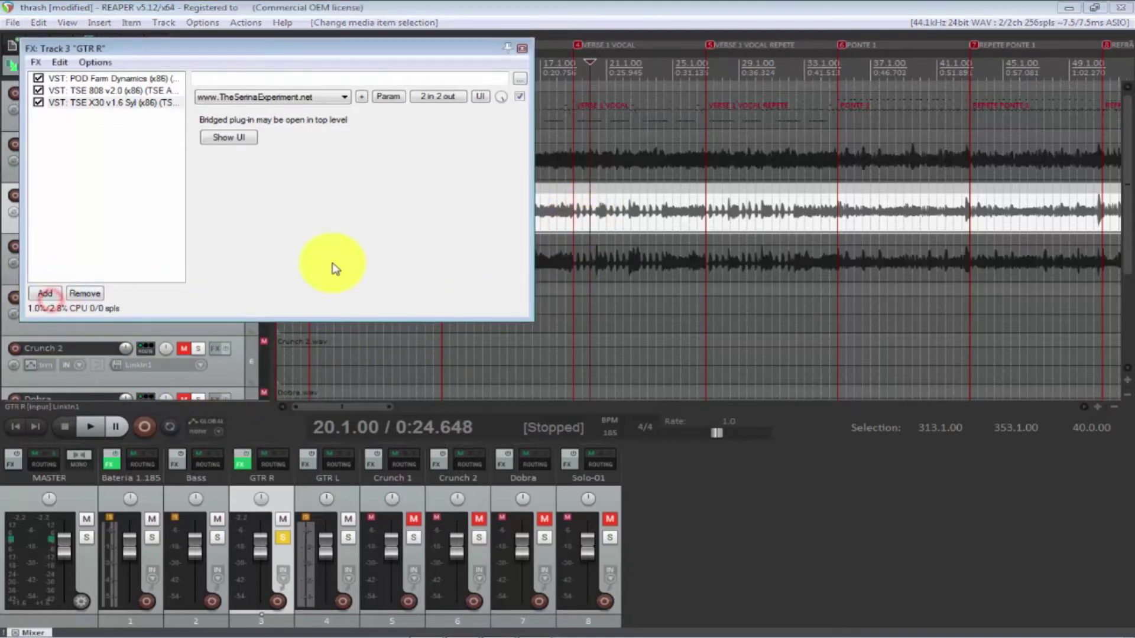
left_click(43, 294)
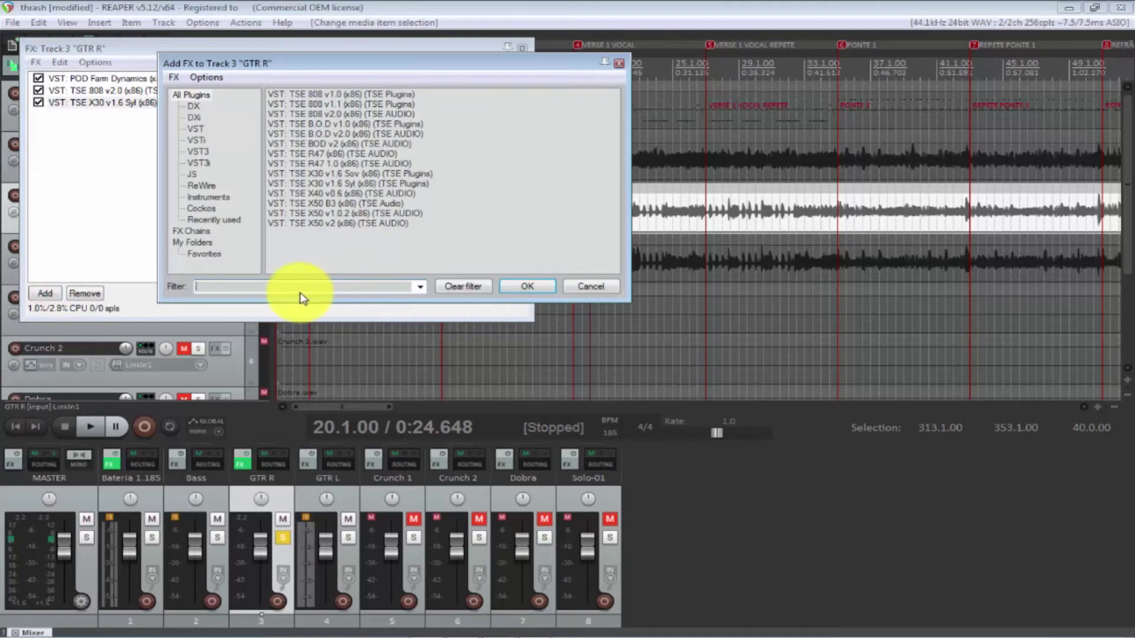
type("kef")
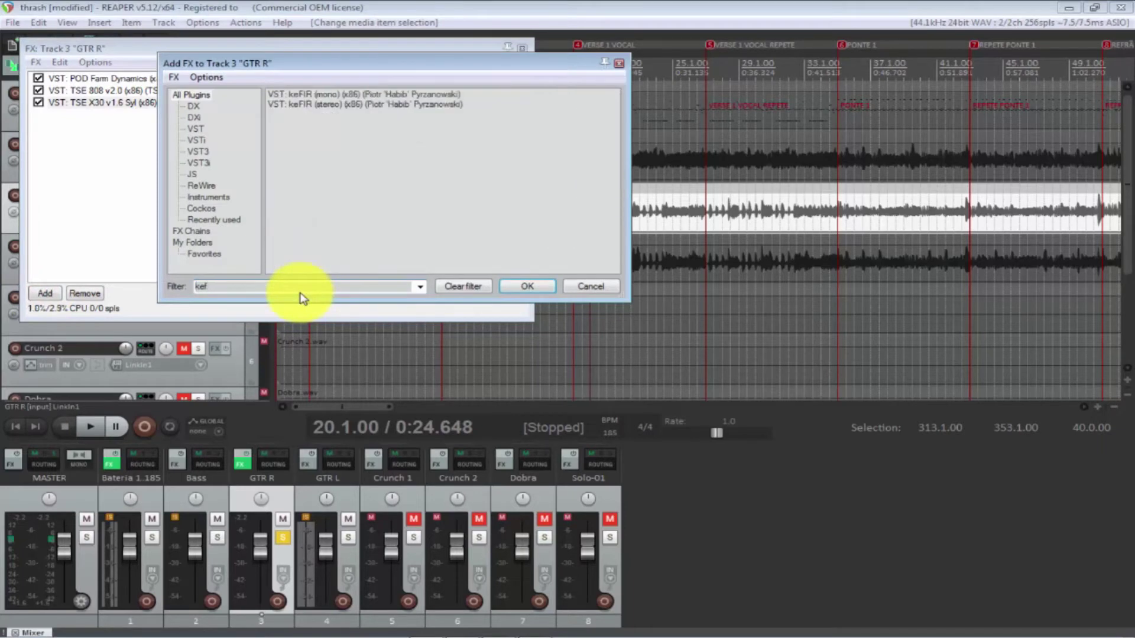
left_click(380, 95)
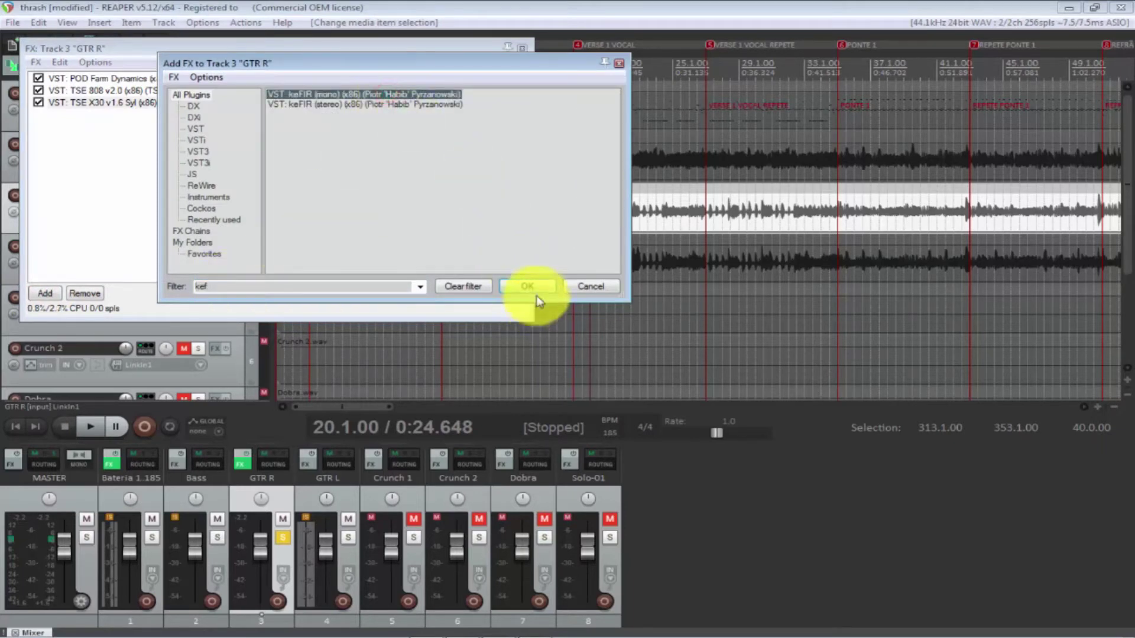
left_click(539, 291)
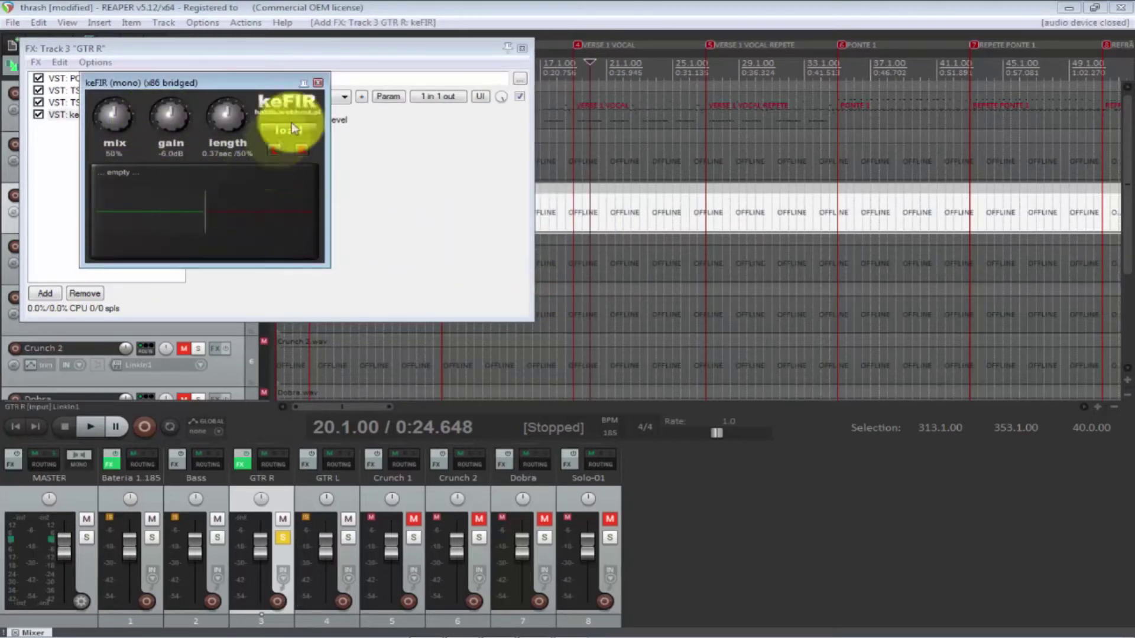
Step: Move the keFIR window clear of the effects list, set its mix to 100% and length to 14%, and lower its gain
left_click_drag(247, 81, 503, 178)
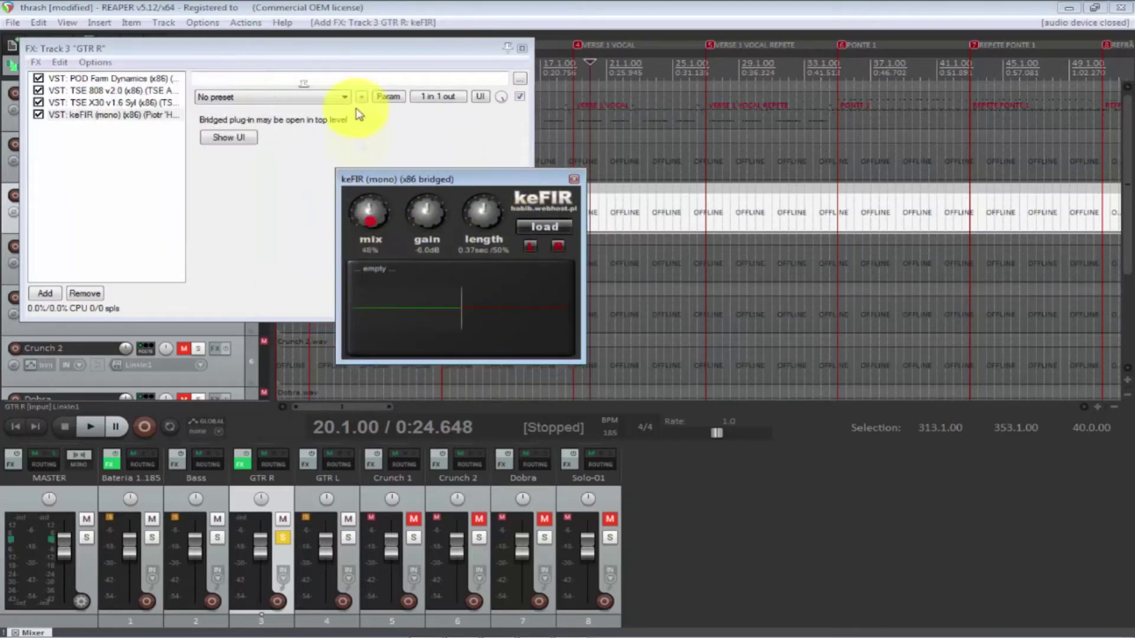
left_click(385, 207)
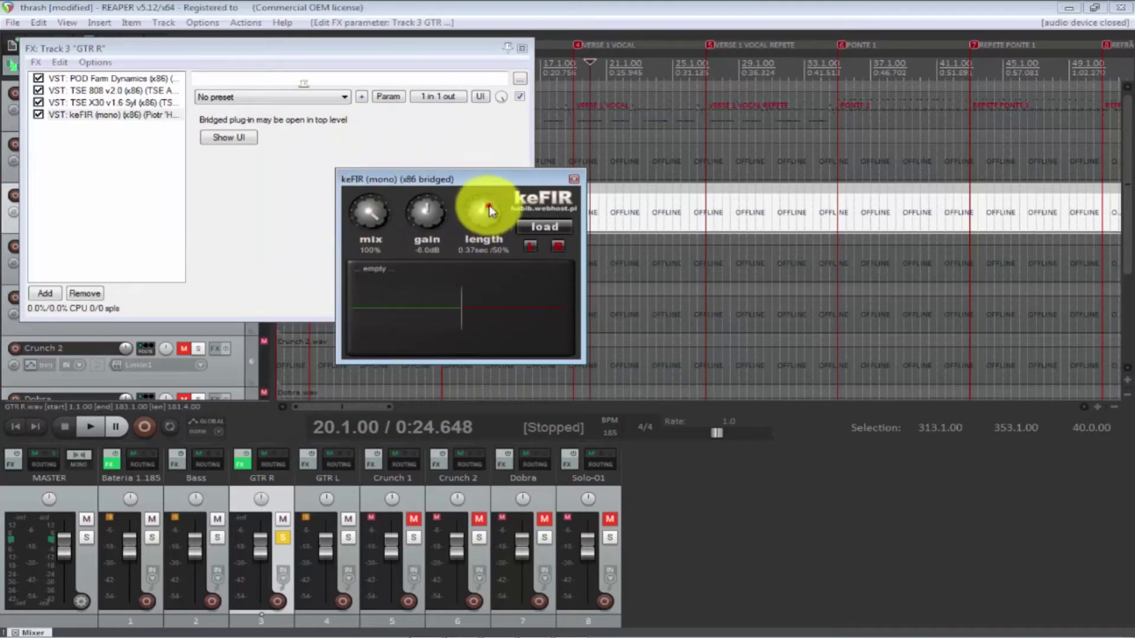
left_click_drag(474, 244, 402, 162)
mouse_move(477, 204)
left_mouse_down()
mouse_move(484, 235)
mouse_move(533, 254)
left_mouse_up()
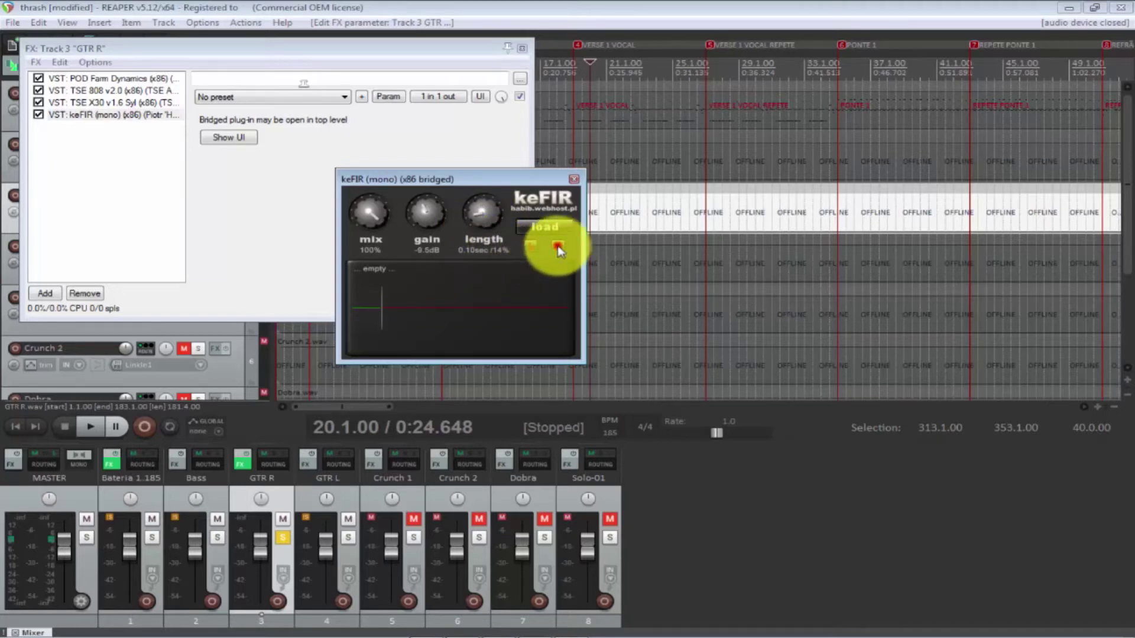
left_click(543, 229)
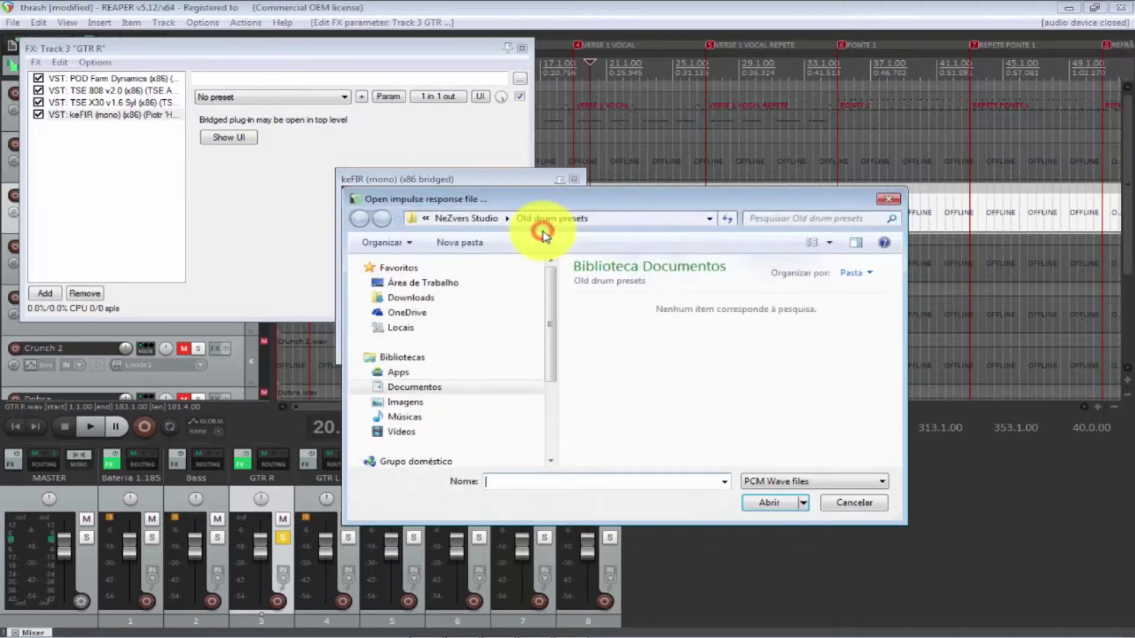
left_click(462, 285)
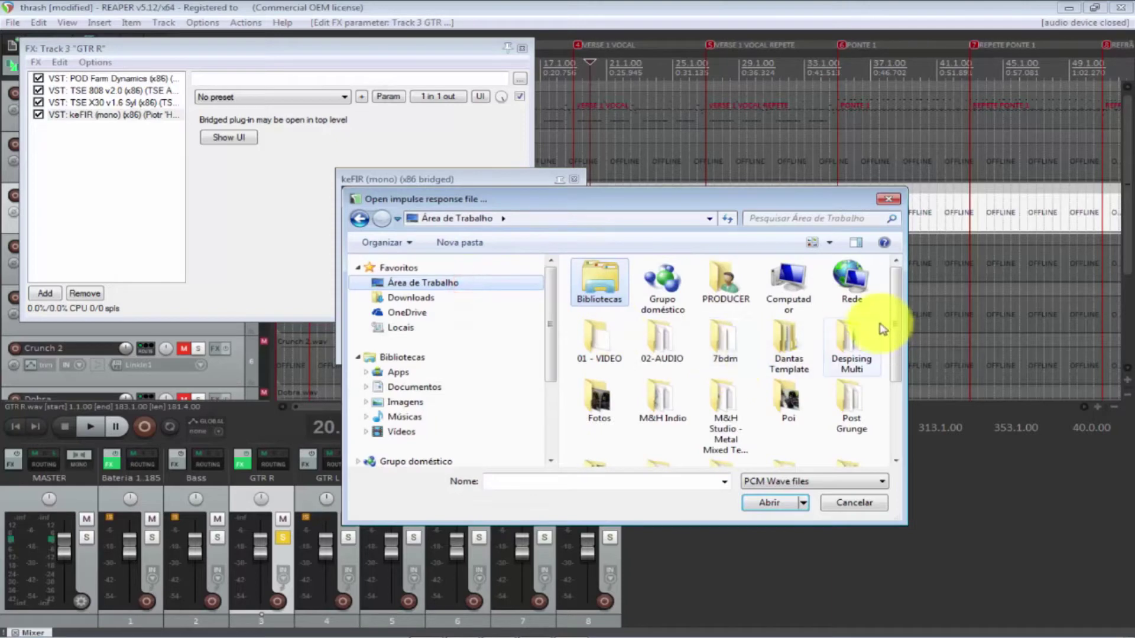
double_click(787, 354)
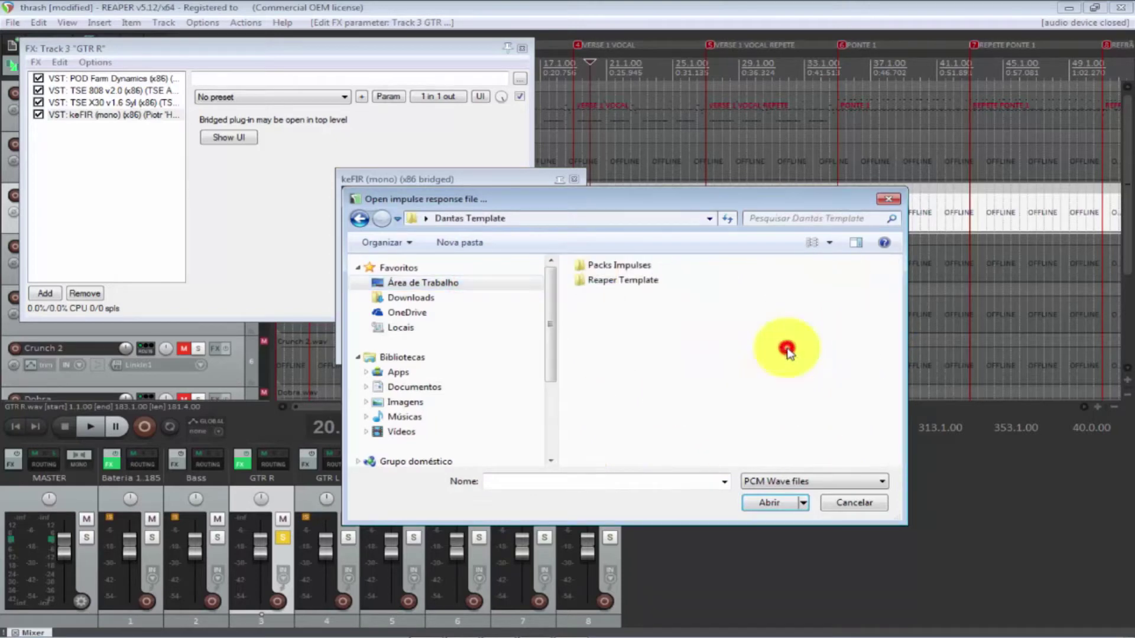
double_click(633, 272)
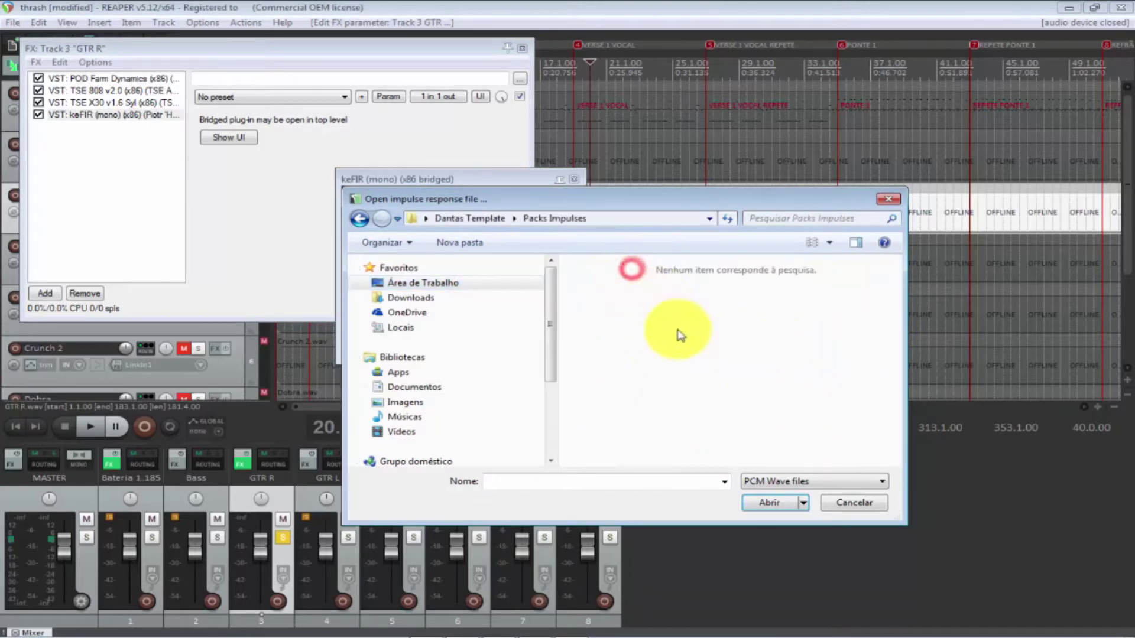
left_click(869, 501)
Step: Extract the Heavy Metal Guitar Mix Package (Scorge120) archive in Dantas Template > Packs Impulses to its own folder, and close the keFIR window
key("super+d")
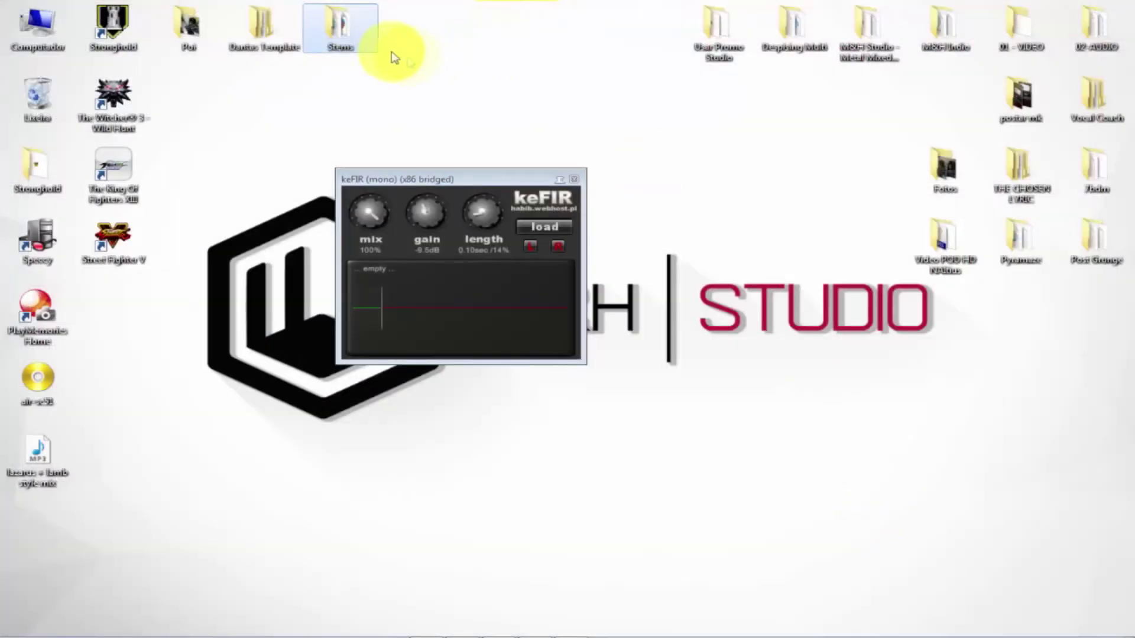
double_click(346, 29)
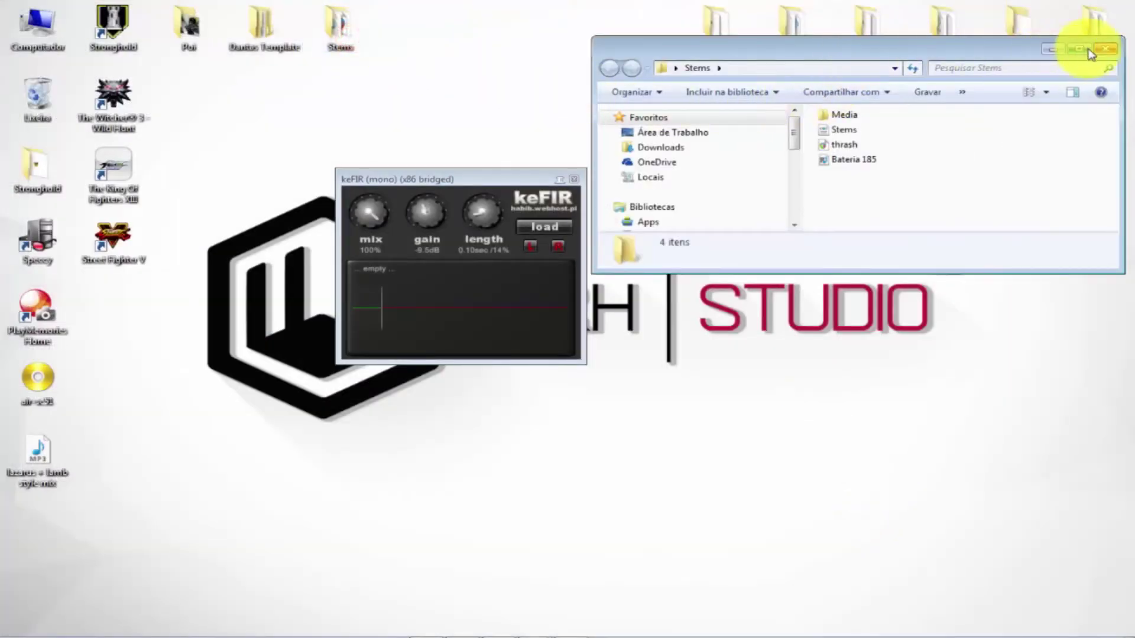
left_click(1104, 50)
double_click(264, 27)
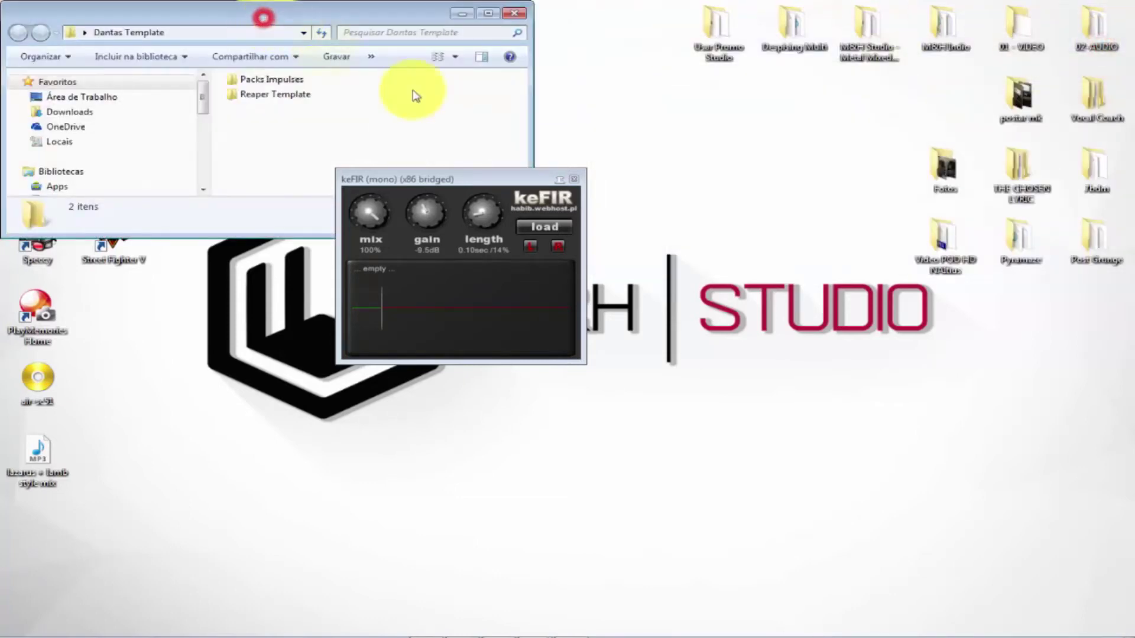
double_click(287, 79)
double_click(392, 13)
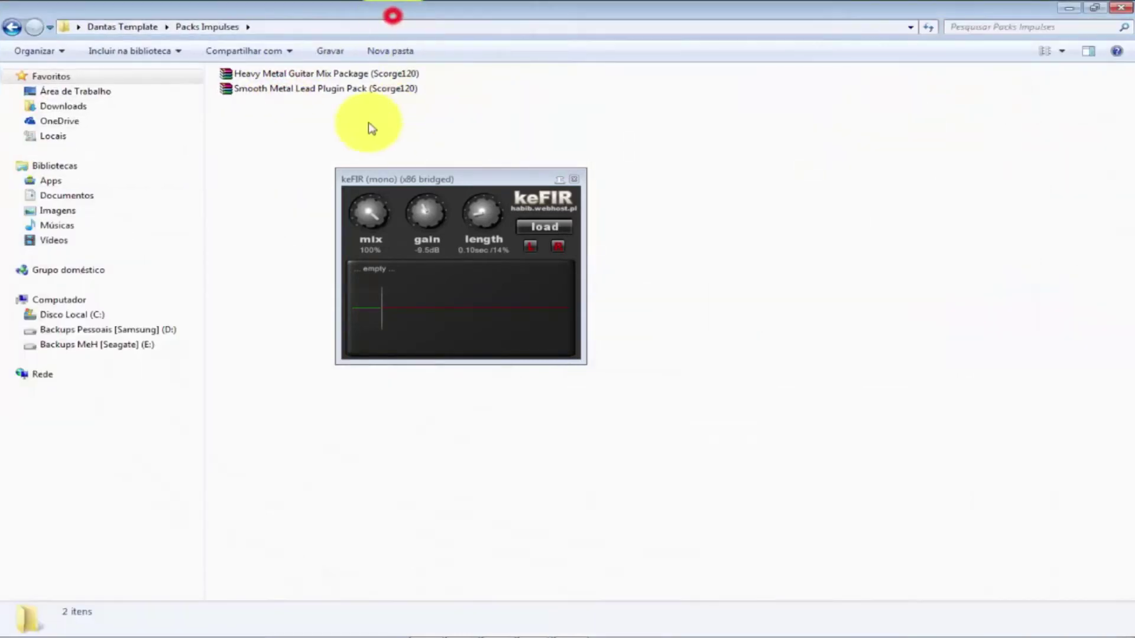
right_click(287, 78)
left_click(397, 144)
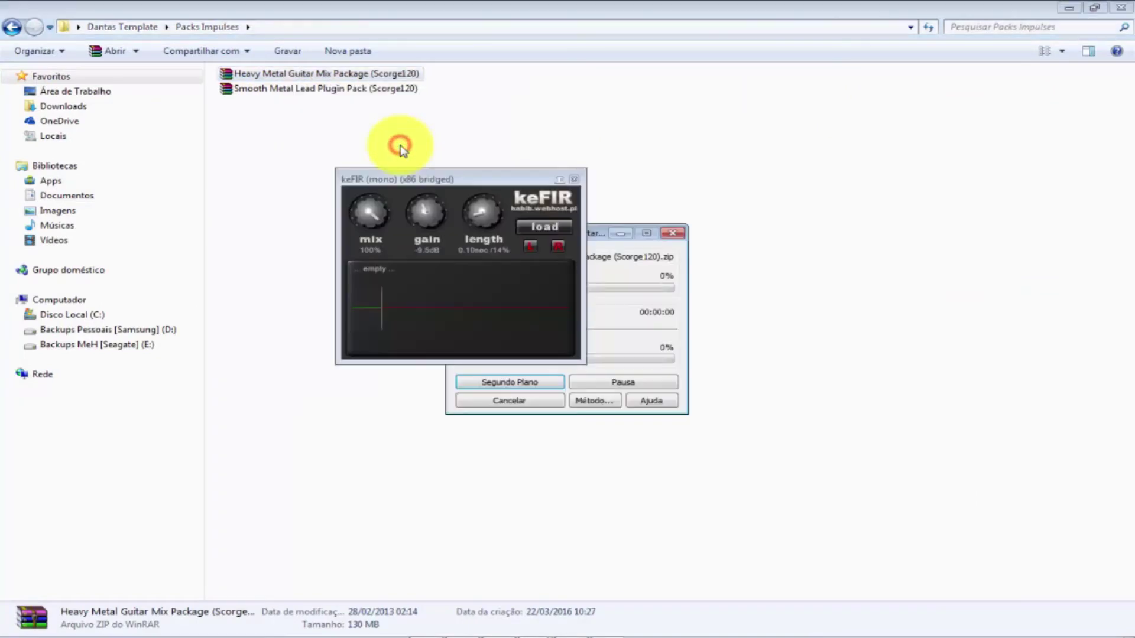
left_click(575, 179)
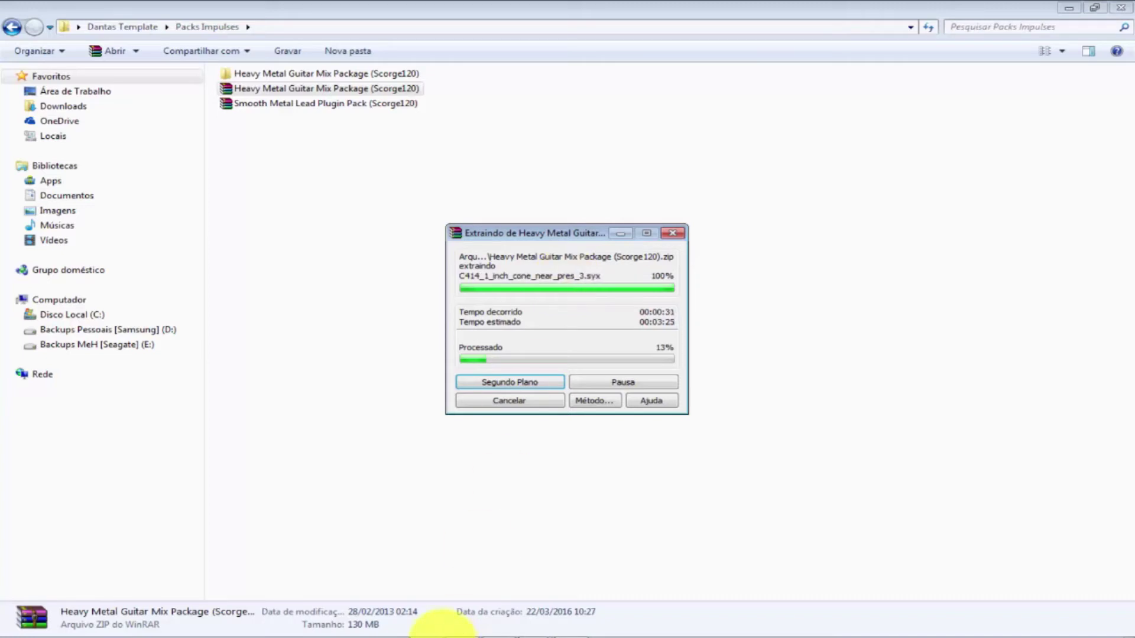
Step: Close the Control Panel window, switch to REAPER to close ASIO Link Pro, and bring up the extraction progress
mouse_move(438, 631)
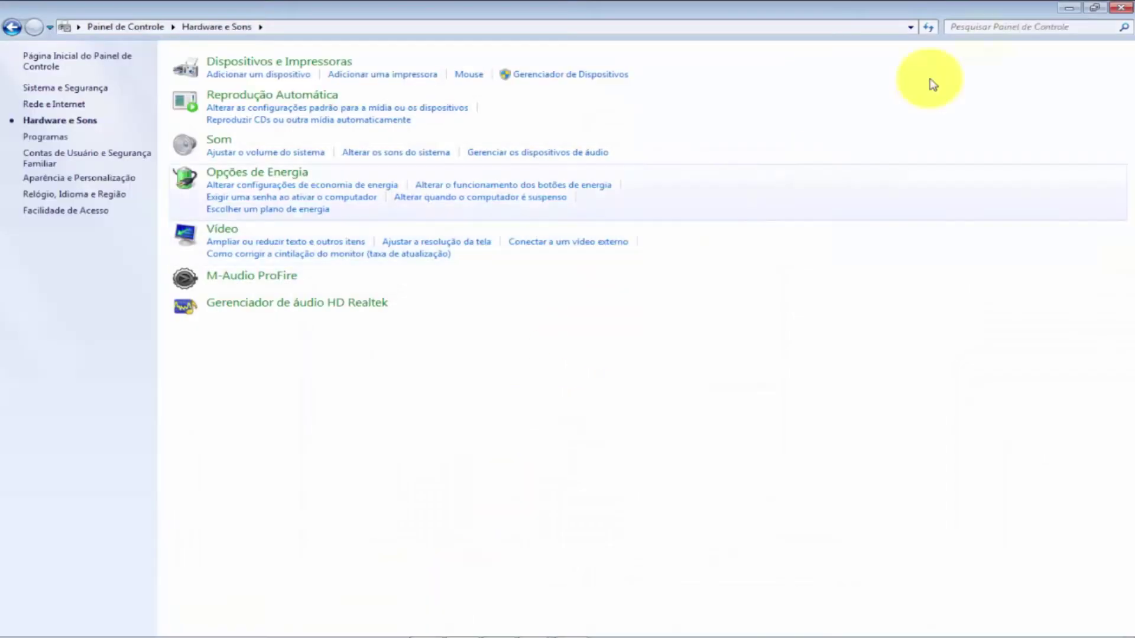
left_click(1120, 8)
left_click(536, 606)
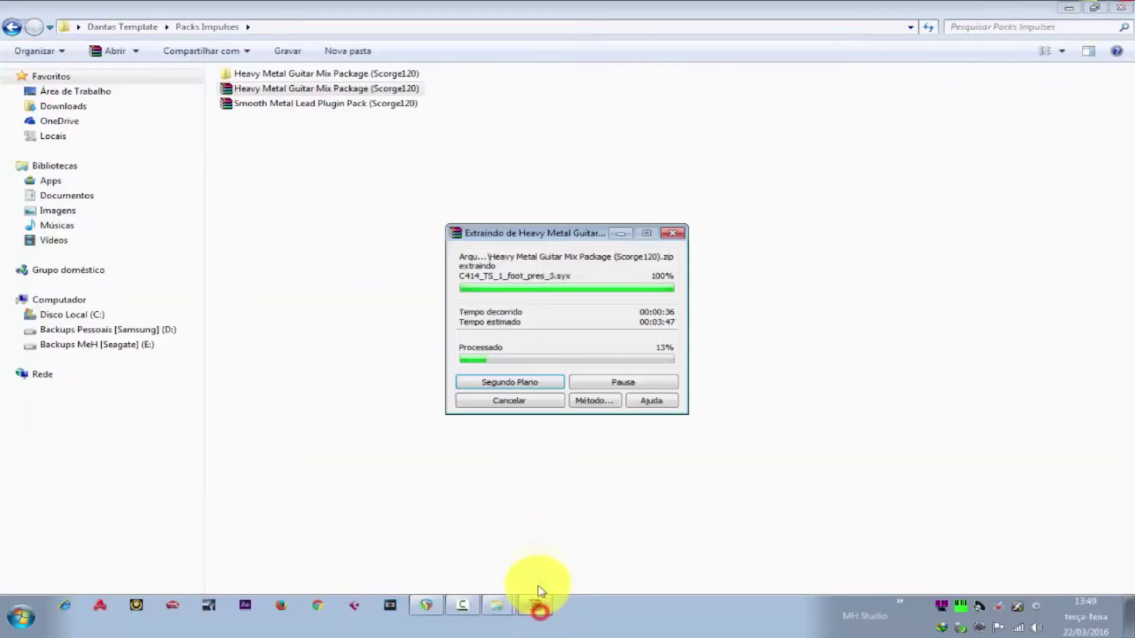
left_click(426, 605)
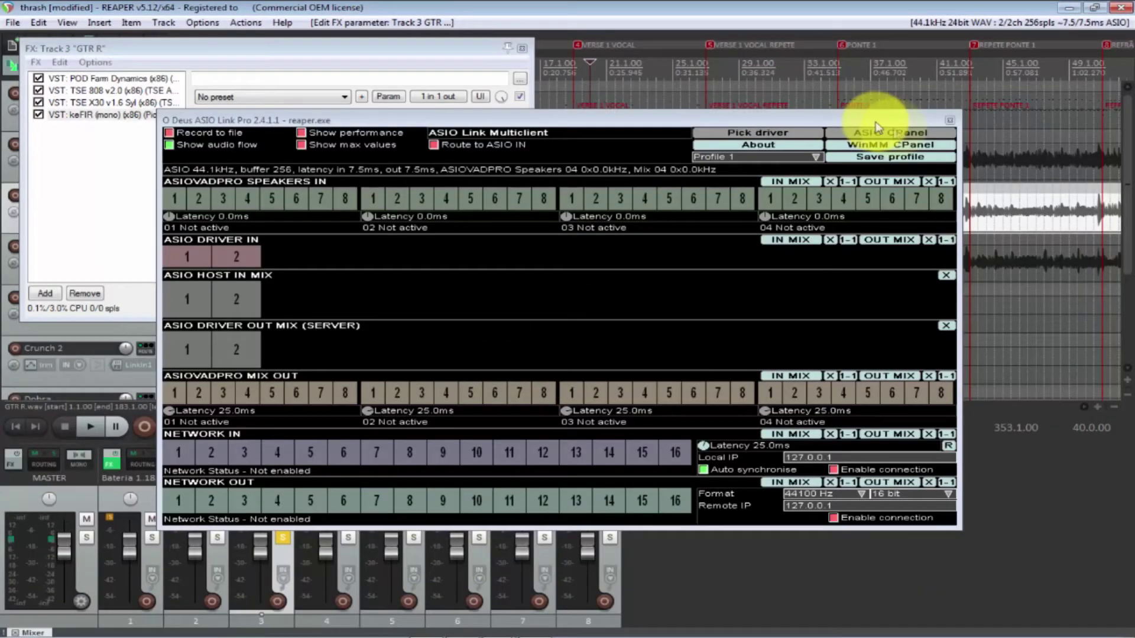
left_click(948, 120)
left_click(544, 609)
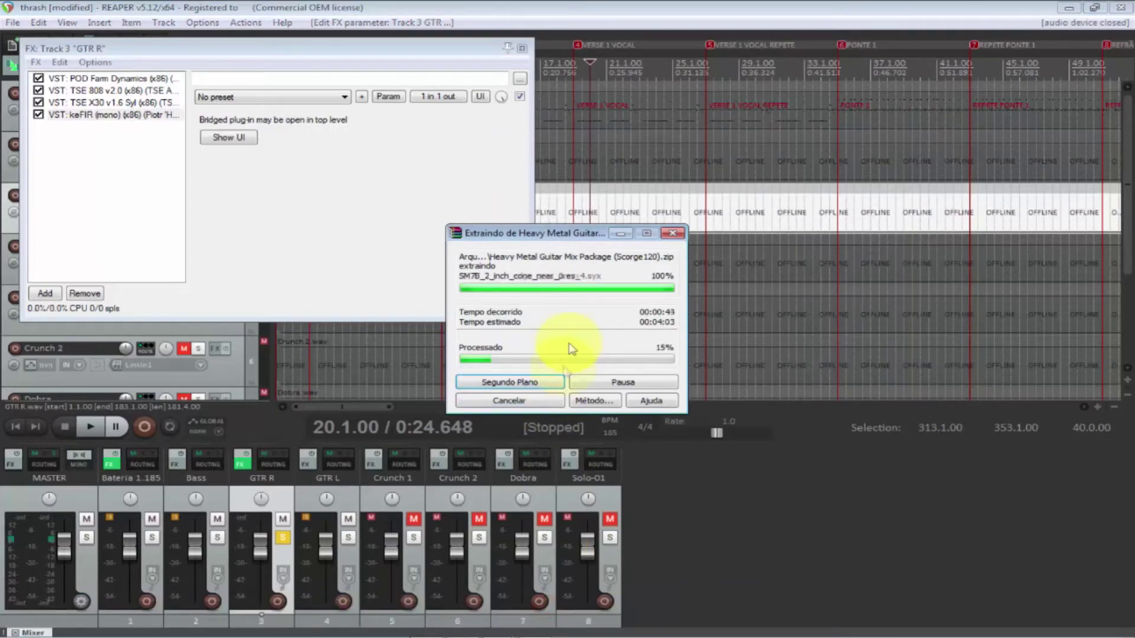
Step: Open the Guitar Impulses folder inside the extracted Heavy Metal Guitar Mix Package (Scorge120)
mouse_move(503, 605)
left_click(498, 576)
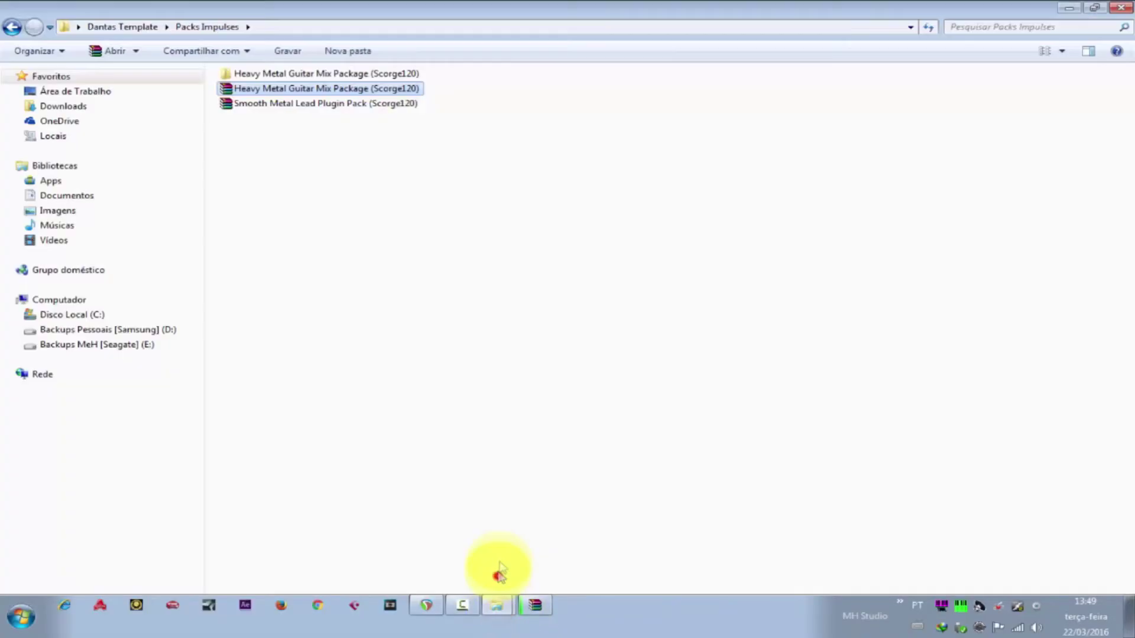
double_click(365, 73)
double_click(365, 74)
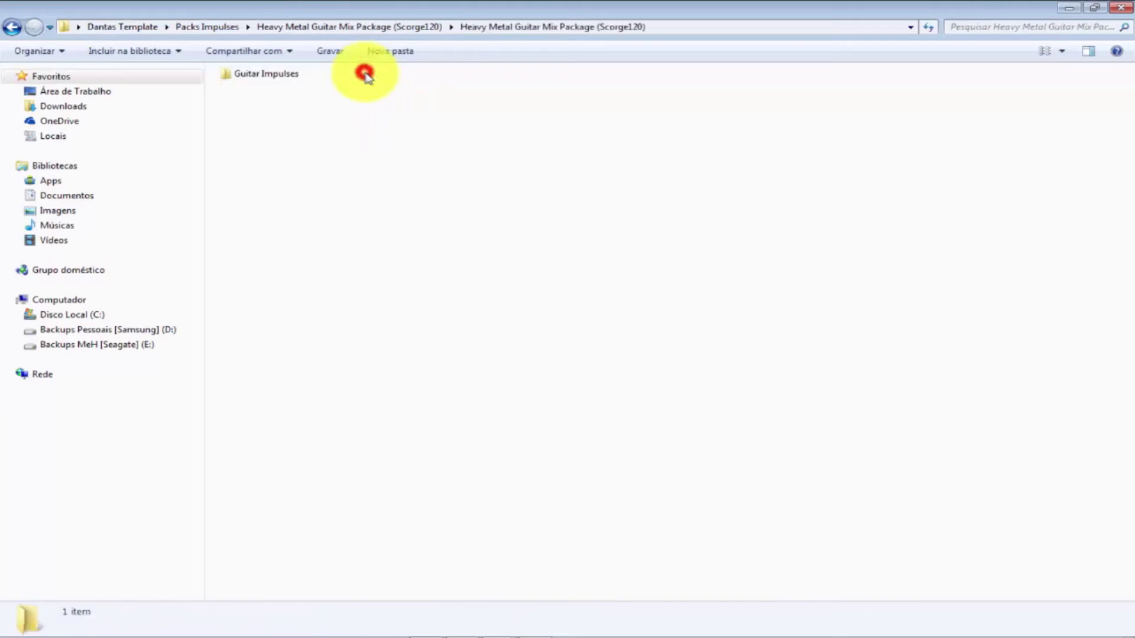
double_click(297, 73)
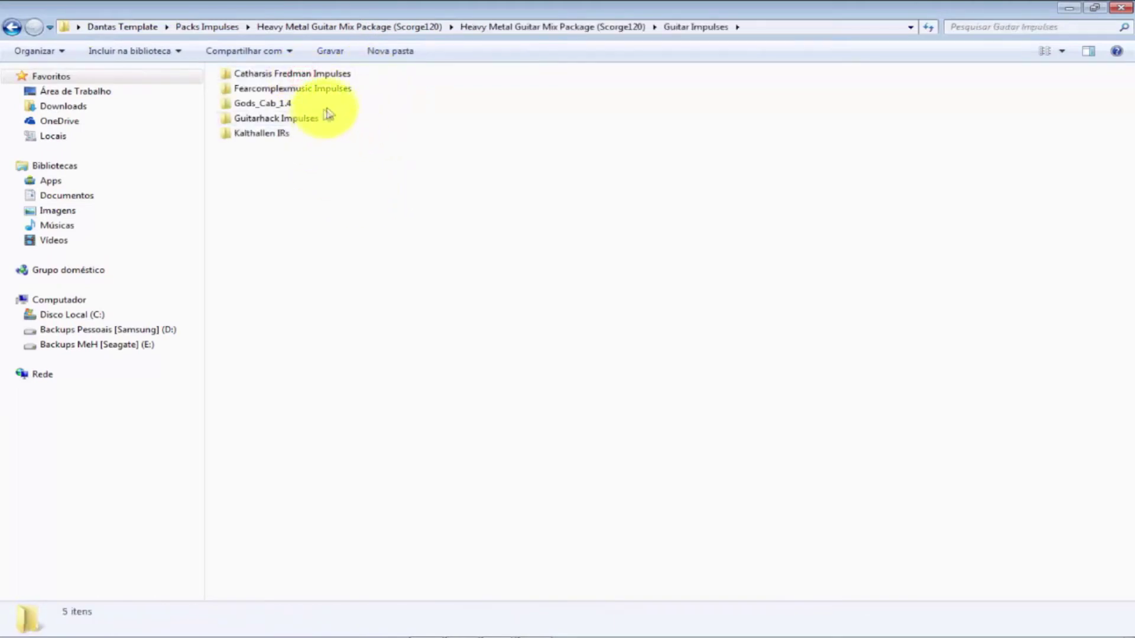
Step: Examine the Fearcomplexmusic Impulses, Kalthallen IRs and RW Impulses folders, and return to REAPER, closing the folder window and ASIO Link Pro
double_click(348, 89)
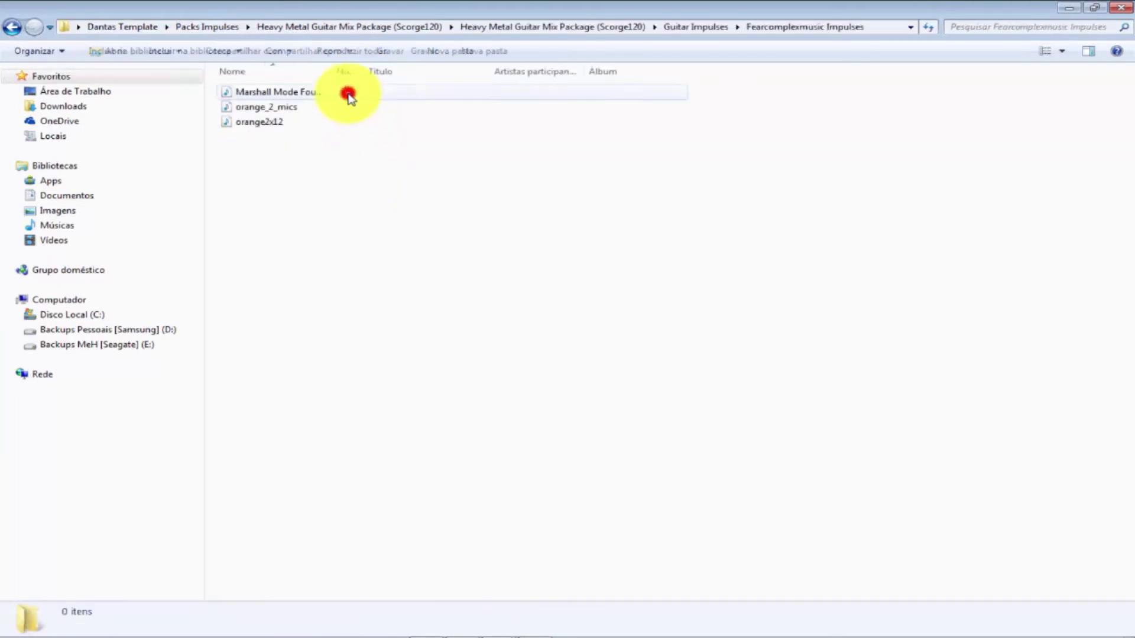
left_click(13, 23)
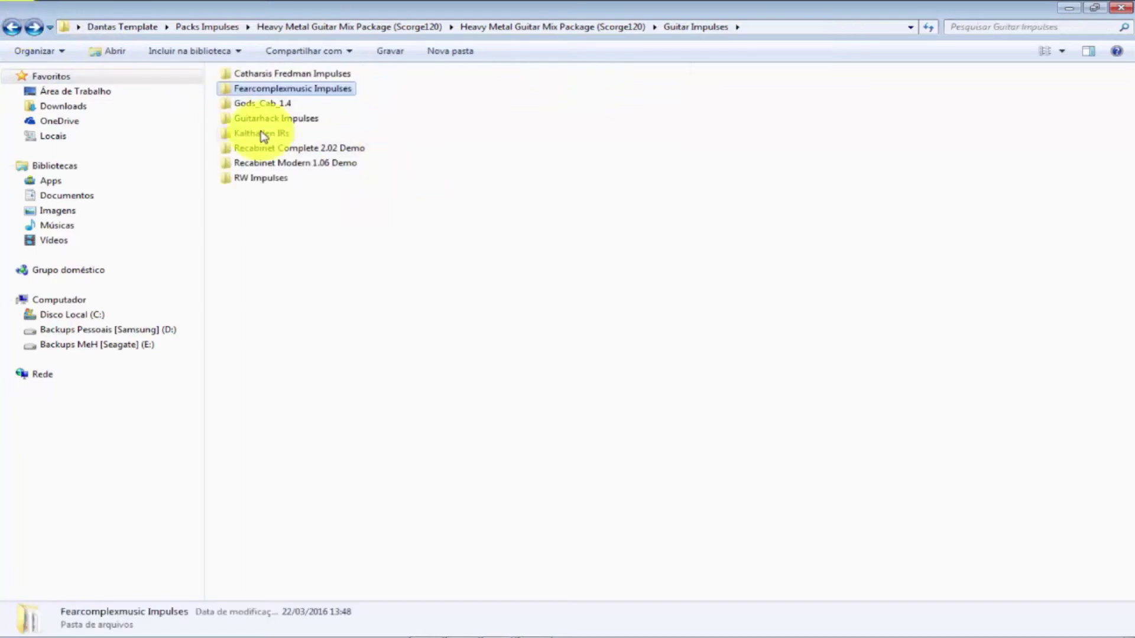
left_click(261, 132)
double_click(260, 133)
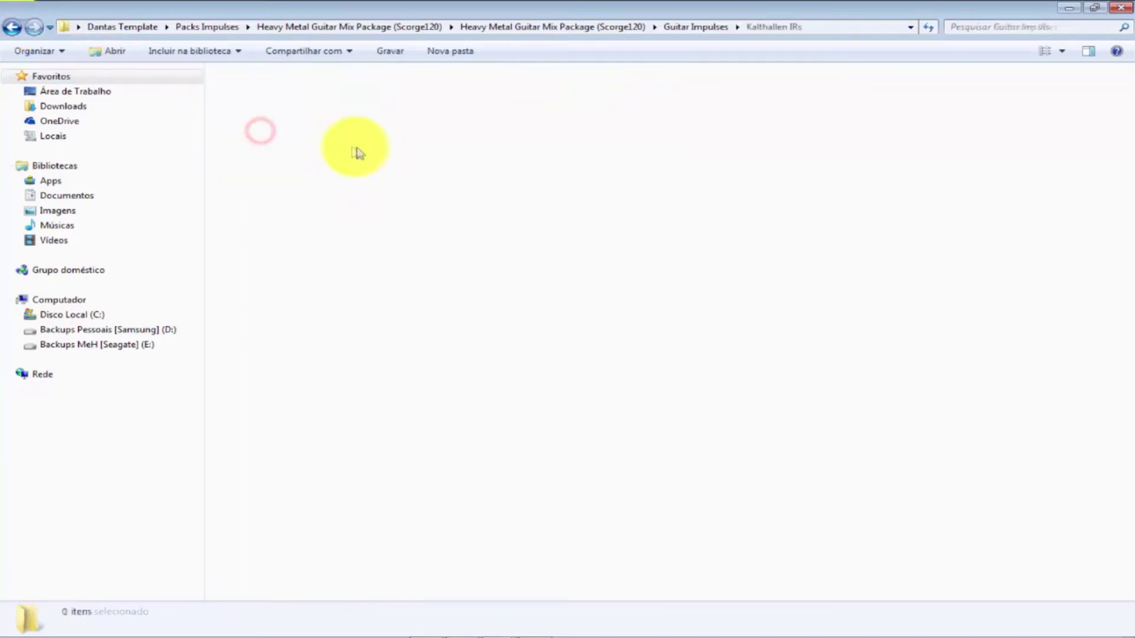
left_click(12, 26)
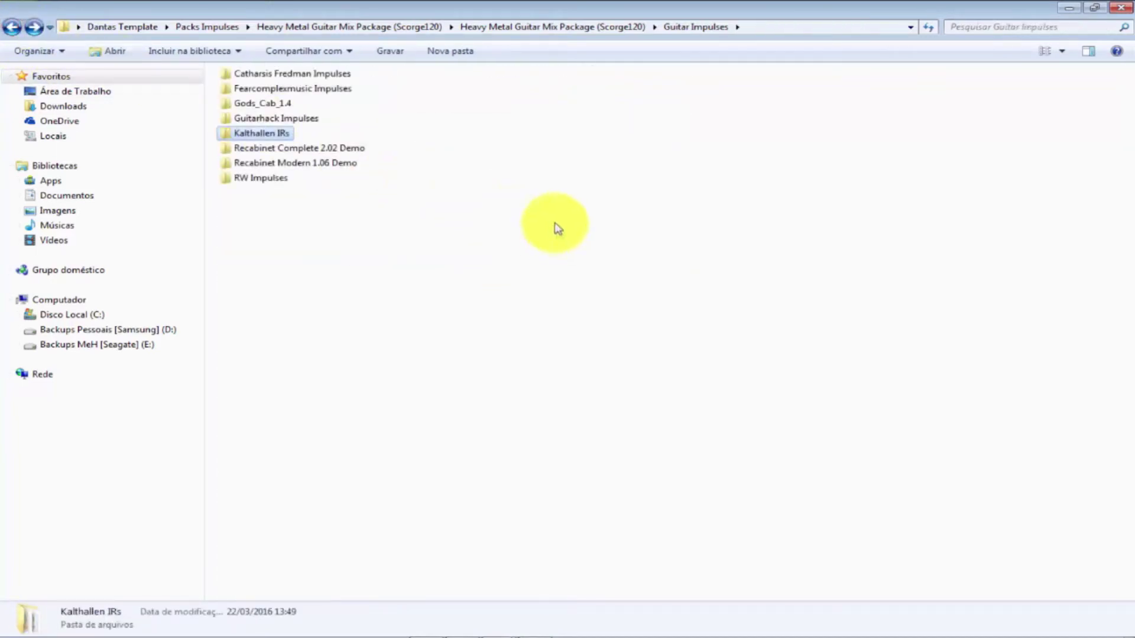
double_click(260, 177)
left_click(13, 27)
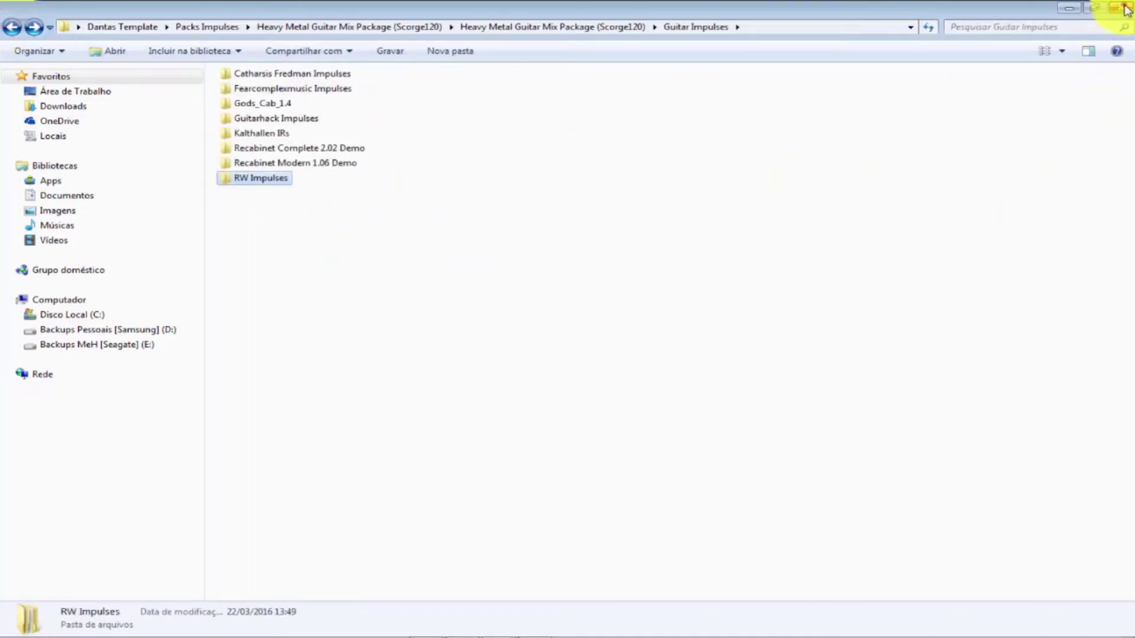
left_click(1127, 8)
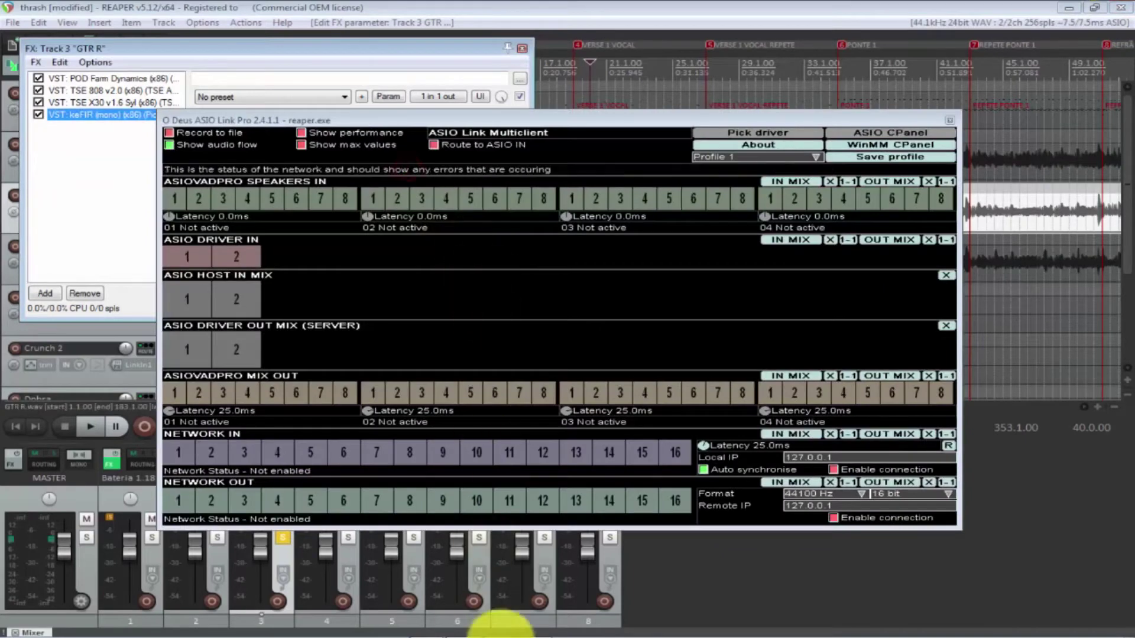
left_click(948, 119)
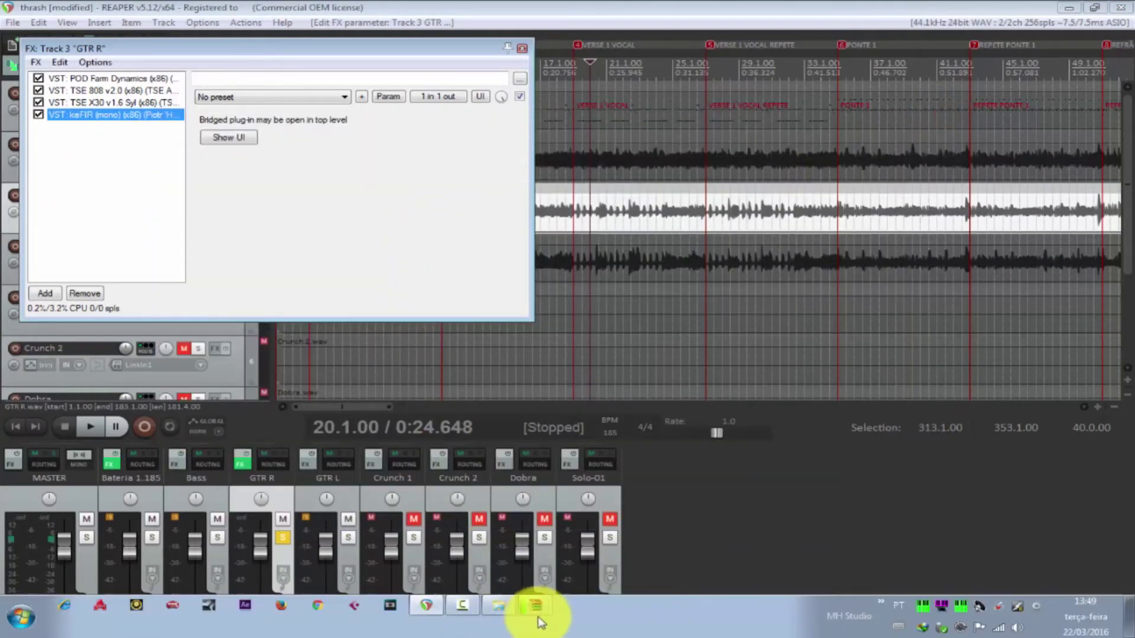
Step: Return to REAPER, close ASIO Link Pro, and bring up keFIR's impulse response file selection on the GTR R track
left_click(535, 614)
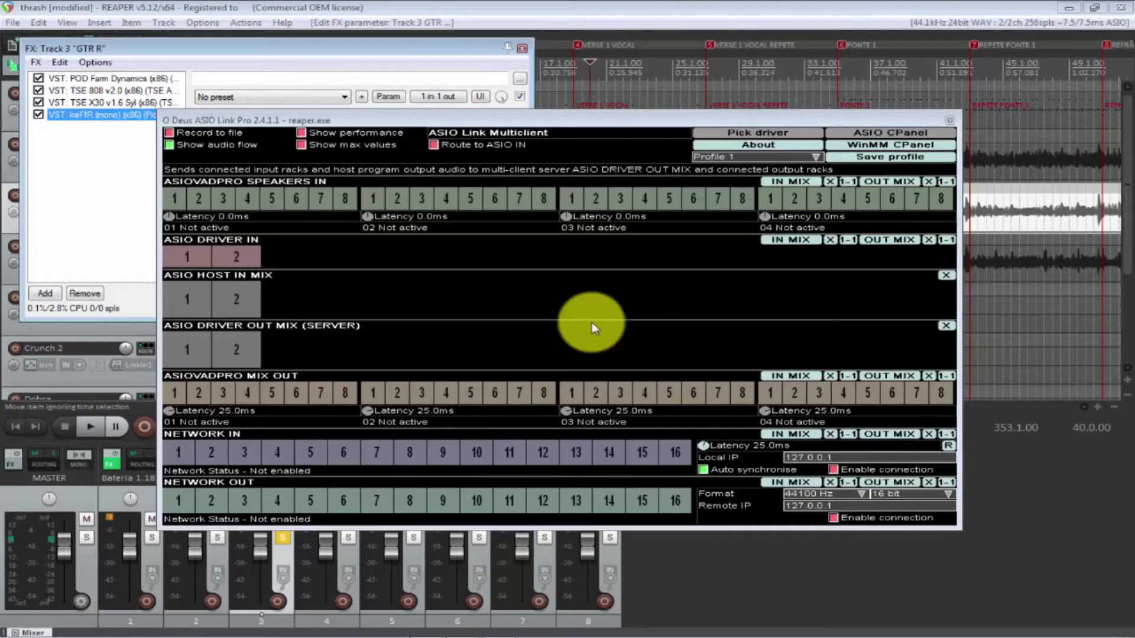
left_click(949, 120)
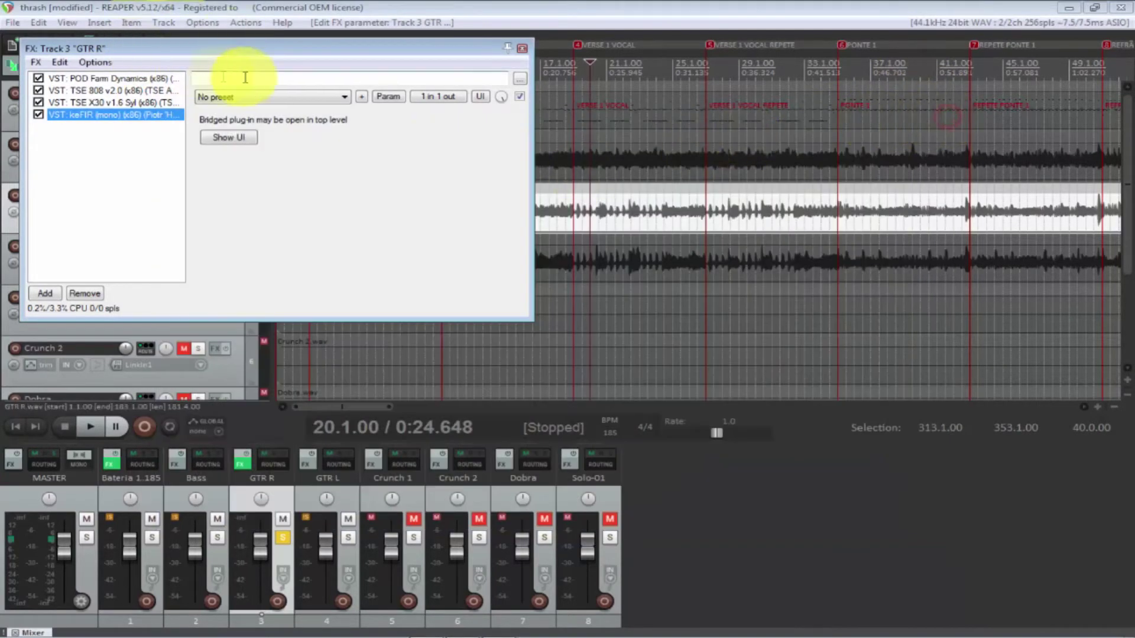
left_click(550, 208)
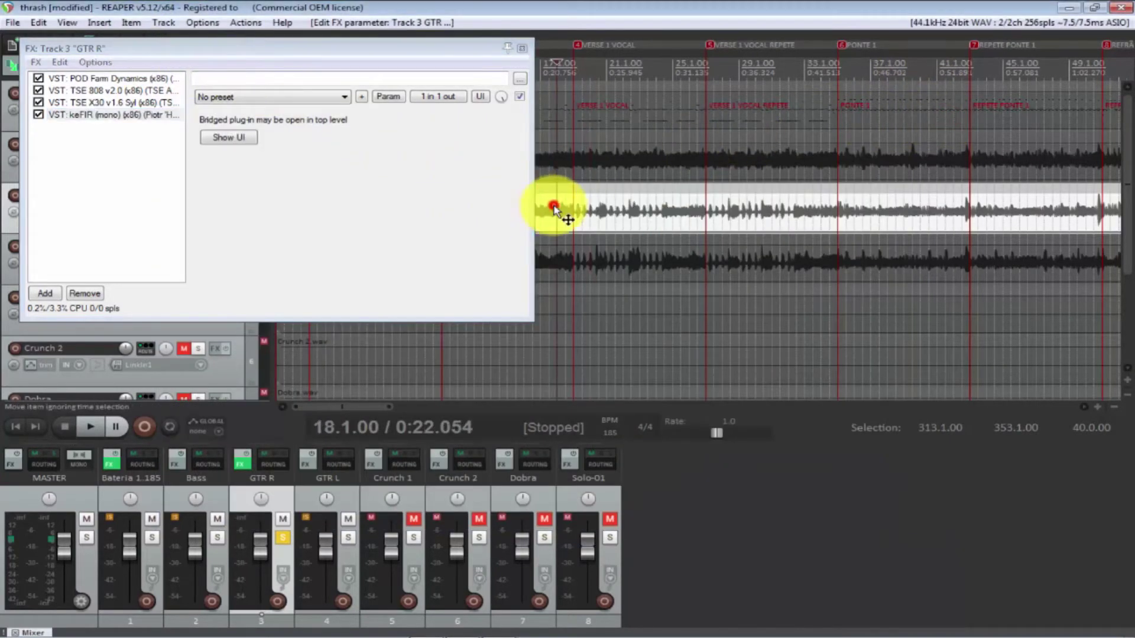
double_click(146, 116)
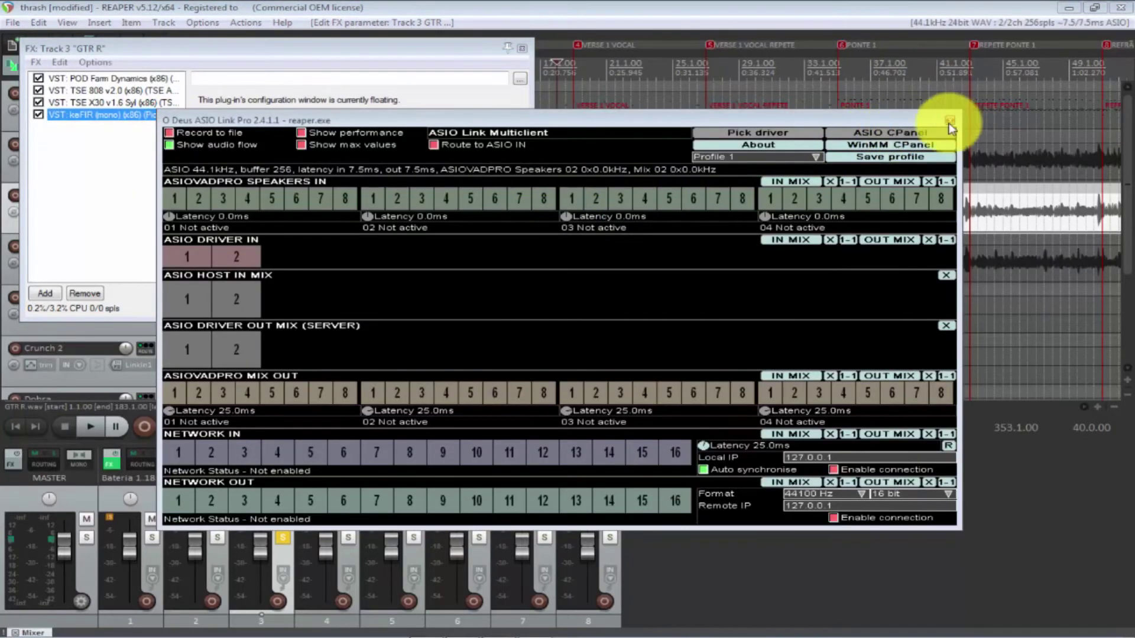
left_click(948, 121)
left_click(564, 232)
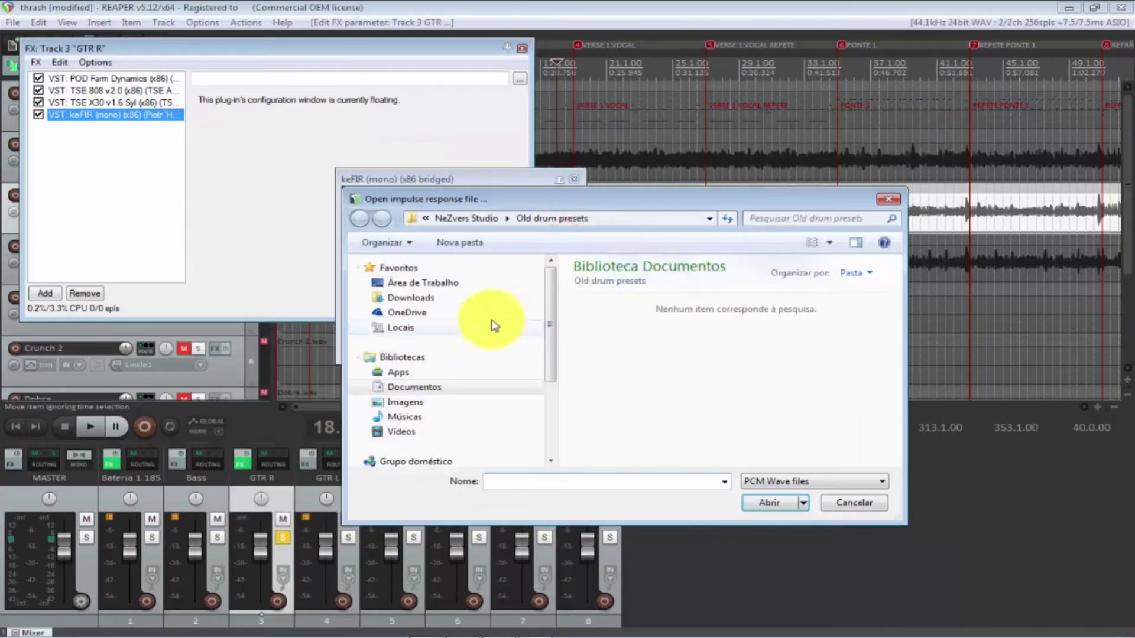
Step: Browse from the desktop through Dantas Template and the Heavy Metal Guitar Mix Package (Scorge120) to its Guitar Impulses folder
left_click(444, 283)
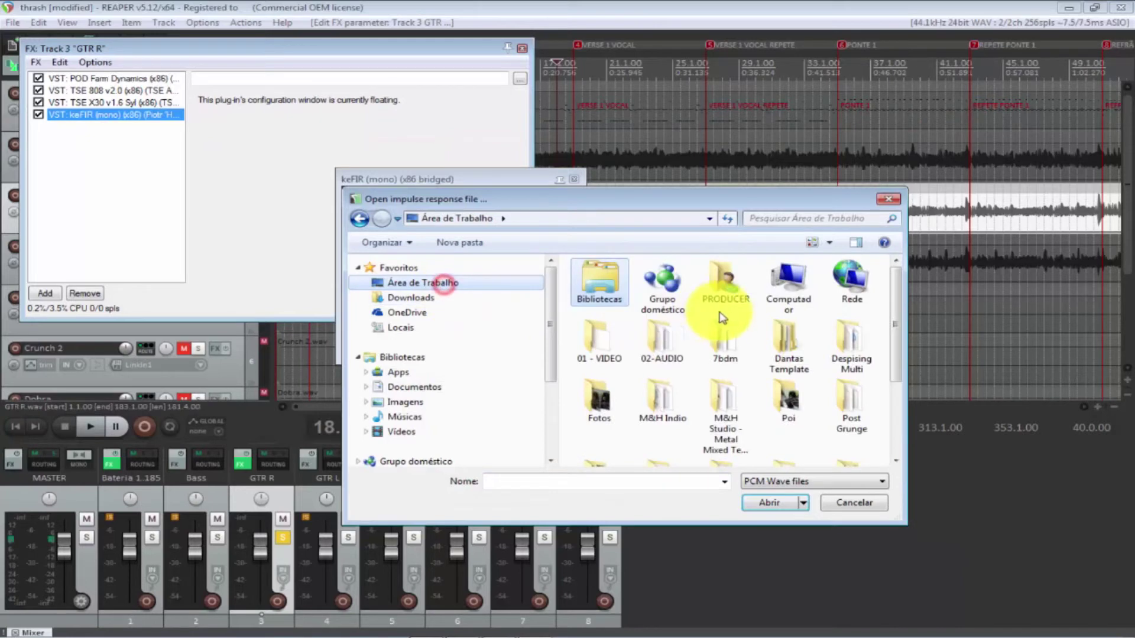
double_click(776, 343)
double_click(620, 266)
double_click(653, 267)
double_click(628, 264)
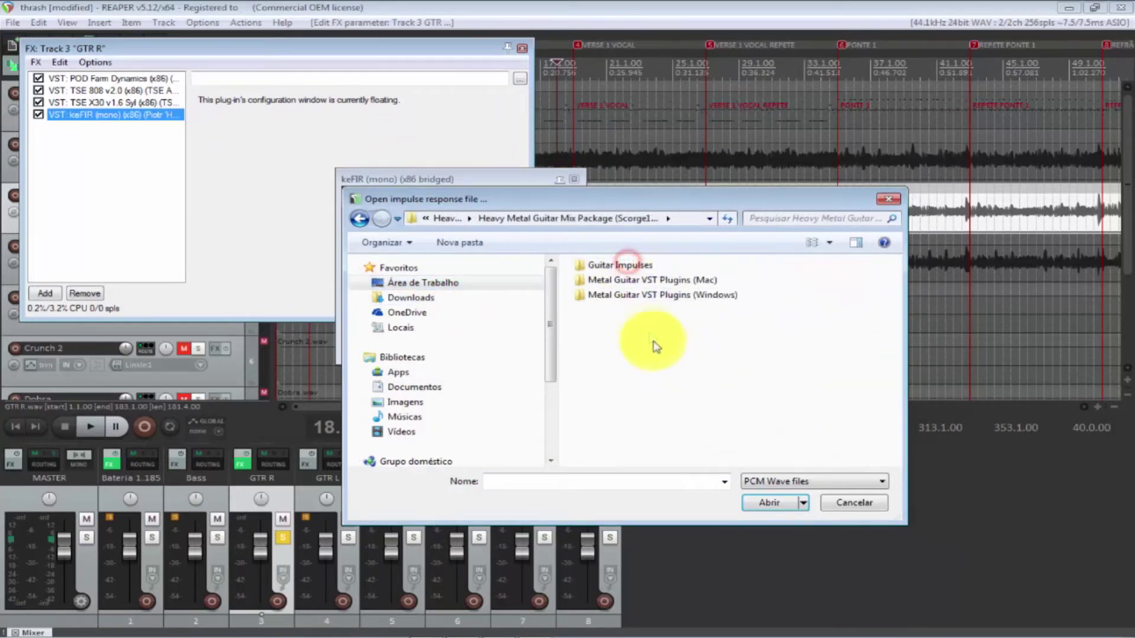
double_click(639, 267)
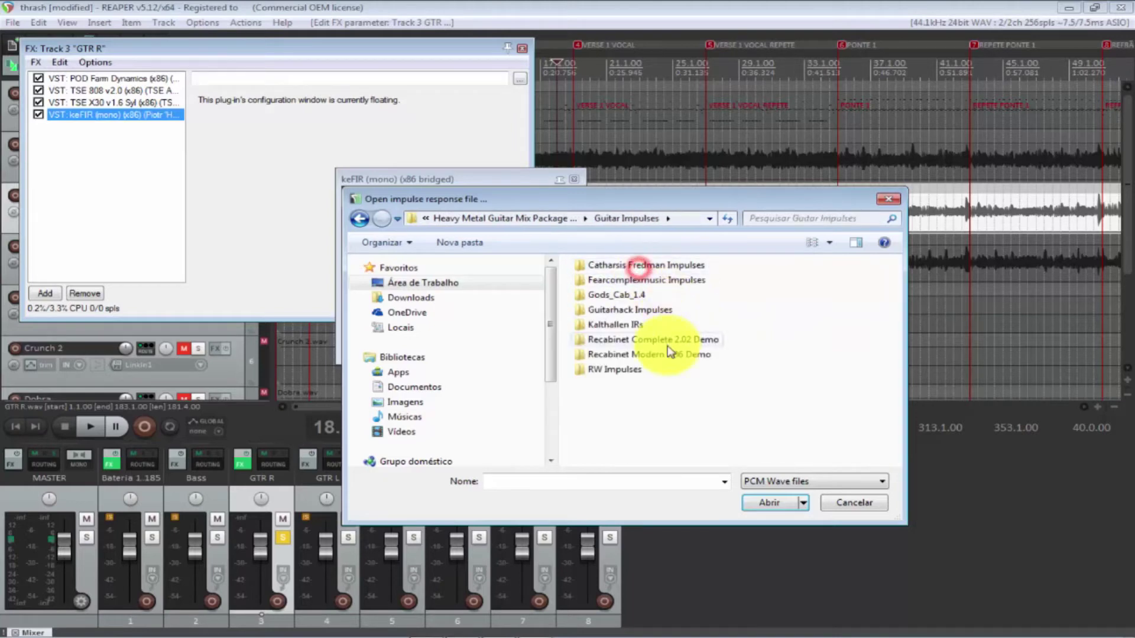
Step: Show the Fearcomplexmusic Impulses files with their full names and load Marshall Mode Four Cab Impulse into keFIR
double_click(660, 282)
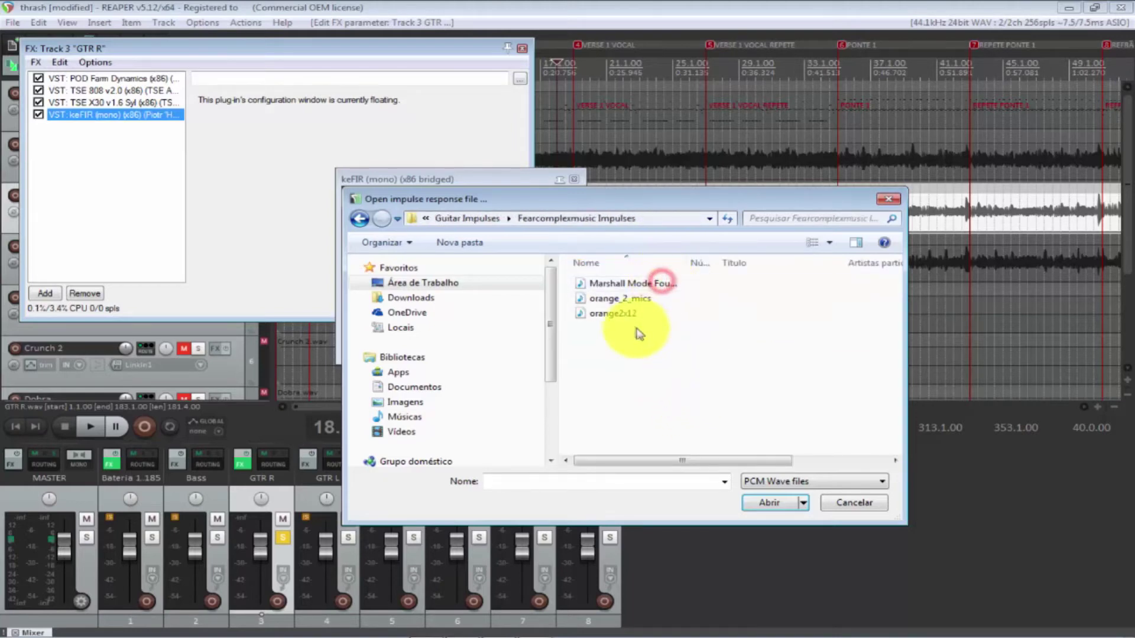
left_click_drag(681, 261, 761, 263)
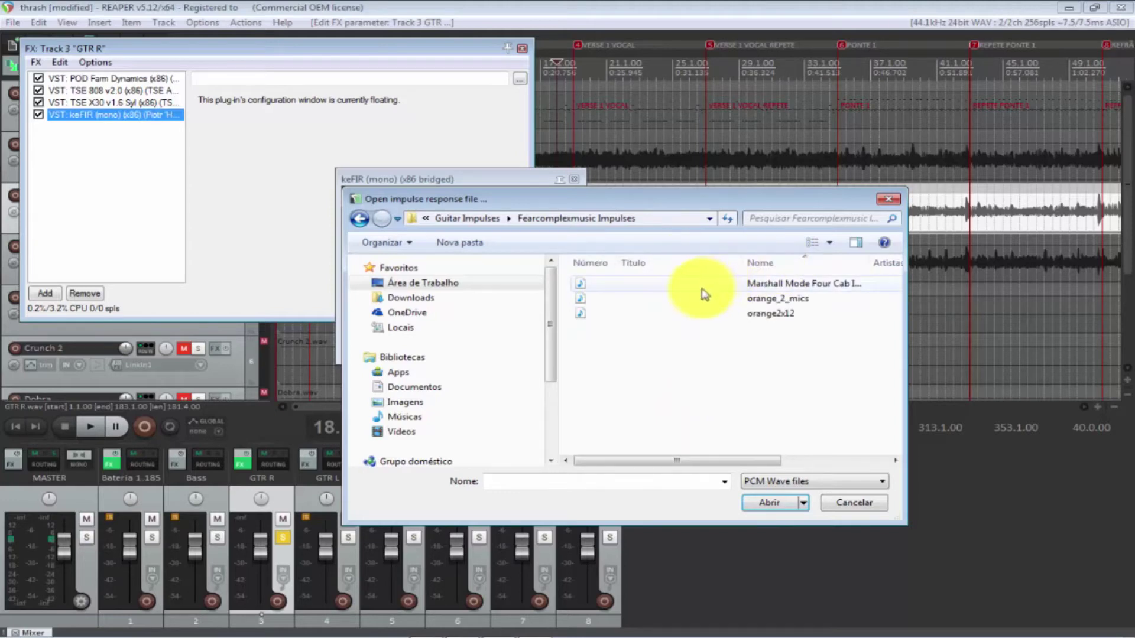
right_click(695, 319)
left_click(731, 326)
left_click(897, 389)
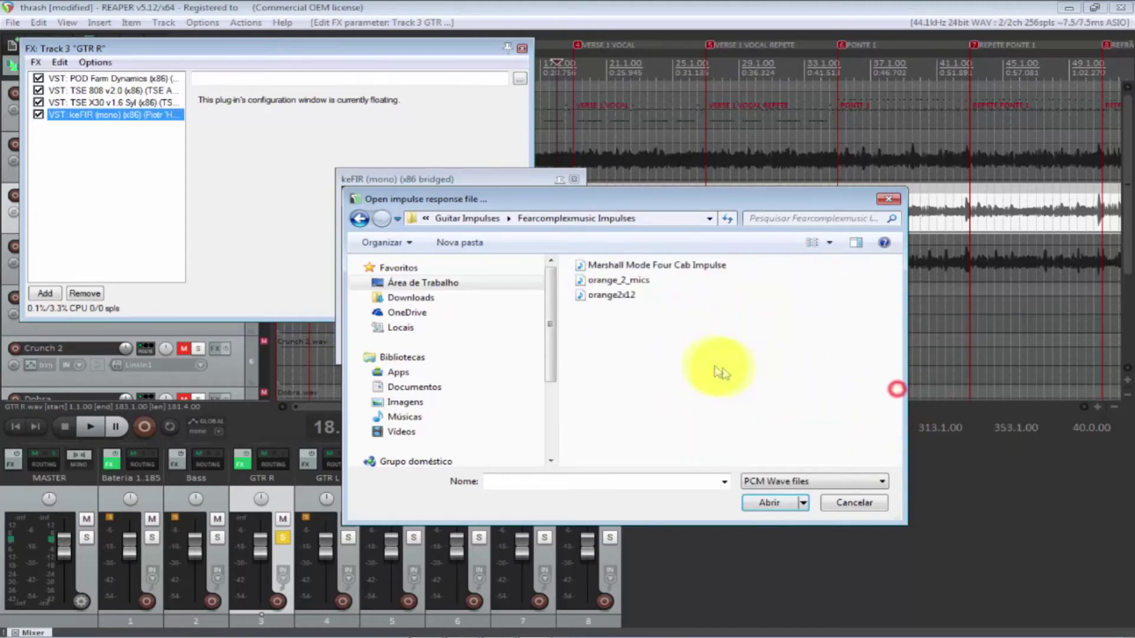
double_click(660, 270)
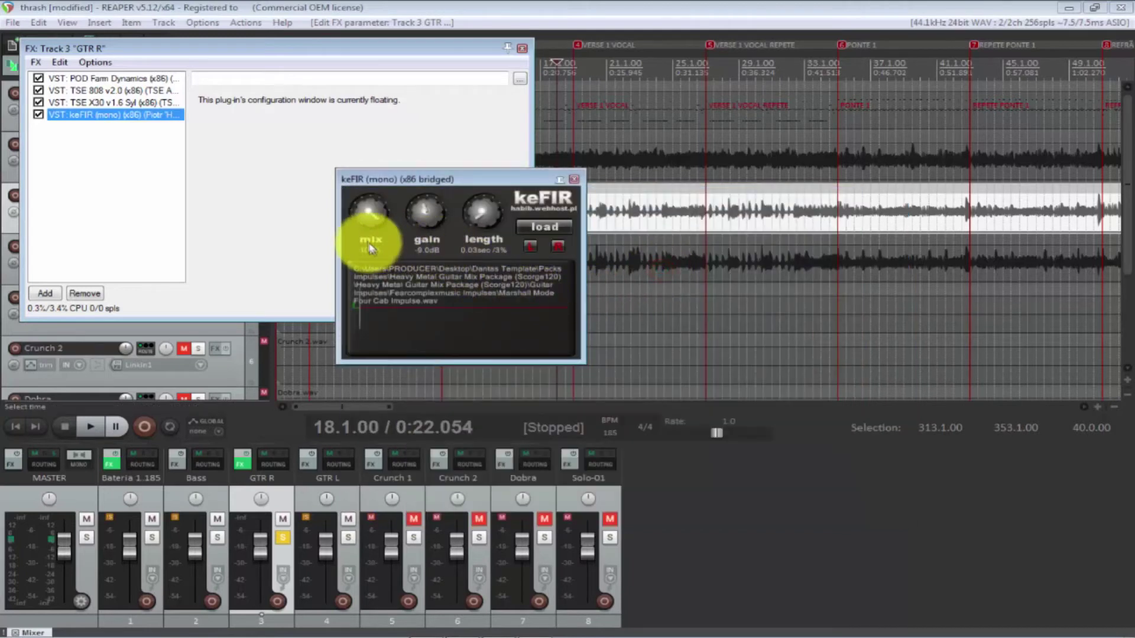
Step: Set keFIR's mix to 100% and its length to 0.10 sec (13%), and close the plug-in and GTR R effects windows
left_click_drag(367, 224, 369, 242)
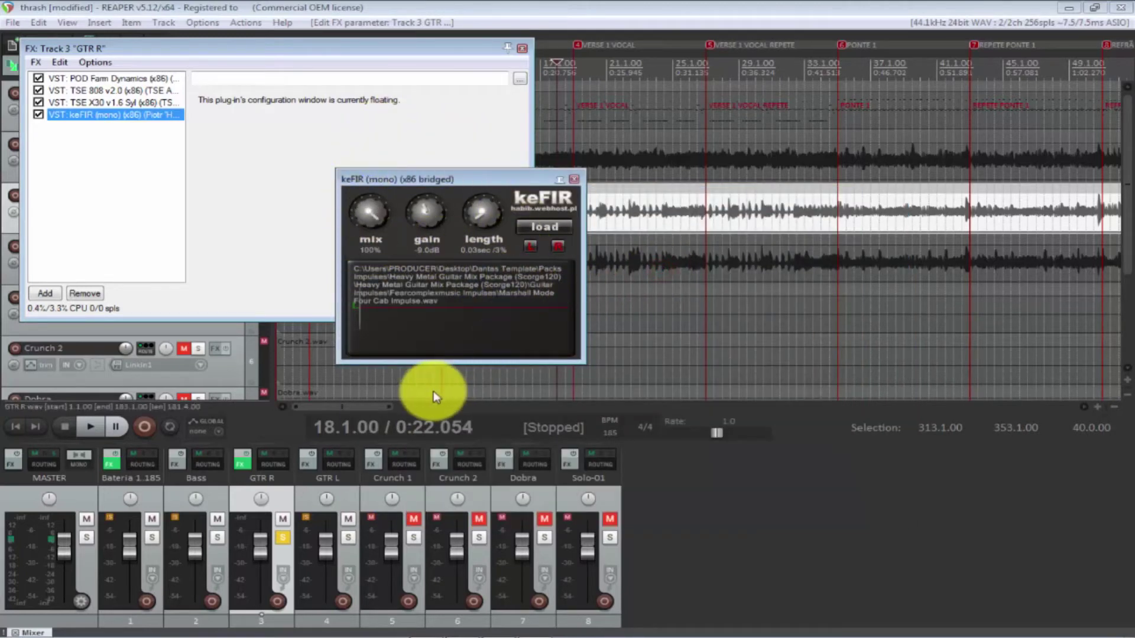
left_click_drag(480, 218, 474, 215)
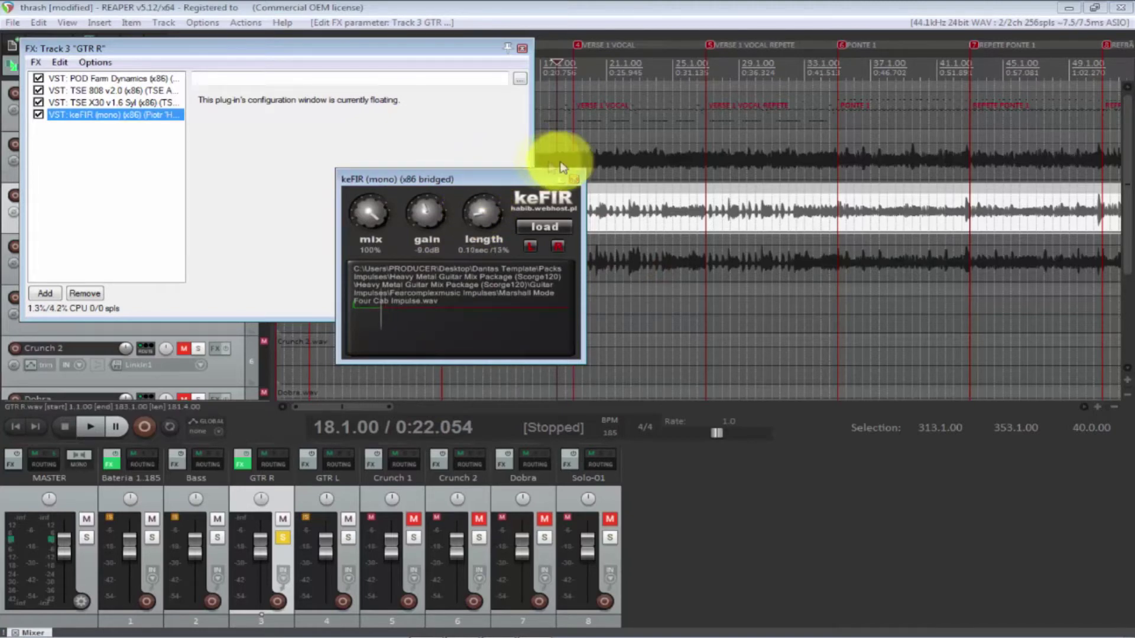
left_click(574, 179)
left_click(522, 47)
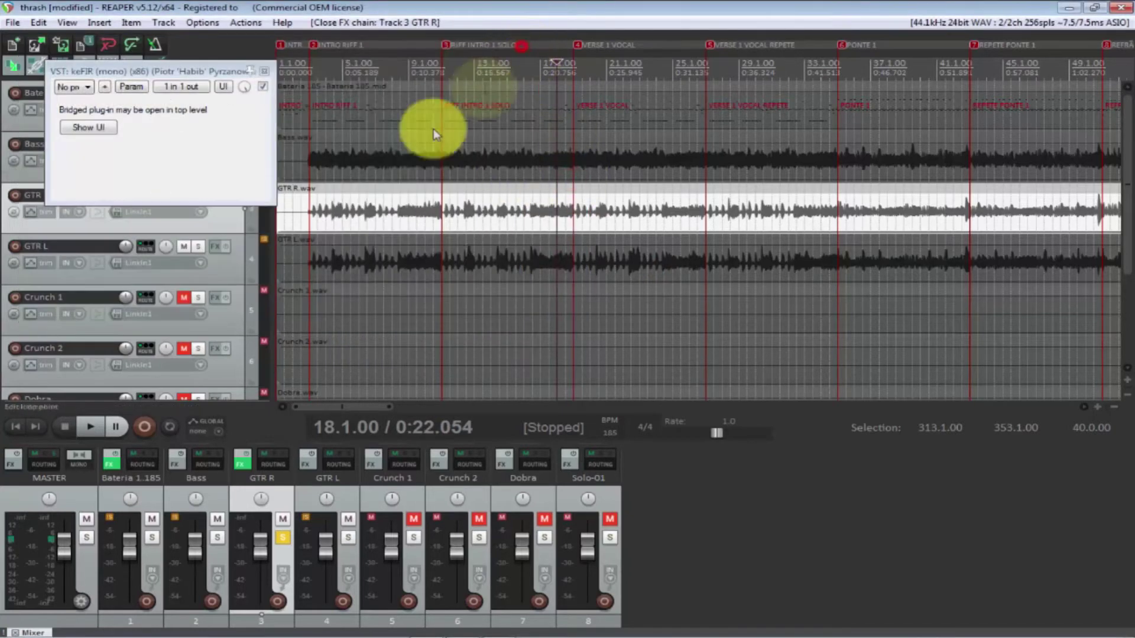
Step: Listen to the soloed GTR R track from 4.3.00, closing the leftover keFIR configuration window, and stop playback
left_click(331, 164)
key("space")
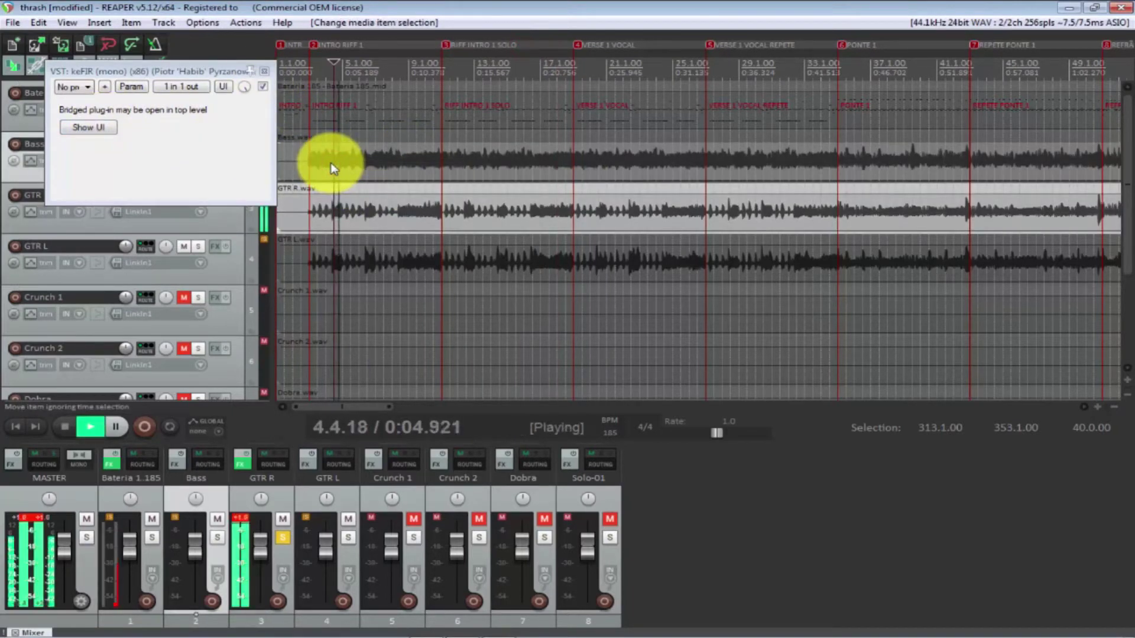
left_click(264, 71)
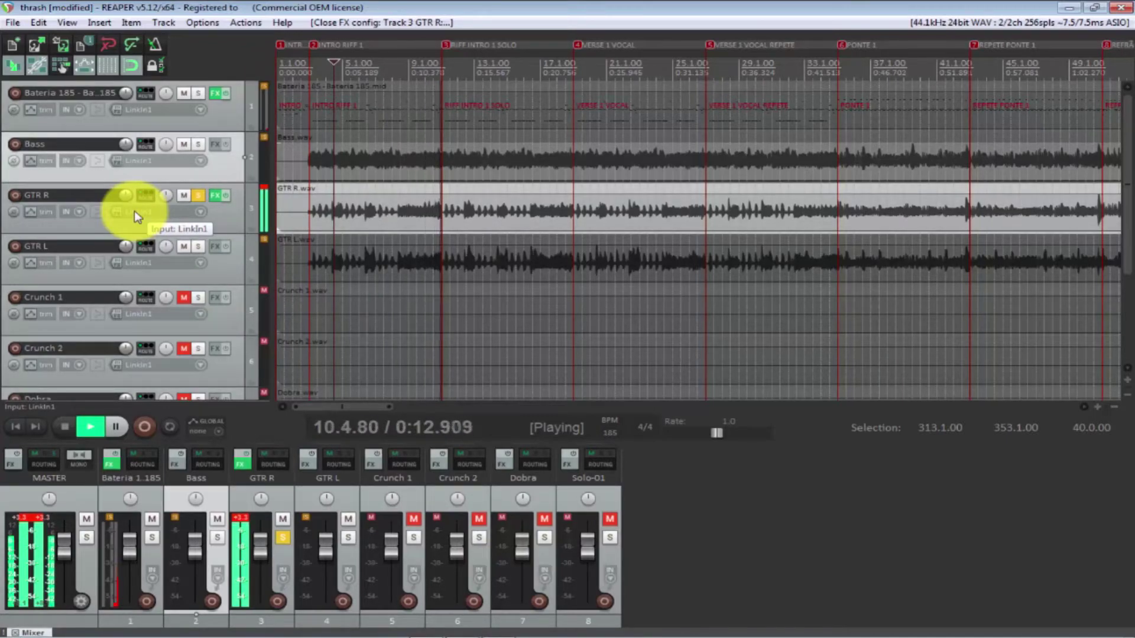
key("space")
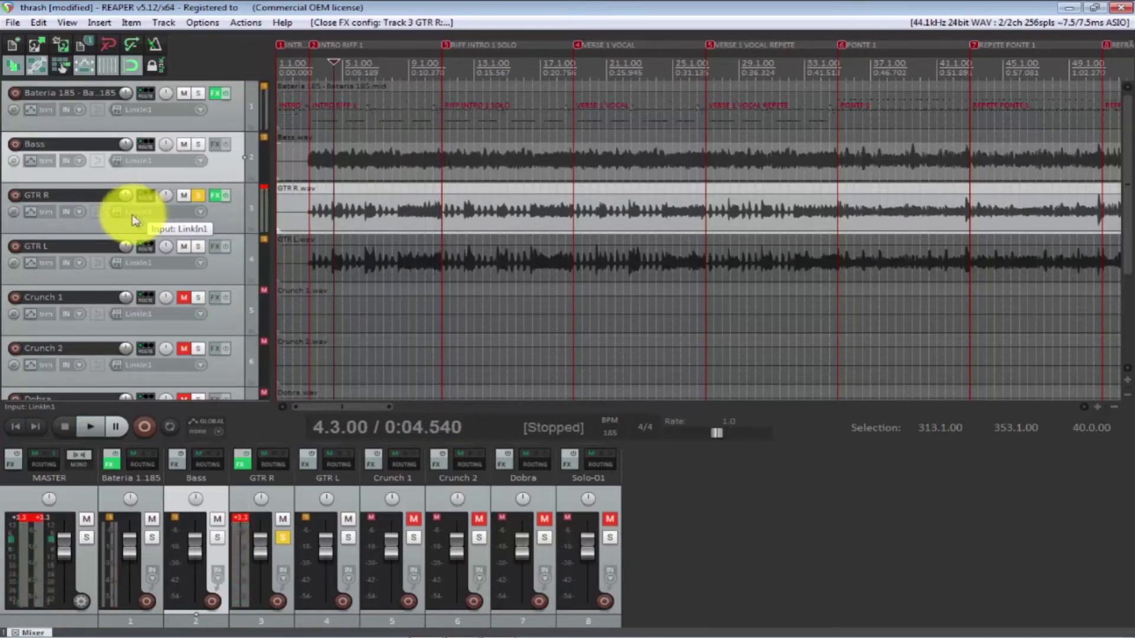
Step: Lower keFIR's gain to -13.7 dB on GTR R while playing from 20.3.00, reset the track's peak indicator, and close keFIR
left_click(216, 197)
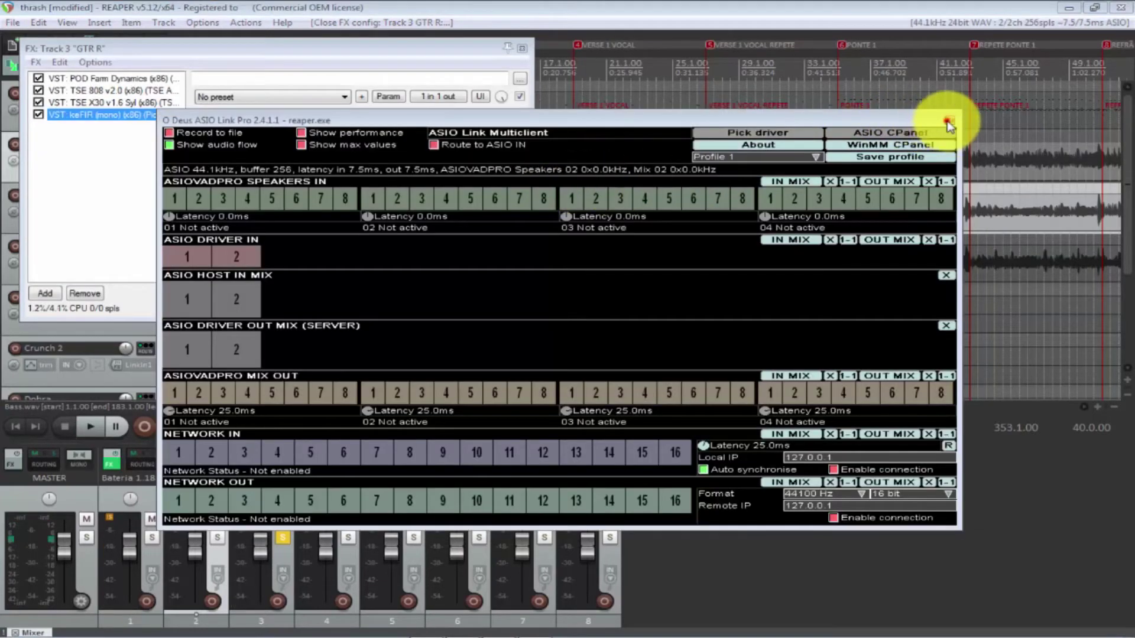
left_click(947, 121)
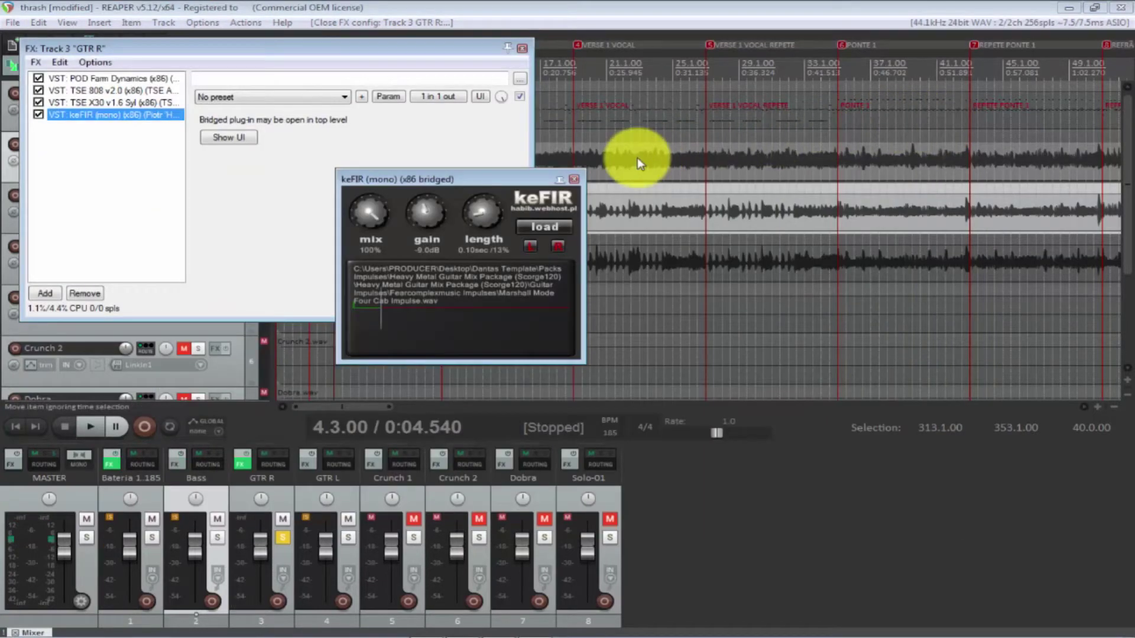
left_click(595, 163)
key("space")
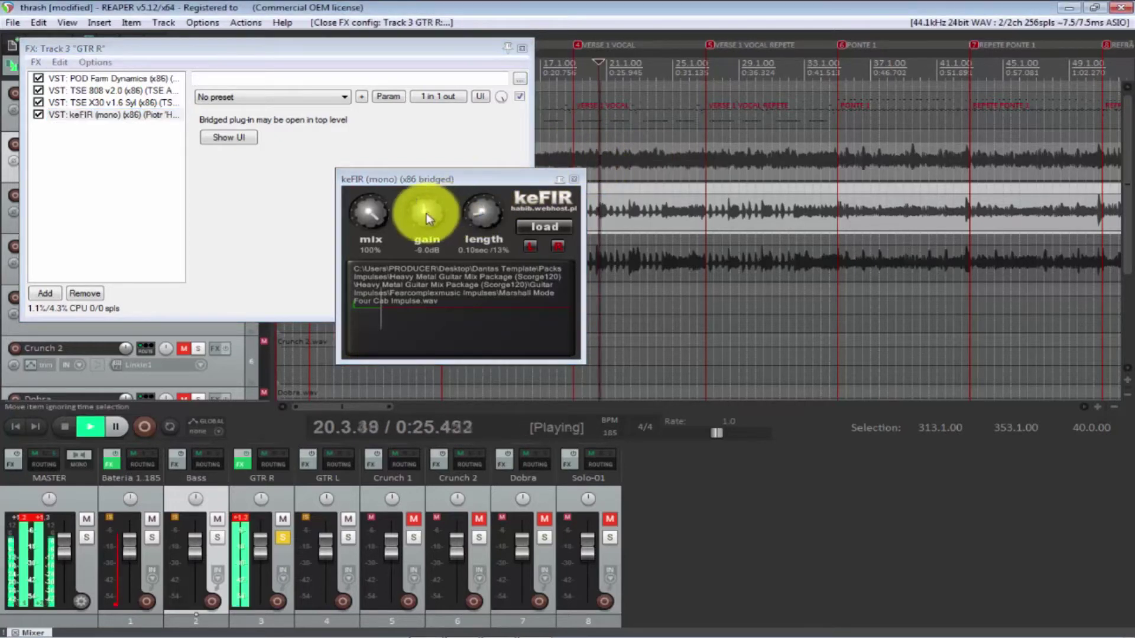
left_click_drag(427, 212, 419, 207)
left_click(242, 517)
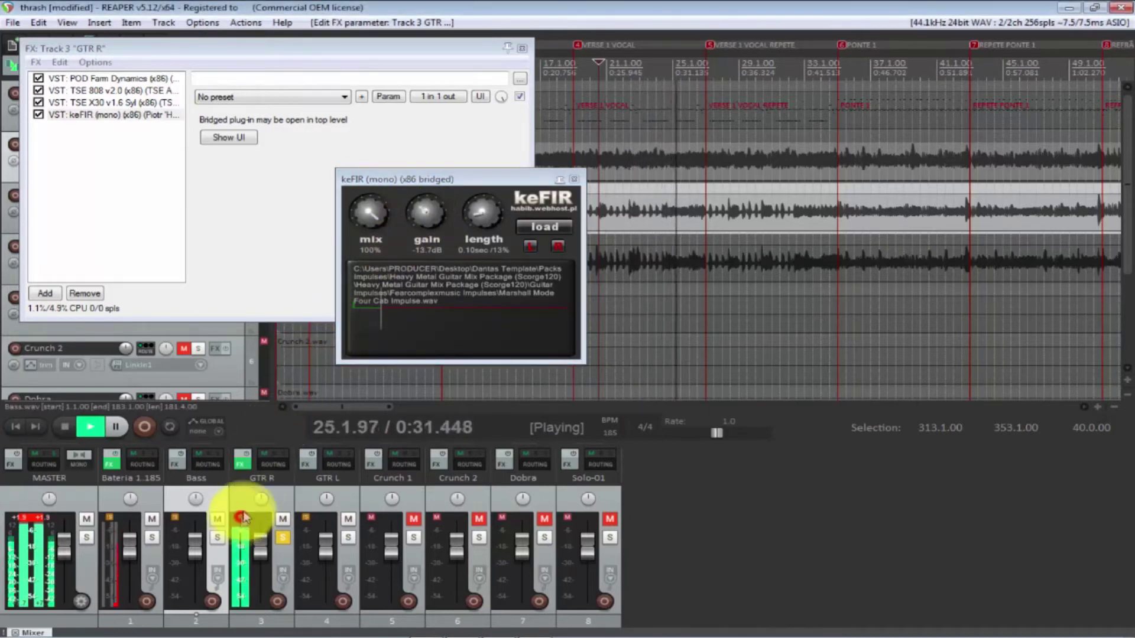
left_click(573, 179)
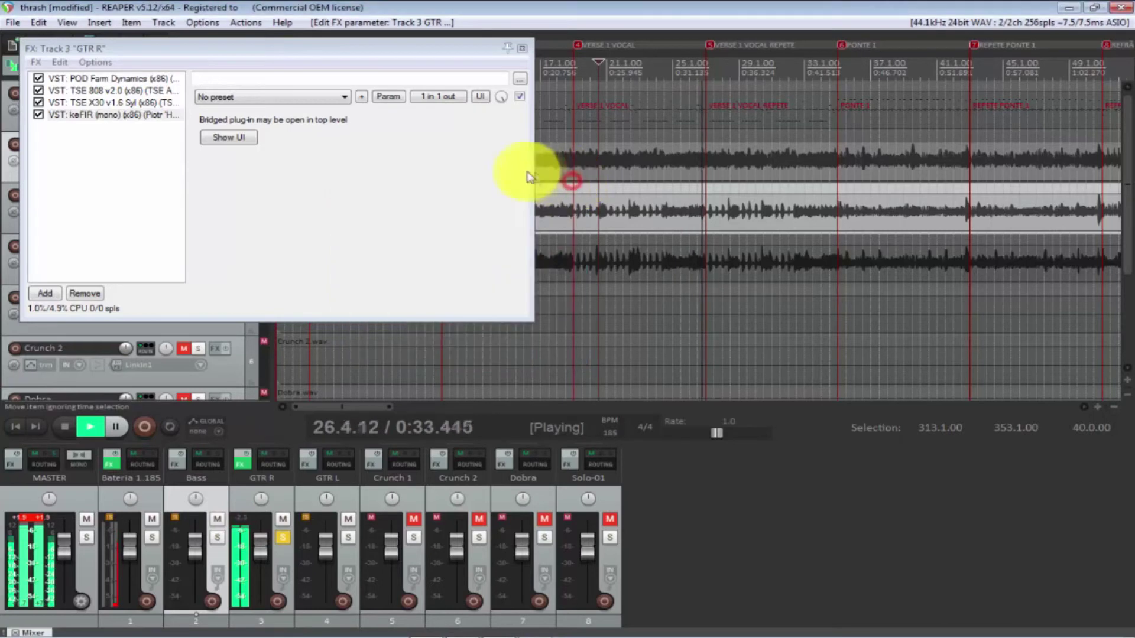
Step: Review the TSE X30 preamp controls during playback, close the preamp and GTR R effects windows, and stop playback
double_click(102, 102)
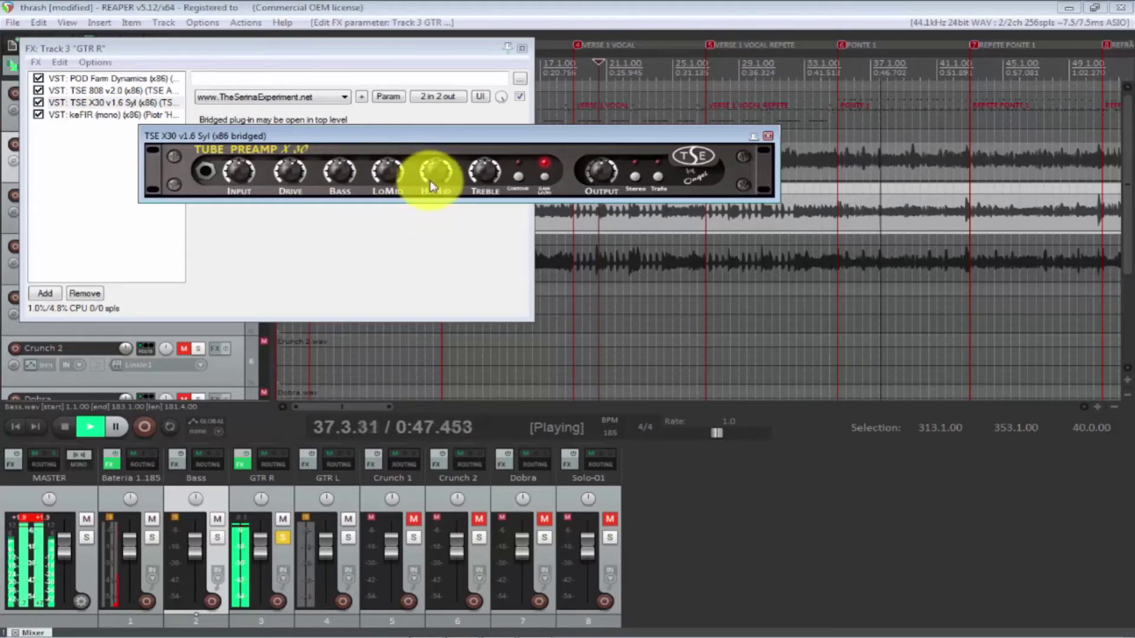
left_click(767, 136)
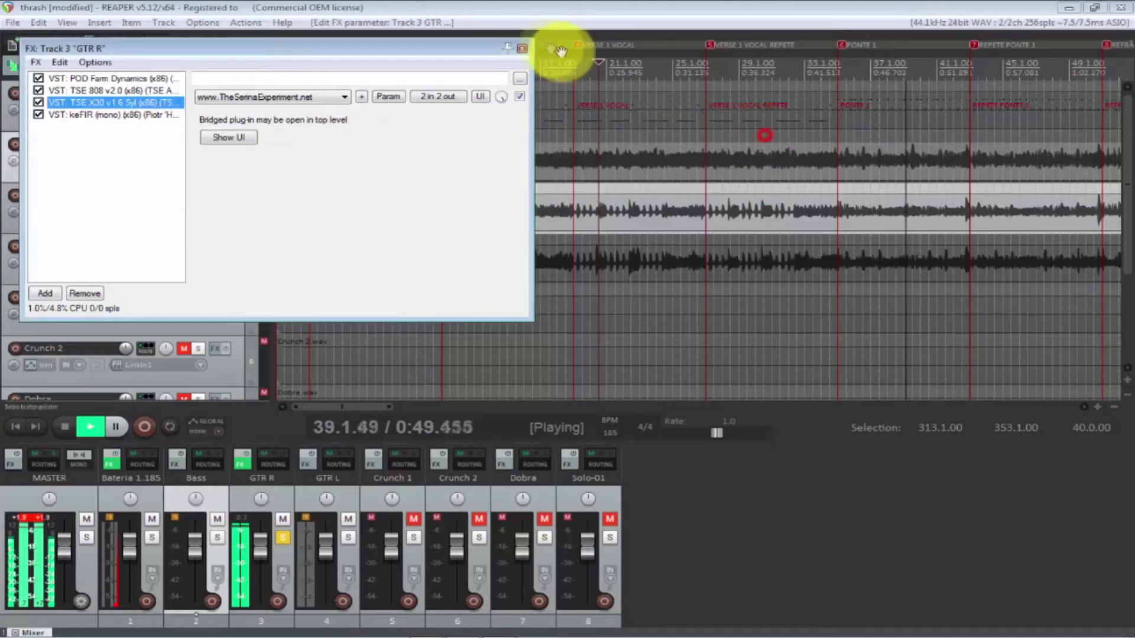
left_click(522, 48)
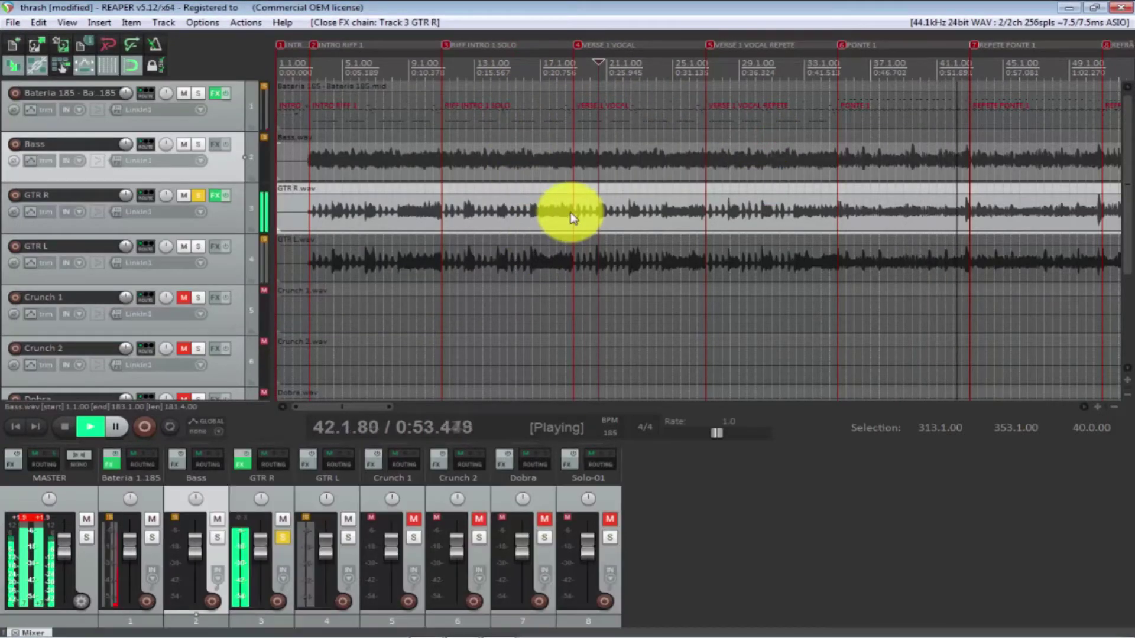
key("space")
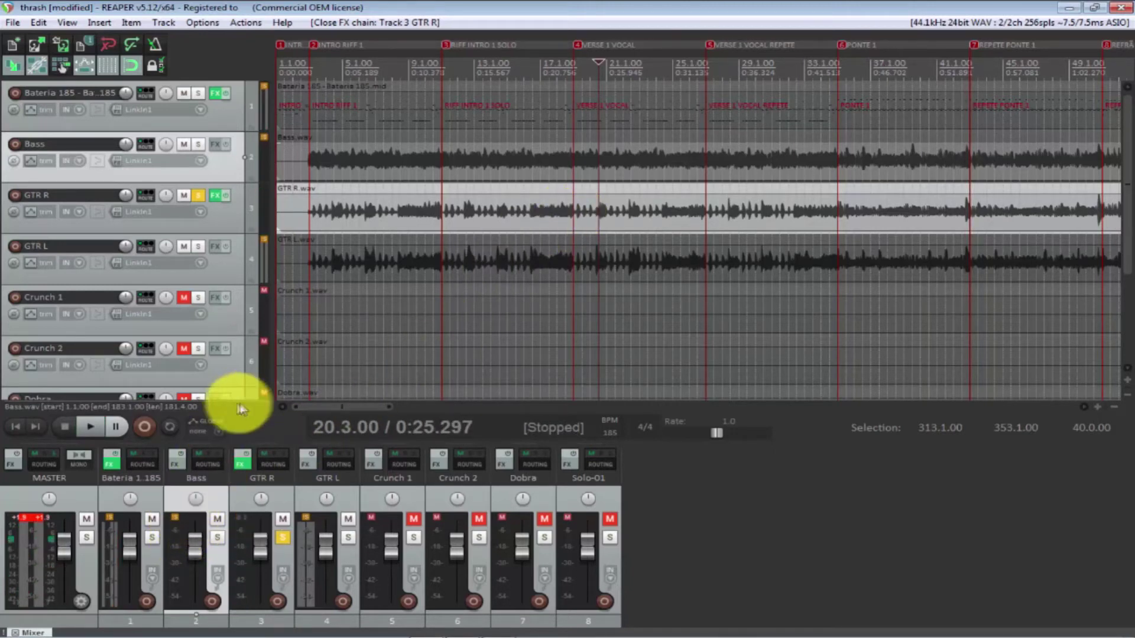
Step: Reopen the GTR R effects, close the ASIO Link Pro and TSE X30 windows, and save the effects as an FX chain named Sounds Guitars
left_click(338, 210)
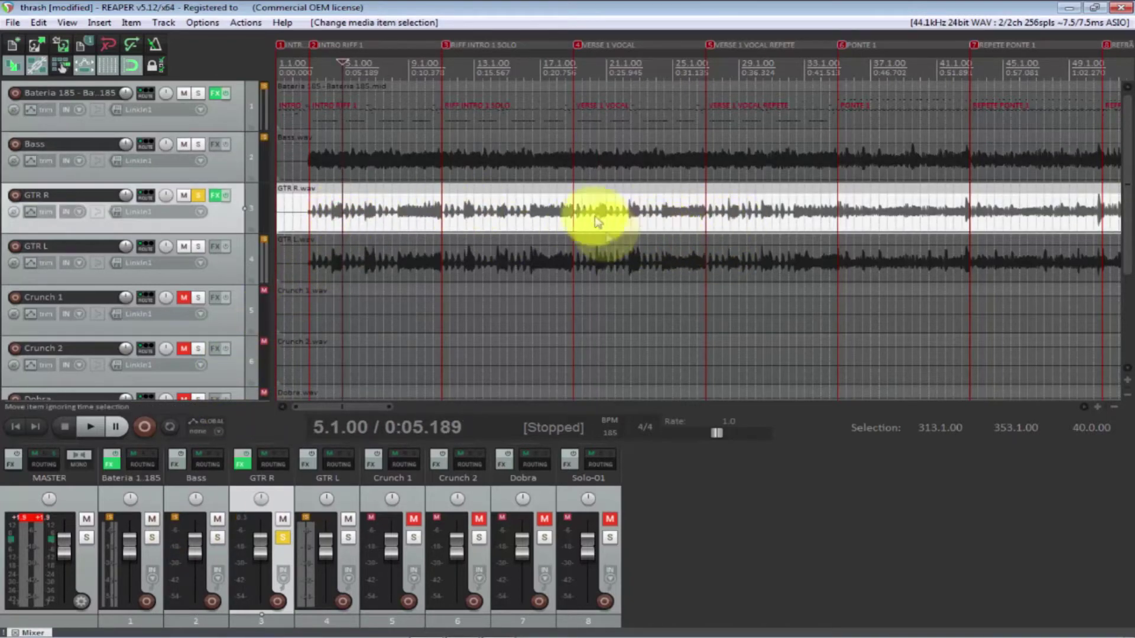
left_click(215, 195)
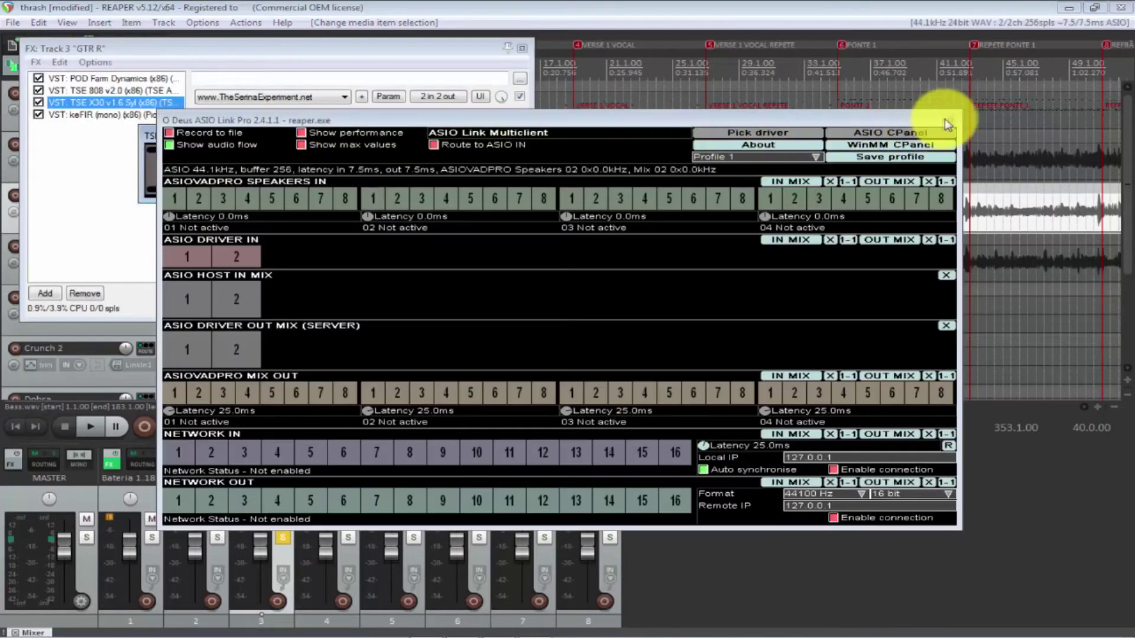
left_click(954, 122)
left_click(767, 136)
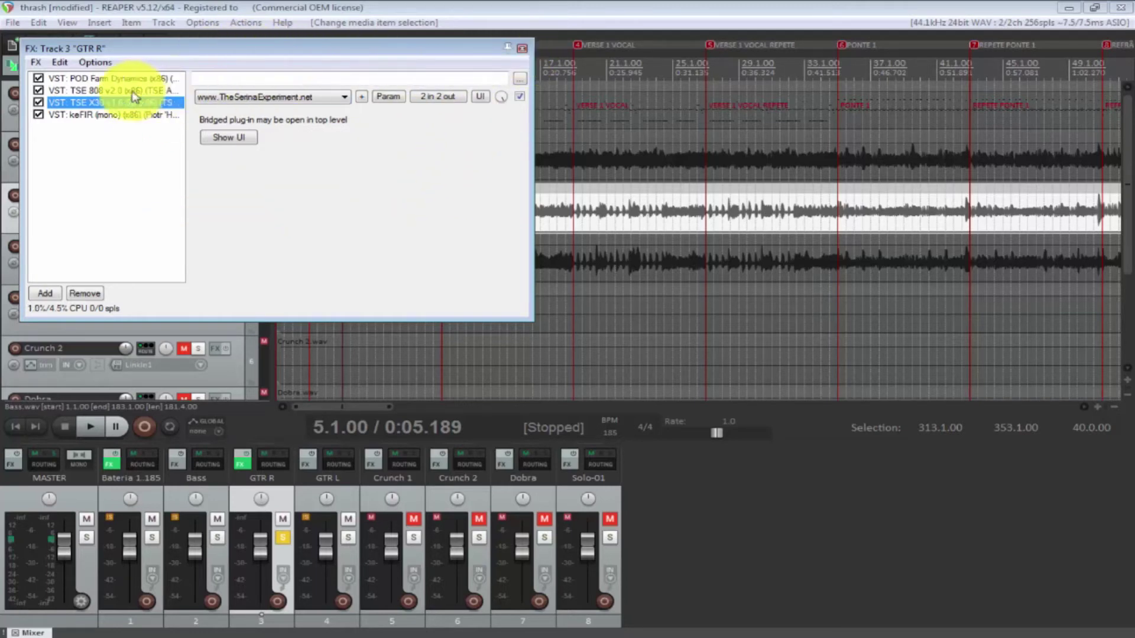
left_click(36, 62)
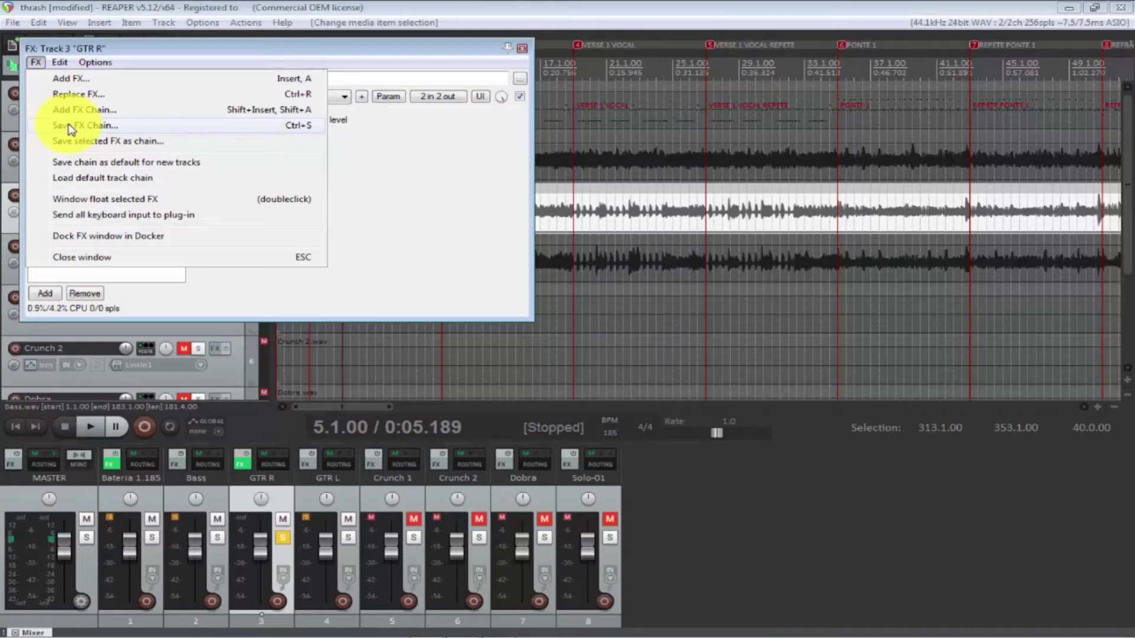
left_click(82, 144)
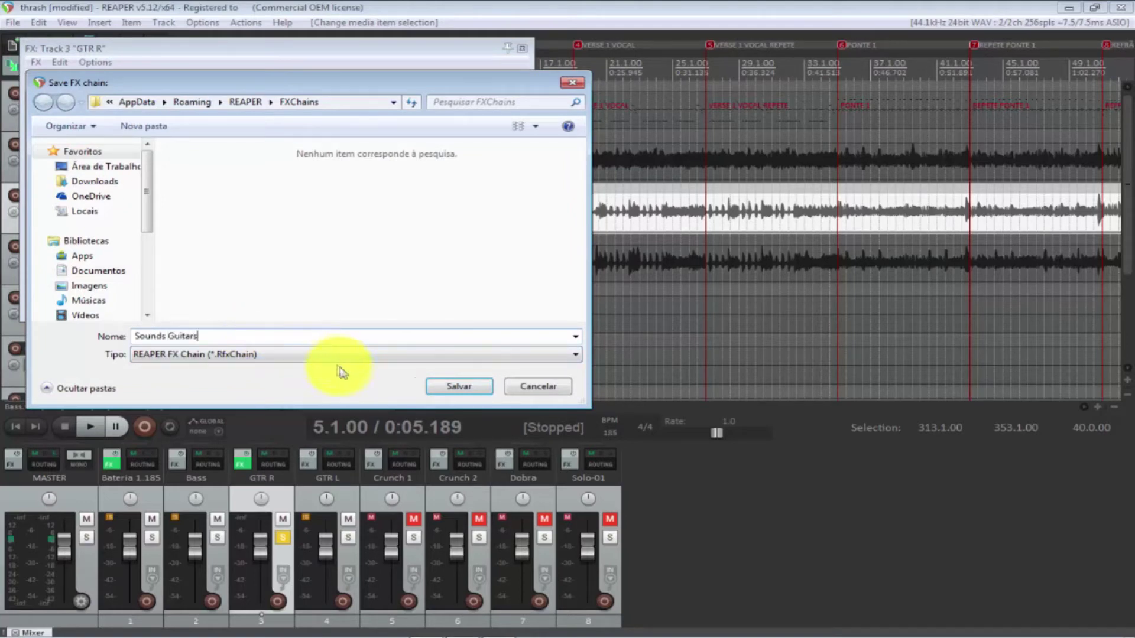
Step: Save the GTR R effects chain as "Sounds Guitars" and close its FX window
left_click(465, 393)
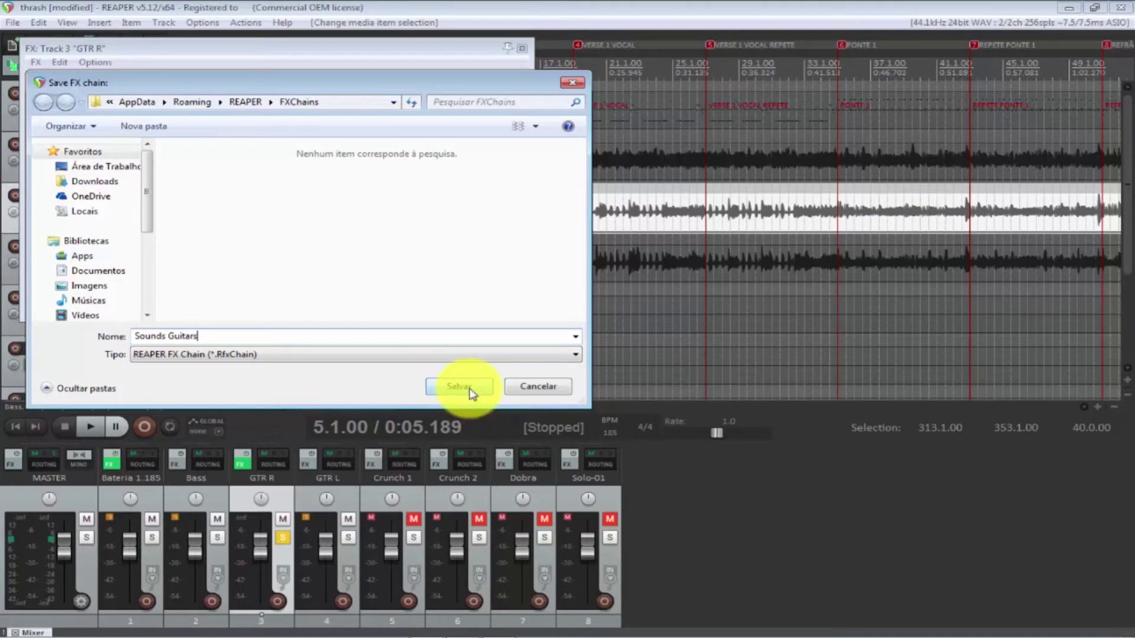
left_click(521, 47)
Step: Try to load the default track chain onto the GTR L track
left_click(81, 254)
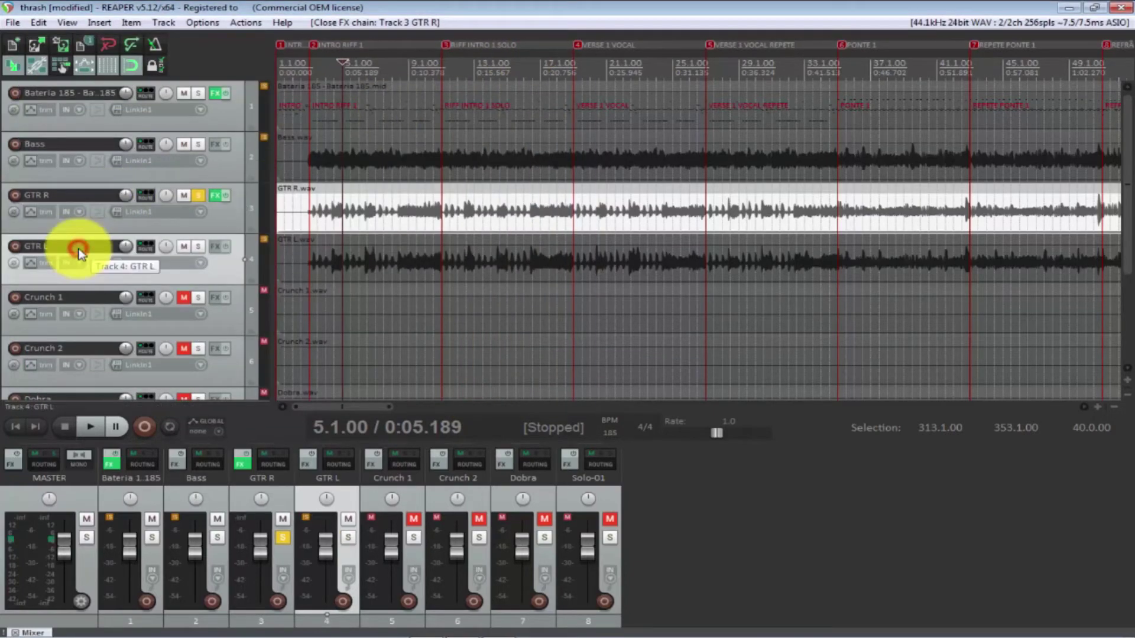
right_click(99, 246)
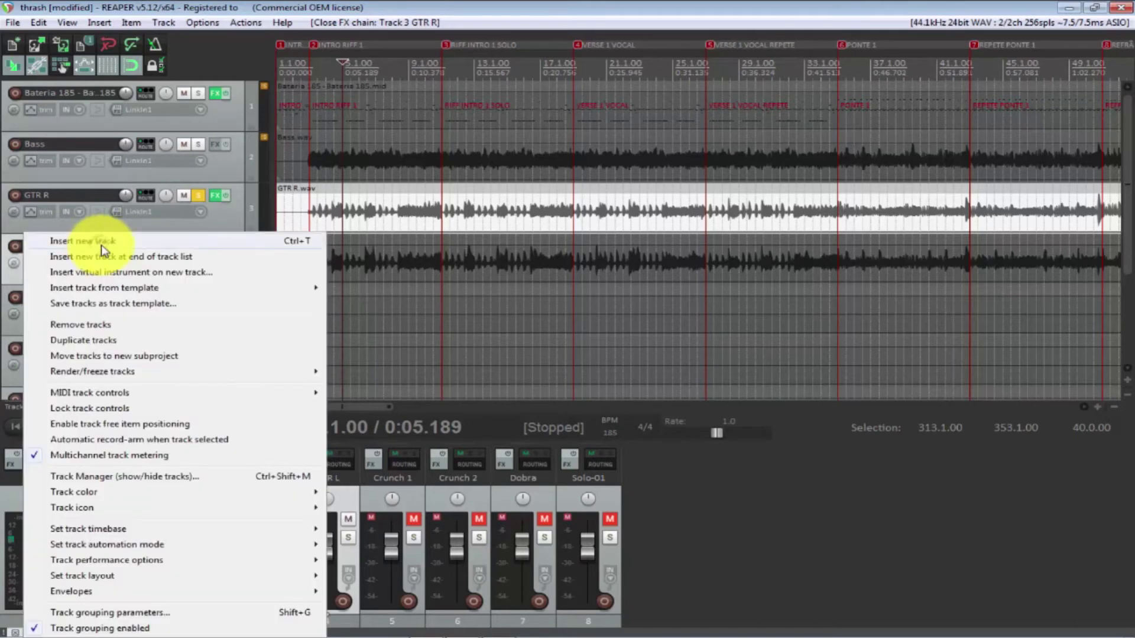
left_click(224, 67)
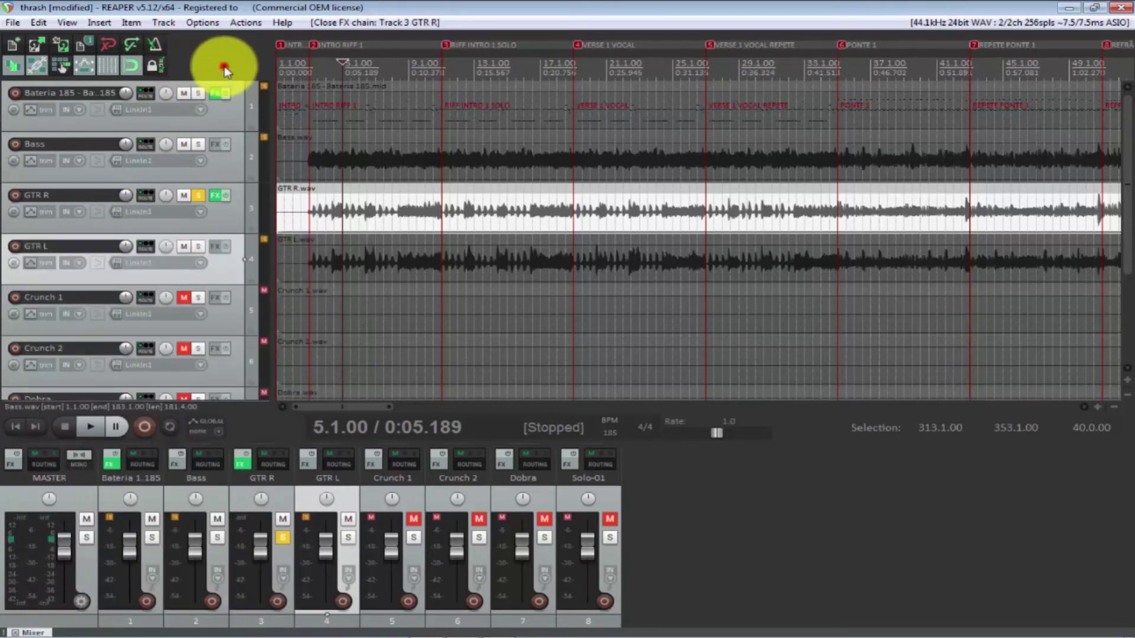
left_click(215, 246)
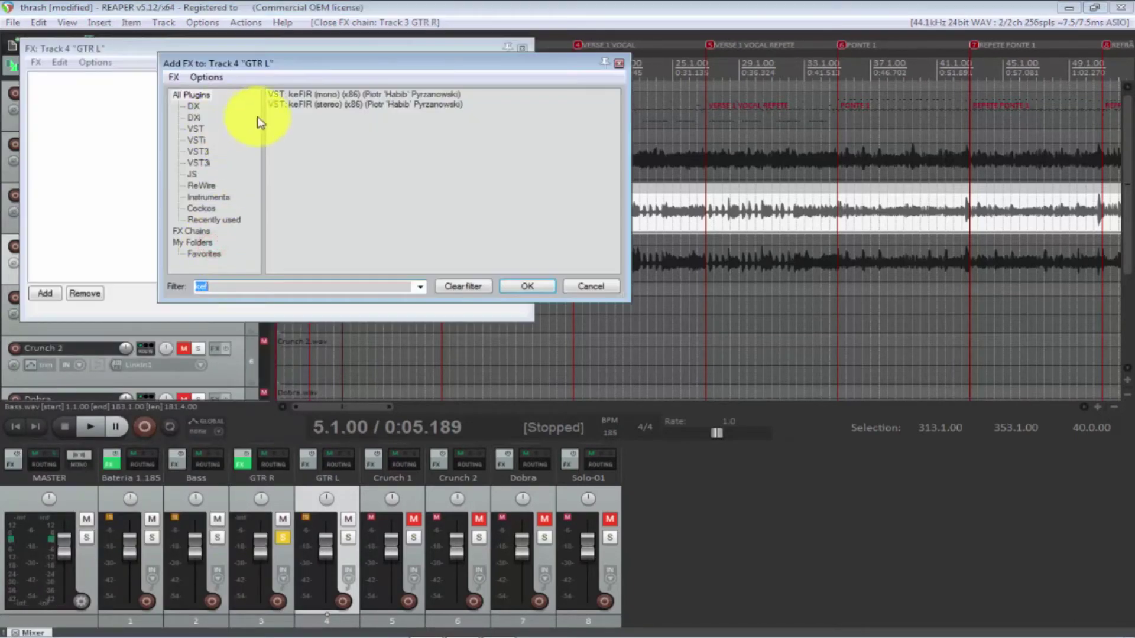
left_click(593, 288)
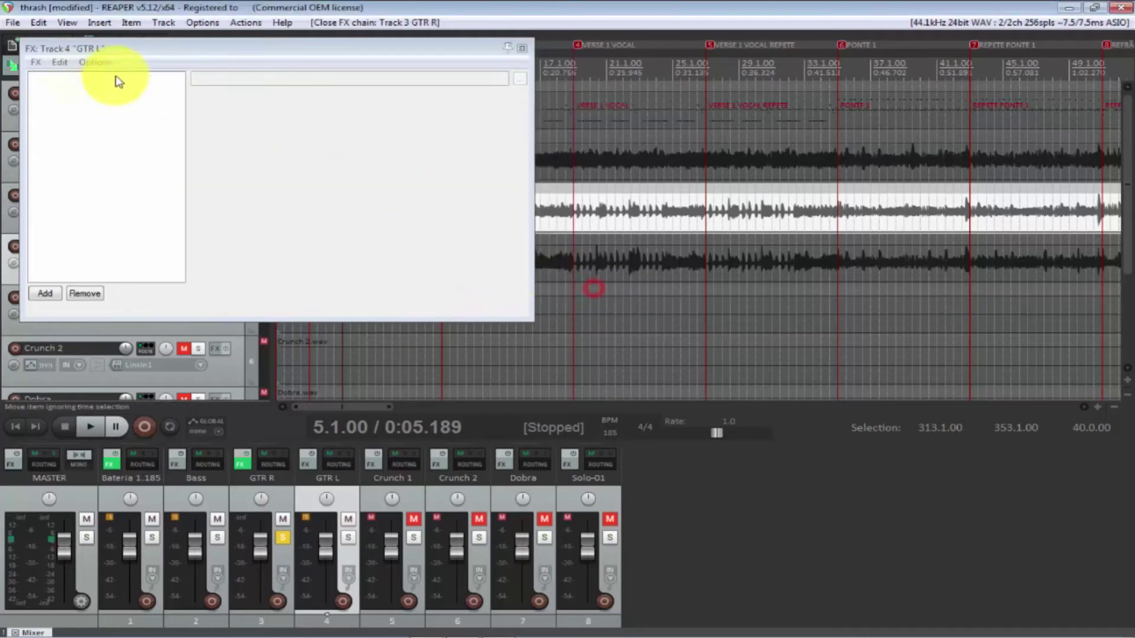
left_click(39, 62)
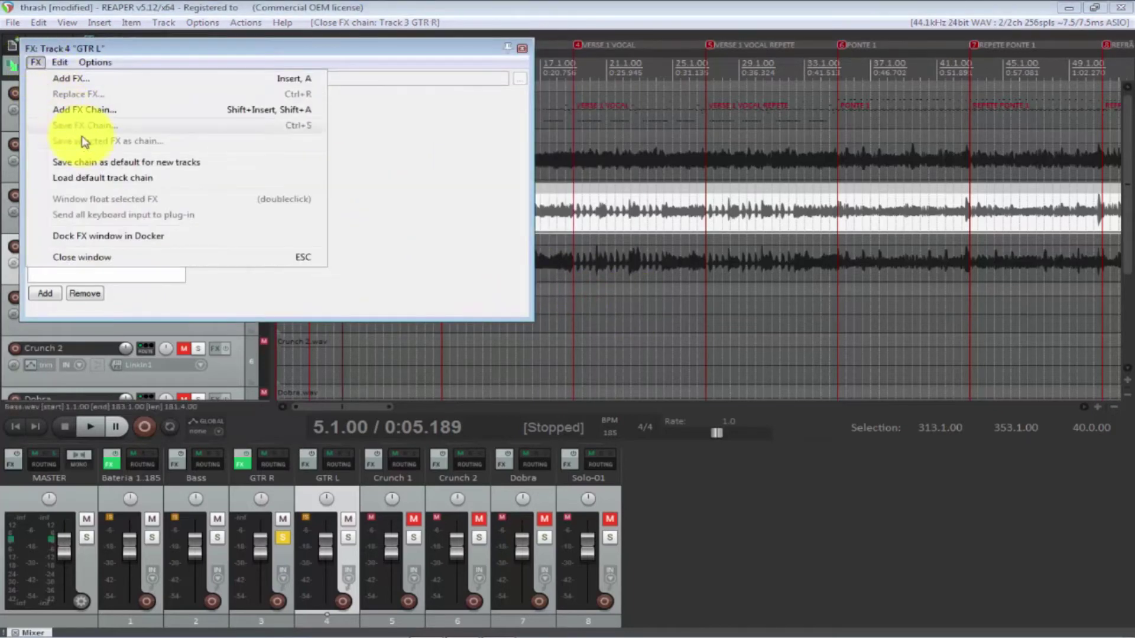
left_click(103, 166)
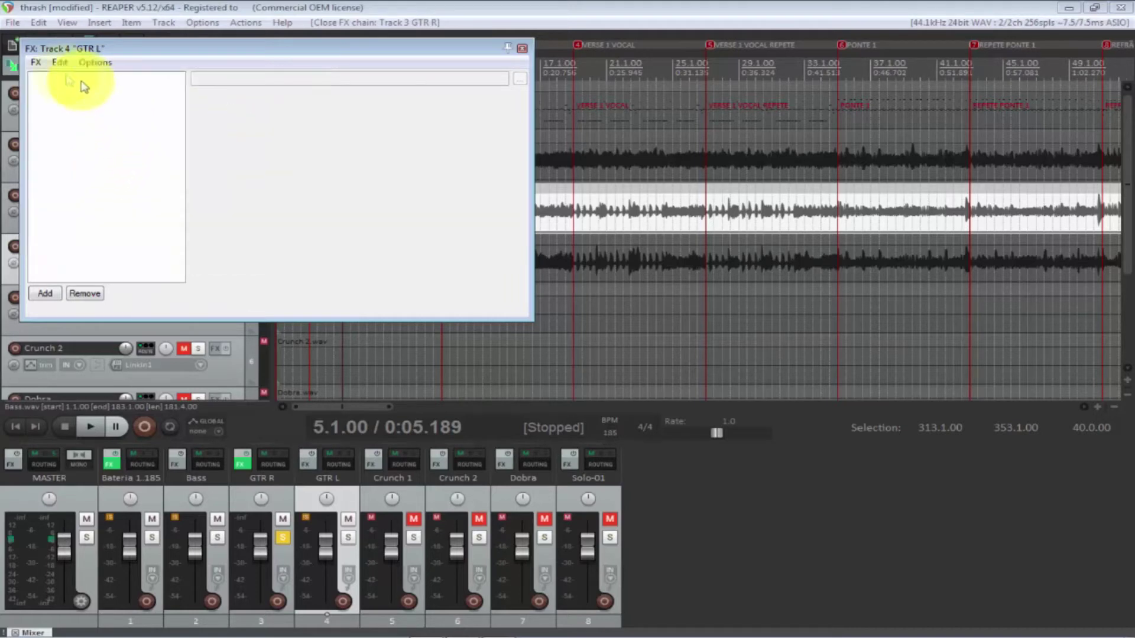
left_click(35, 62)
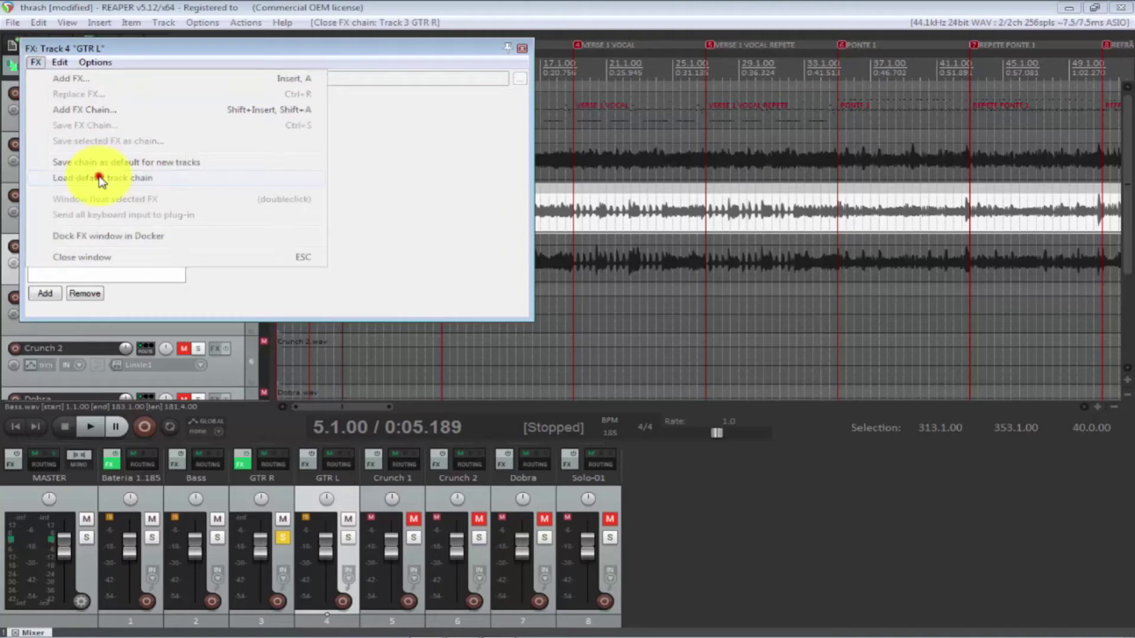
left_click(100, 178)
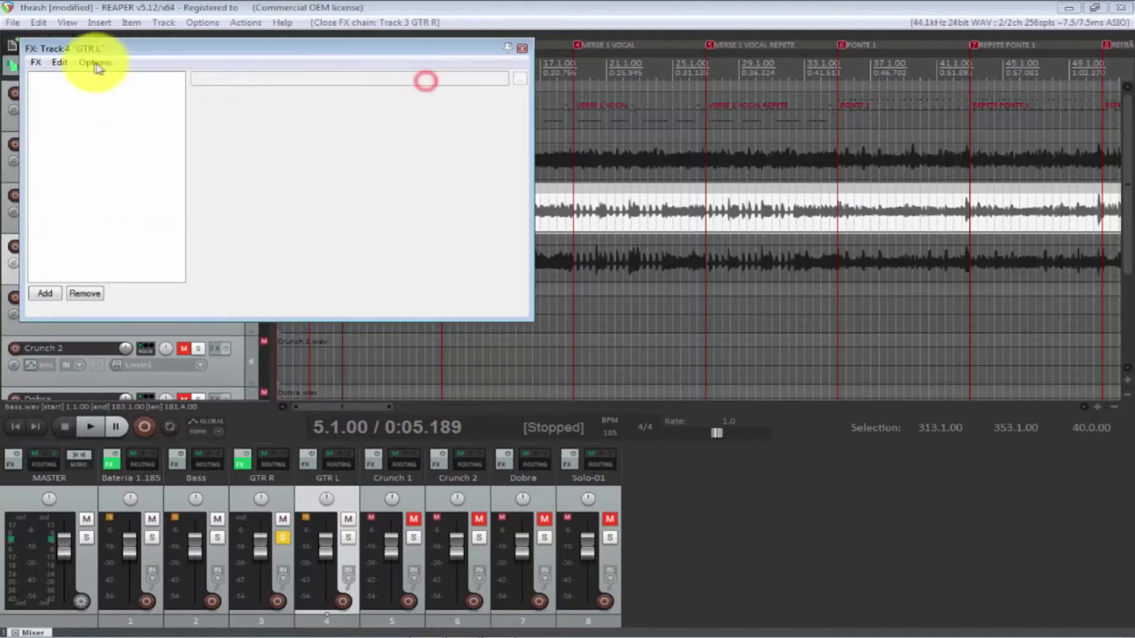
left_click(59, 62)
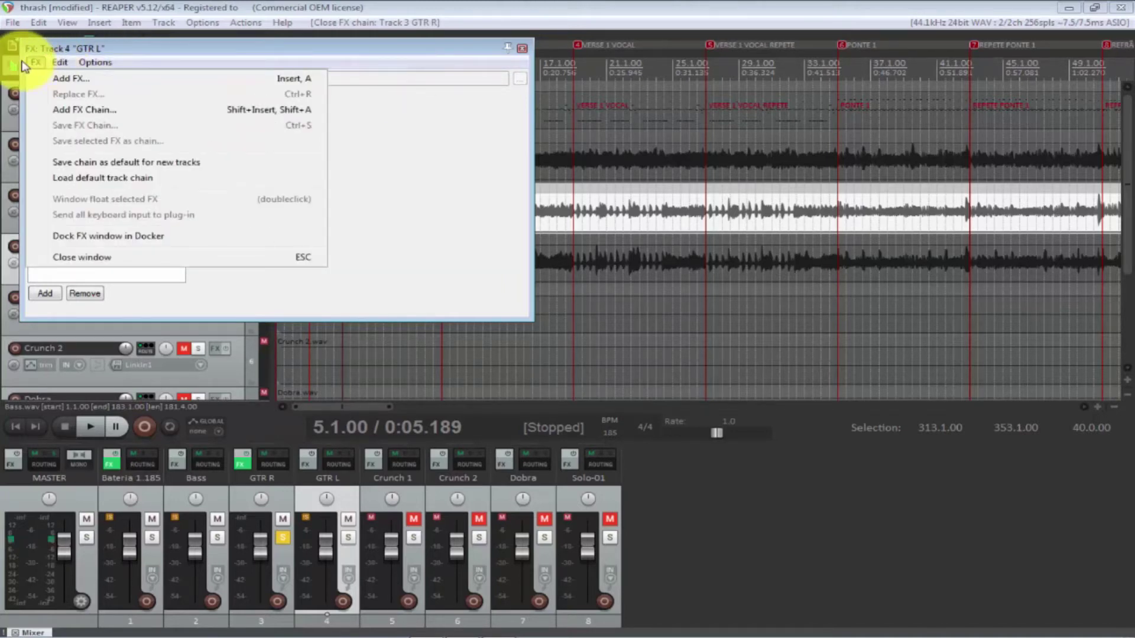
left_click(523, 50)
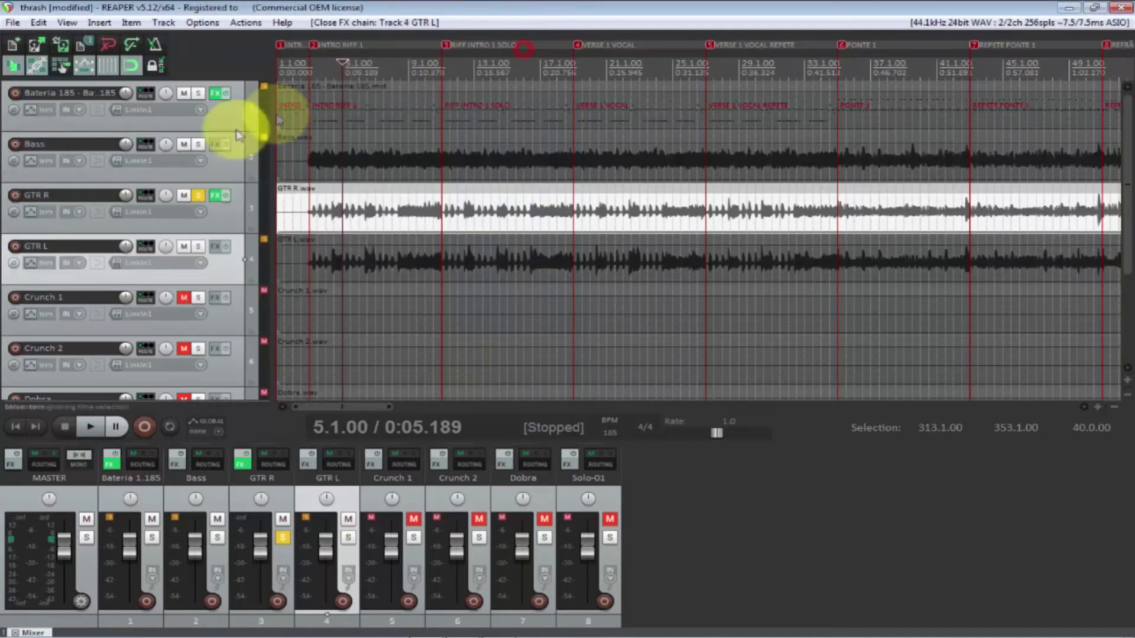
Step: Copy all effects from the GTR R track's FX chain and close its plugin and FX windows
left_click(214, 196)
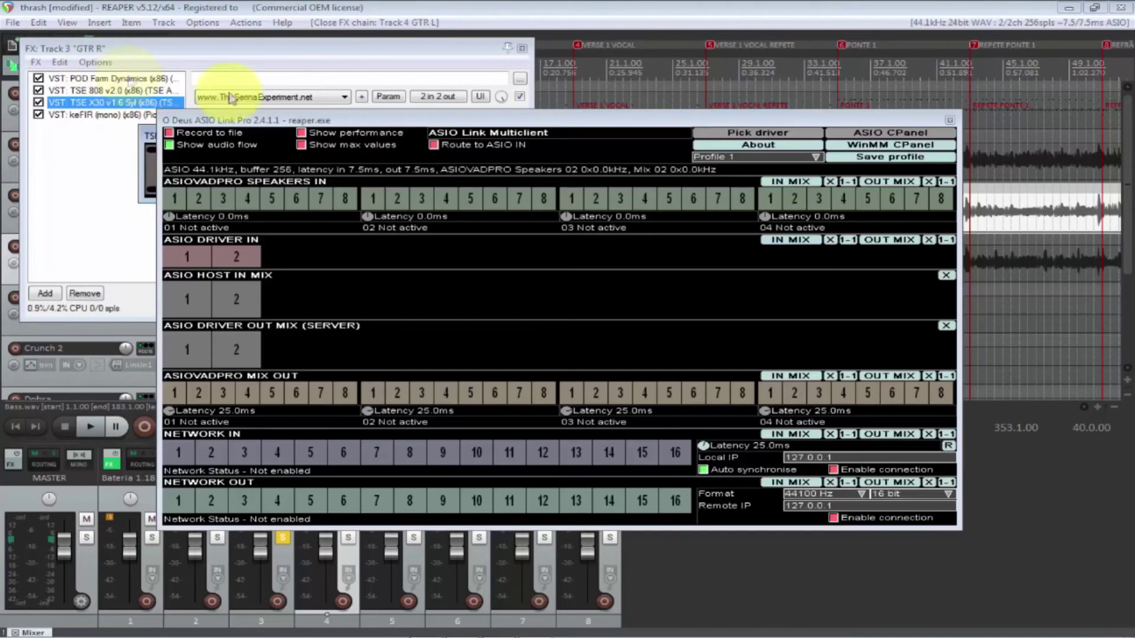
left_click(950, 120)
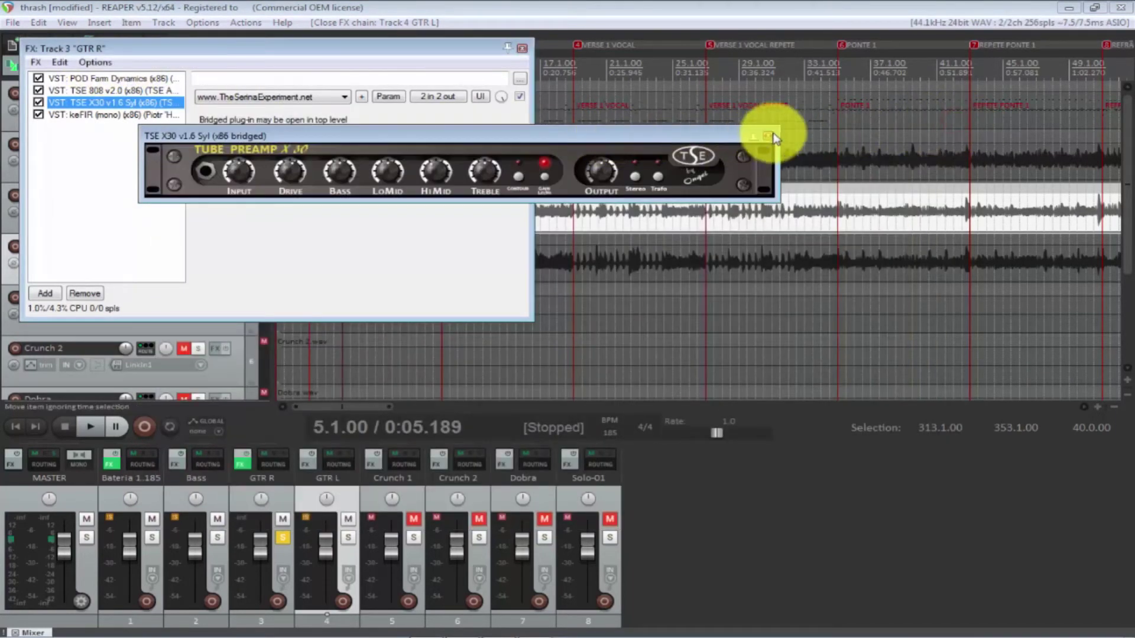
left_click(769, 131)
left_click(65, 61)
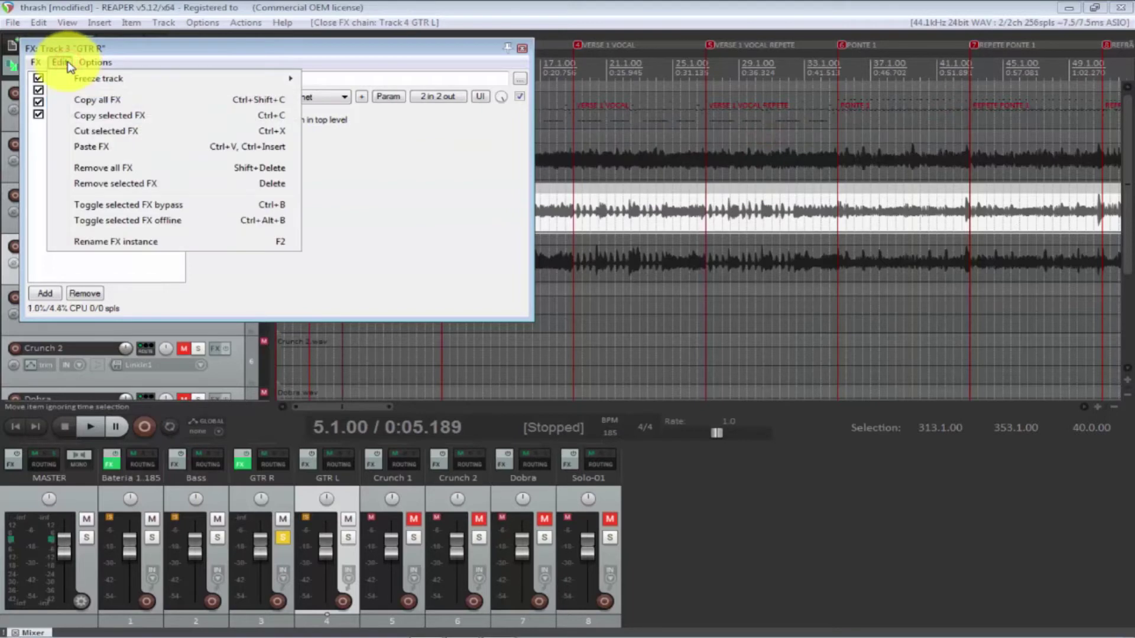
left_click(86, 103)
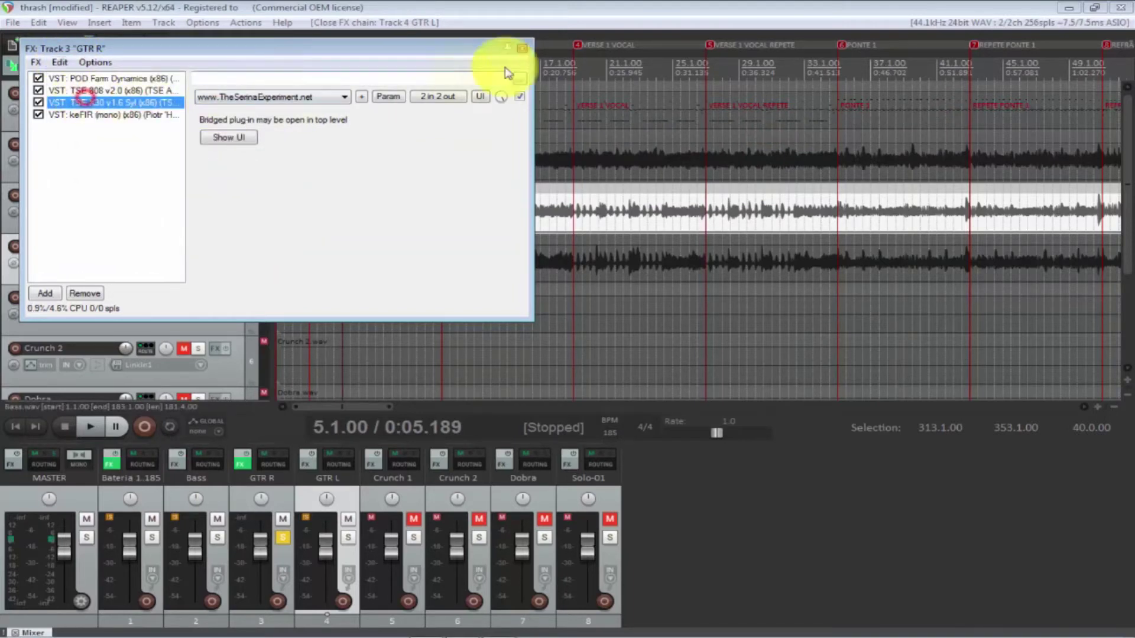
left_click(522, 48)
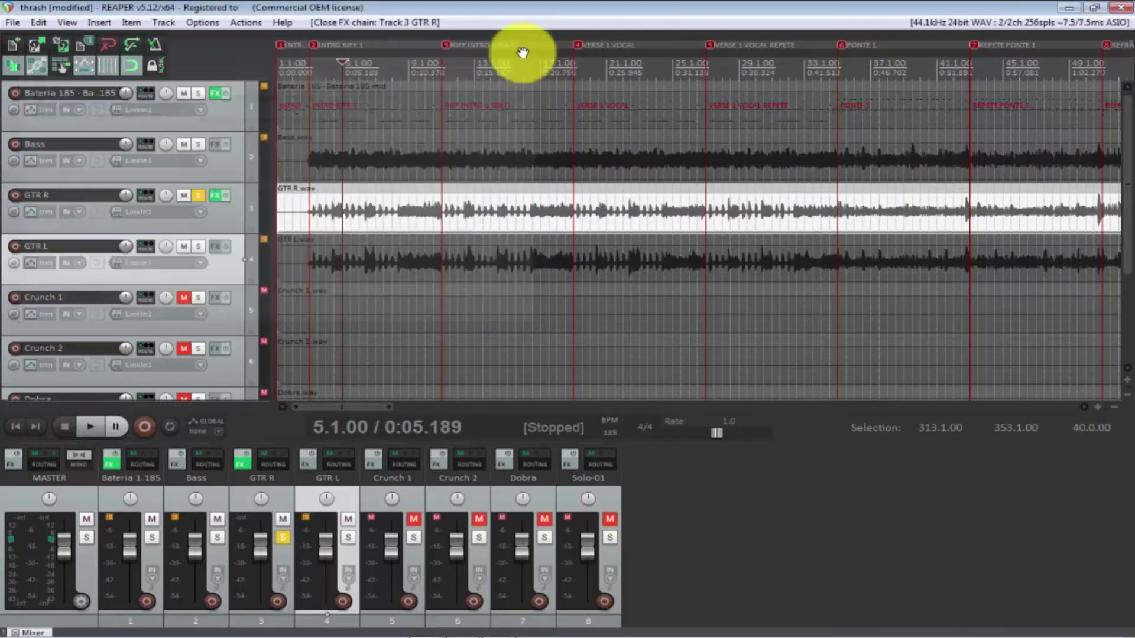
Step: Paste the copied effects into the empty FX chain of the GTR L track and close the opened windows
left_click(214, 246)
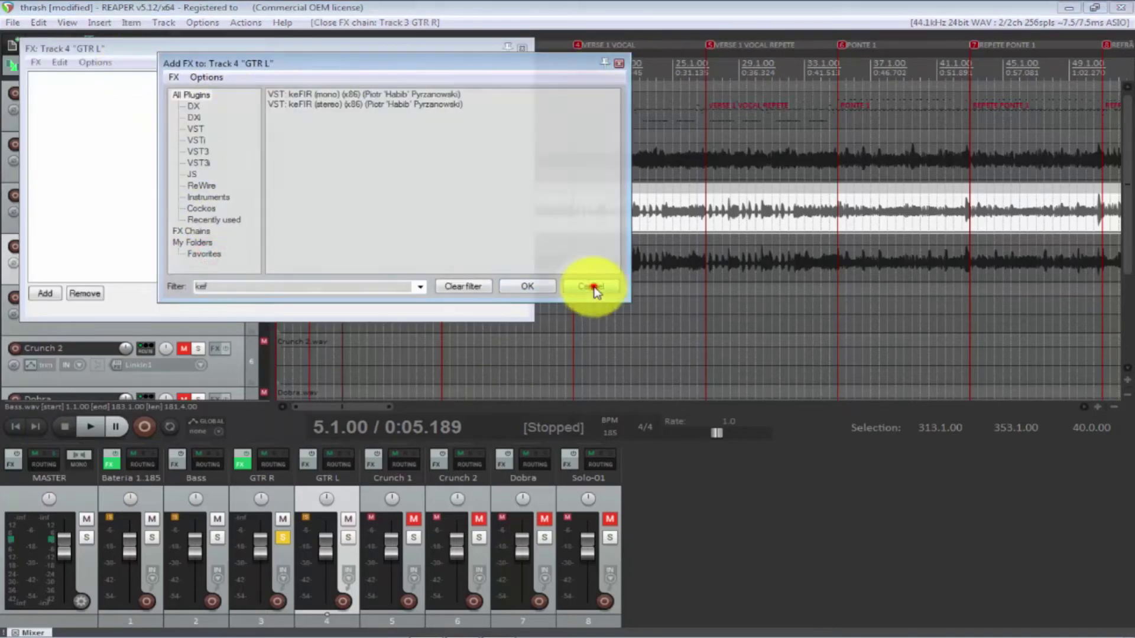
left_click(593, 286)
left_click(65, 63)
left_click(111, 149)
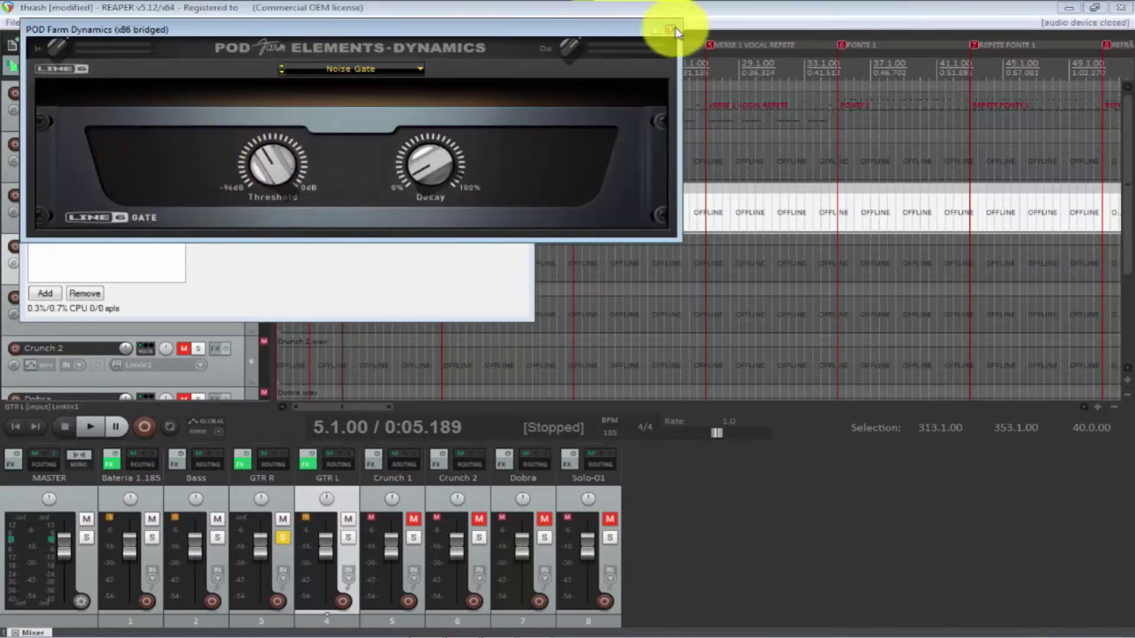
left_click(672, 30)
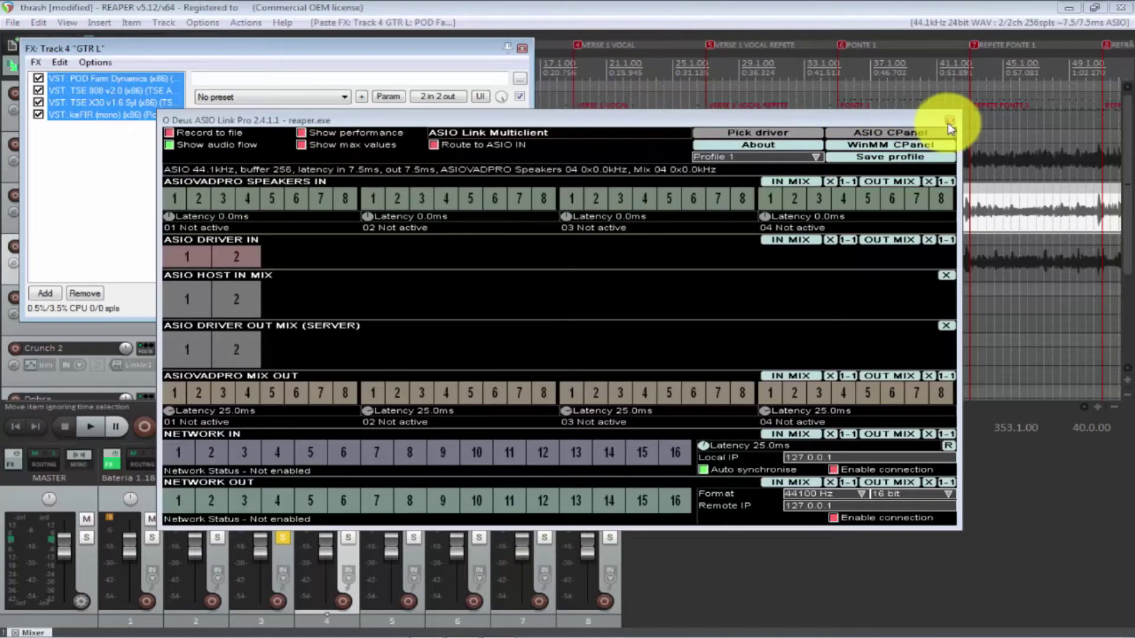
left_click(949, 121)
left_click(126, 182)
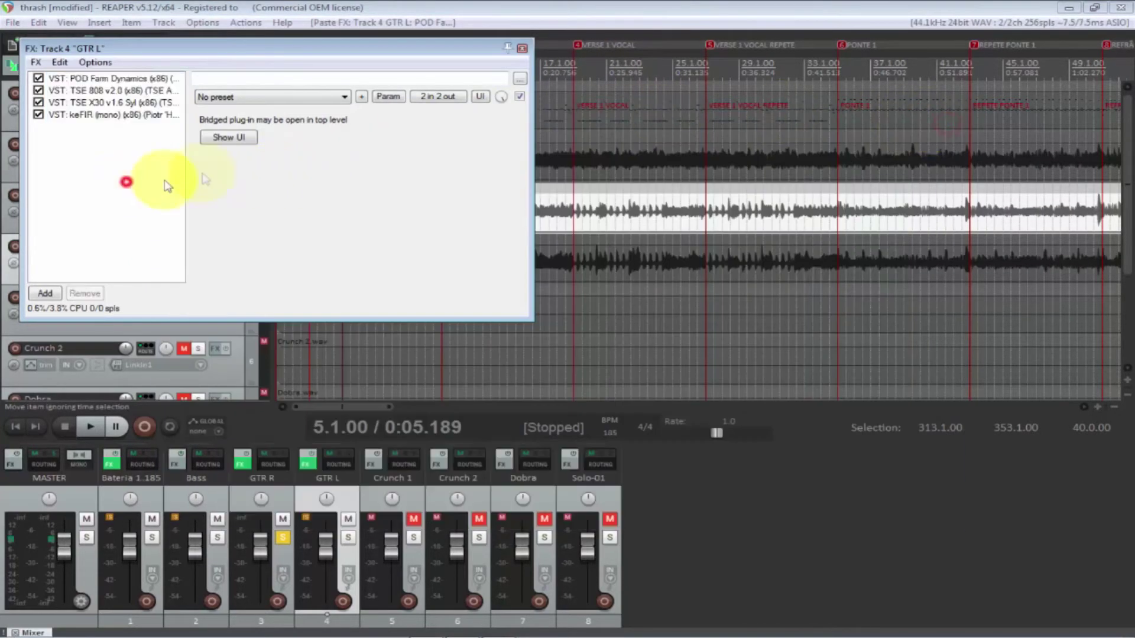
left_click(522, 48)
Step: Solo the GTR L track along with GTR R and play both guitars to compare their sound
left_click(199, 248)
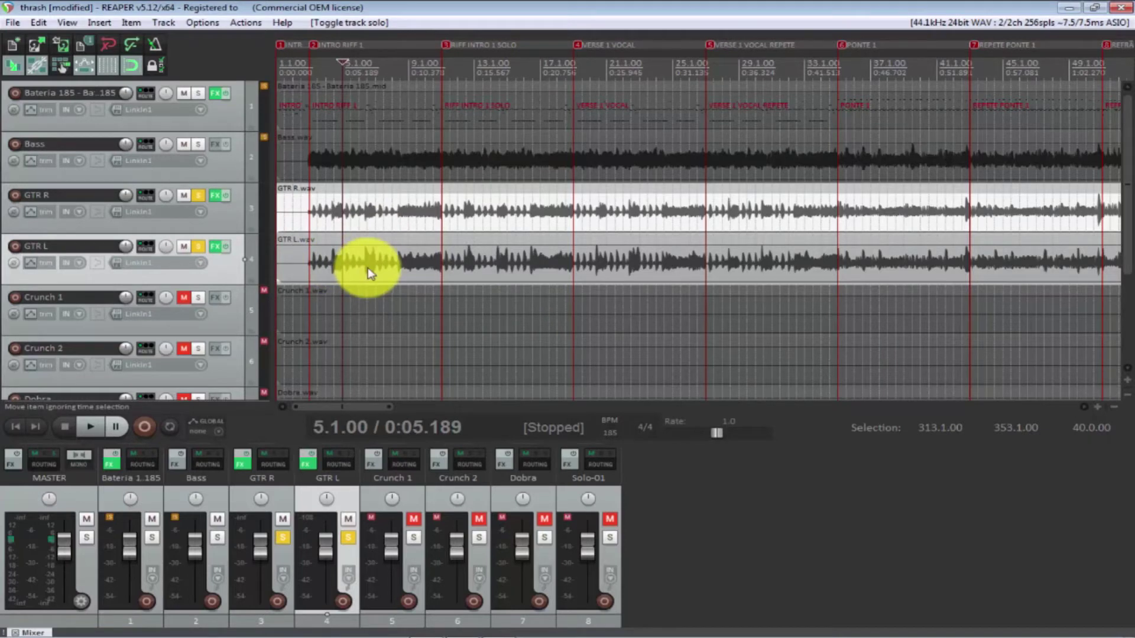
key("space")
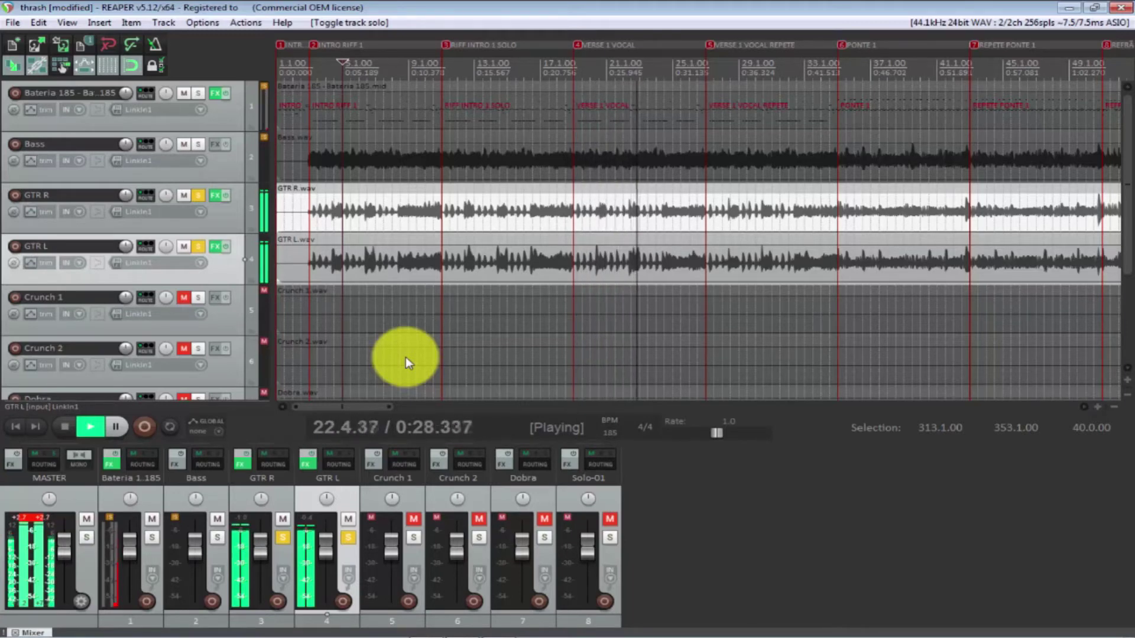
key("space")
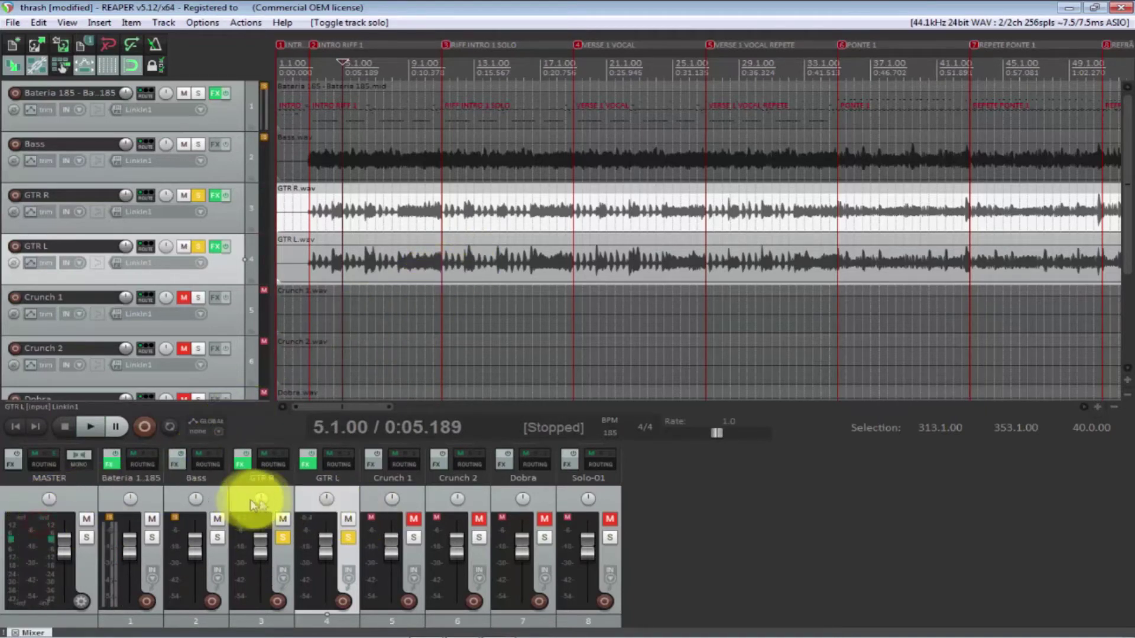
Step: Pan the GTR R track about 70% right and the GTR L track to the left
left_click_drag(261, 498, 261, 491)
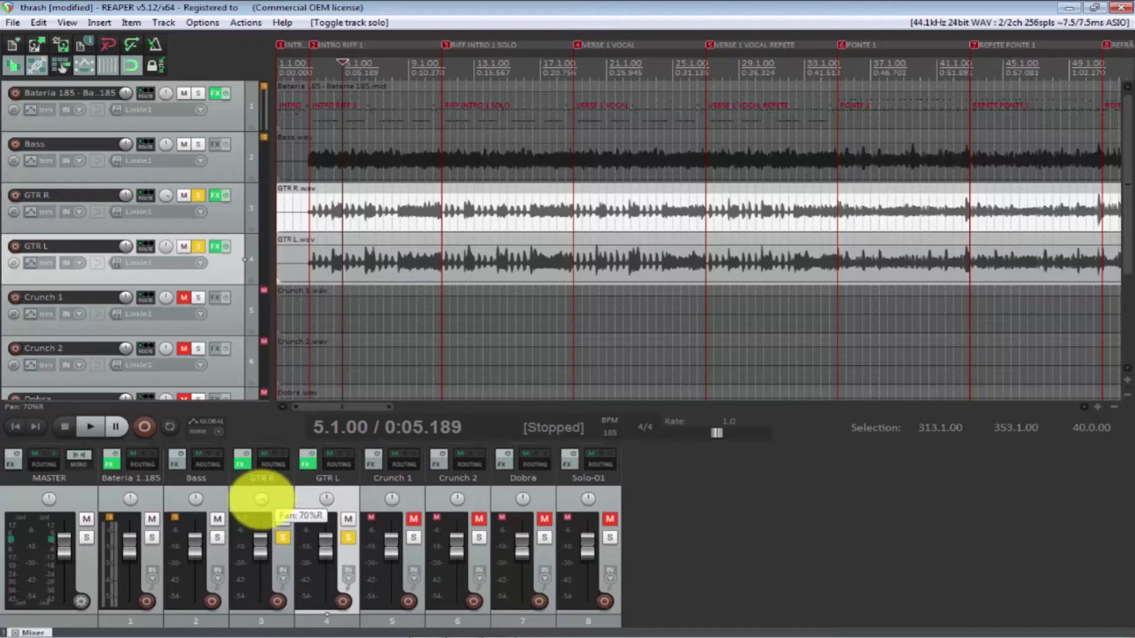
left_click_drag(261, 499, 257, 497)
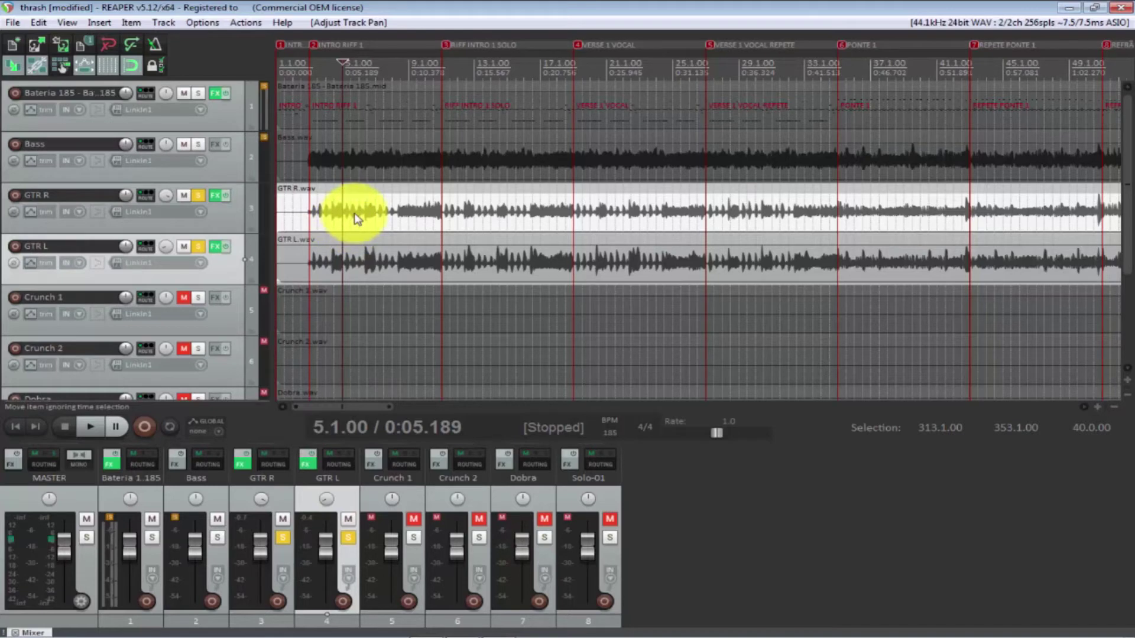
Step: Play the panned guitars to check their levels, resetting the peak indicators on the GTR R, GTR L and master channels
key("space")
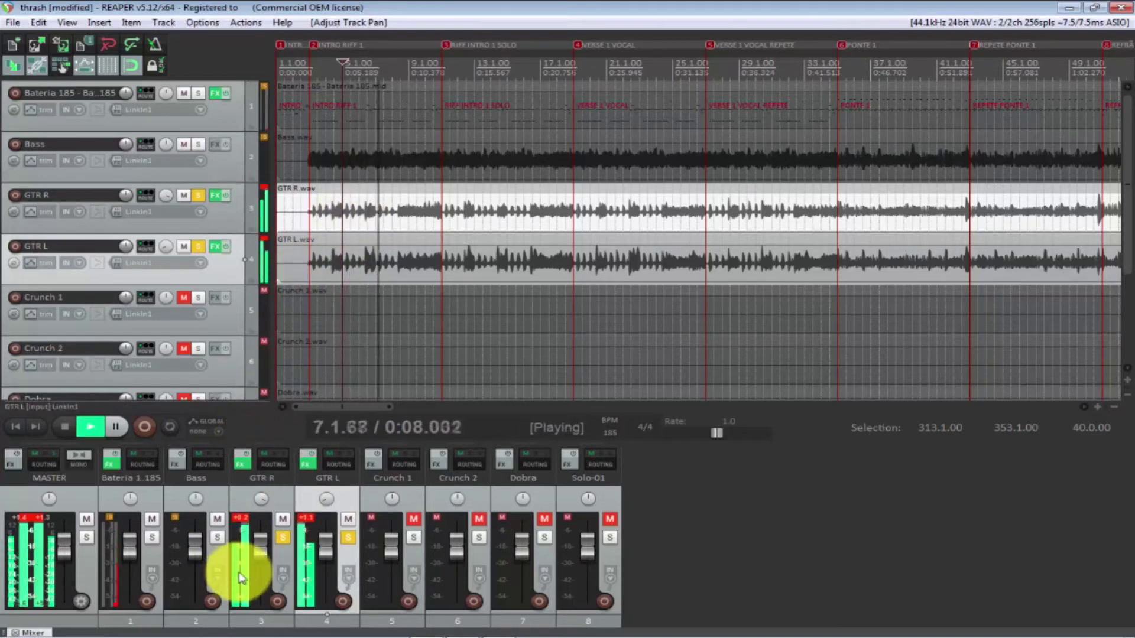
left_click(306, 517)
left_click(245, 521)
left_click(25, 518)
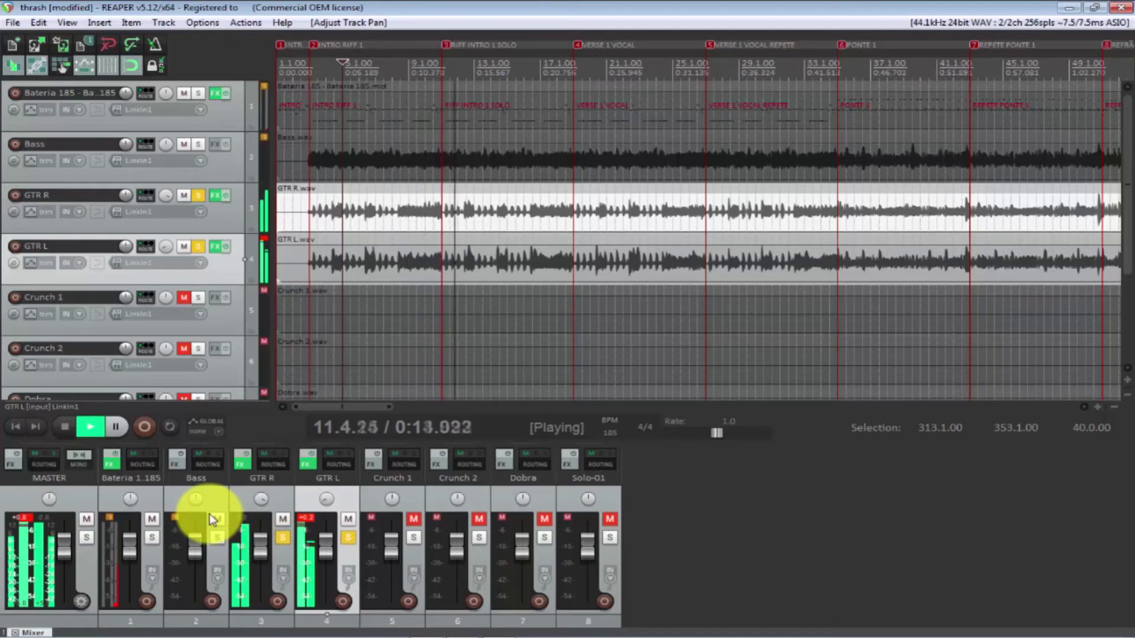
left_click(308, 522)
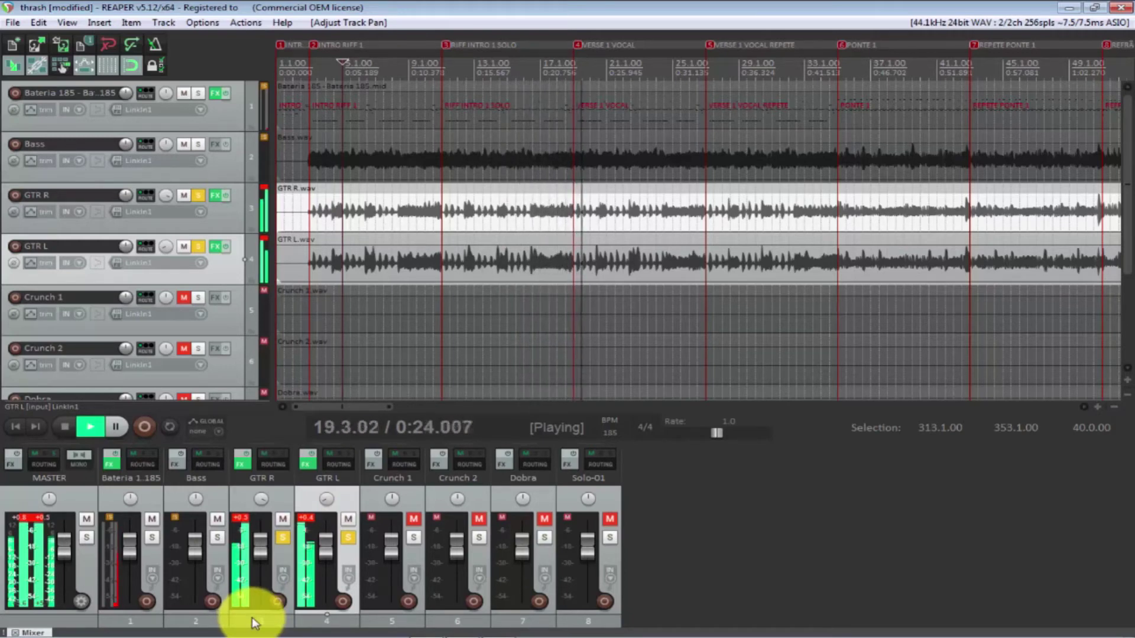
key("space")
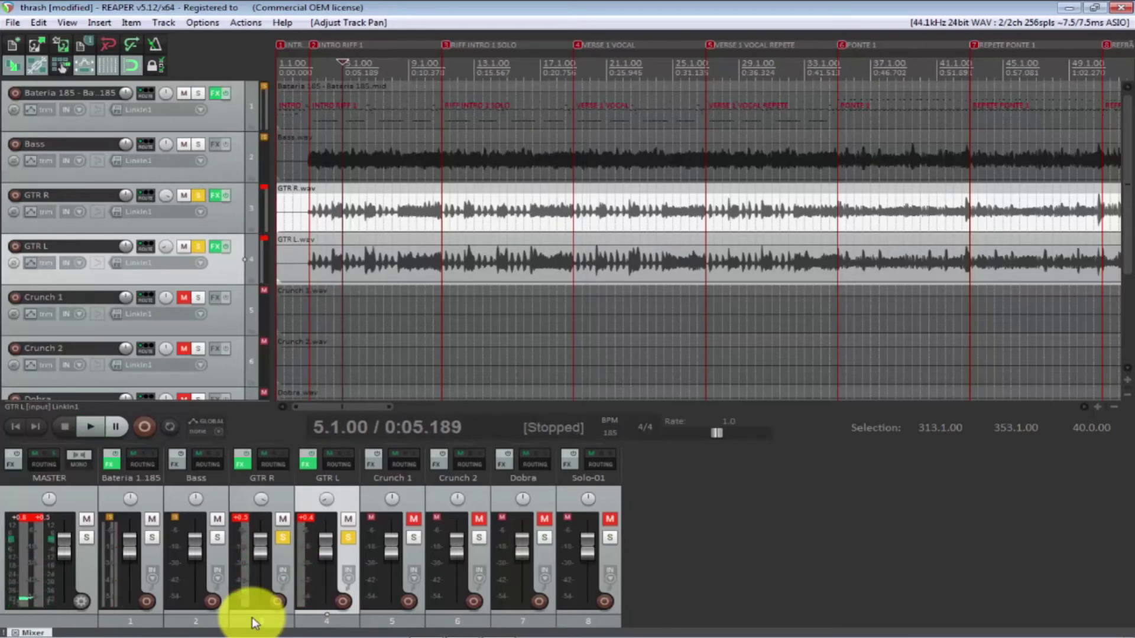
left_click(28, 518)
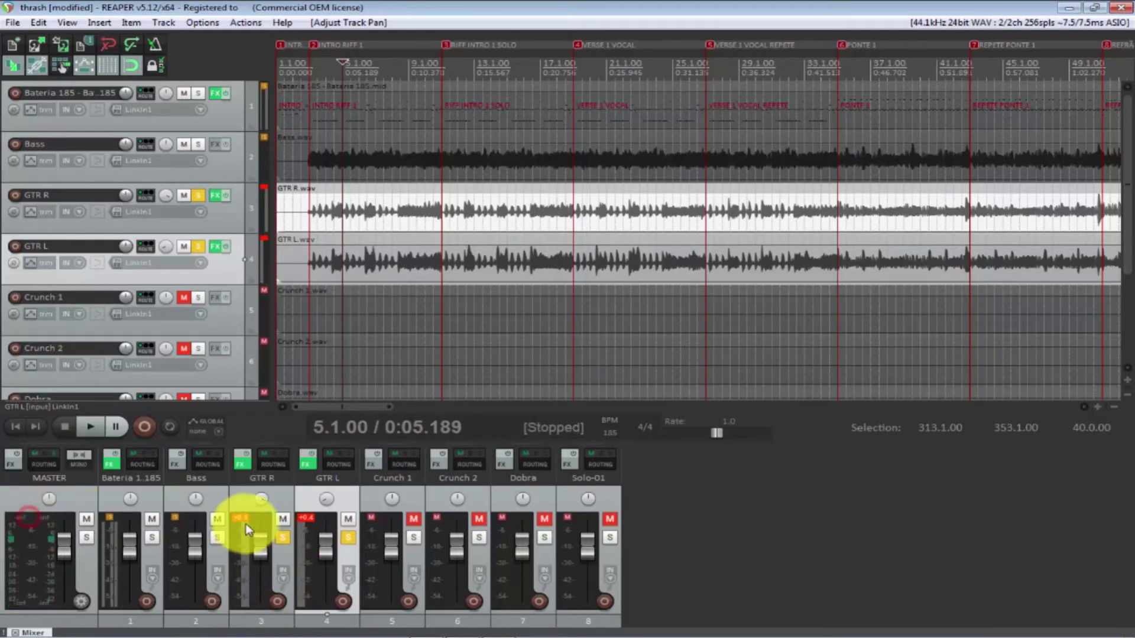
left_click(304, 520)
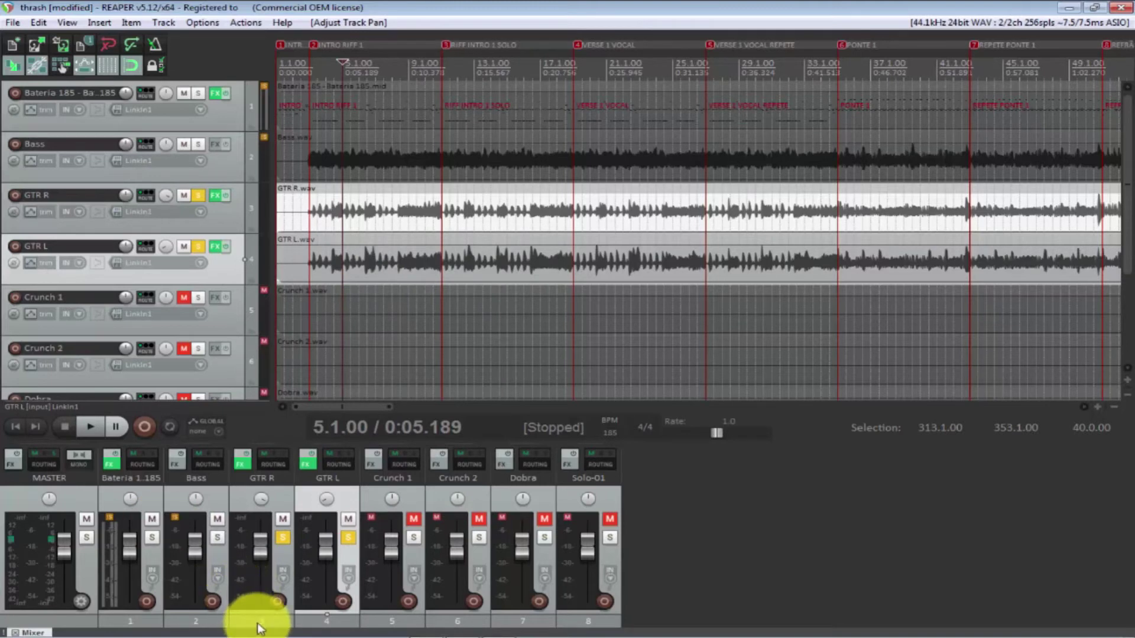
Step: Lower the volume faders of the GTR R and GTR L tracks slightly
left_click(255, 555)
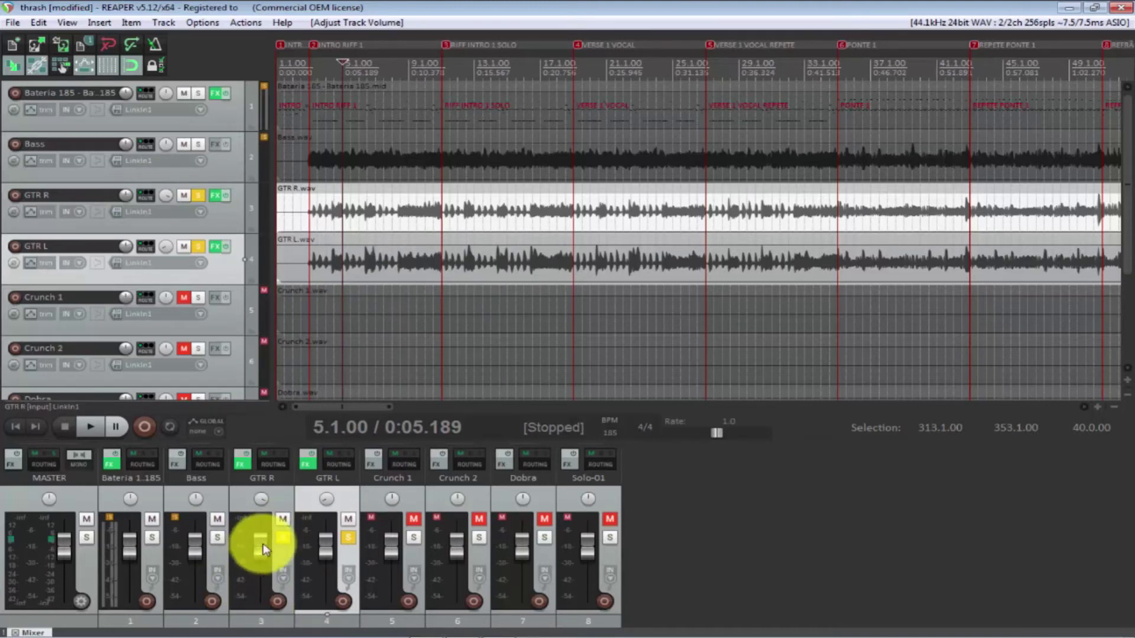
left_click_drag(265, 555, 266, 544)
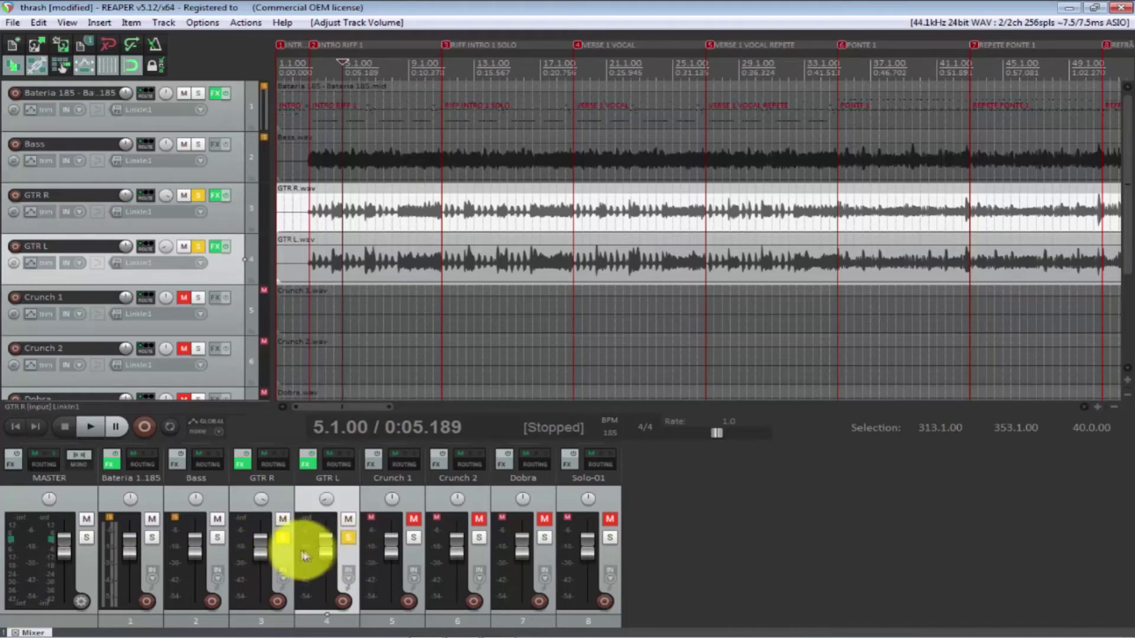
mouse_move(320, 545)
left_mouse_down()
mouse_move(321, 555)
mouse_move(316, 546)
left_mouse_up()
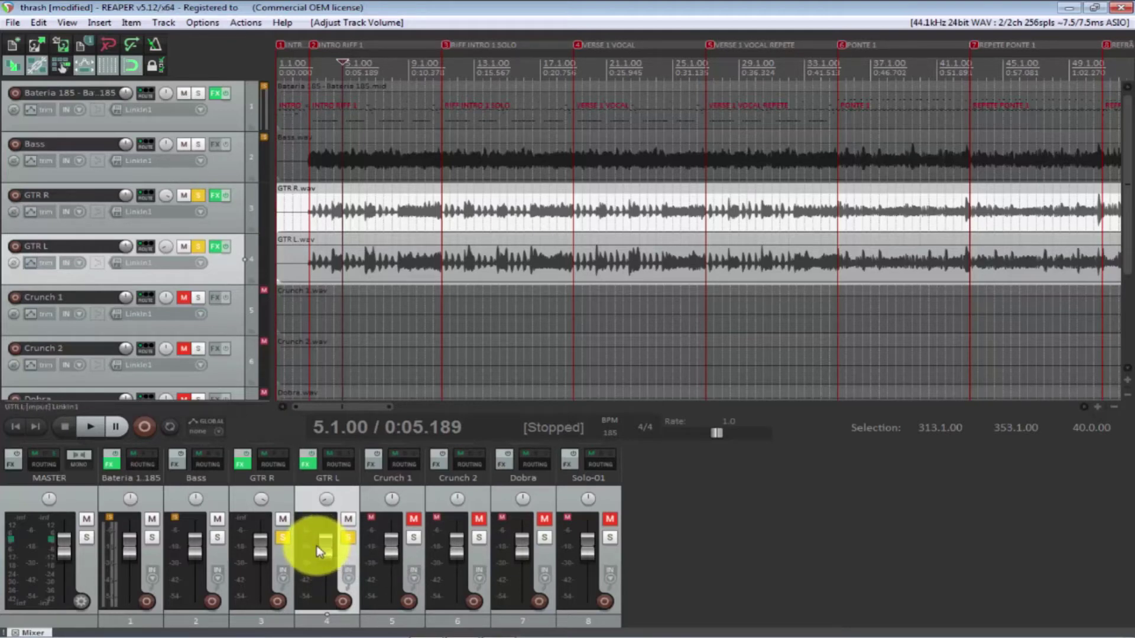
Step: Play both soloed guitars from bar 4 to recheck their levels
left_click(329, 210)
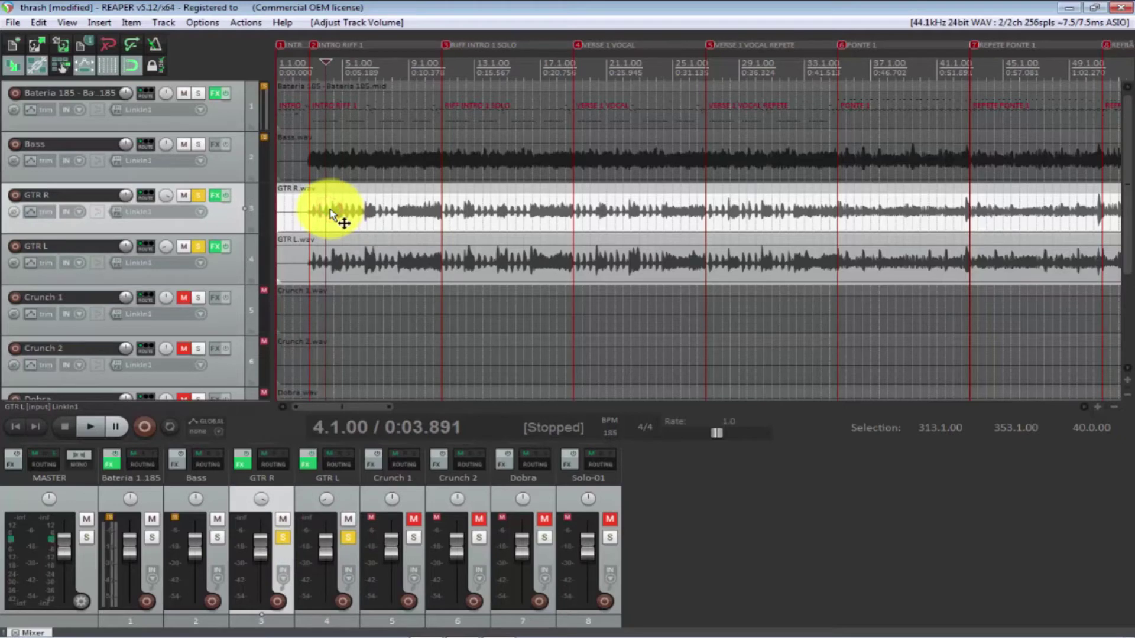
key("space")
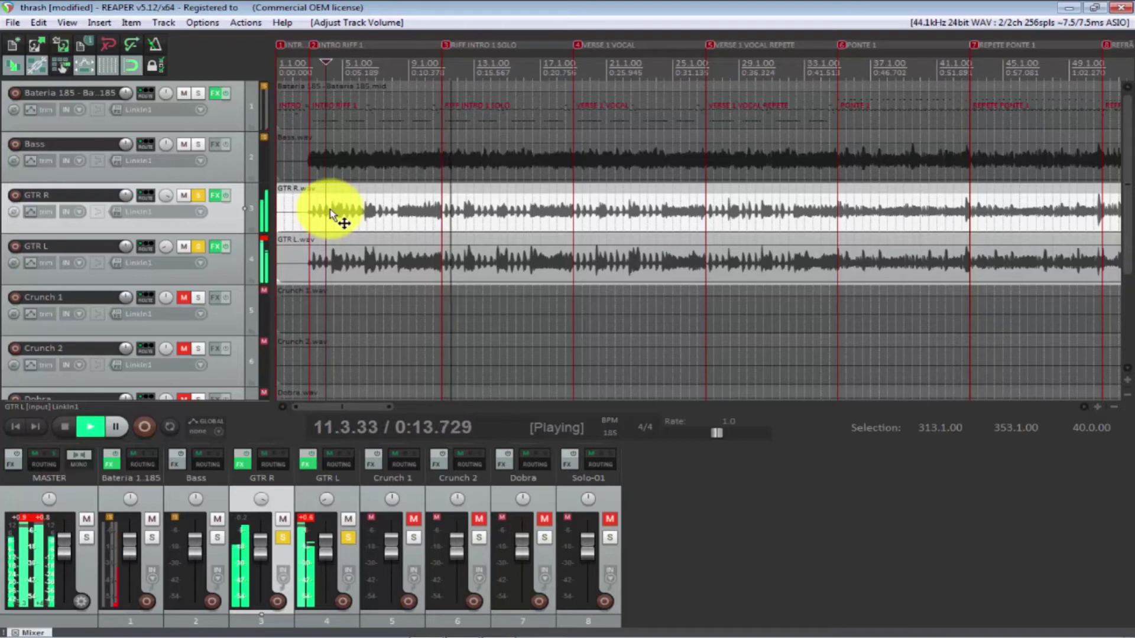
key("space")
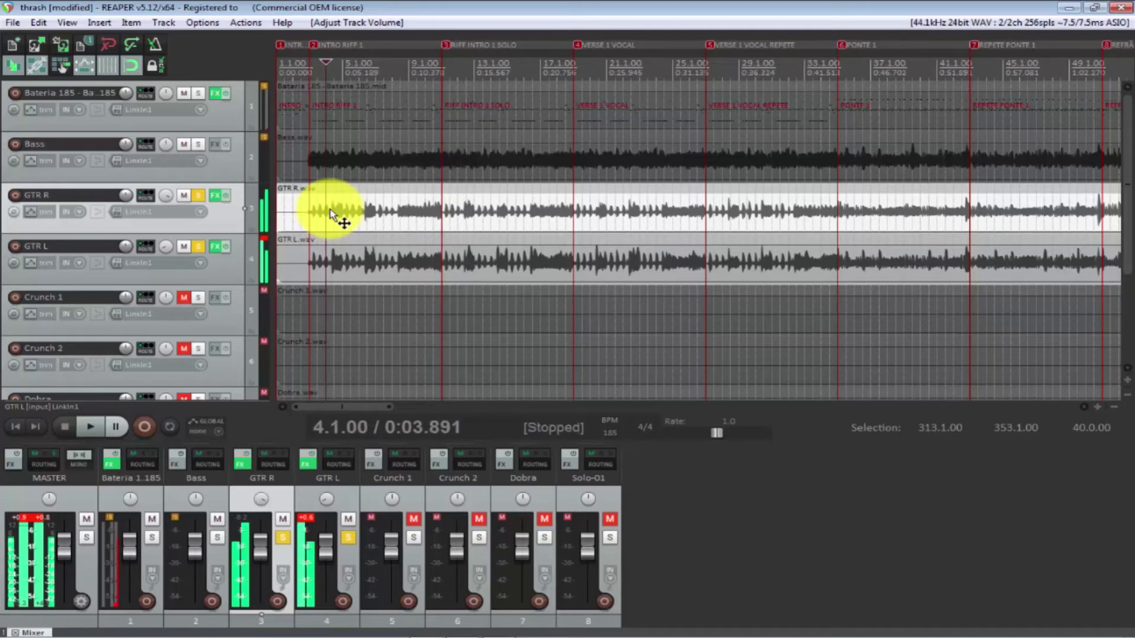
Step: Save the project and move the GTR L track above the GTR R track
key("ctrl+s")
left_click_drag(72, 251, 71, 190)
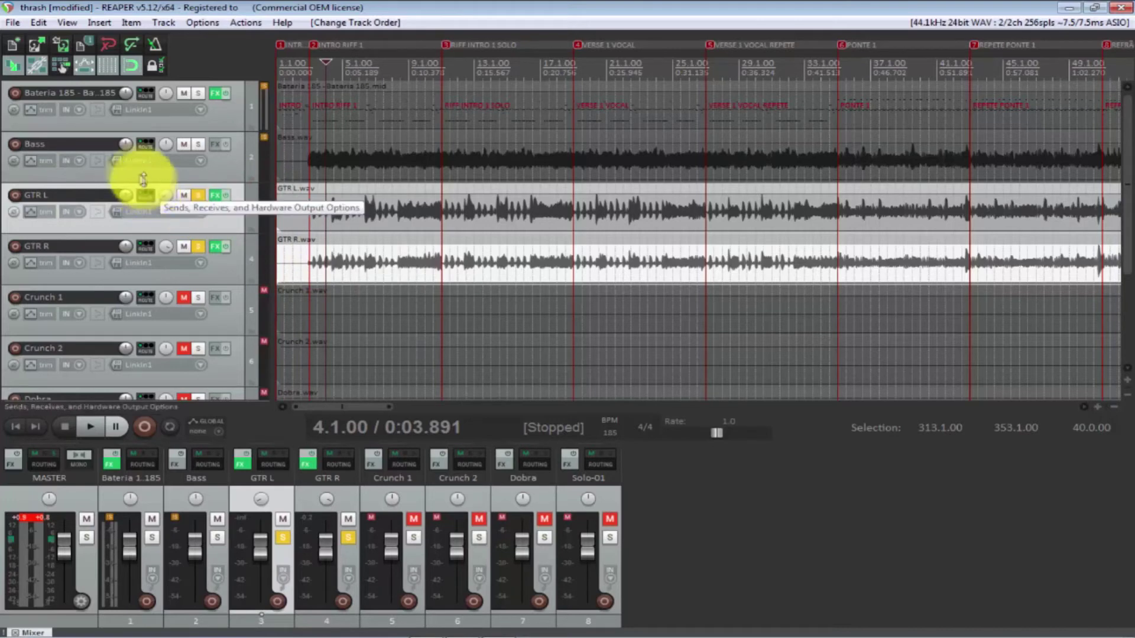
Step: Unsolo the GTR L and GTR R tracks and mute the Bass track
left_click(199, 196)
left_click(198, 246)
left_click(183, 195)
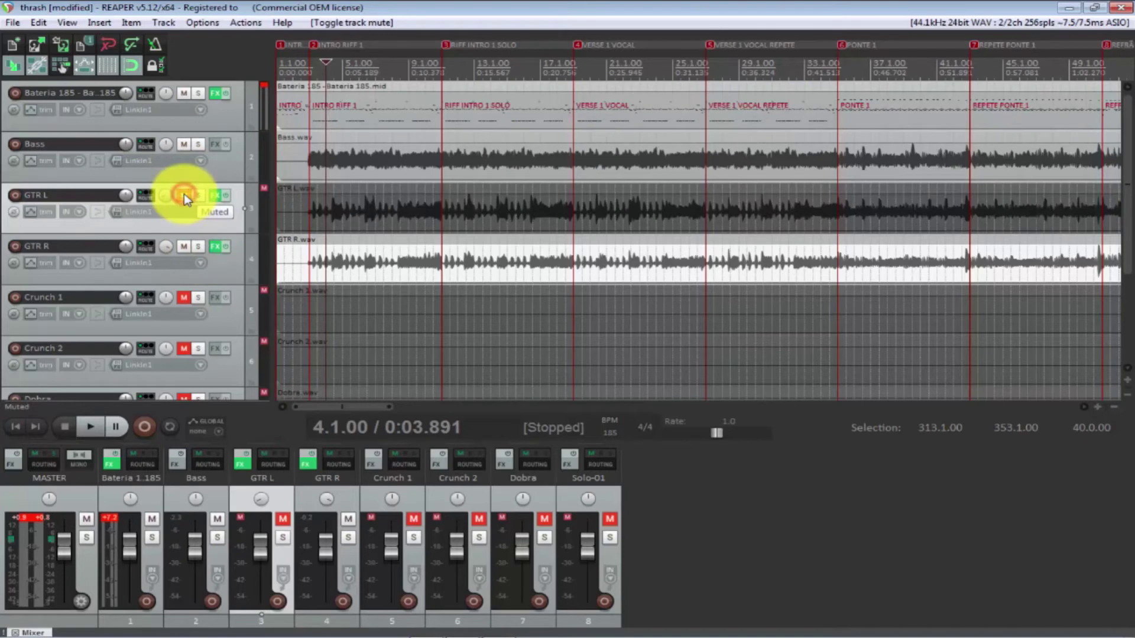
left_click(184, 195)
left_click(183, 144)
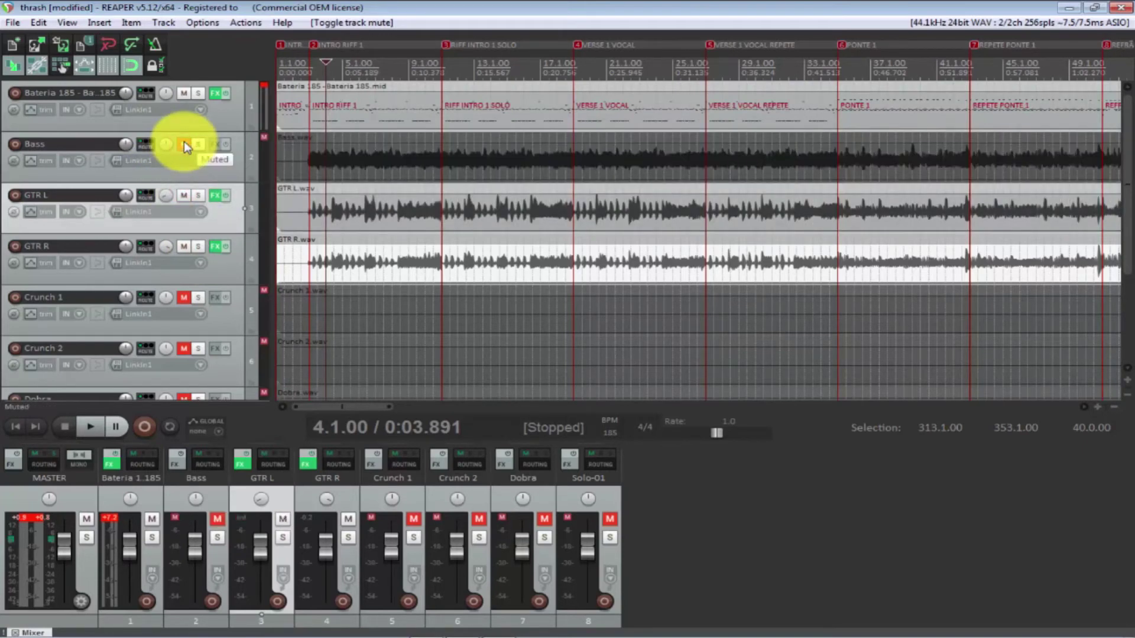
Step: Play the project from its start to hear both guitars together with the drums
left_click(17, 425)
key("space")
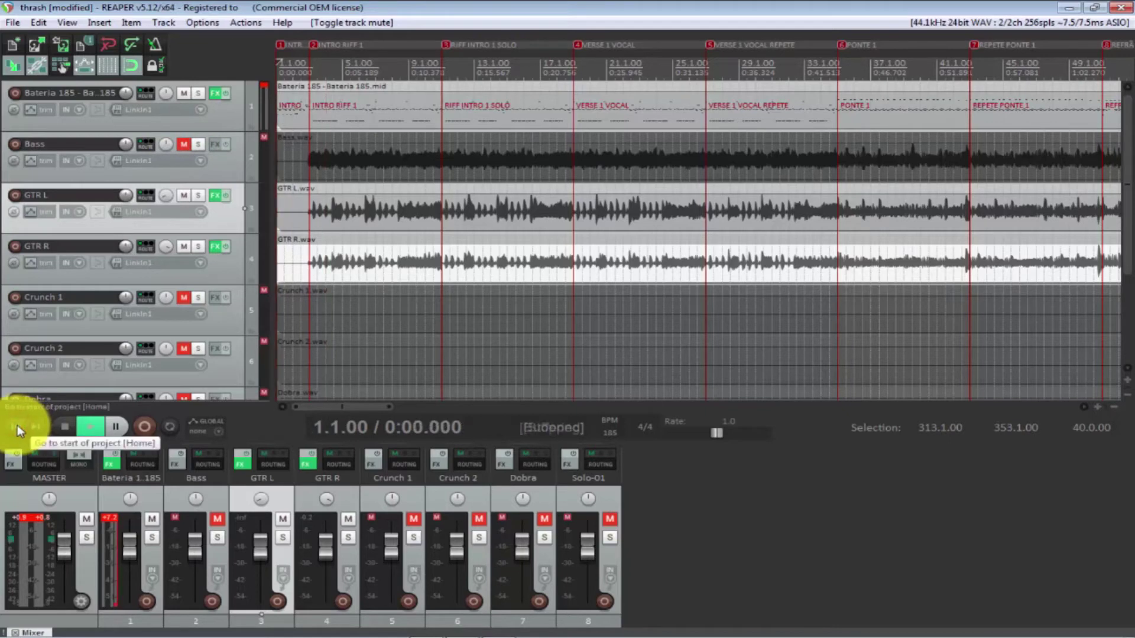
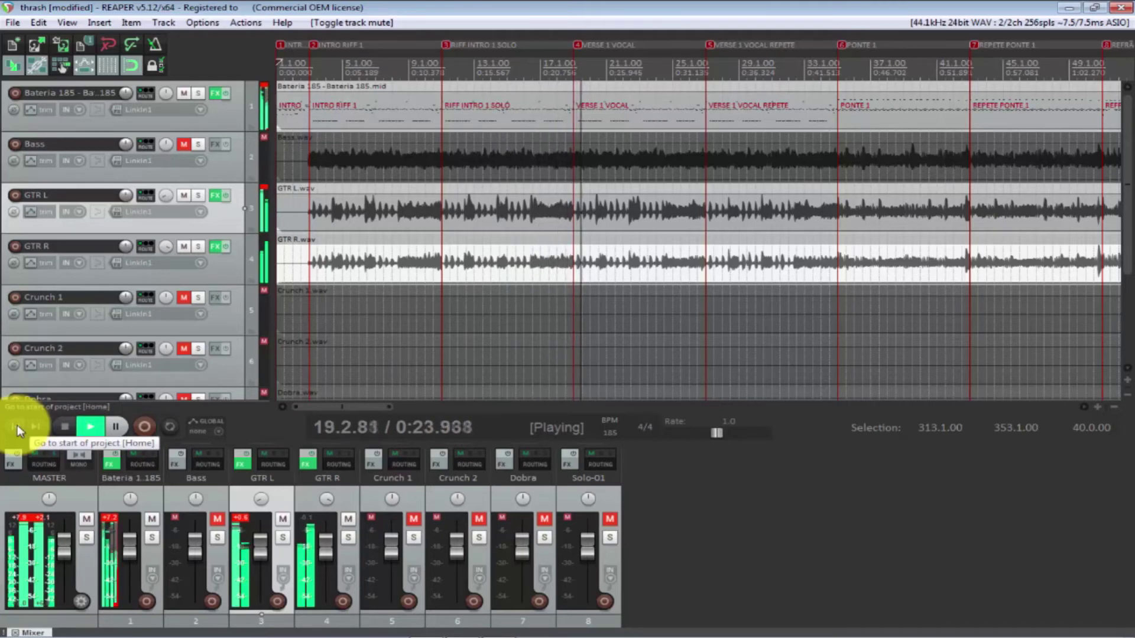
key("space")
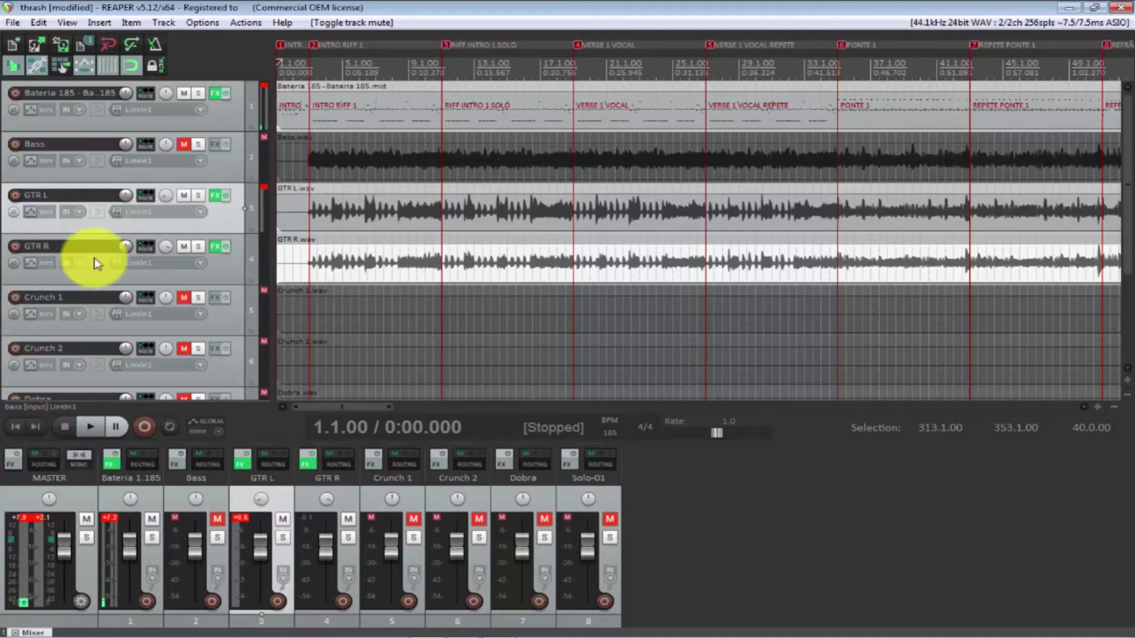
right_click(81, 125)
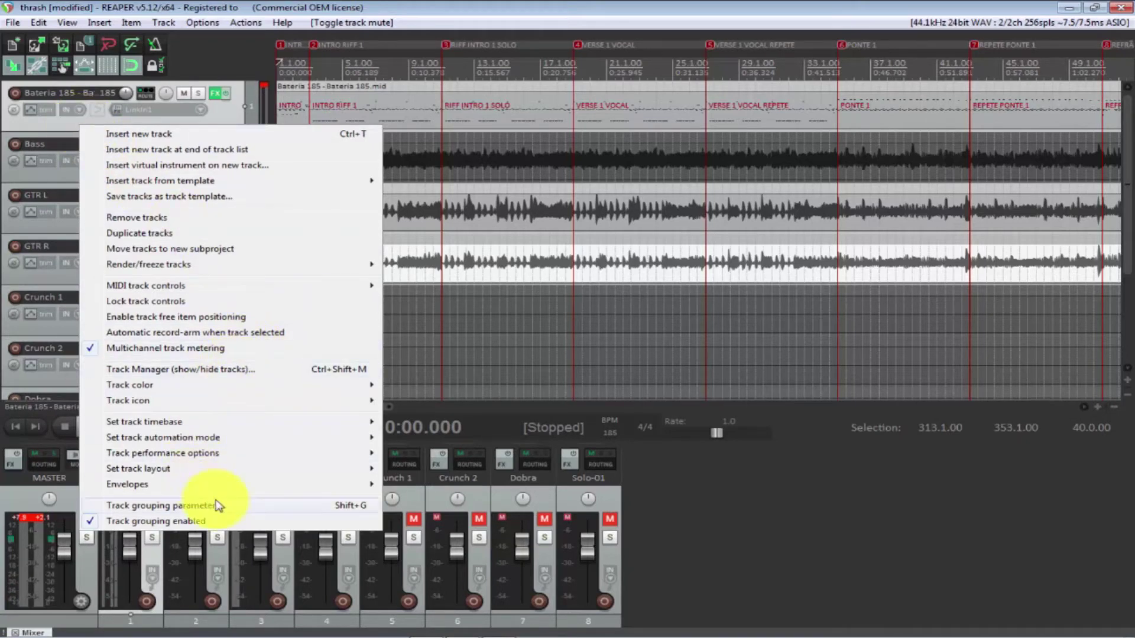
mouse_move(225, 485)
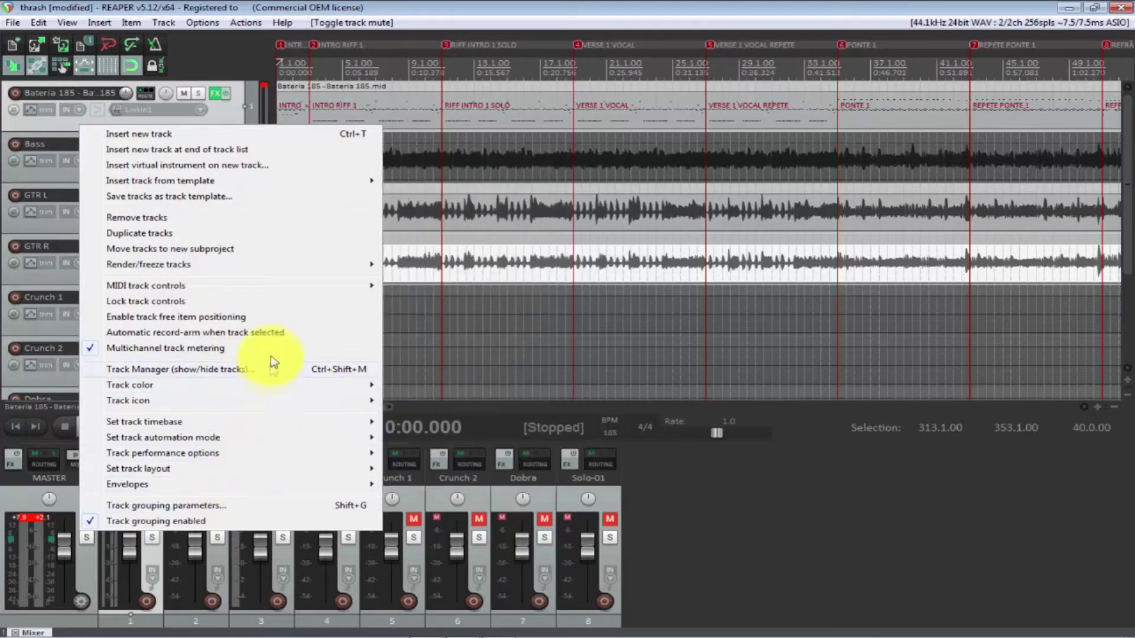
mouse_move(260, 293)
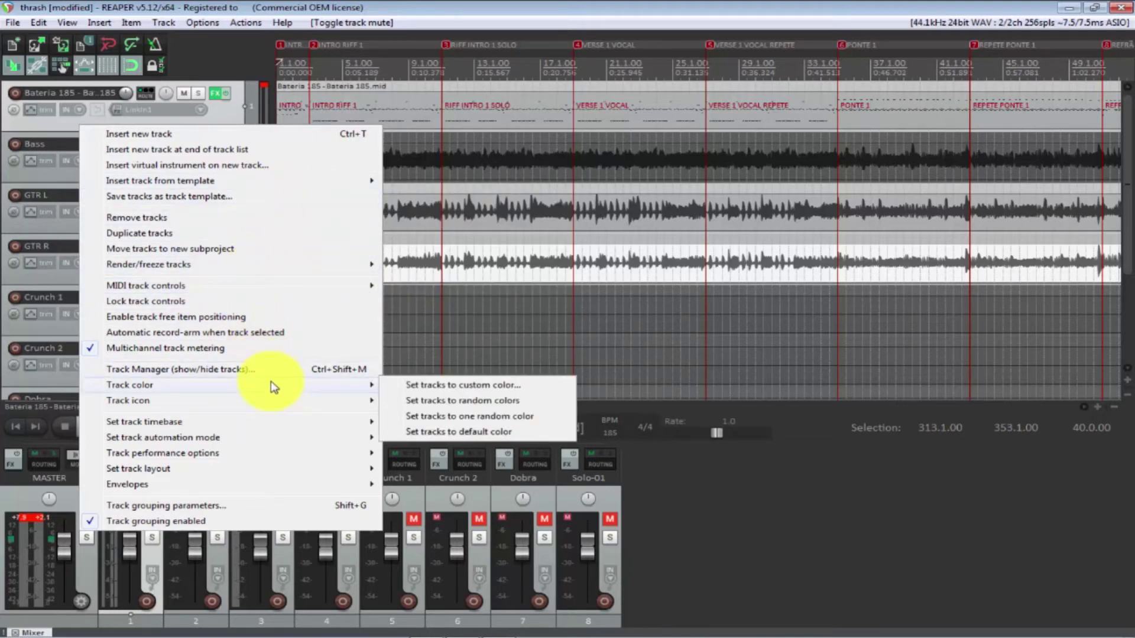
mouse_move(271, 400)
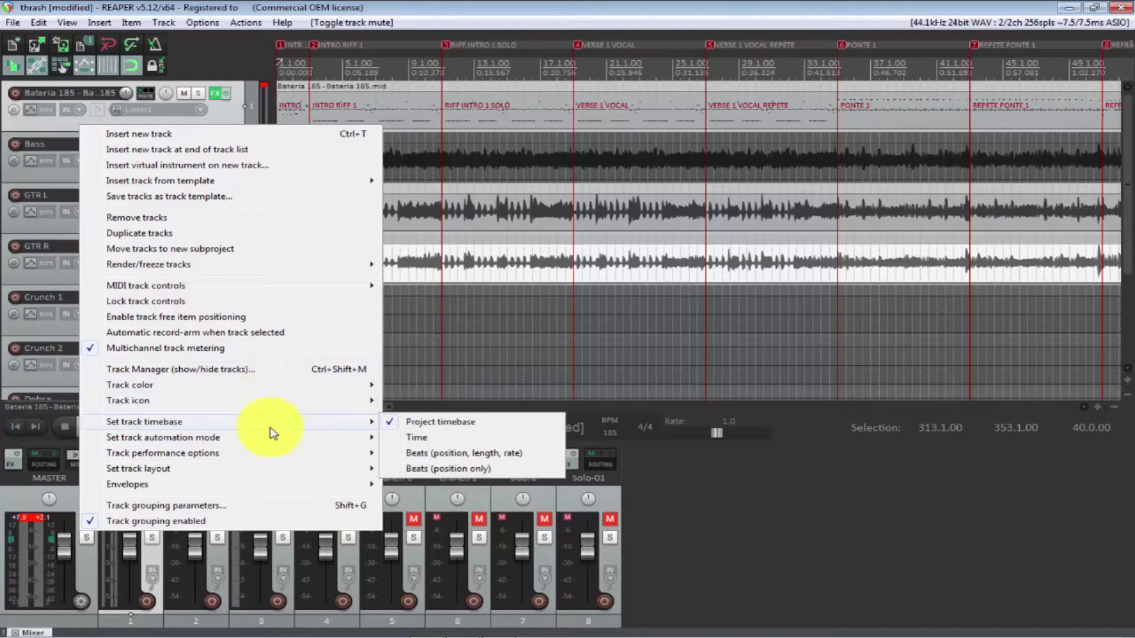
mouse_move(267, 442)
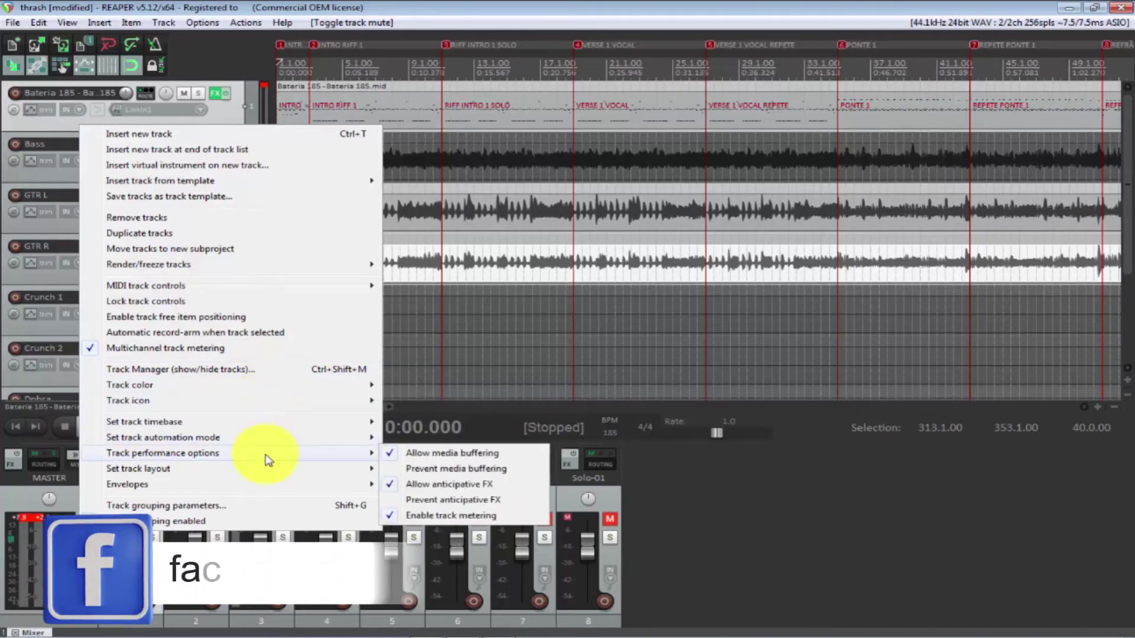
mouse_move(263, 478)
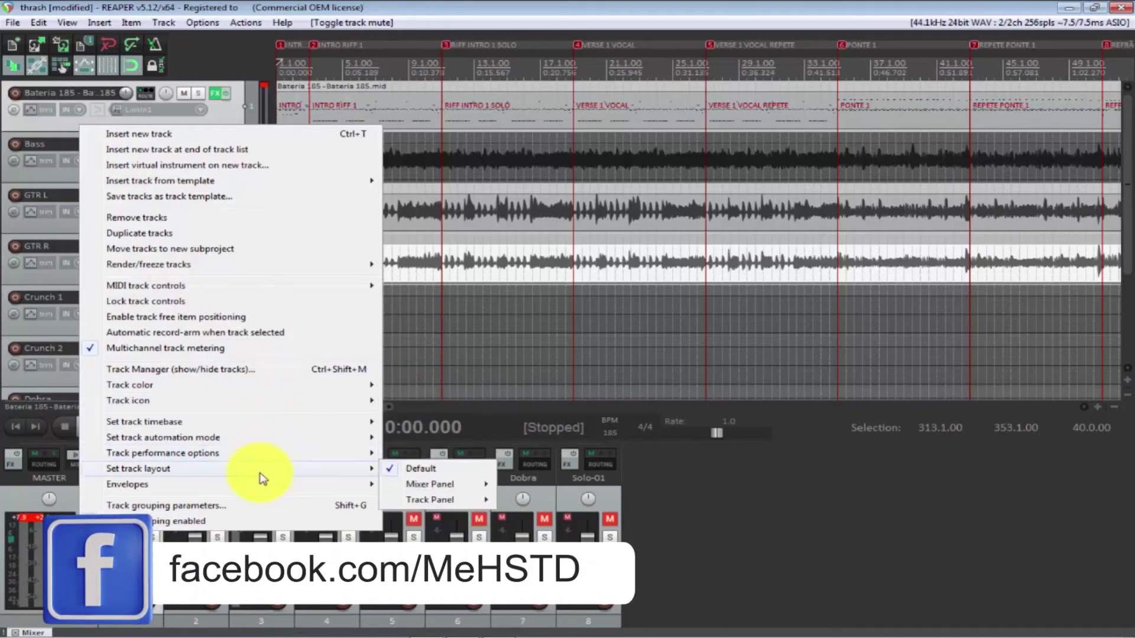
mouse_move(445, 485)
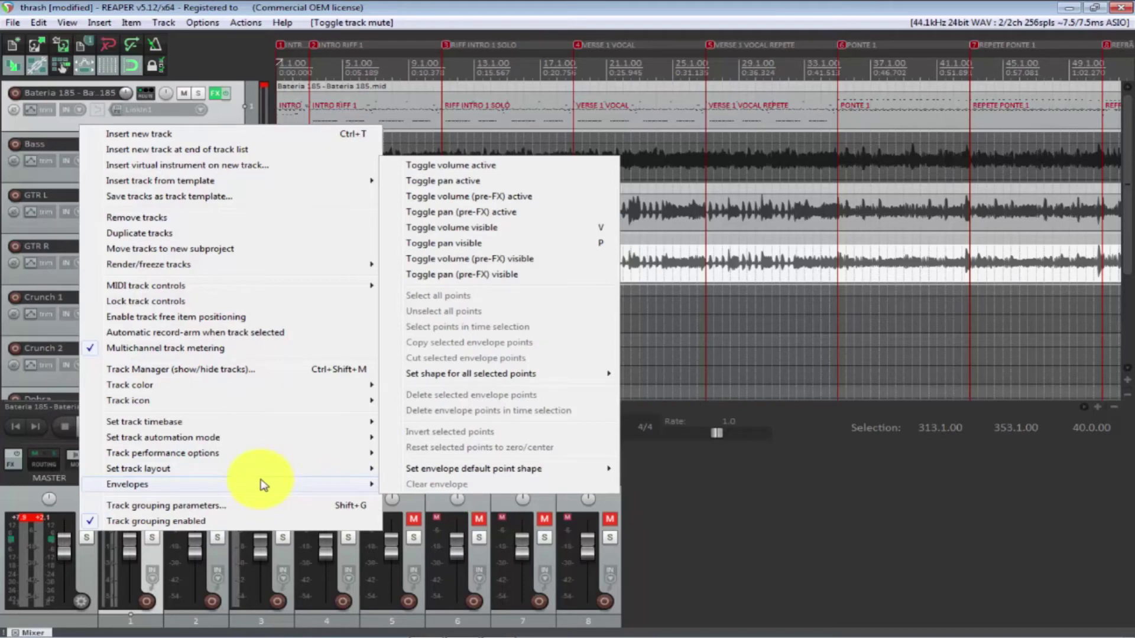
mouse_move(183, 425)
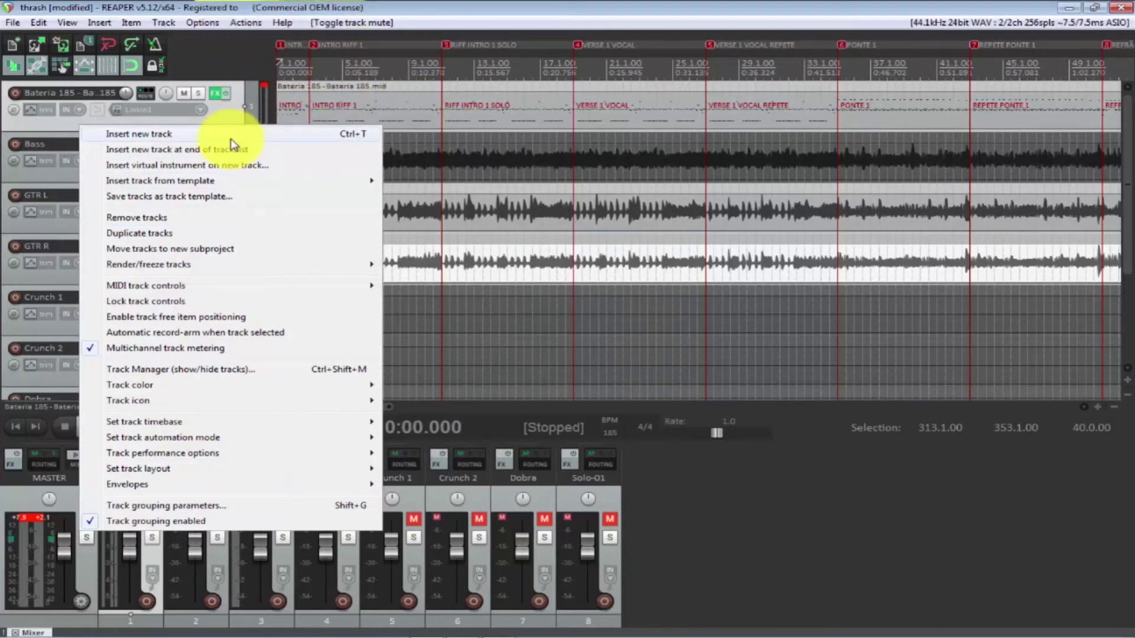
left_click(247, 171)
left_click(306, 288)
type("kef")
key("BackSpace")
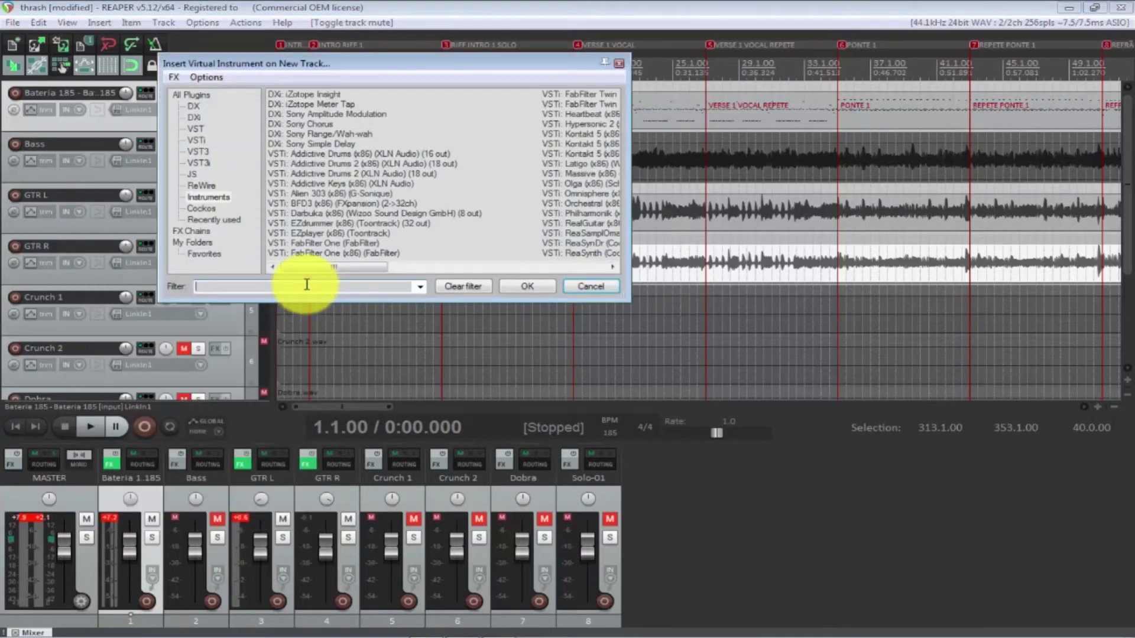
left_click(582, 288)
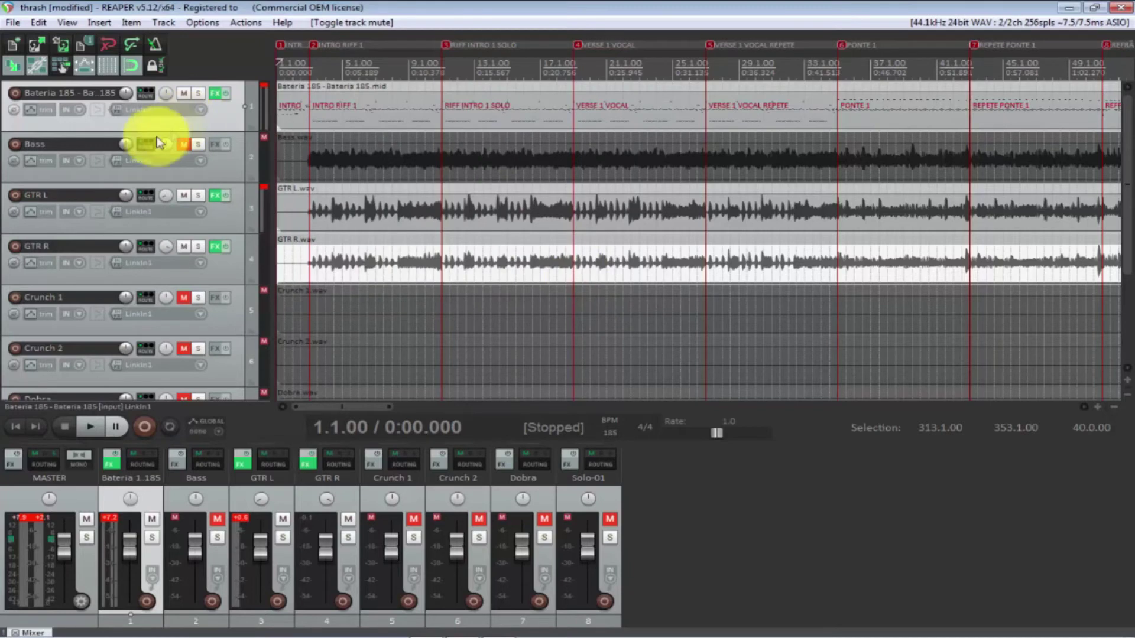
Step: Set the Bateria 185 track's input to the four-channel option ReaRoute 13..ReaRoute 16
left_click(201, 109)
mouse_move(276, 139)
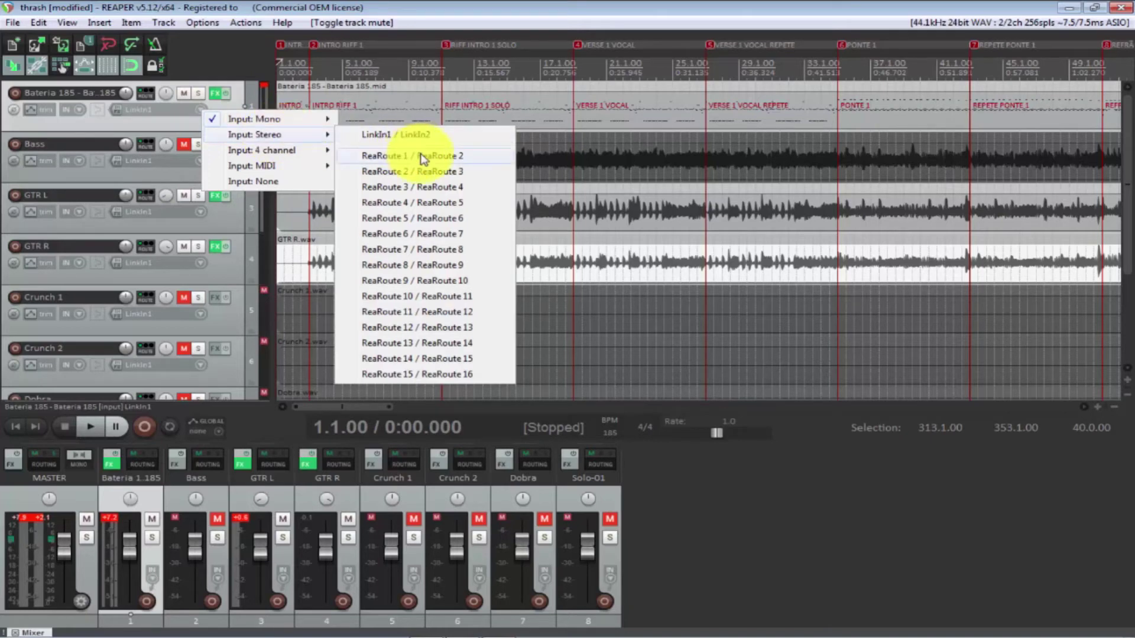
mouse_move(307, 155)
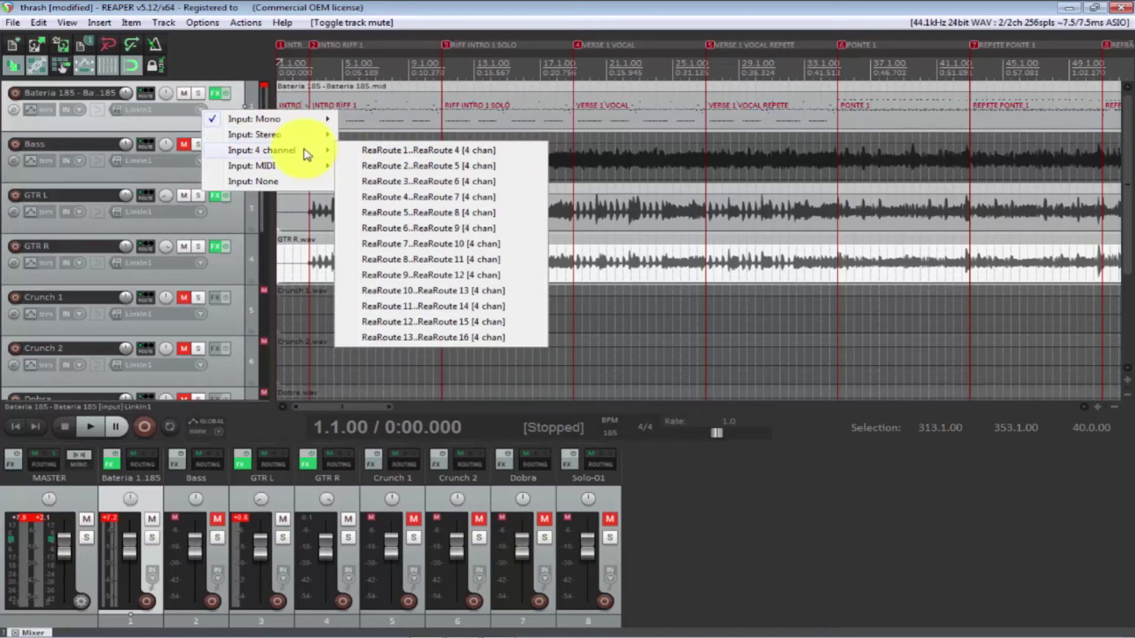
left_click(443, 337)
Step: Play the mix from bar 4 to check the drum track with its four-channel input
left_click(328, 122)
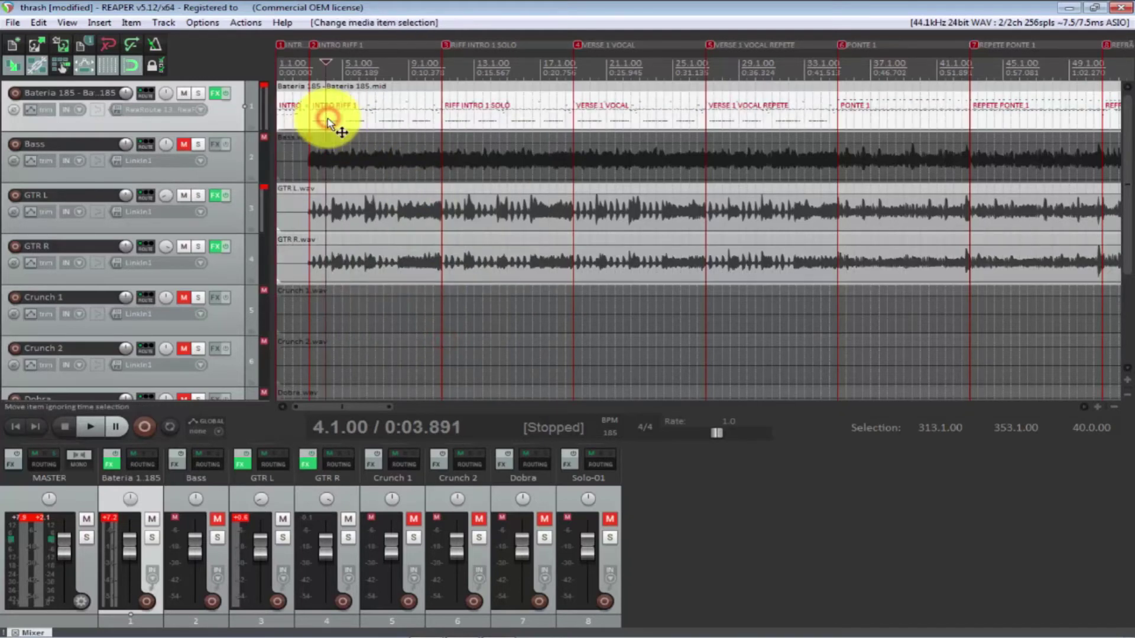
key("space")
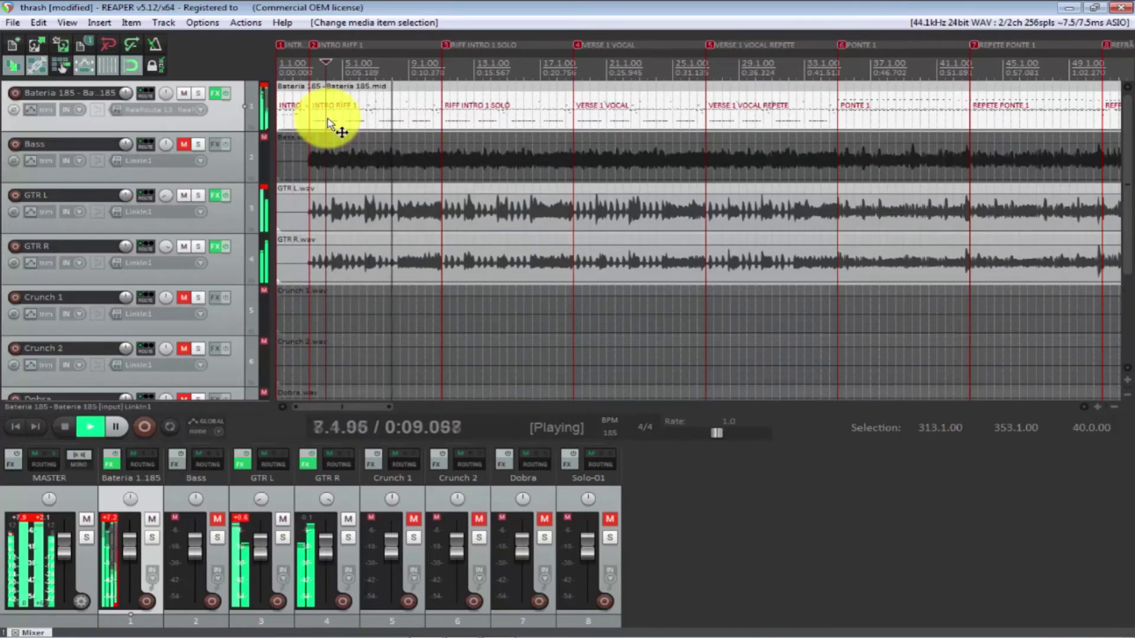
key("space")
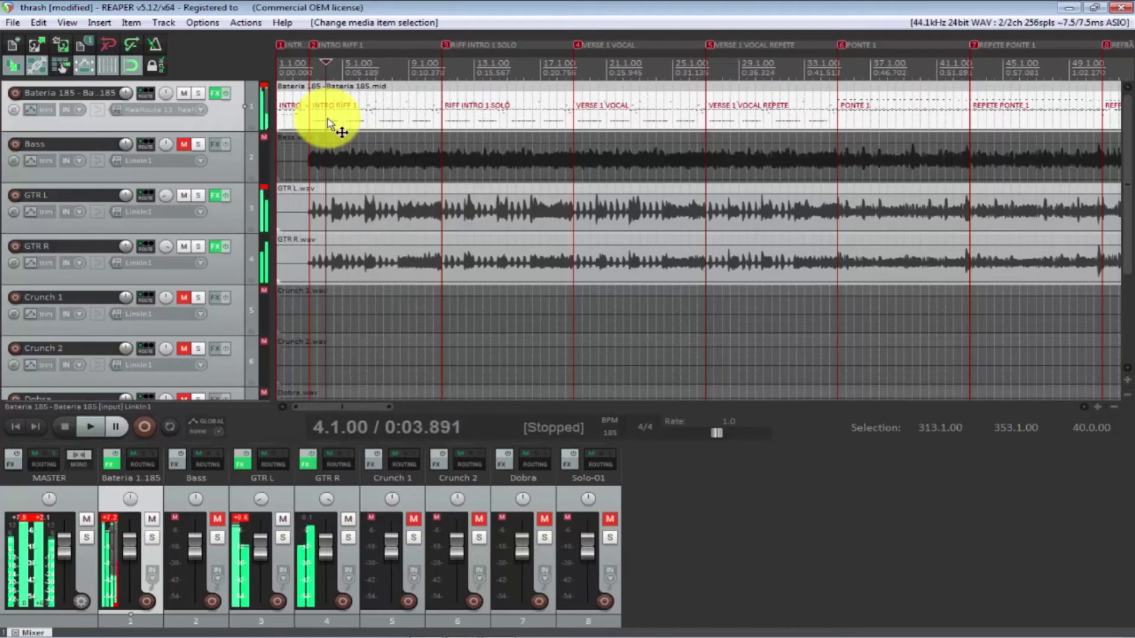
Step: Check the Bateria 185 track's input options, and set its record mode to output (multichannel)
left_click(330, 118)
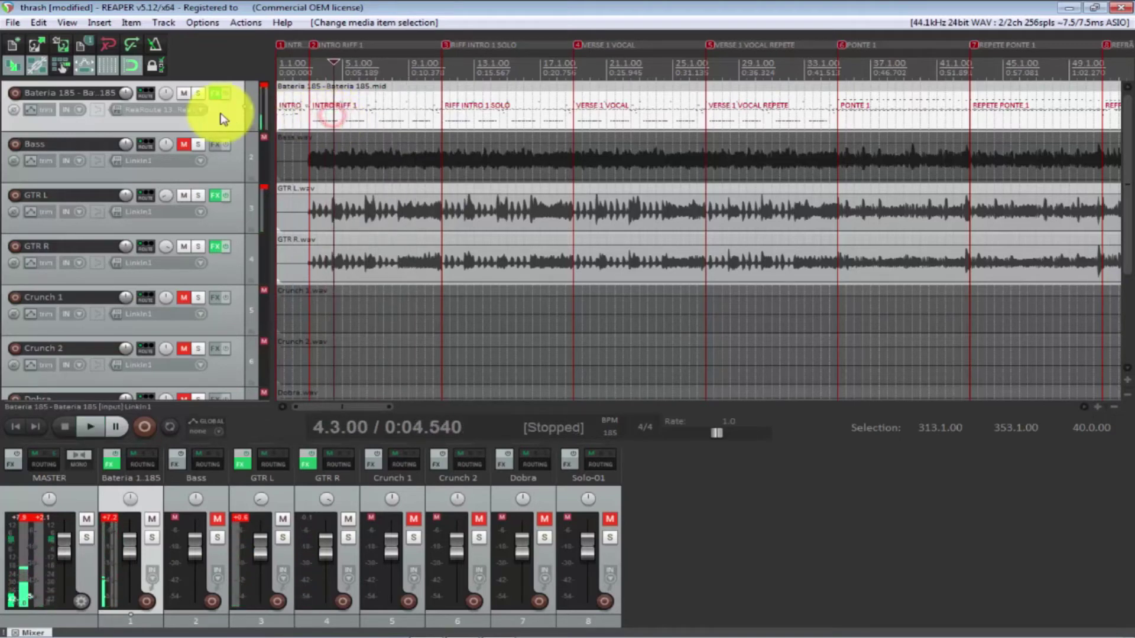
left_click(201, 112)
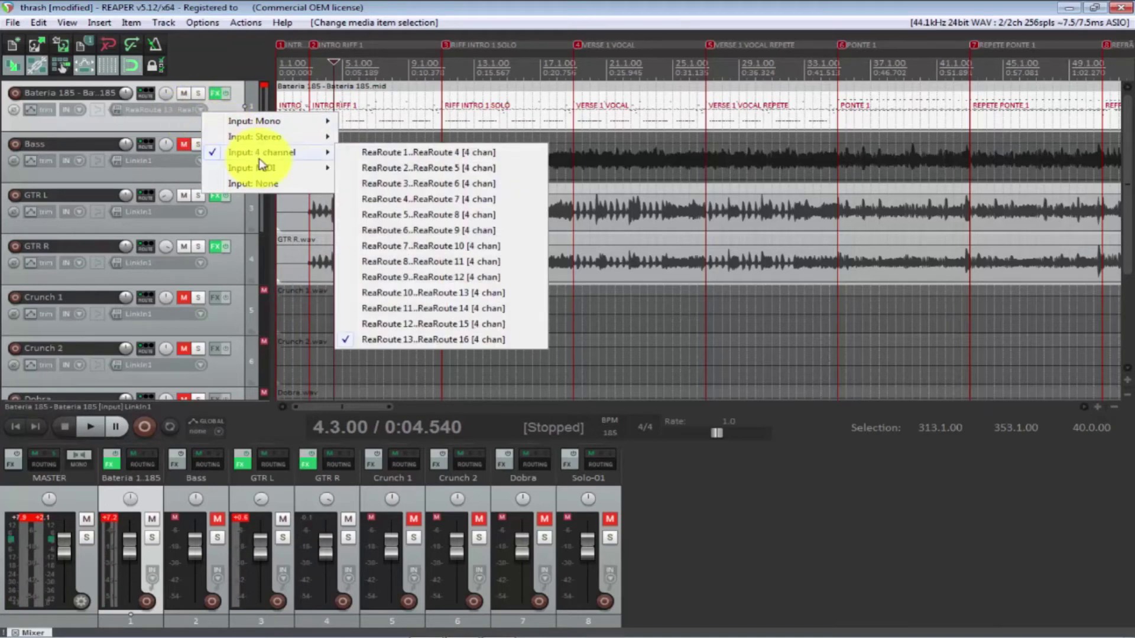
left_click(88, 117)
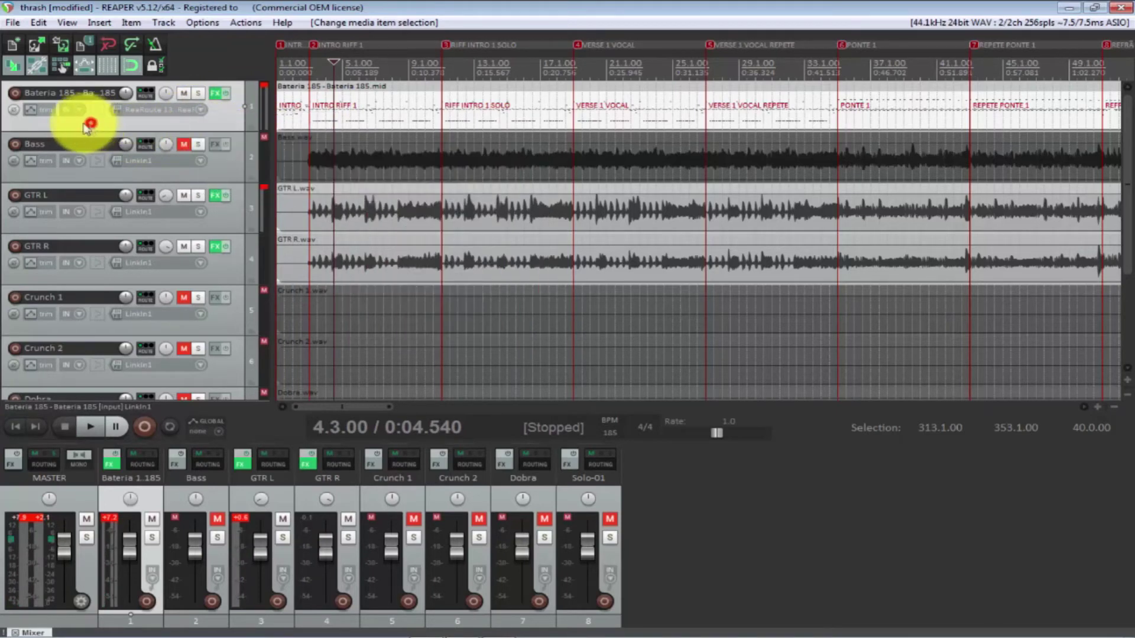
left_click(77, 111)
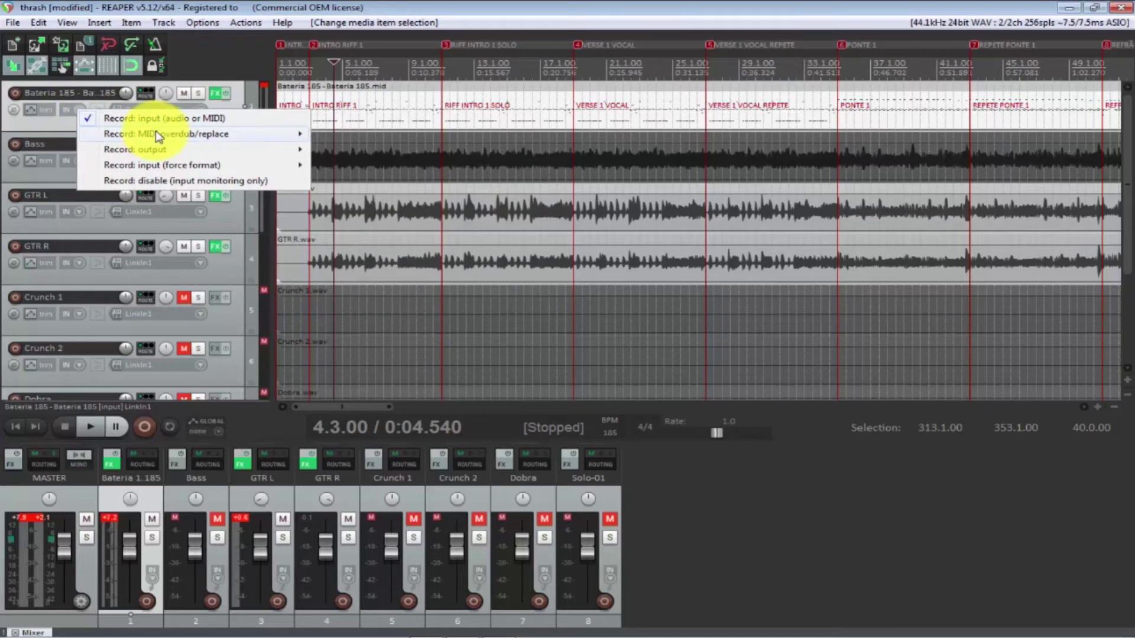
mouse_move(157, 149)
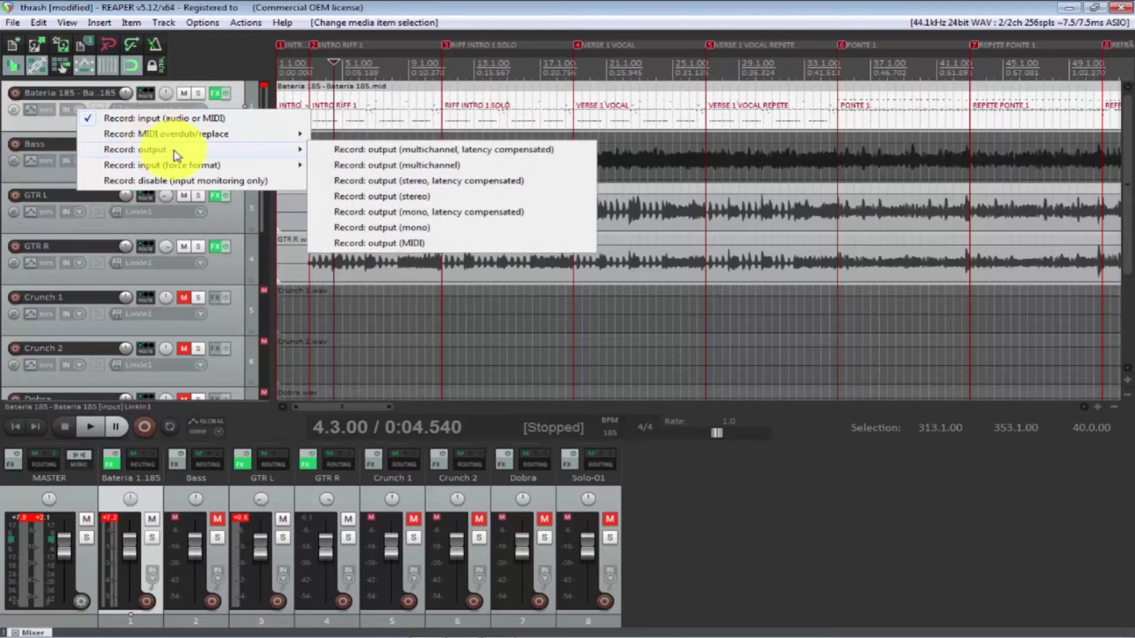
left_click(427, 167)
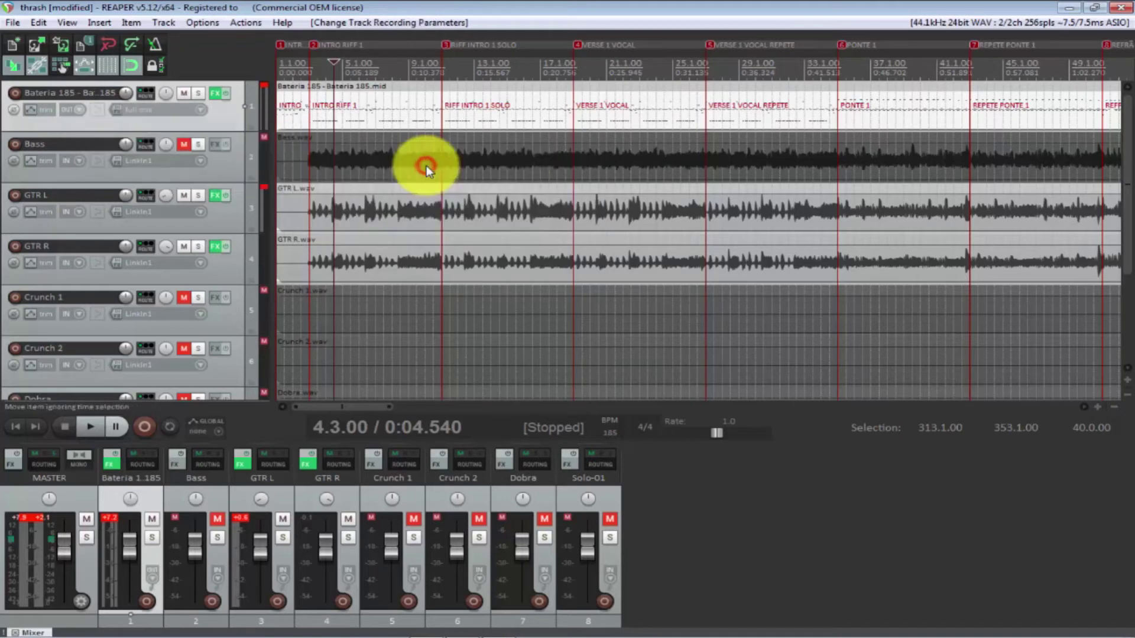
Step: Play the mix from bar 6 to check the drum track with the multichannel output record mode
left_click(358, 108)
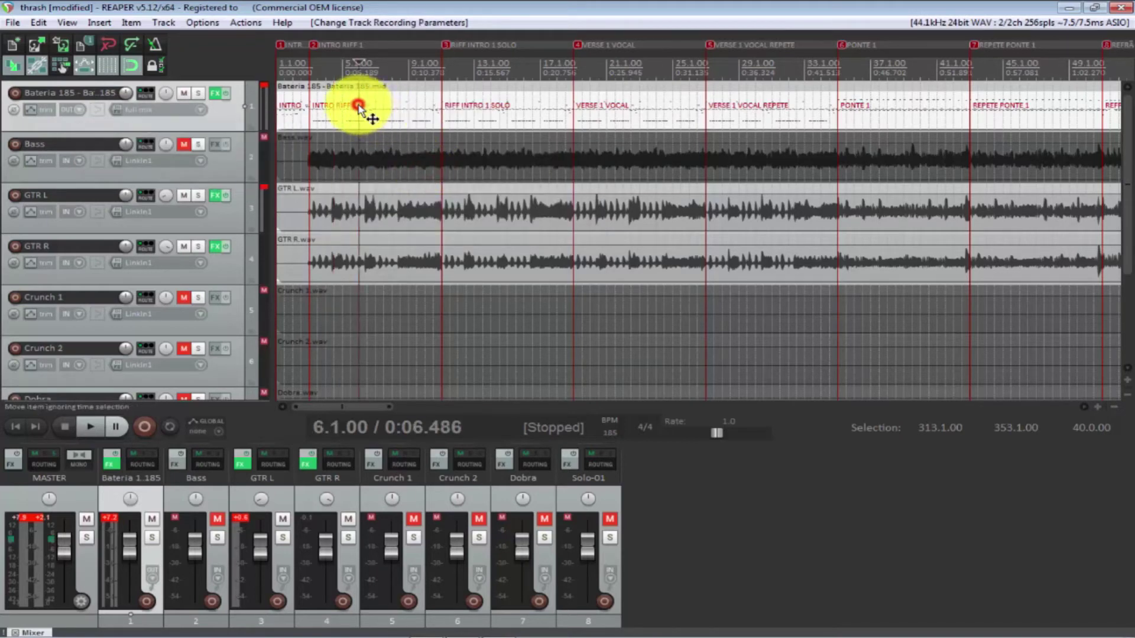
key("space")
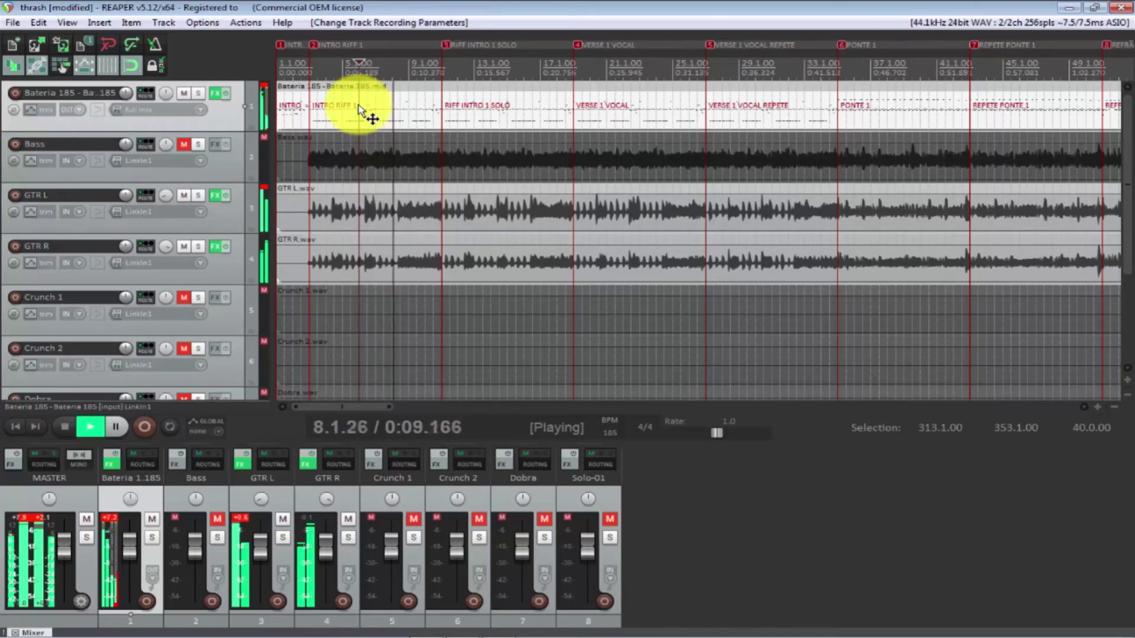
key("space")
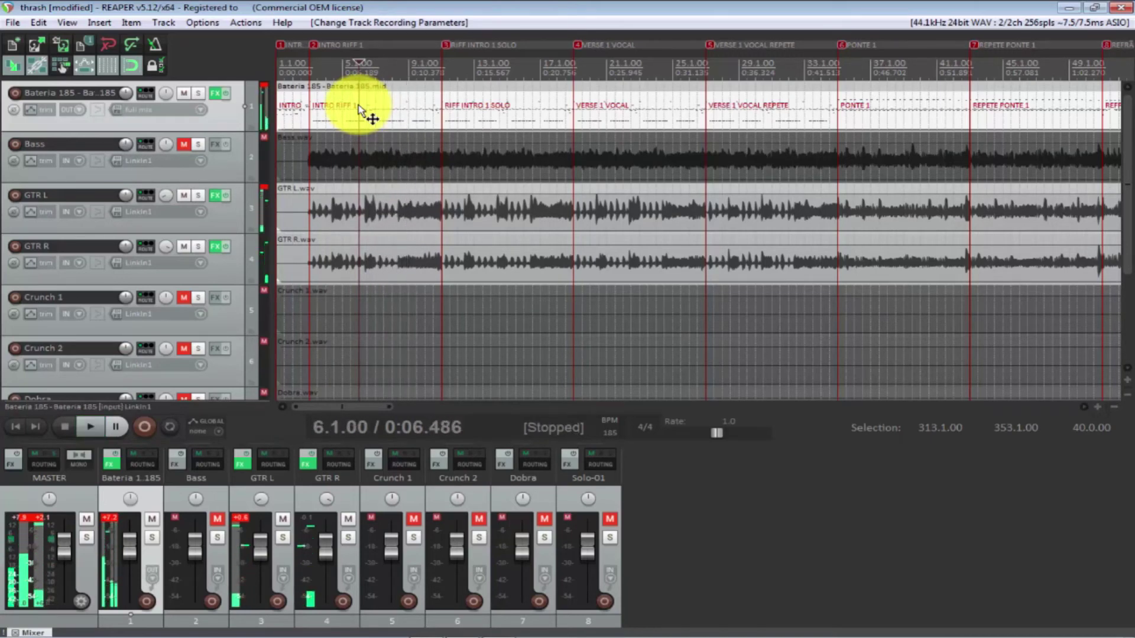
Step: Check the Bateria 185 track's parent channel, MIDI hardware output and MIDI channel options in its routing settings
left_click(143, 463)
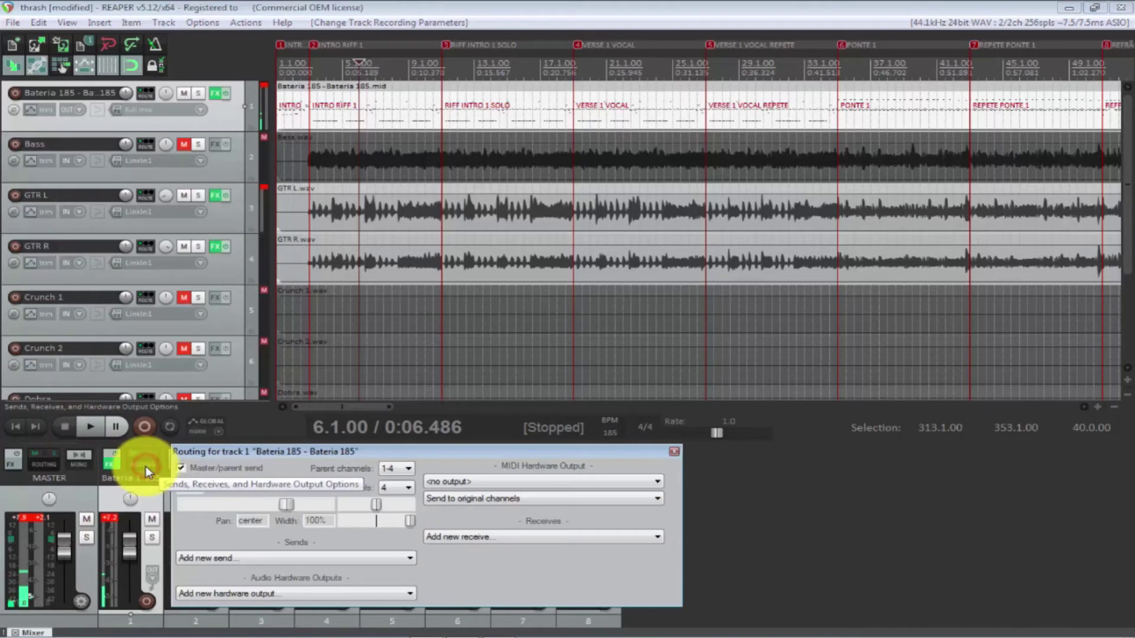
left_click_drag(395, 453, 349, 285)
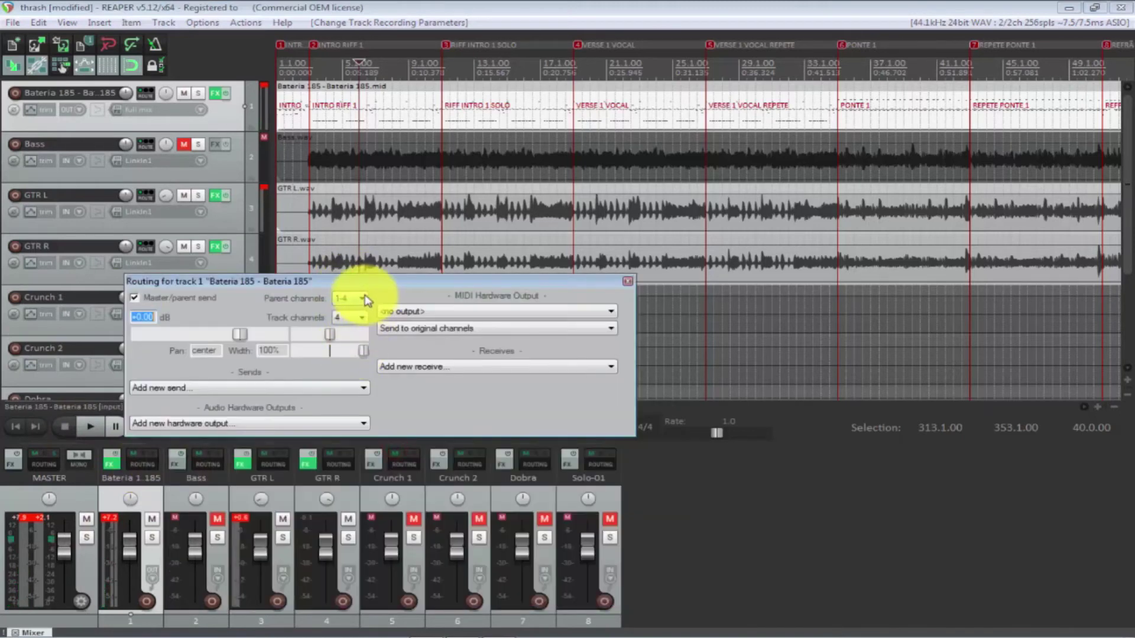
left_click(357, 299)
left_click(467, 354)
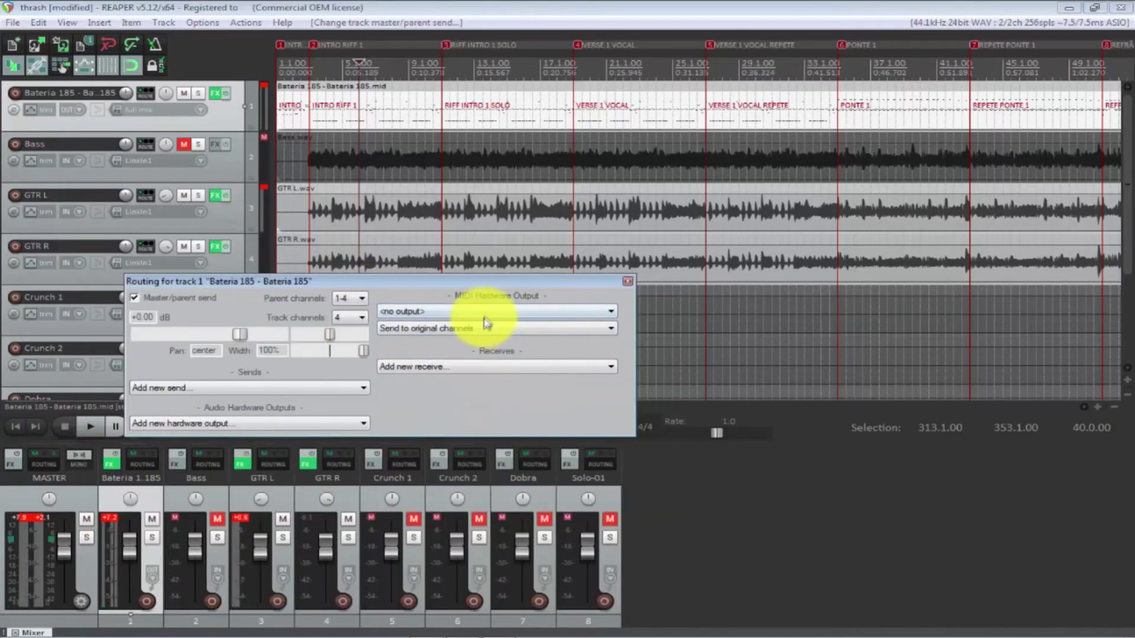
left_click(483, 313)
left_click(512, 328)
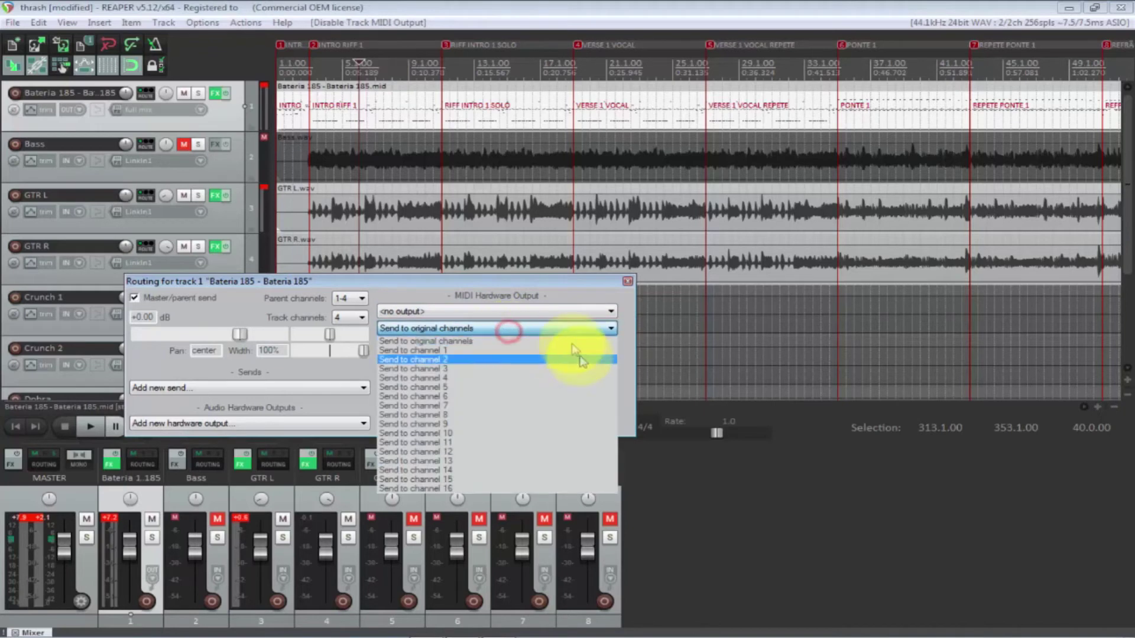
left_click(576, 339)
left_click(523, 370)
left_click(469, 267)
left_click(482, 328)
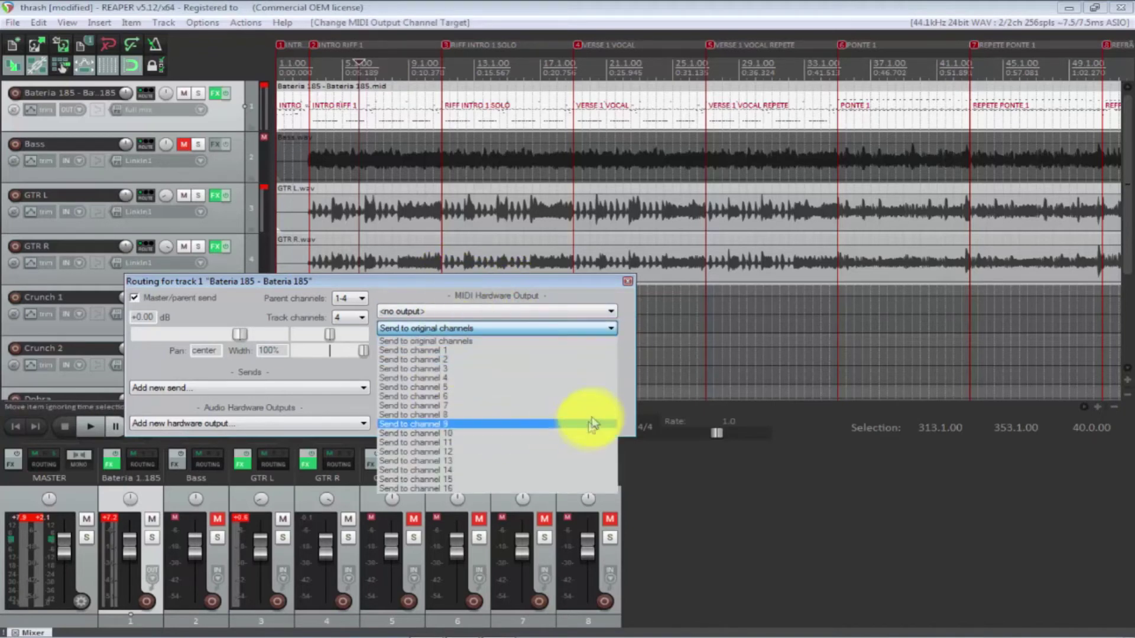
left_click(410, 283)
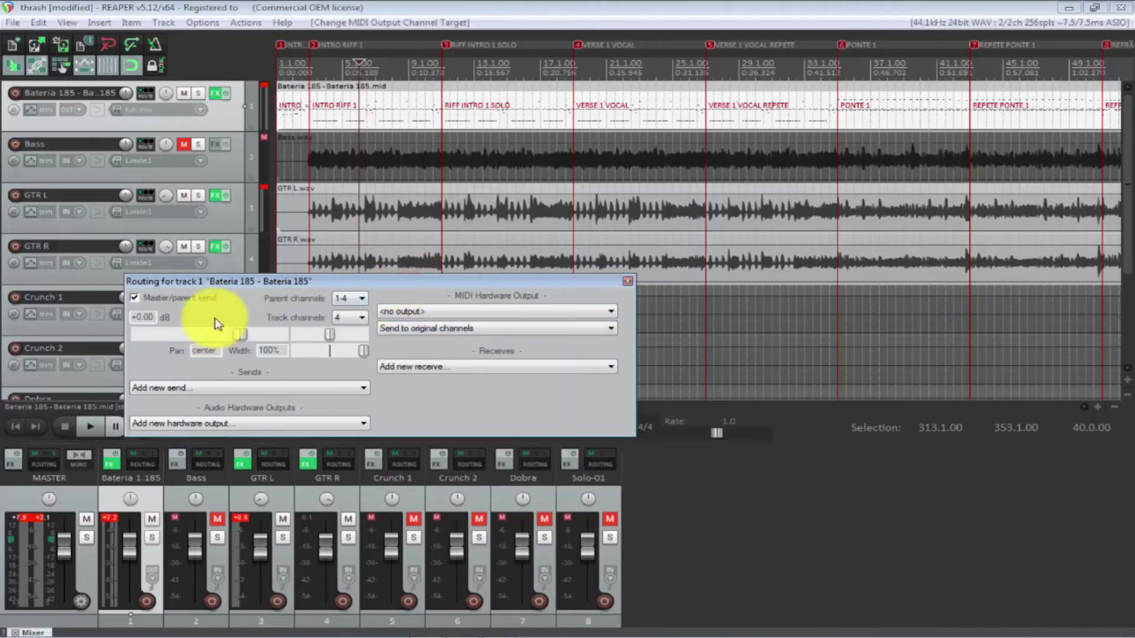
Step: Add the audio hardware output ReaRoute 15 / ReaRoute 16 to the Bateria 185 track's routing
left_click(242, 424)
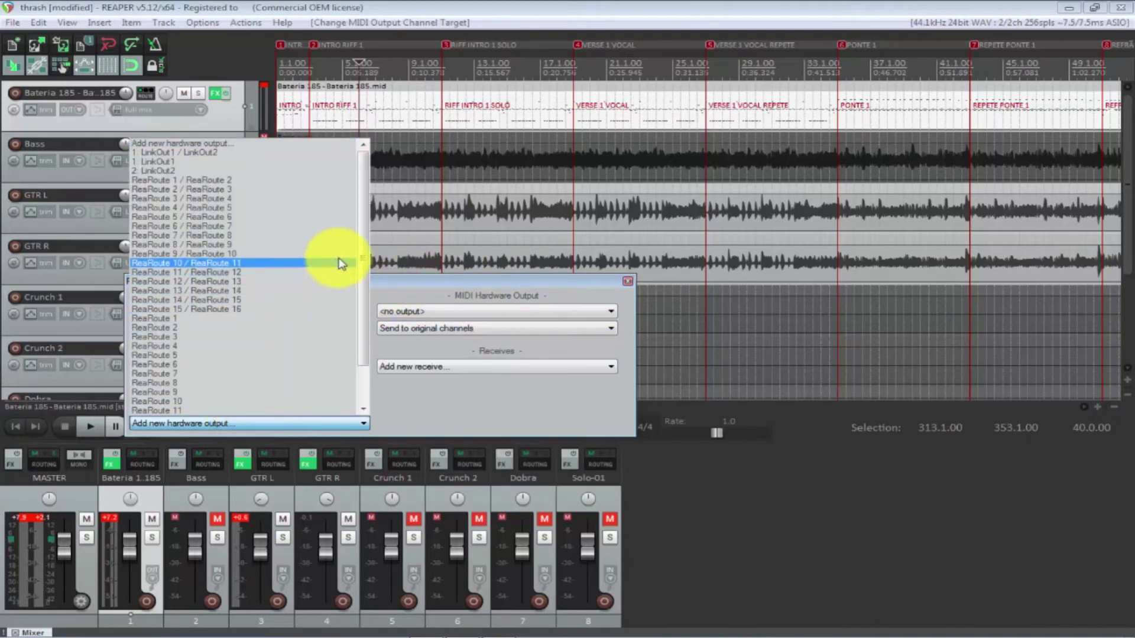
left_click(276, 309)
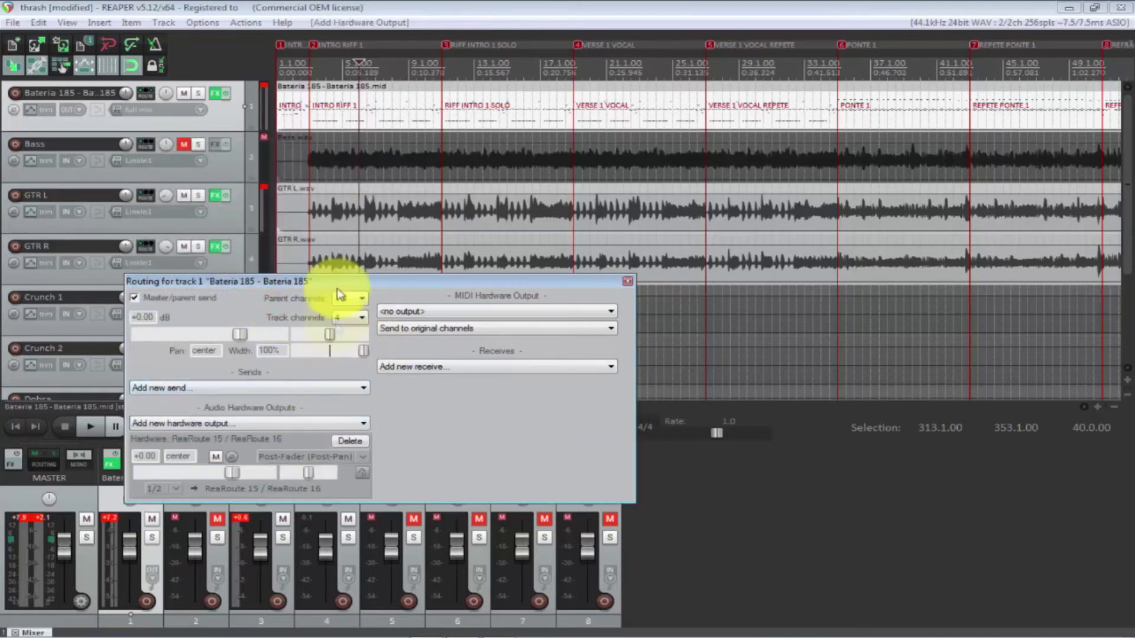
left_click(628, 280)
Step: Play the mix from bar 3.3 to check the drum track with the added ReaRoute hardware output
left_click(315, 117)
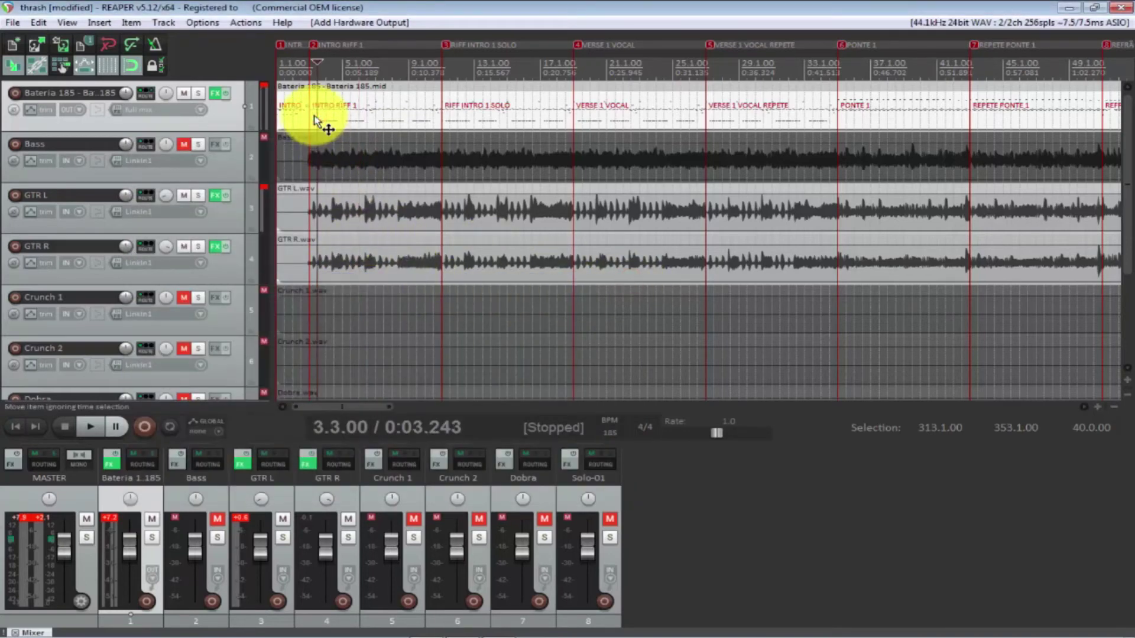
key("space")
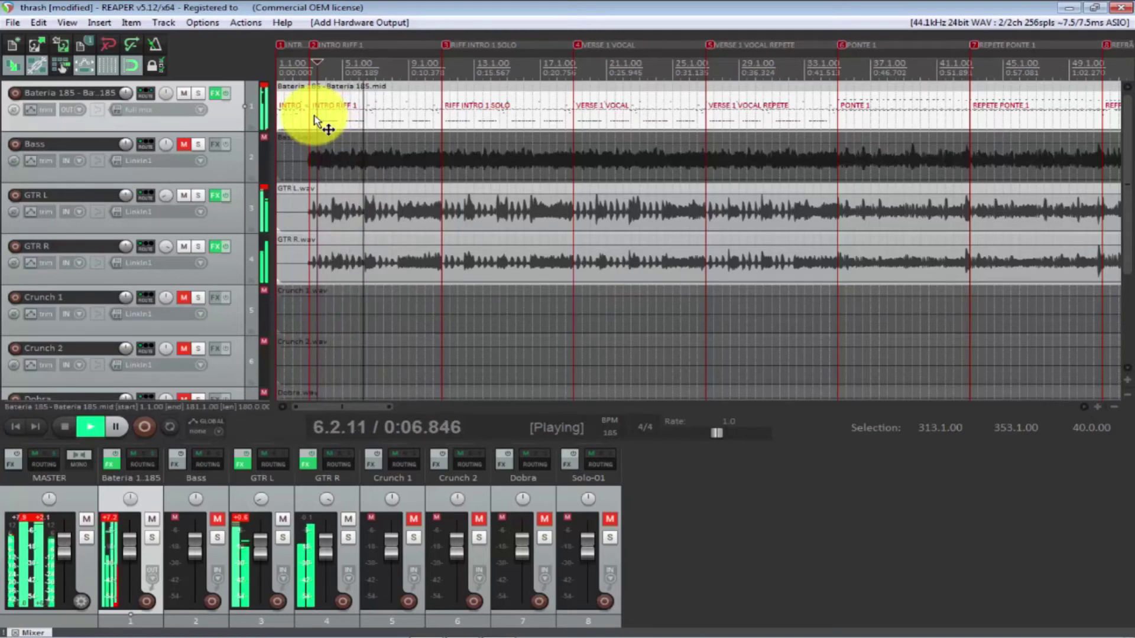
key("space")
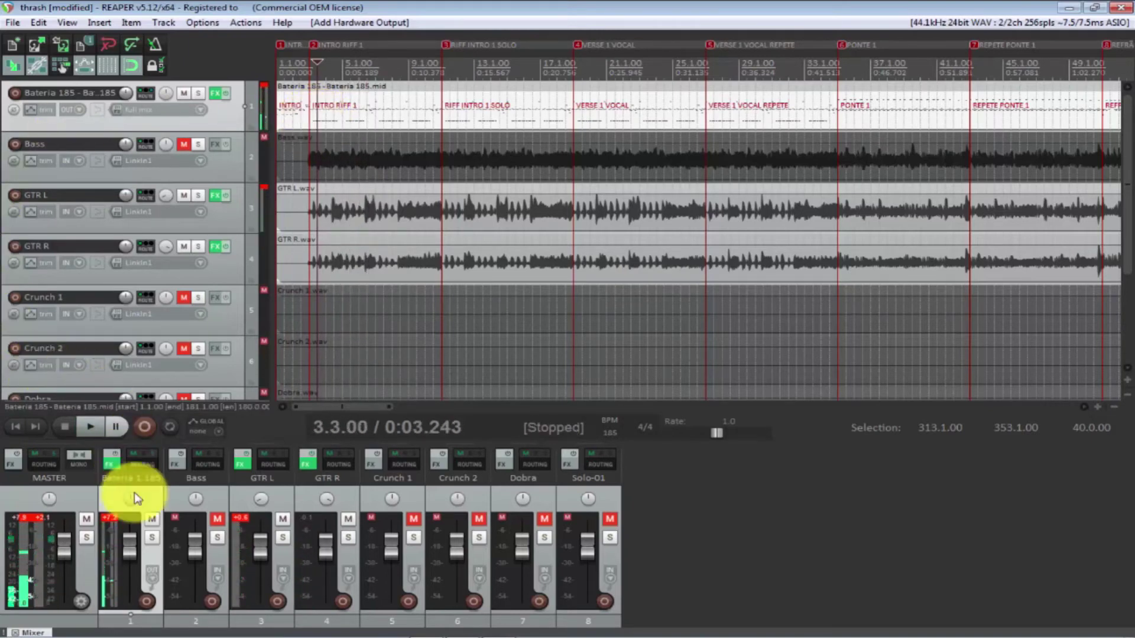
Step: Add the audio hardware output LinkOut1 / LinkOut2 to the Bateria 185 track's routing
left_click(142, 464)
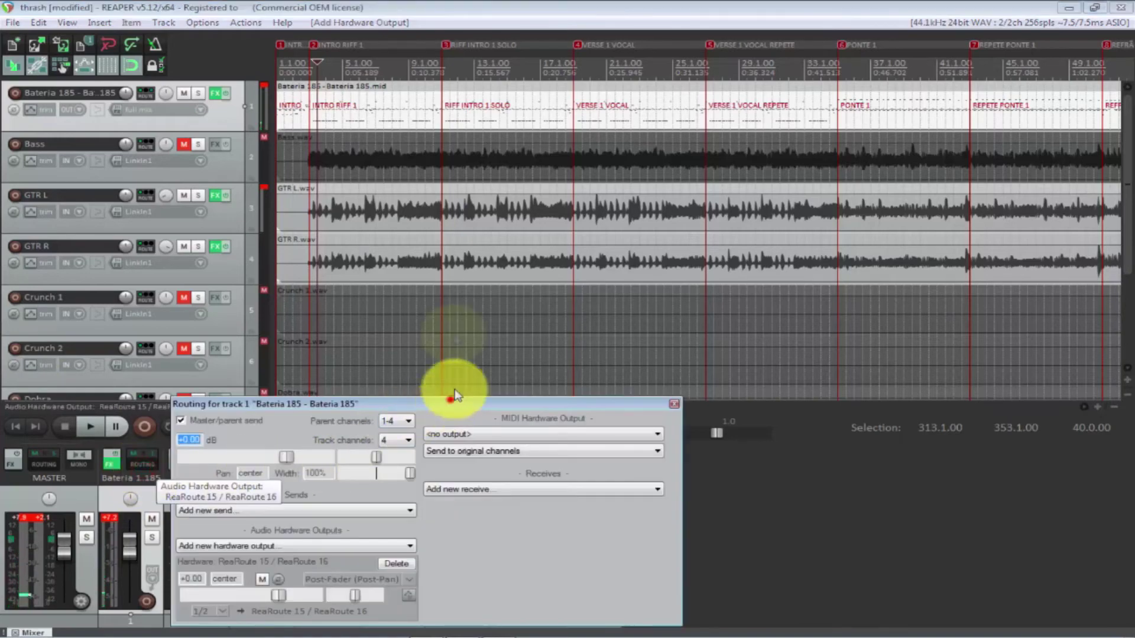
left_click_drag(450, 404, 447, 210)
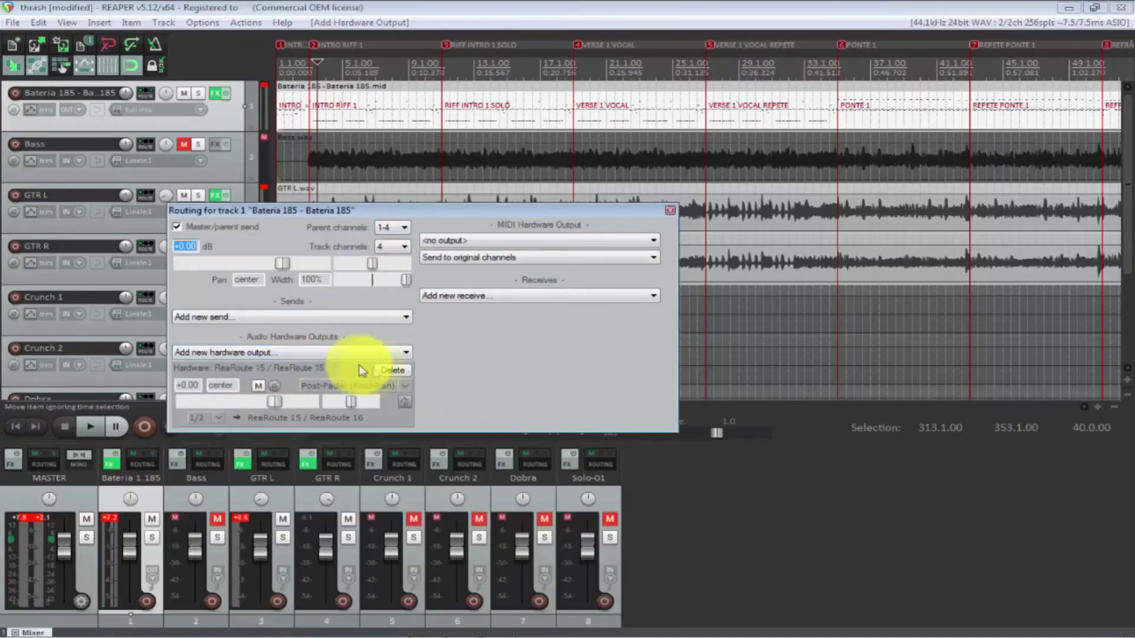
left_click(247, 353)
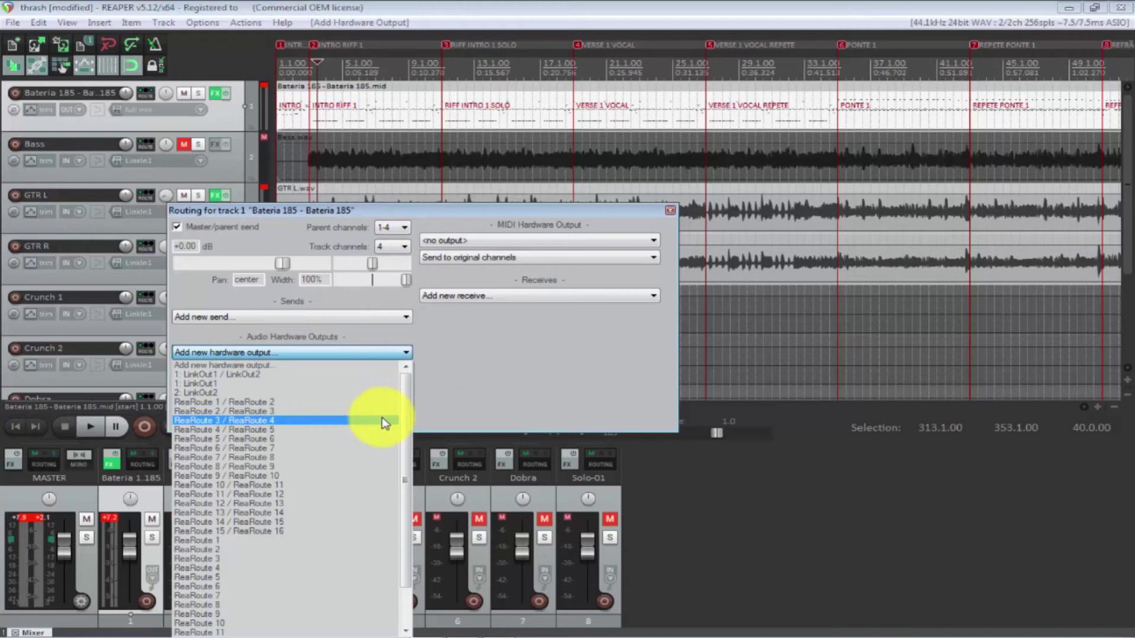
left_click_drag(405, 406, 409, 363)
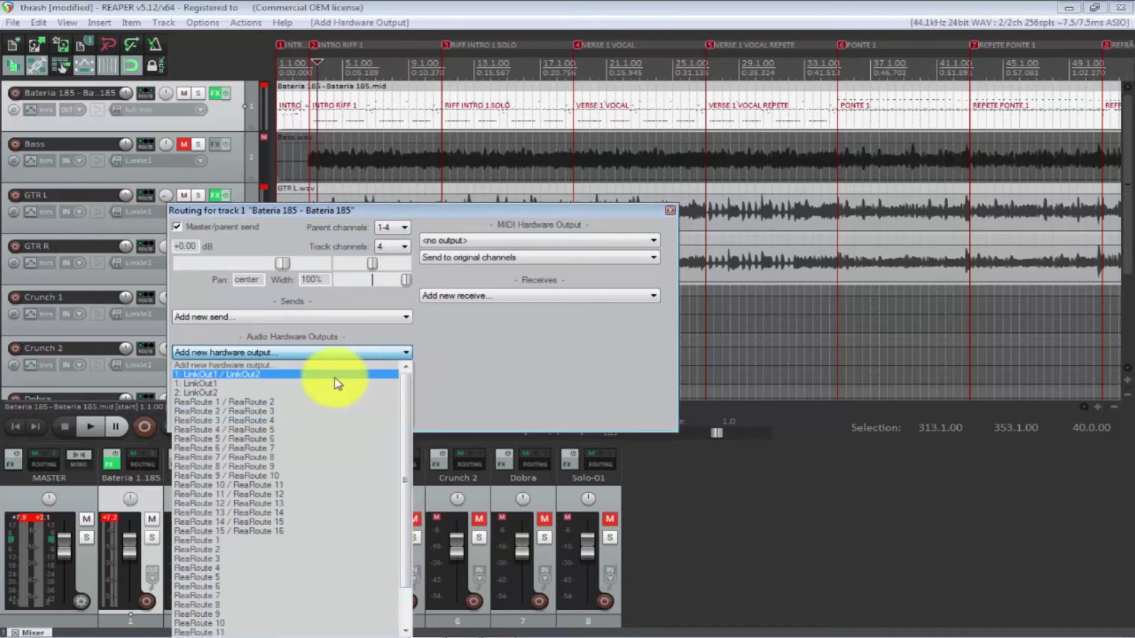
scroll(335, 377, "down", 5)
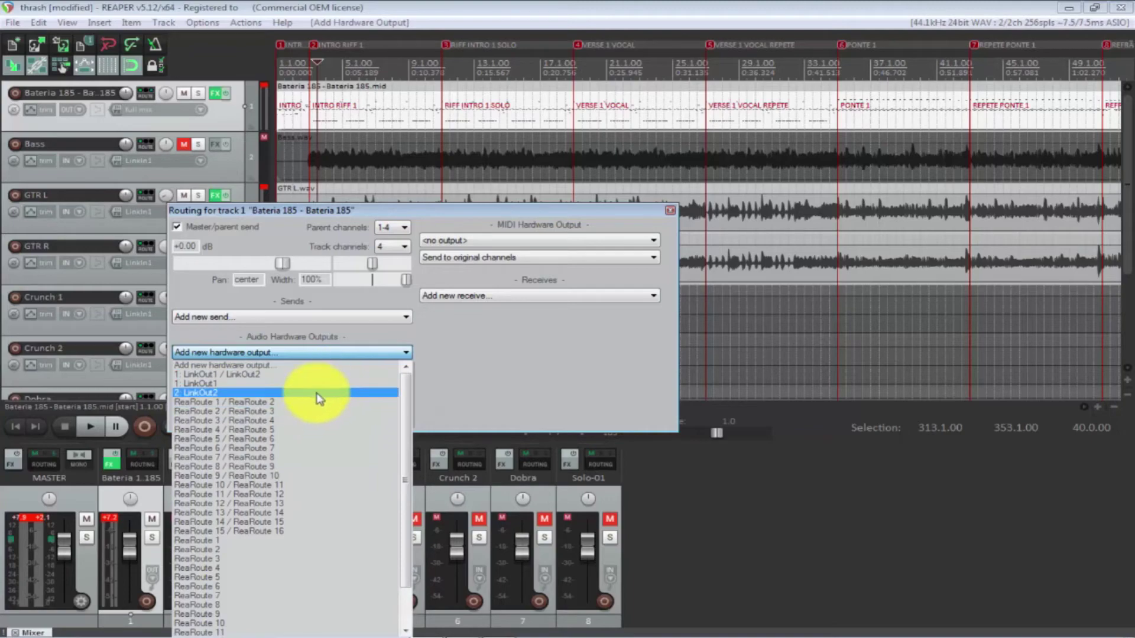
left_click(323, 377)
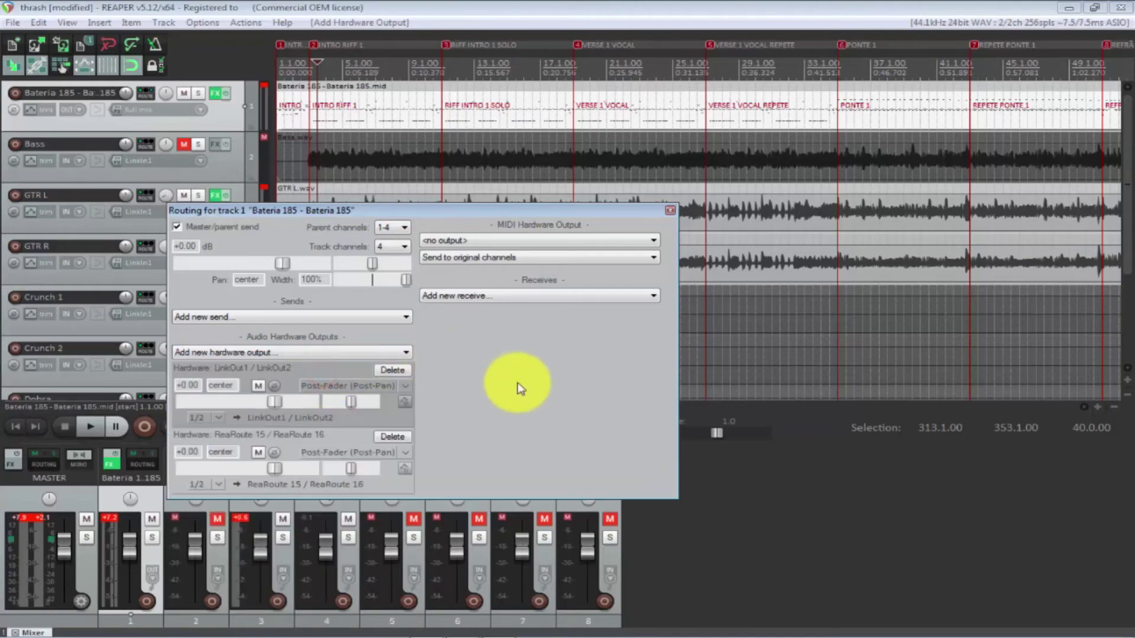
left_click(669, 212)
Step: Play the mix from bar 5.3 to check the drum track with the added LinkOut hardware output
left_click(348, 119)
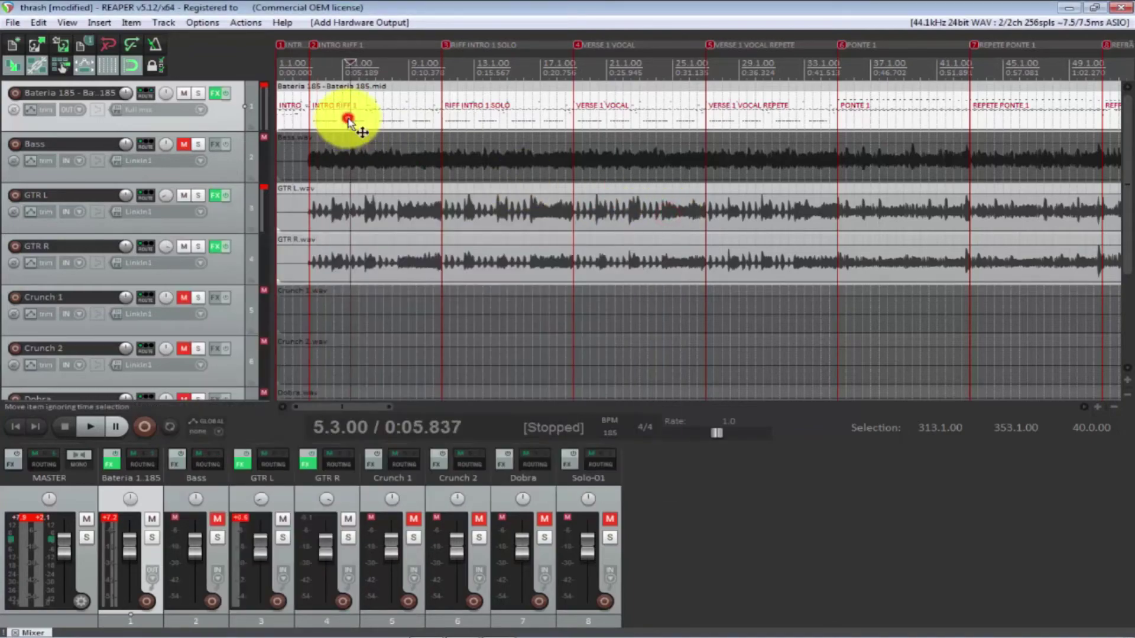
key("space")
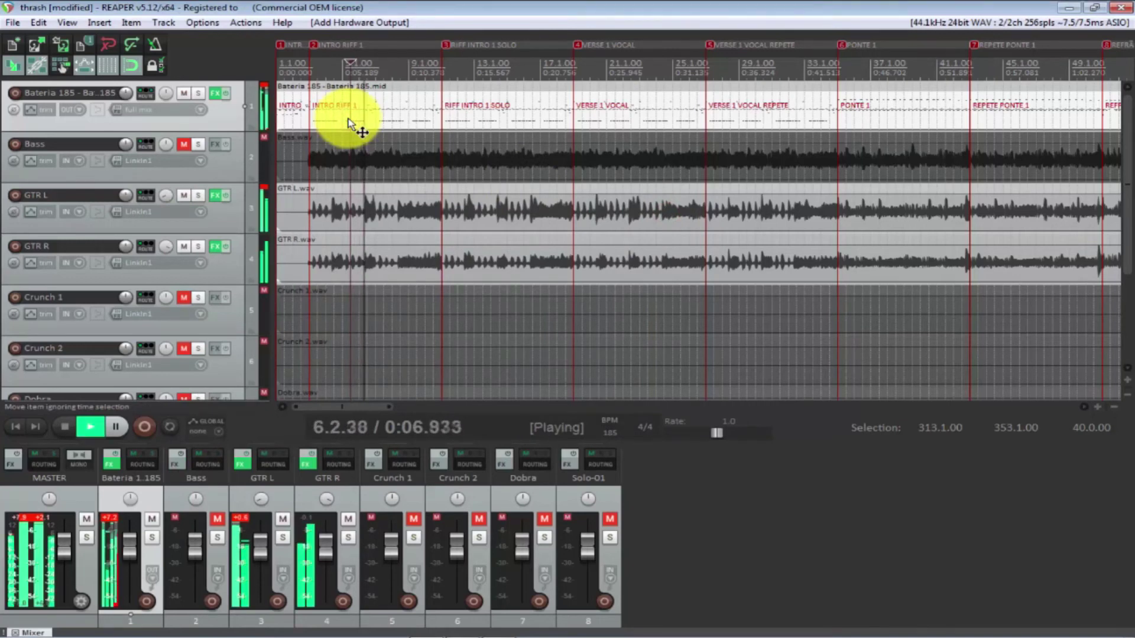
key("space")
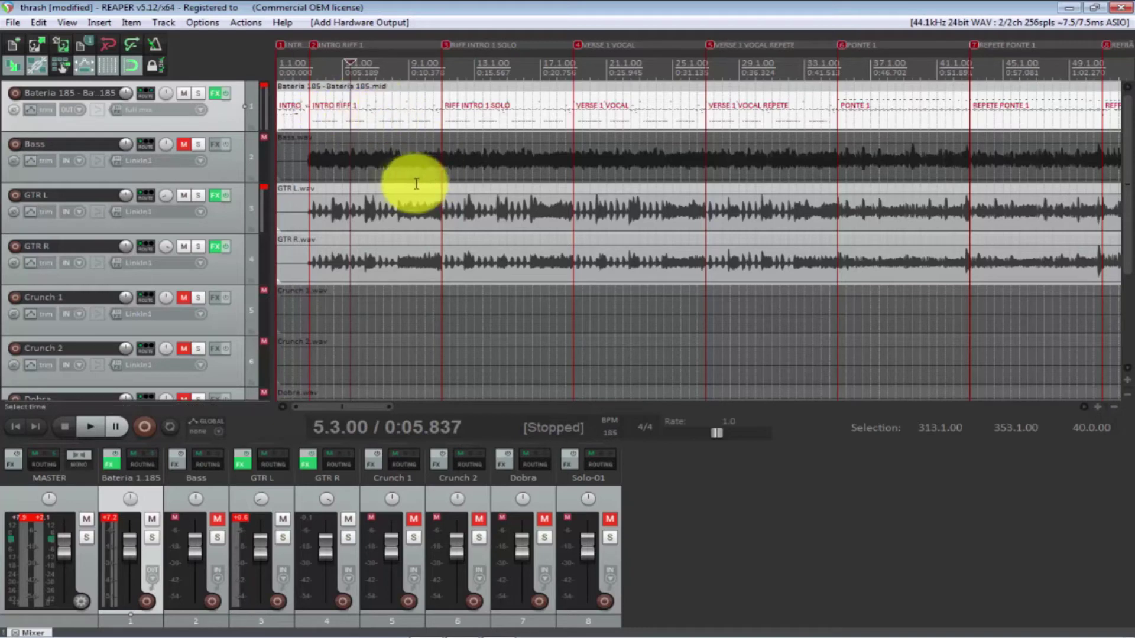
Step: Unmute and solo the Bass track, and play it from bar 7 to hear its unprocessed sound
left_click(379, 165)
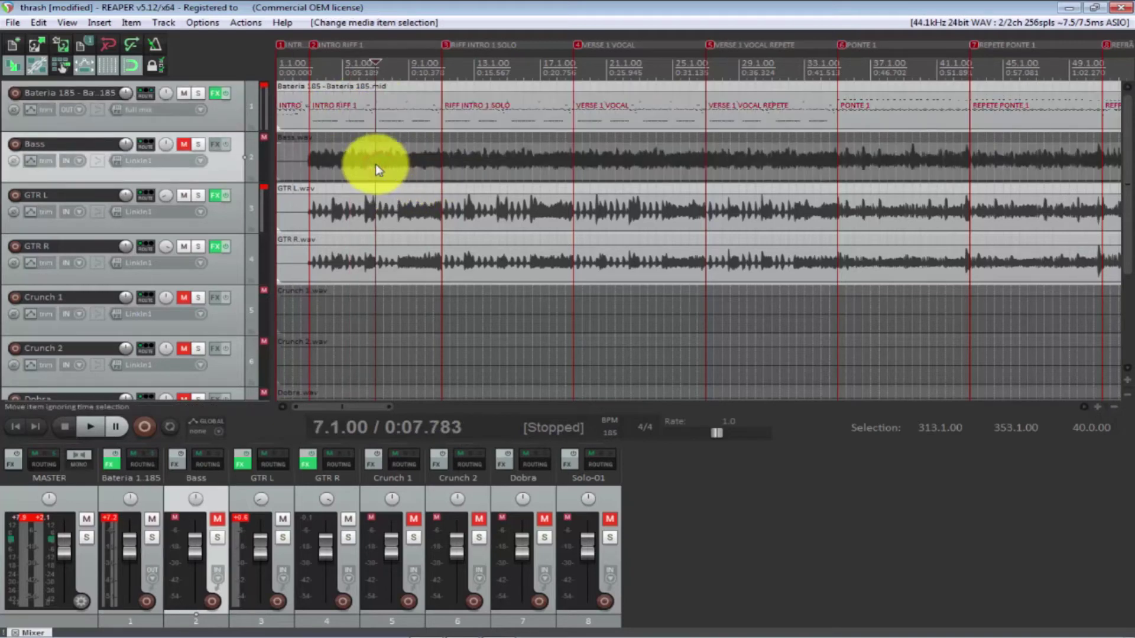
left_click(187, 144)
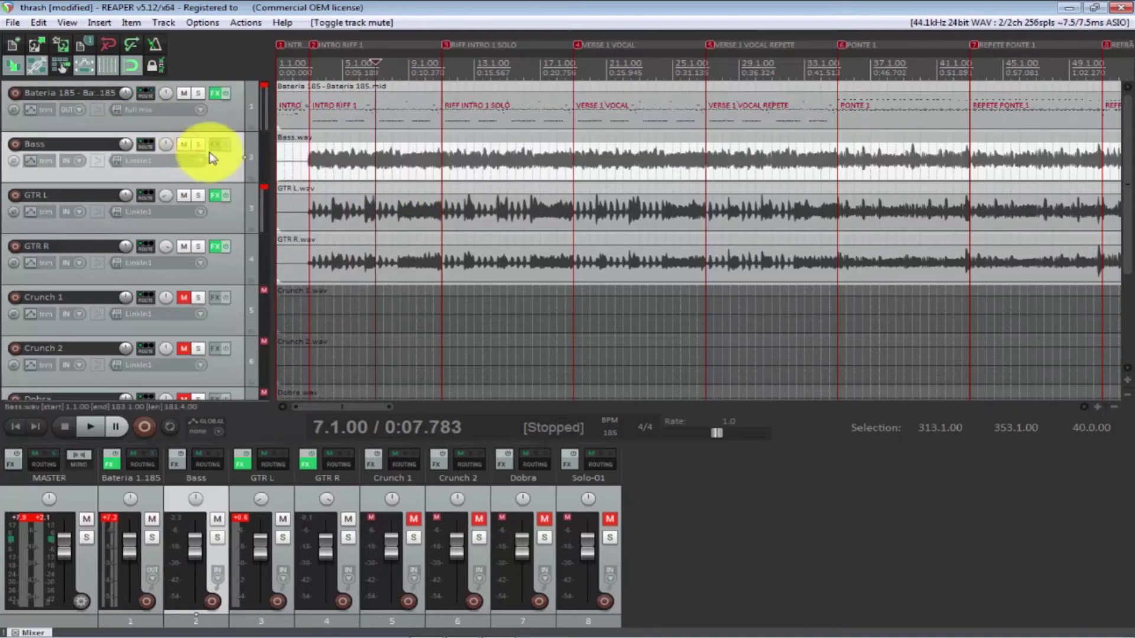
left_click(201, 148)
key("space")
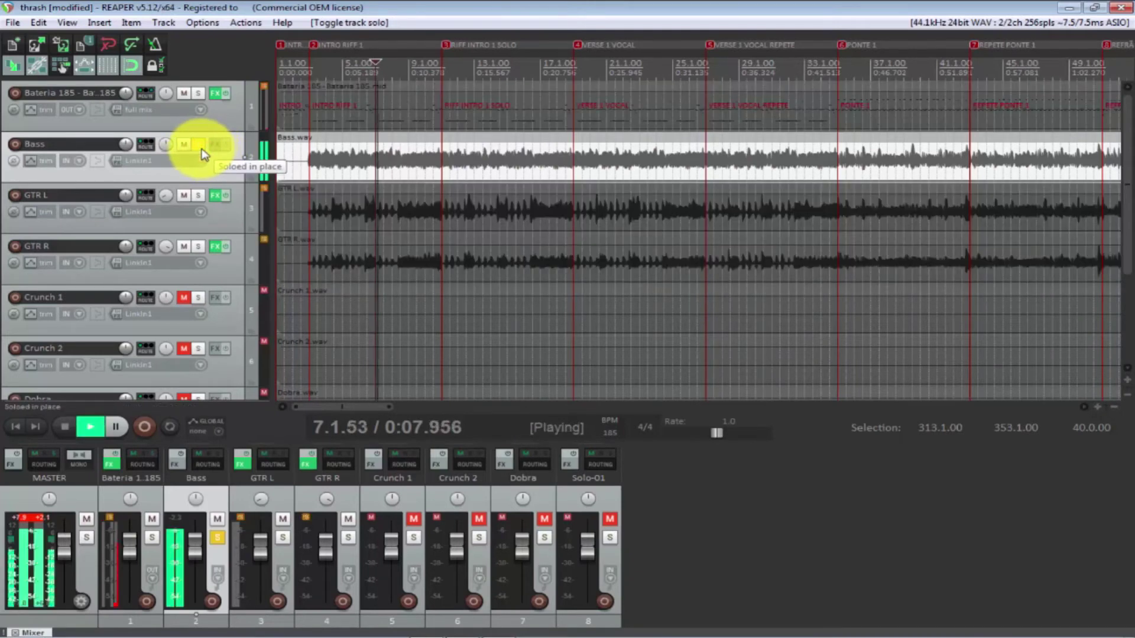
key("space")
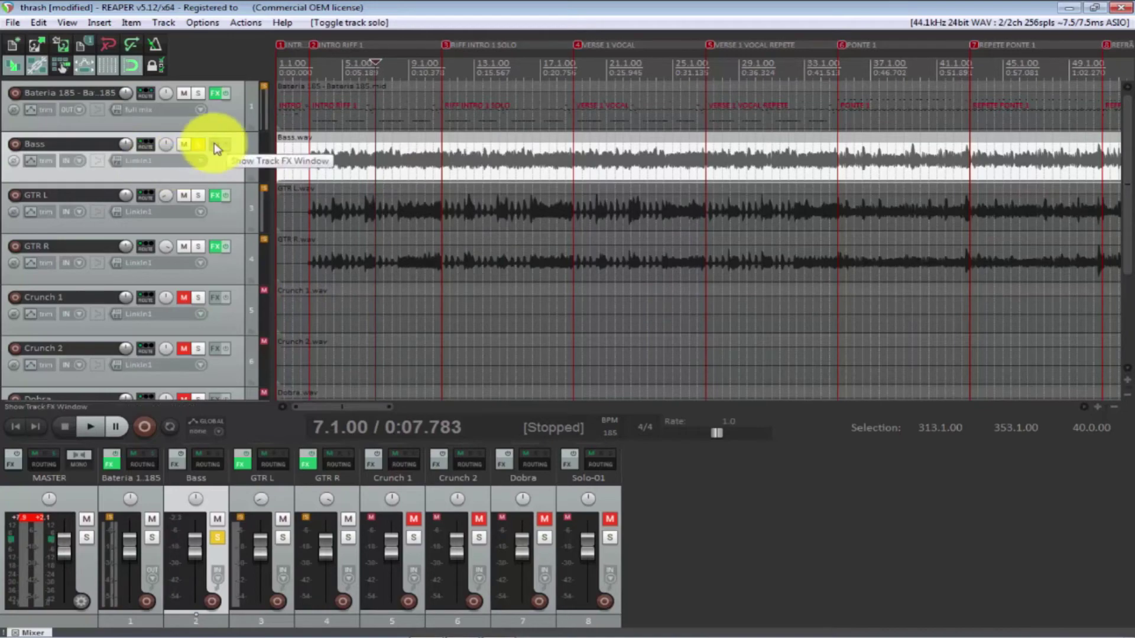
Step: Add the Ignite Amps SHB-1 v1.0.0 bass head plug-in to the Bass track, filtering all plug-ins by "igni"
left_click(215, 143)
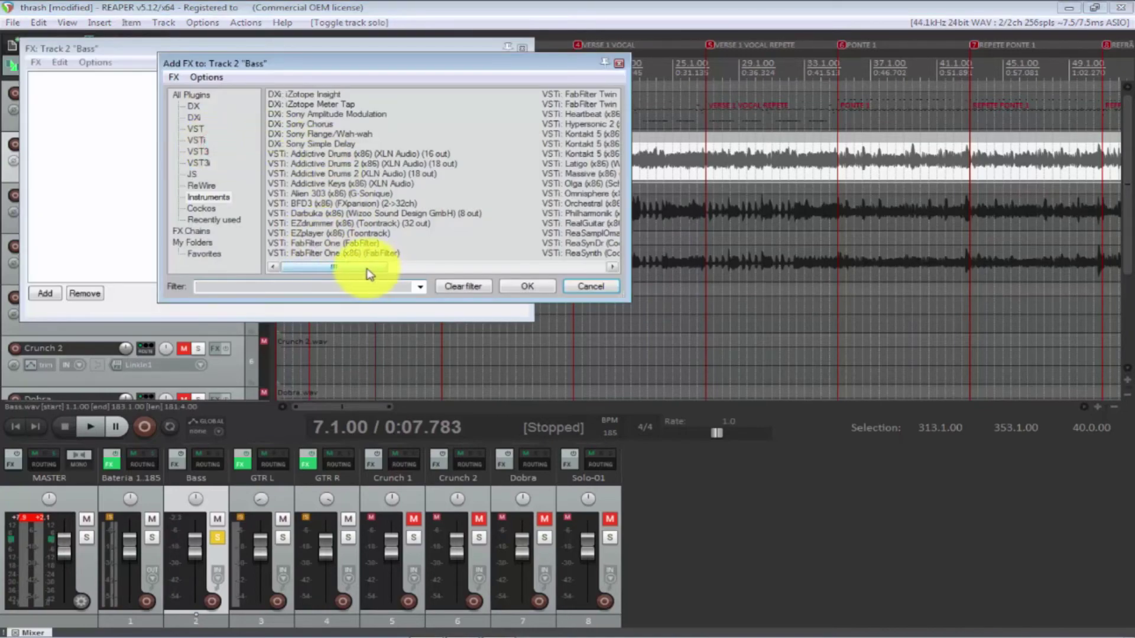
mouse_move(366, 273)
left_mouse_down()
mouse_move(435, 263)
mouse_move(392, 278)
mouse_move(347, 262)
left_mouse_up()
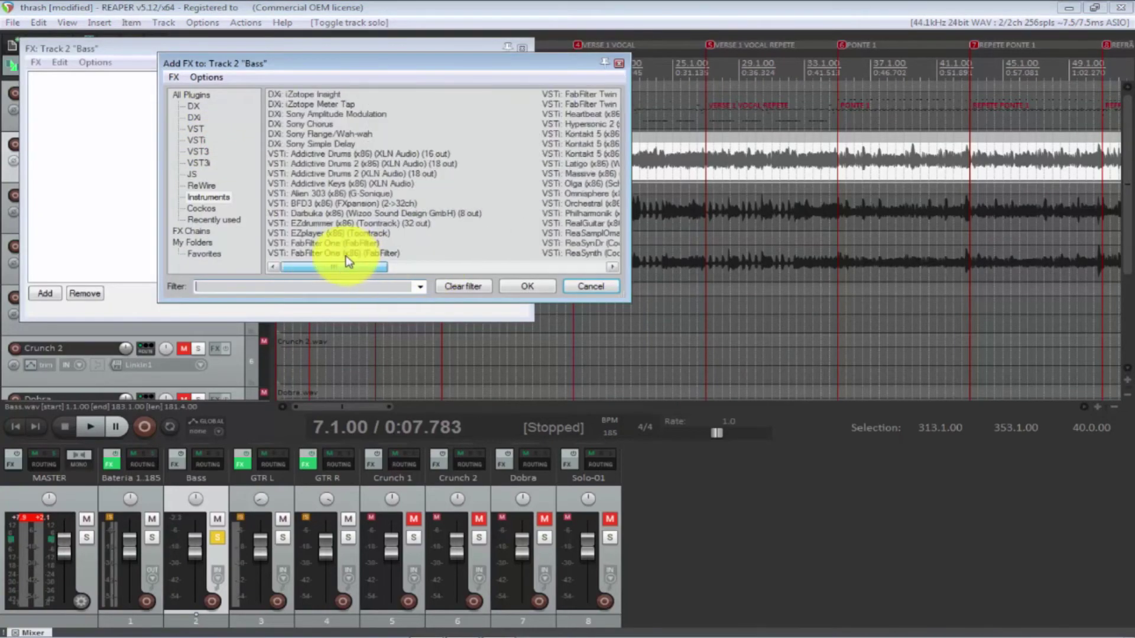
left_click(187, 96)
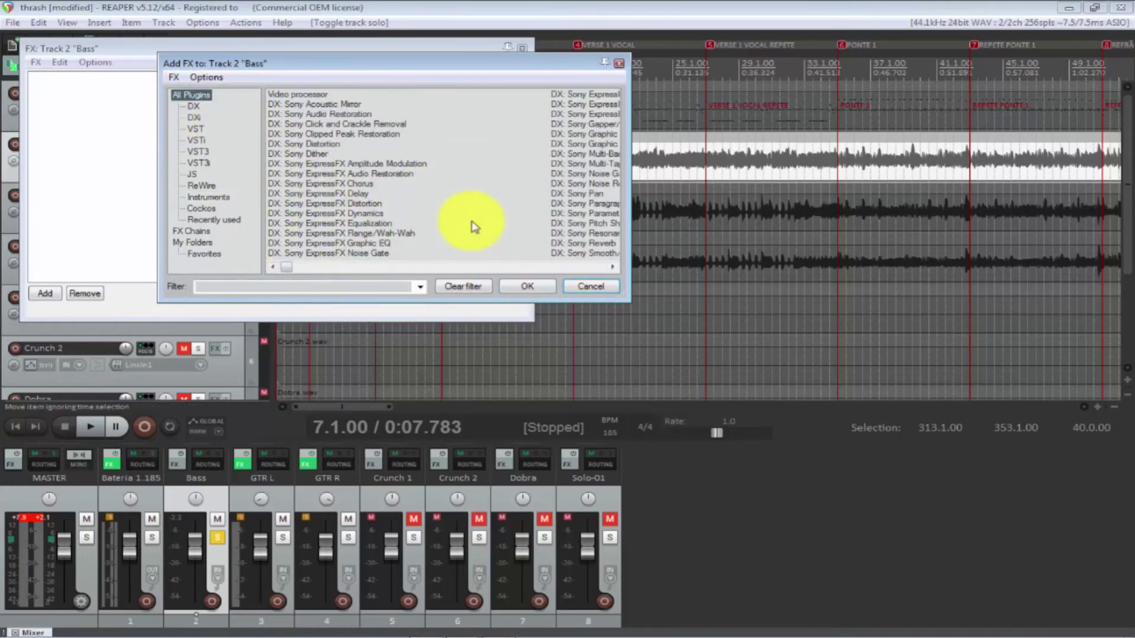
left_click(351, 290)
type("igni")
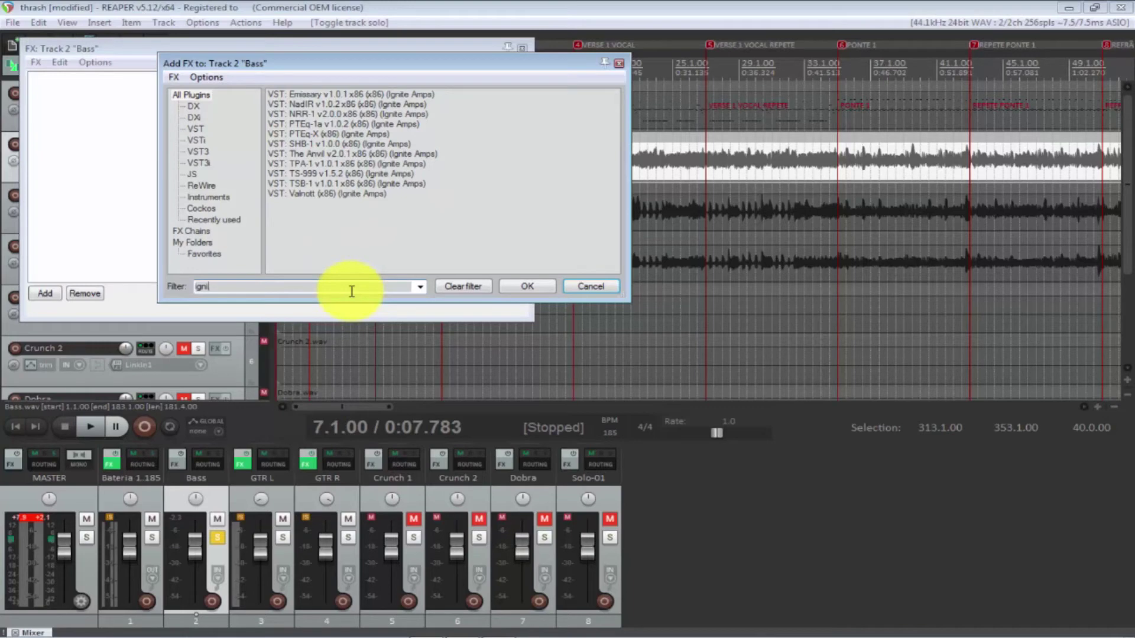
left_click(334, 145)
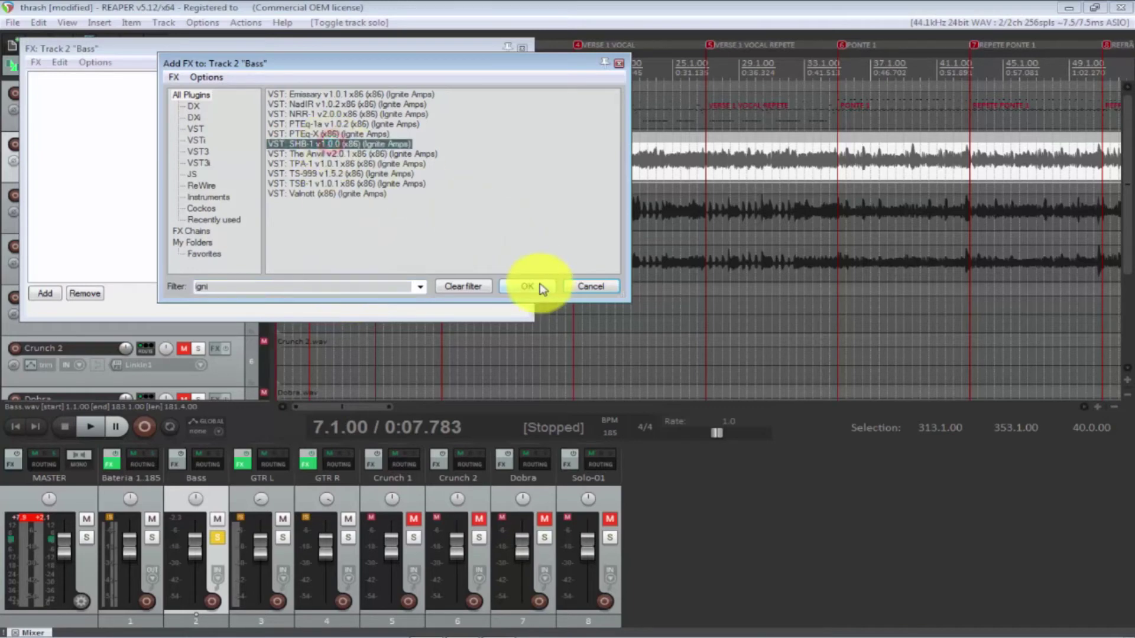
left_click(531, 287)
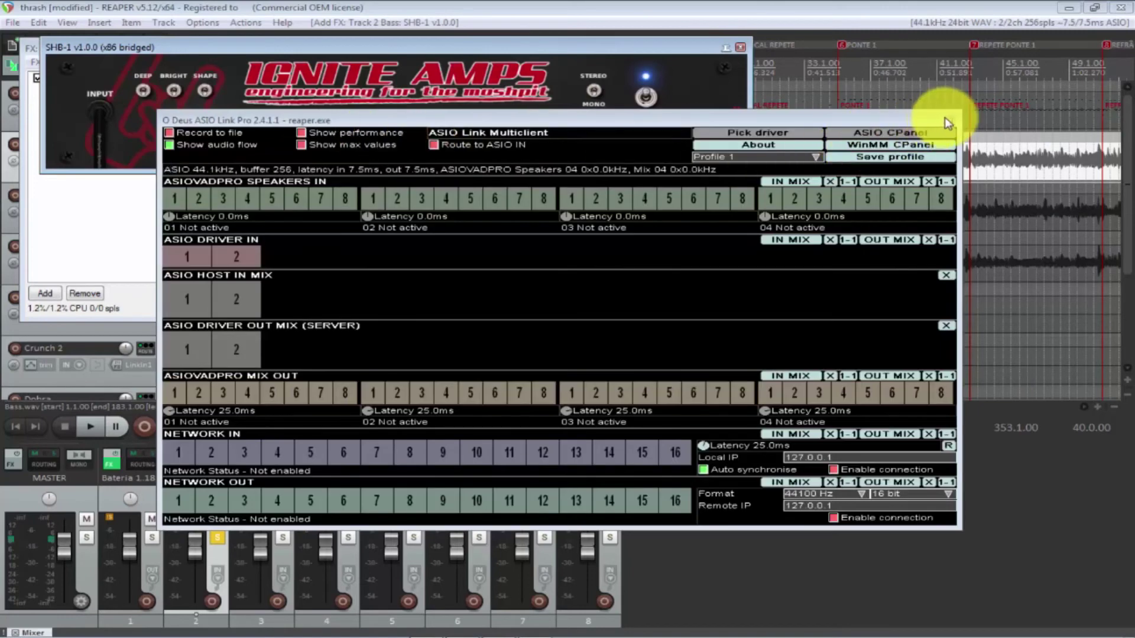
left_click(944, 122)
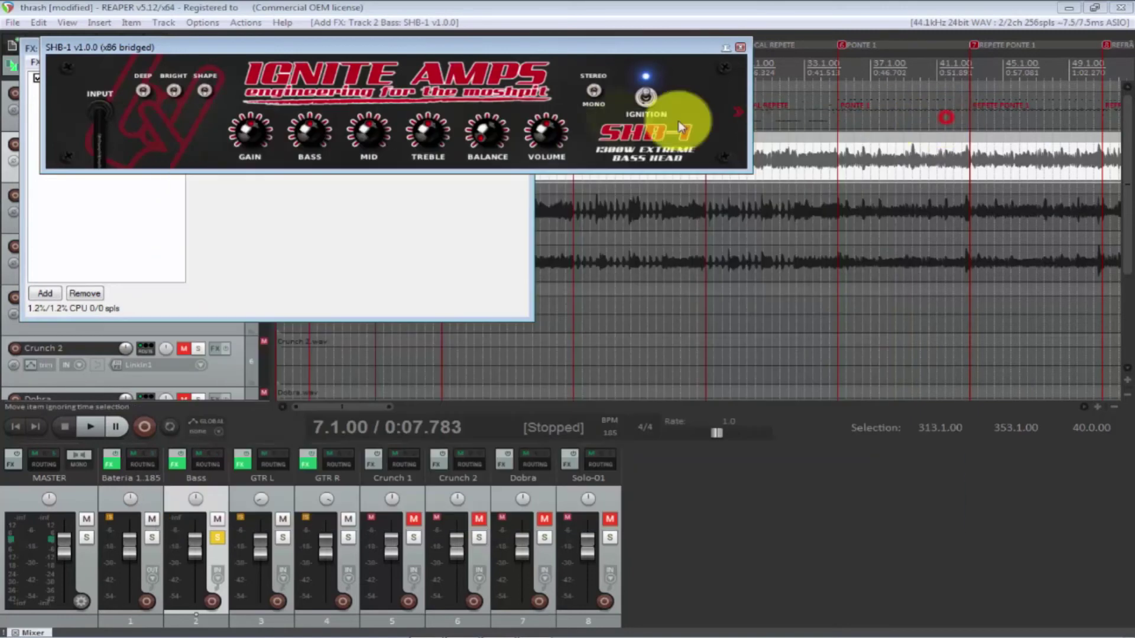
left_click(739, 47)
Step: Add the TSE BOD v2 plug-in to the Bass track, filtering by "bod", and place it before SHB-1 in the chain
left_click(46, 294)
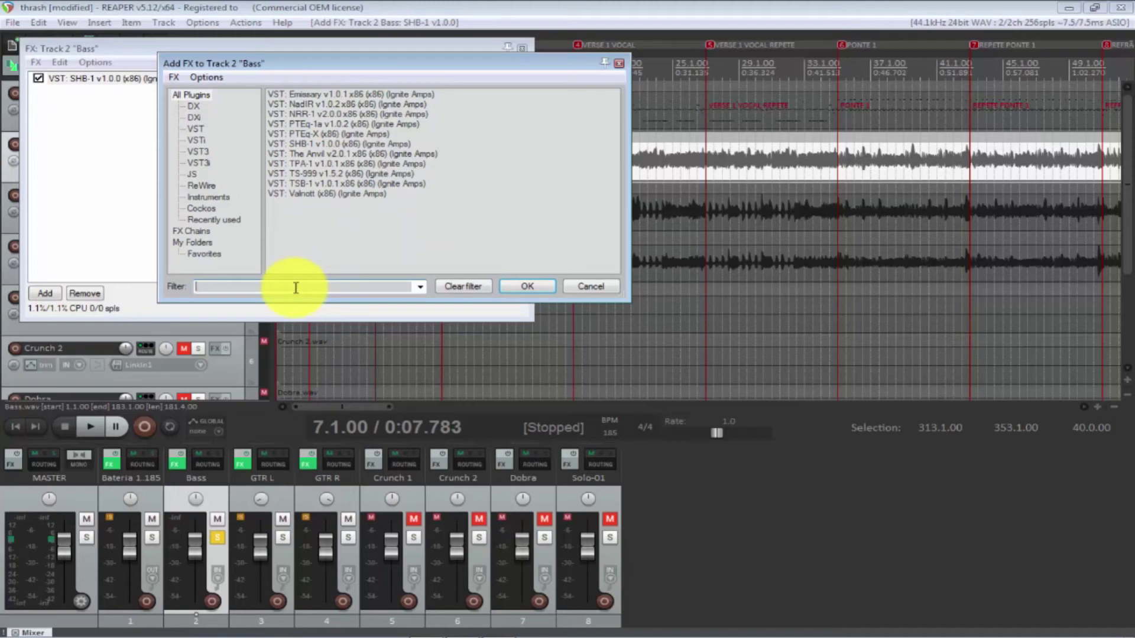
type("bod")
left_click(334, 93)
left_click(528, 286)
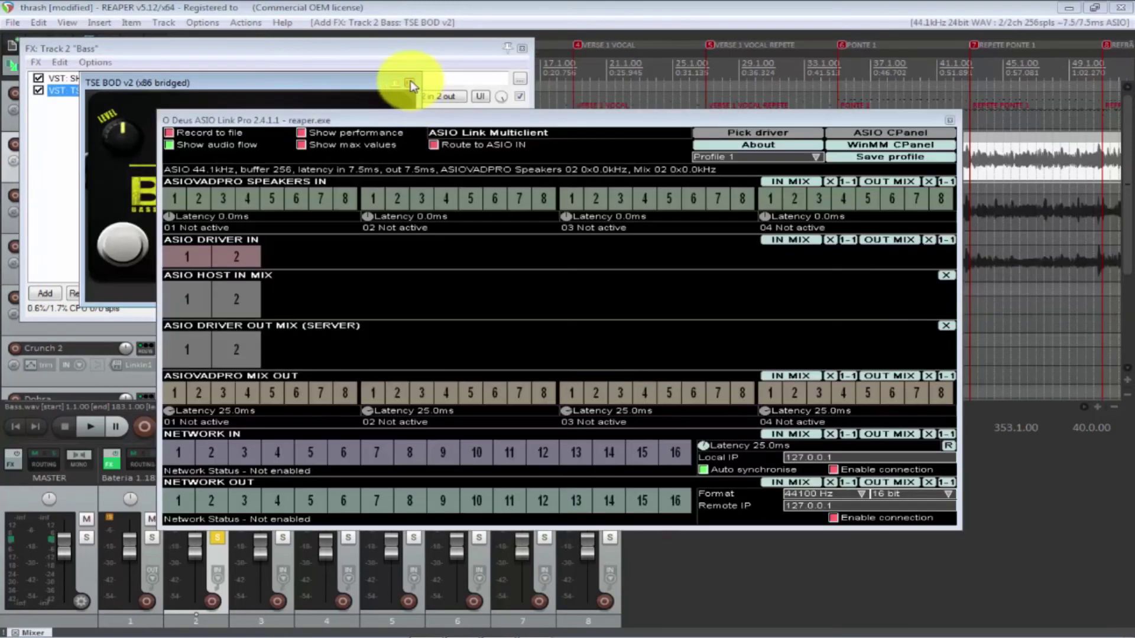
left_click(411, 84)
left_click(949, 120)
left_click_drag(121, 95, 130, 74)
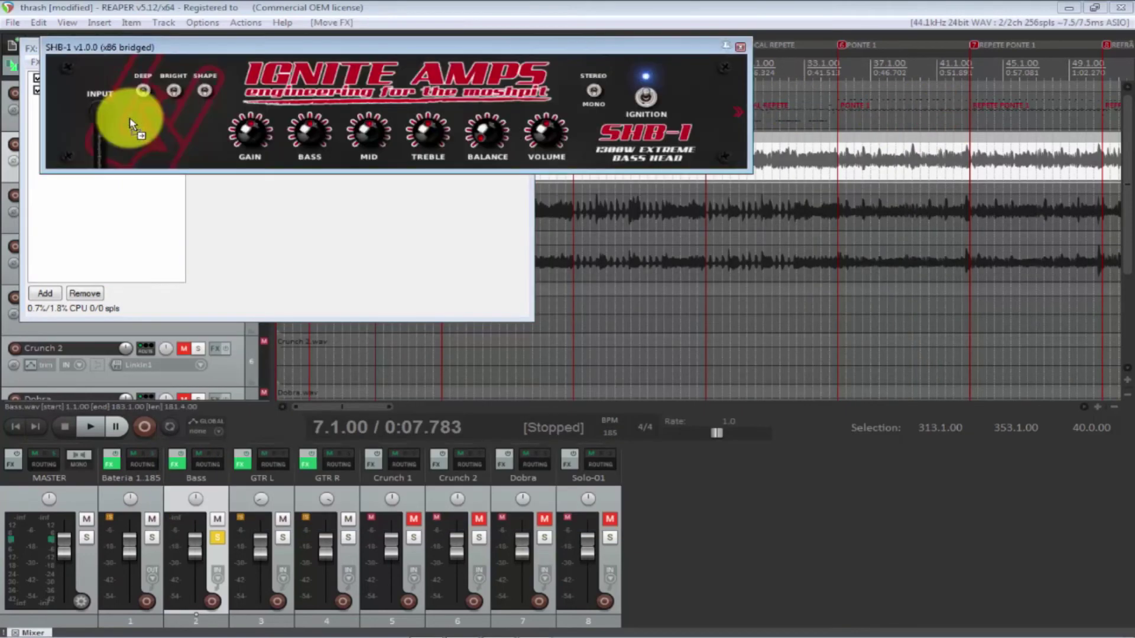
left_click(739, 47)
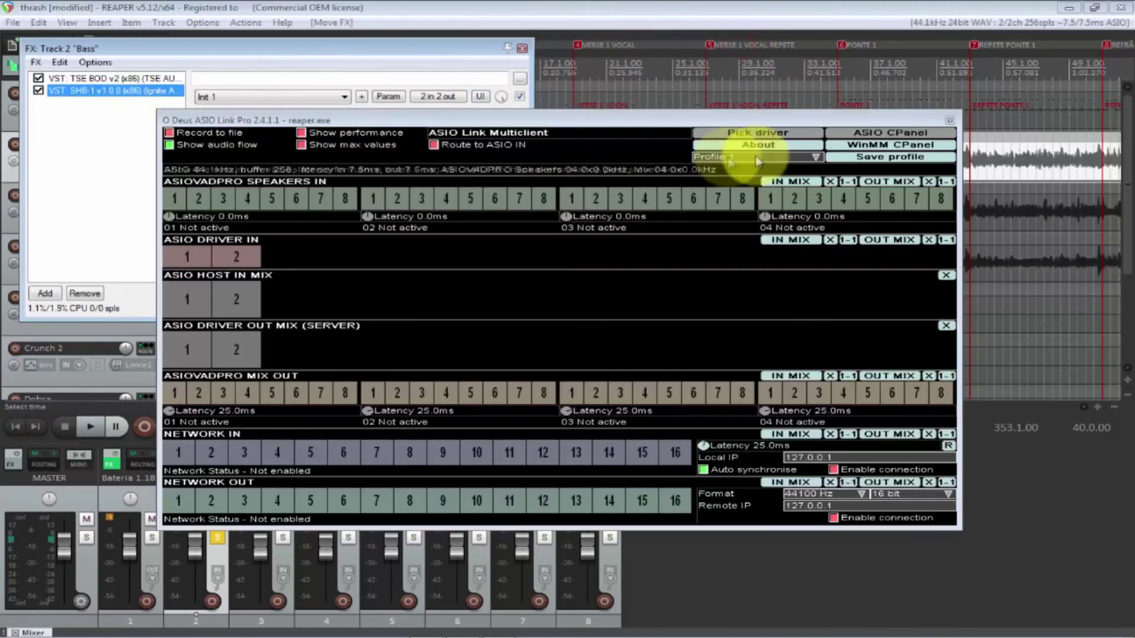
Step: Add the keFIR (mono) plug-in to the end of the Bass track's effects chain, filtering the plug-ins by "kefir"
left_click(949, 120)
left_click(117, 78)
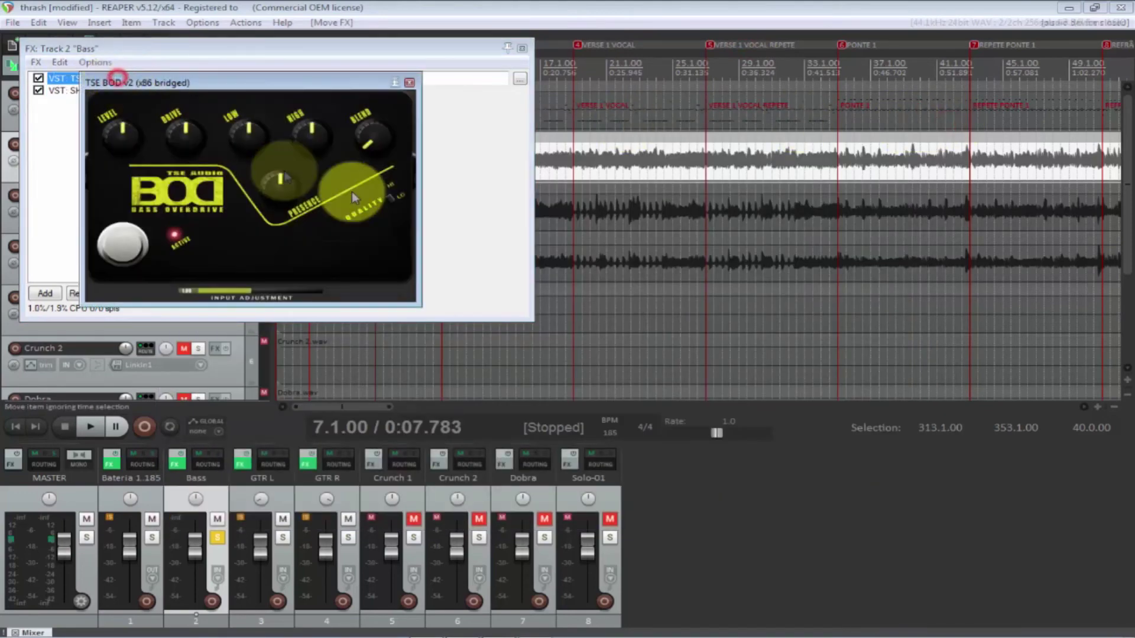
left_click(946, 119)
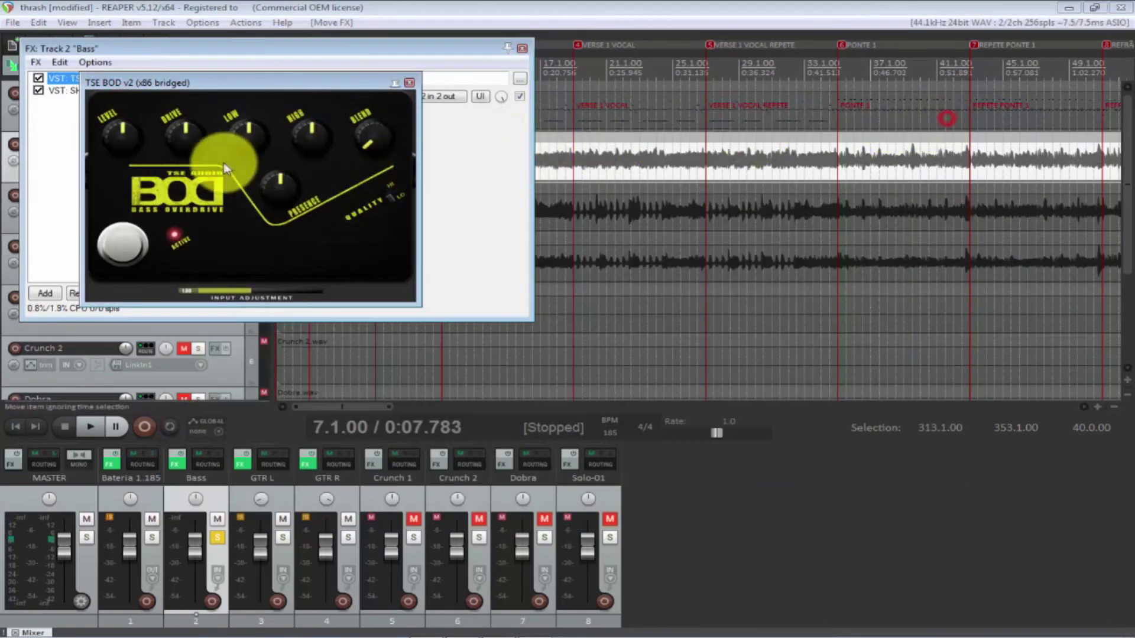
left_click(410, 83)
left_click(44, 293)
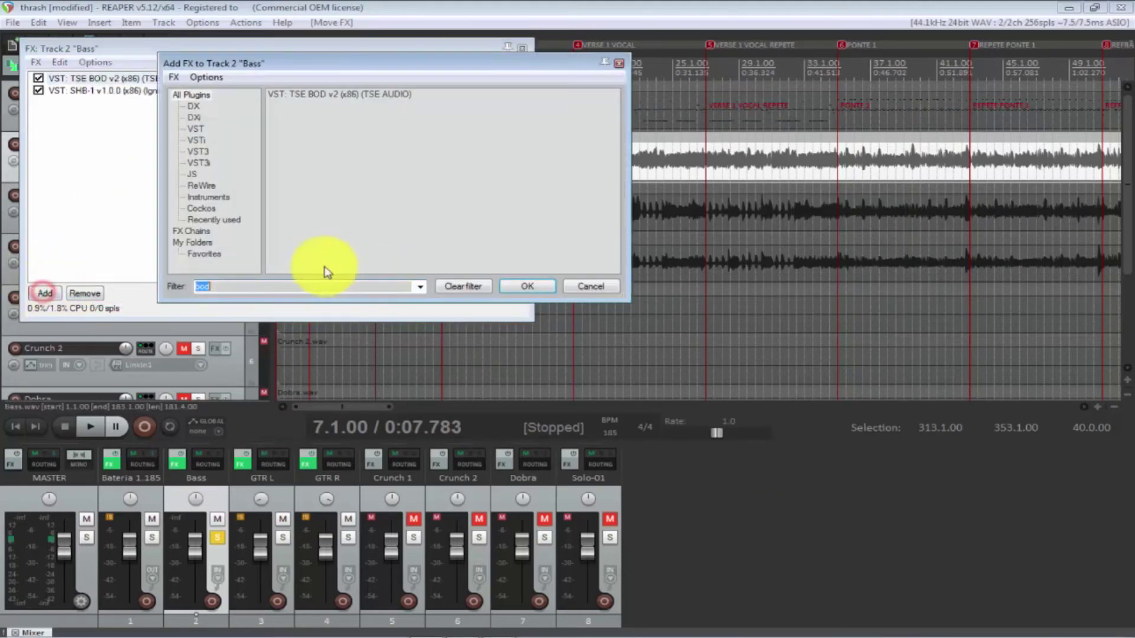
type("kefir")
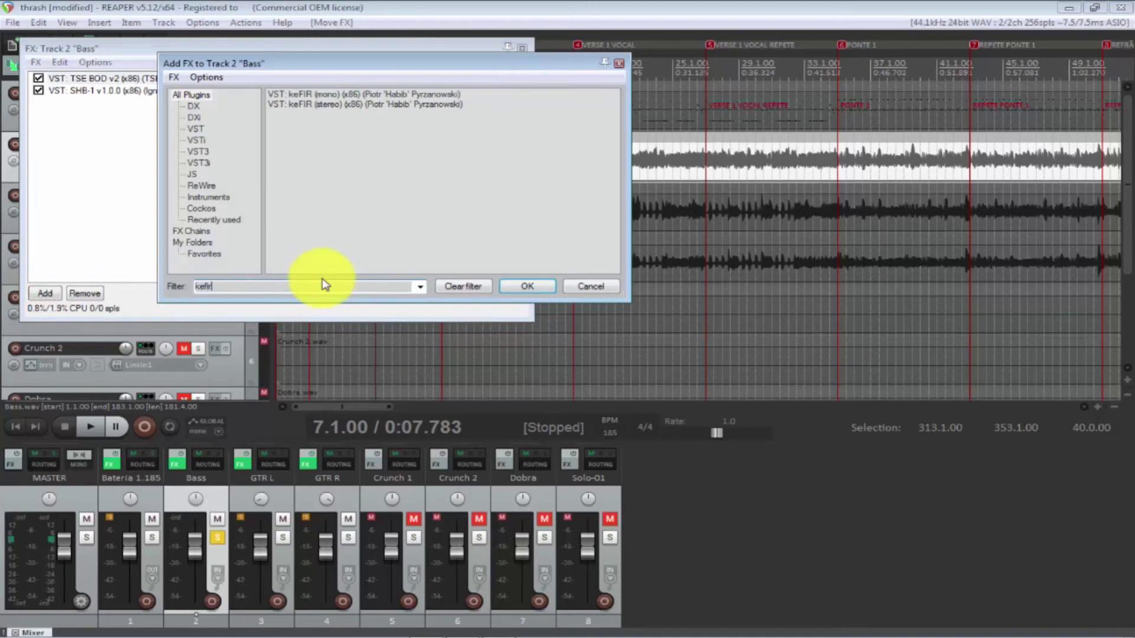
left_click(348, 94)
left_click(534, 286)
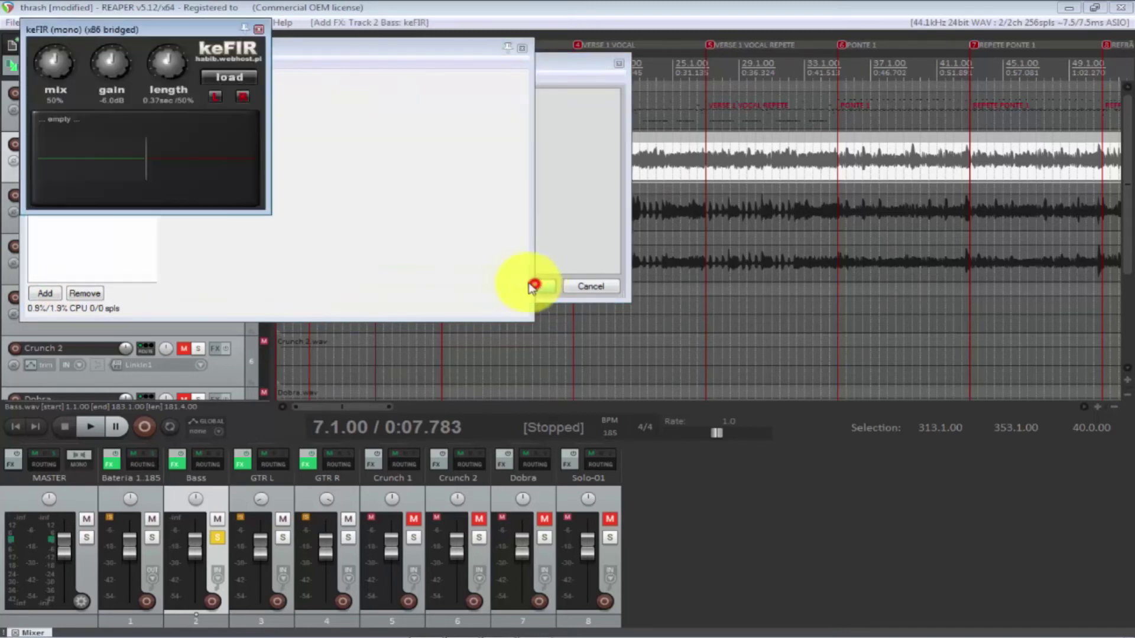
Step: Set keFIR's mix to 100% and turn its impulse length down to 0%
left_click_drag(55, 62, 55, 30)
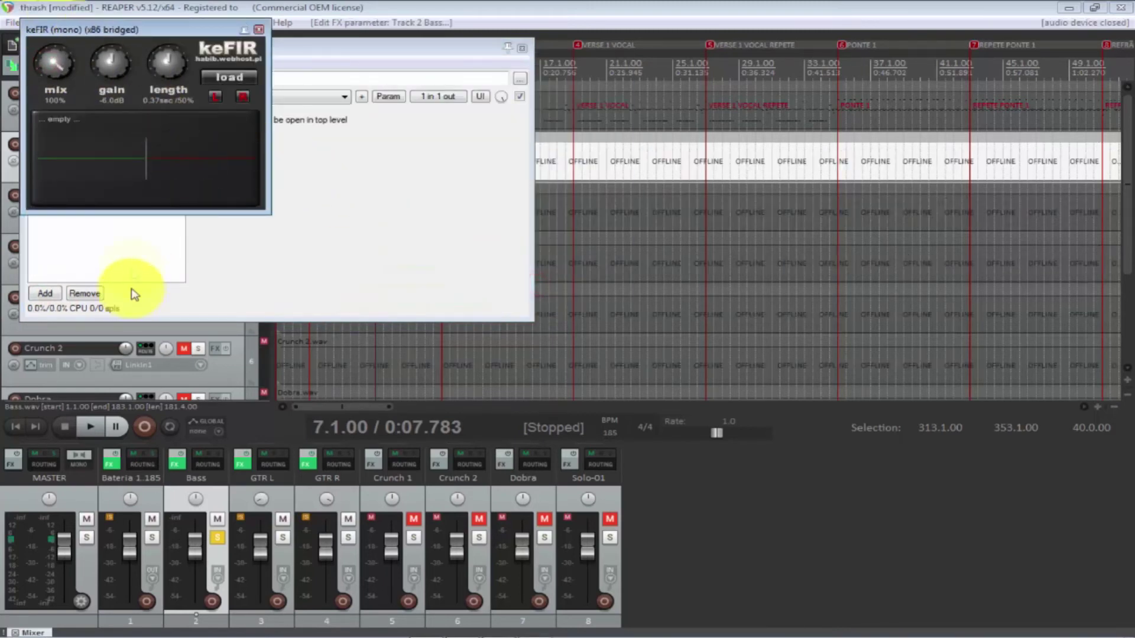
left_click_drag(176, 40, 150, 113)
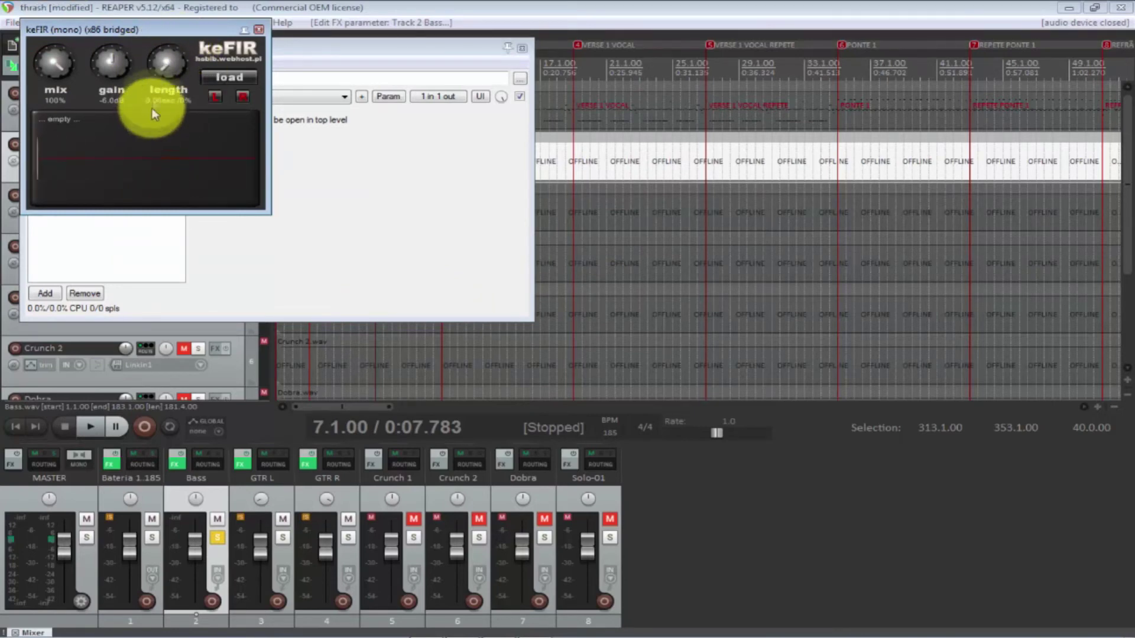
left_click_drag(162, 59, 137, 73)
Step: Browse the Guitar Impulses library for a cabinet impulse response for keFIR, checking the RW Impulses and Guitarhack Impulses folders
left_click(214, 76)
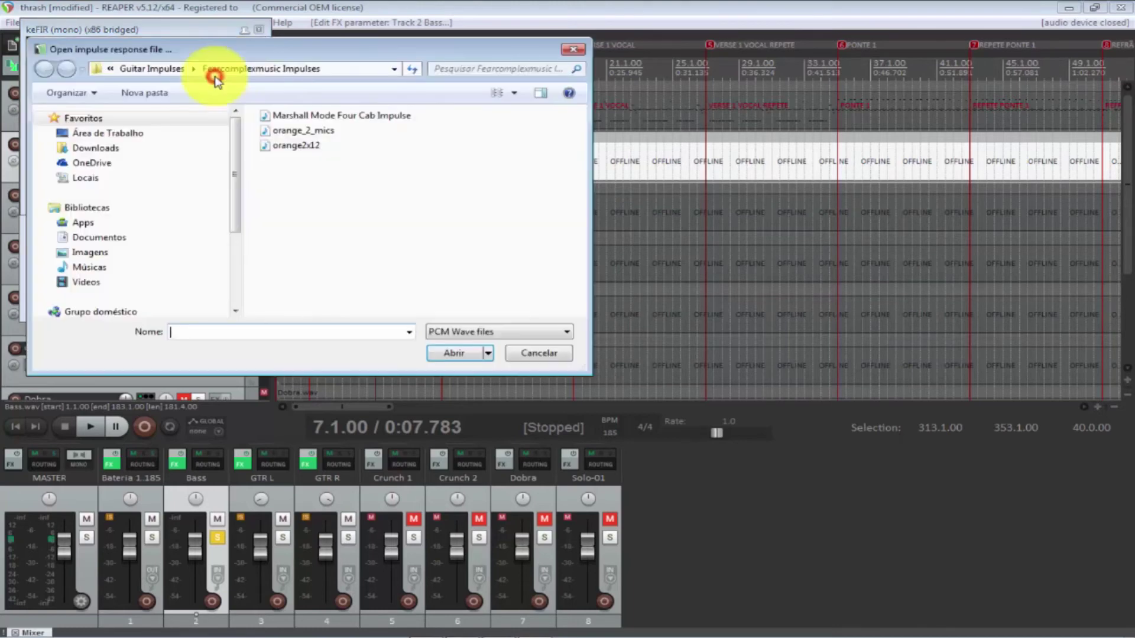
key("BackSpace")
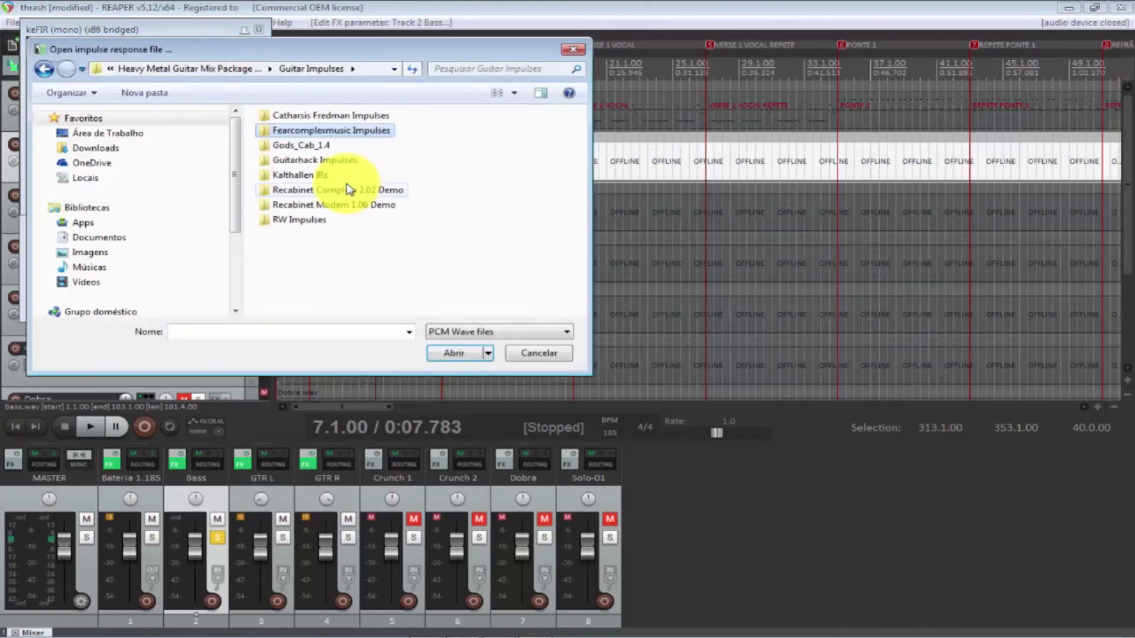
double_click(316, 219)
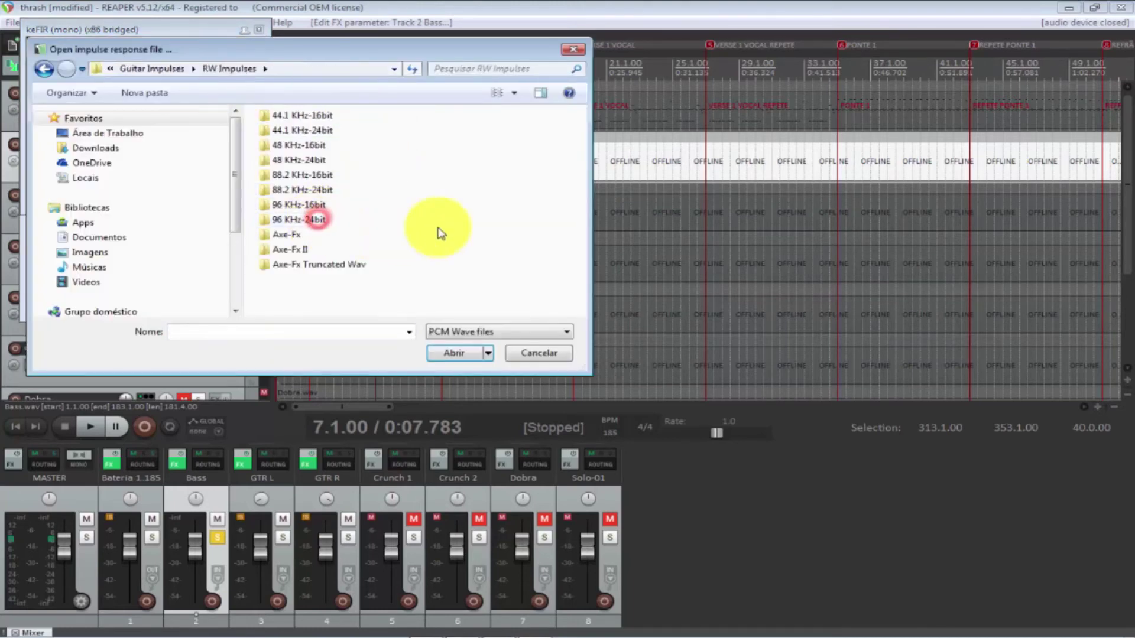
double_click(304, 115)
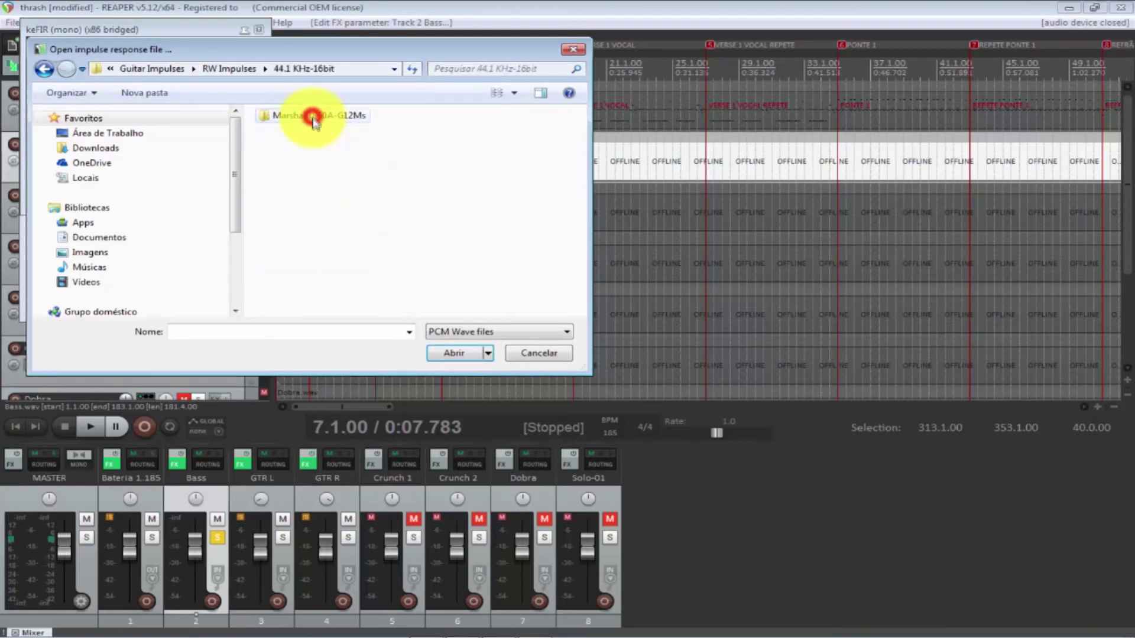
left_click(389, 235)
key("BackSpace")
key("BackSpace")
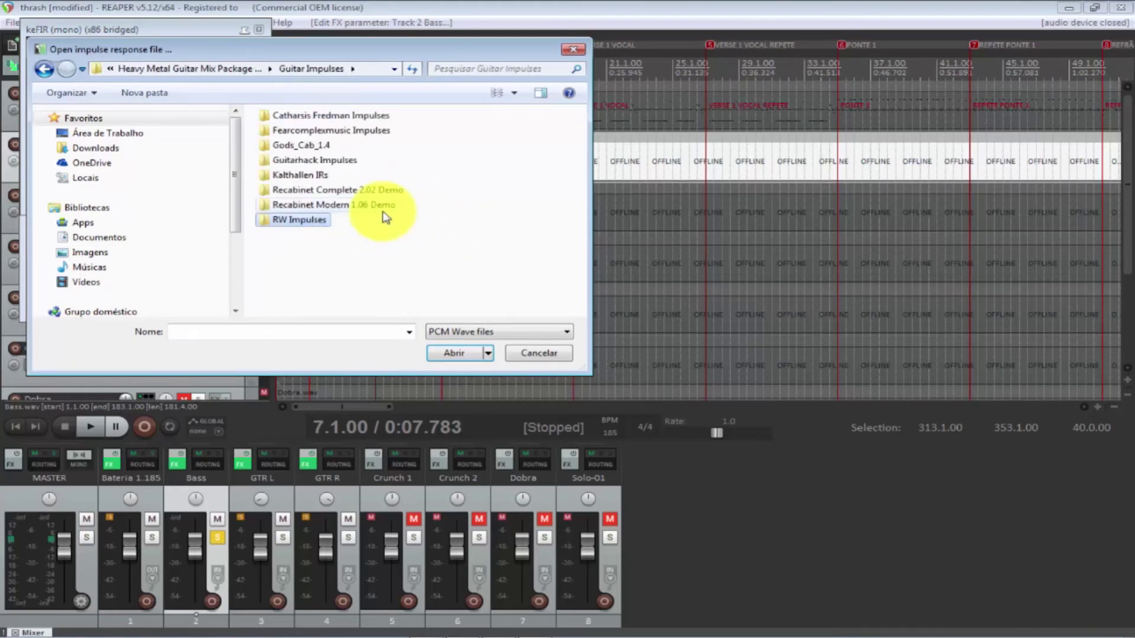
double_click(338, 160)
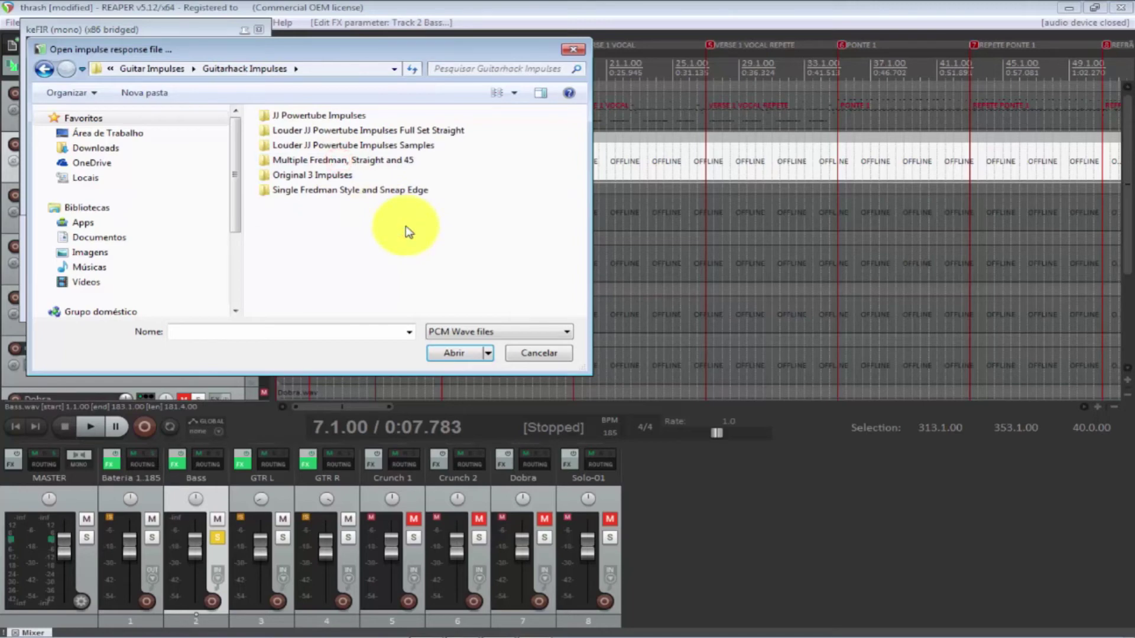
key("BackSpace")
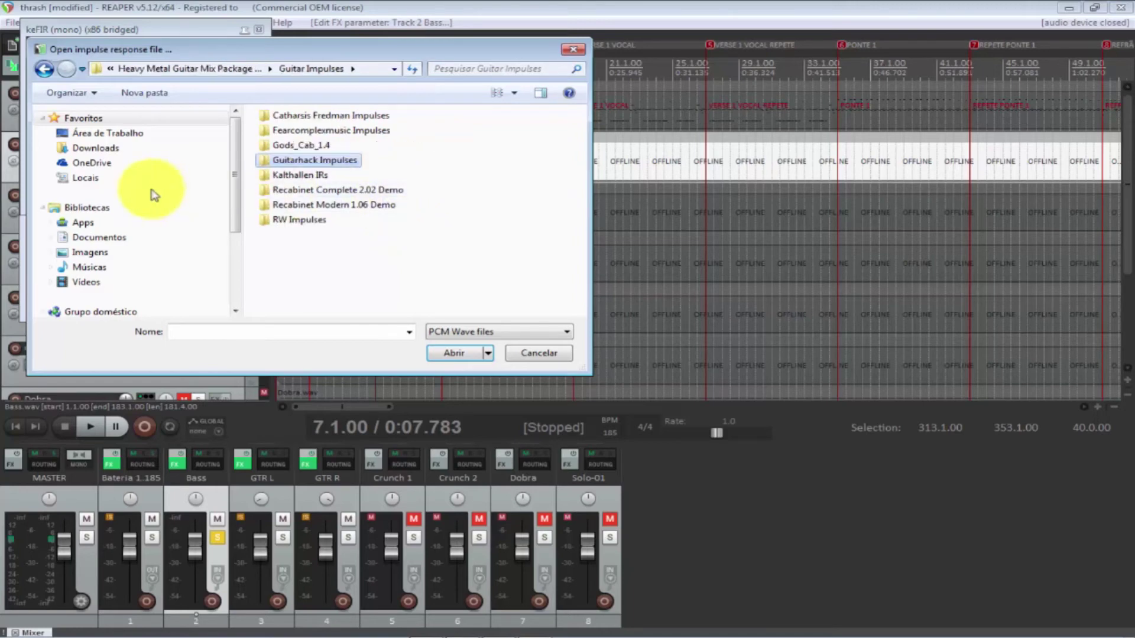
Step: Load the impulse response A8x10_e602_A107 from Documents > mixIR2 > Library > IRs > Red Wire Impulses > Bass Cabs > ampeg_svt-810e into keFIR
left_click(113, 237)
key("Tab")
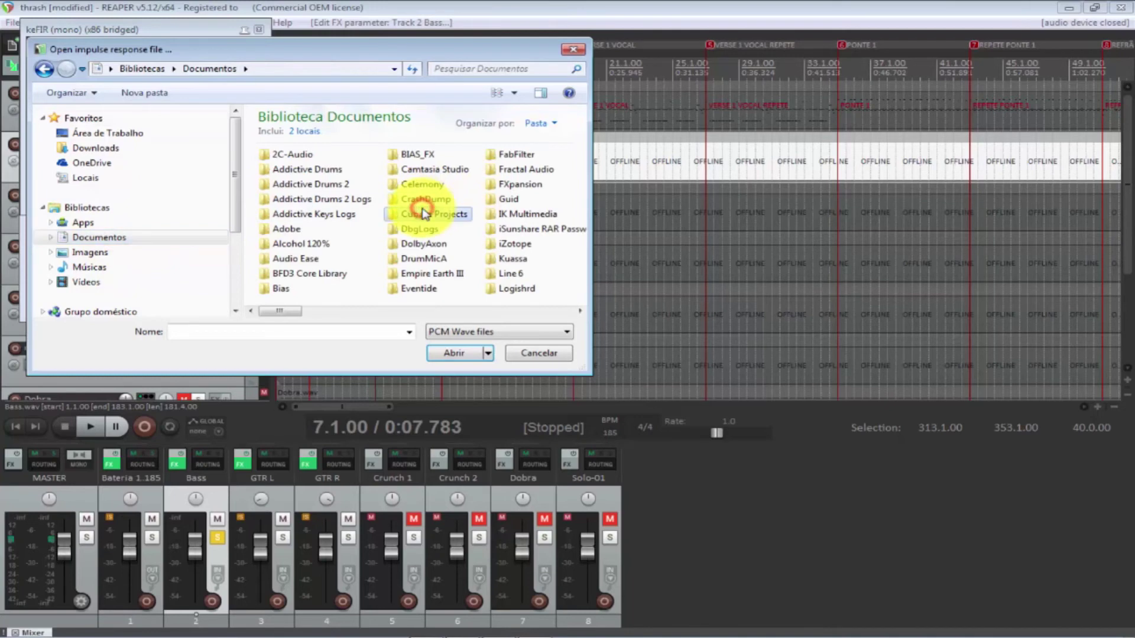
key("r")
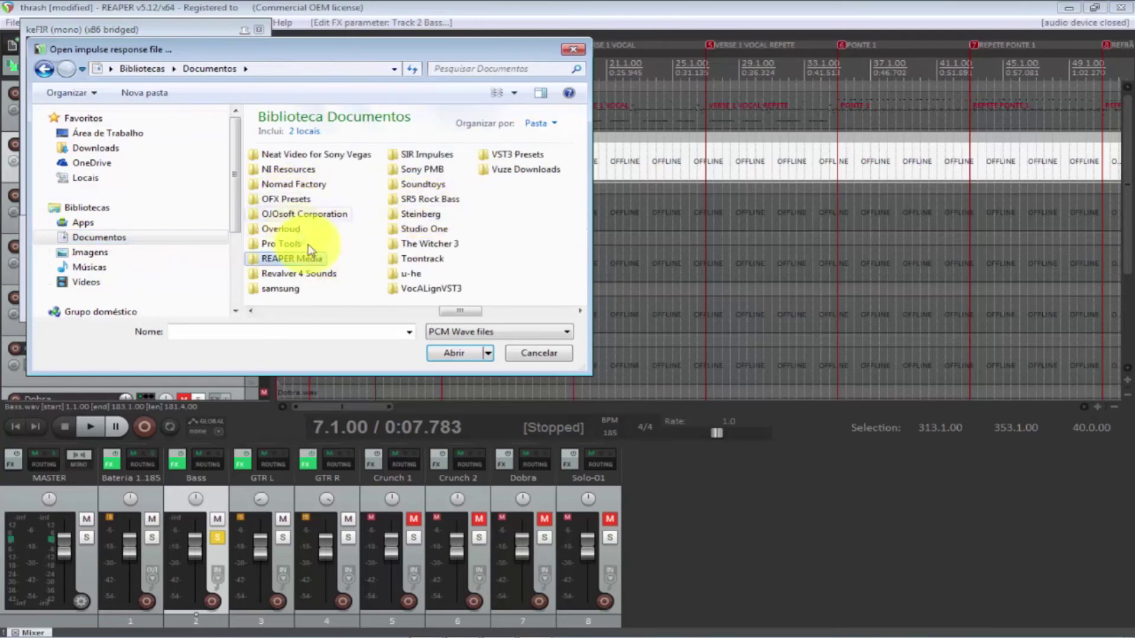
scroll(348, 266, "up", 2)
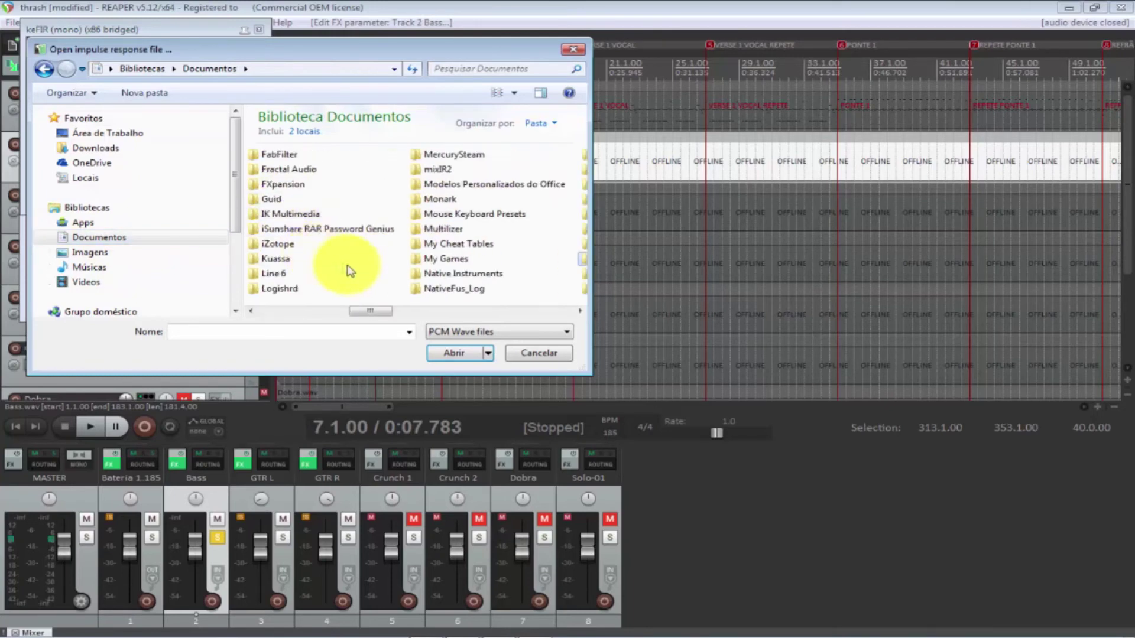
double_click(443, 171)
double_click(279, 153)
double_click(279, 157)
double_click(284, 167)
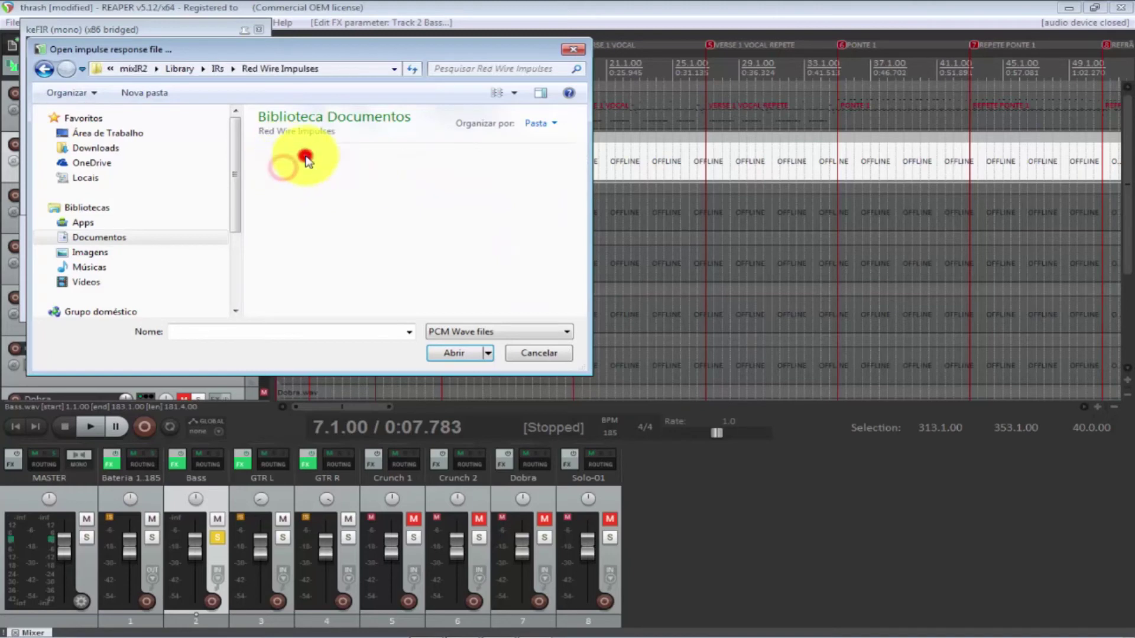
double_click(306, 185)
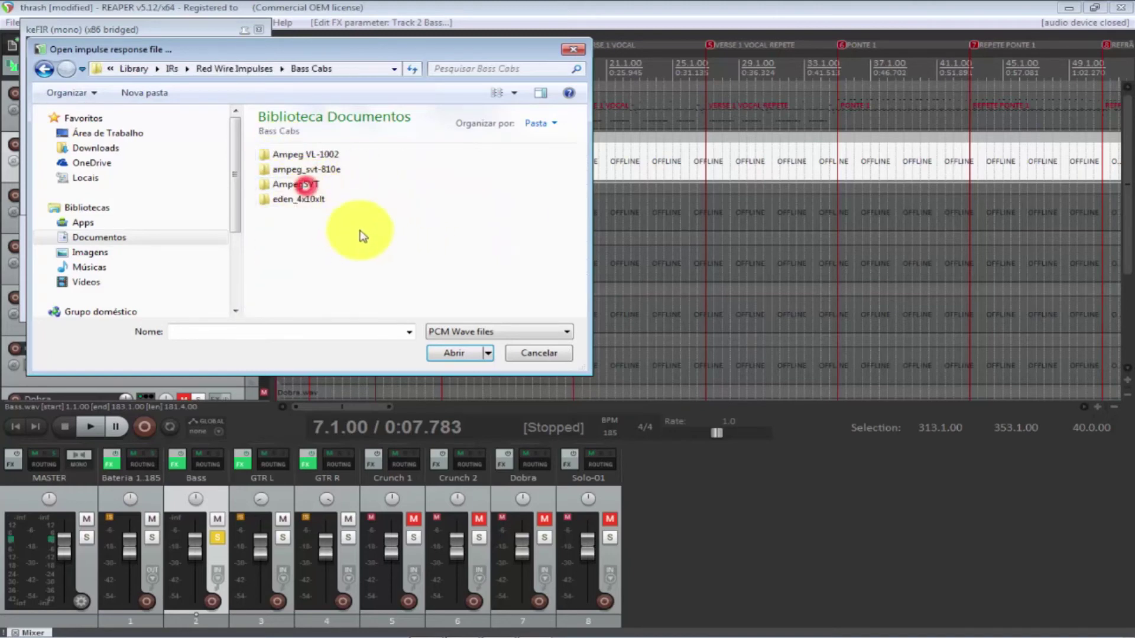
double_click(334, 169)
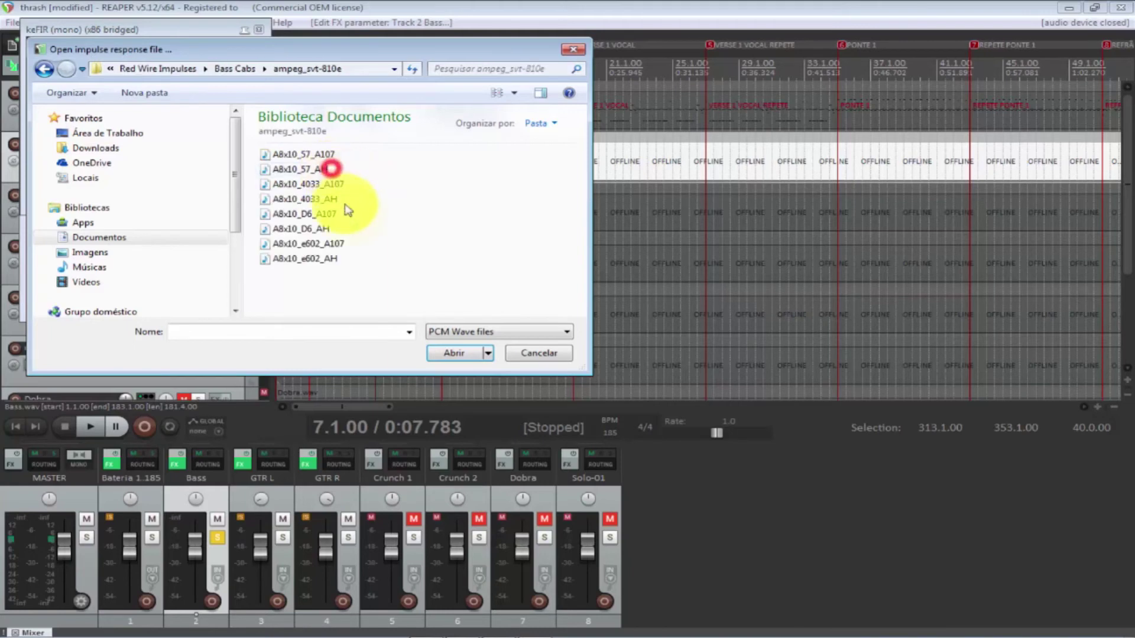
double_click(327, 246)
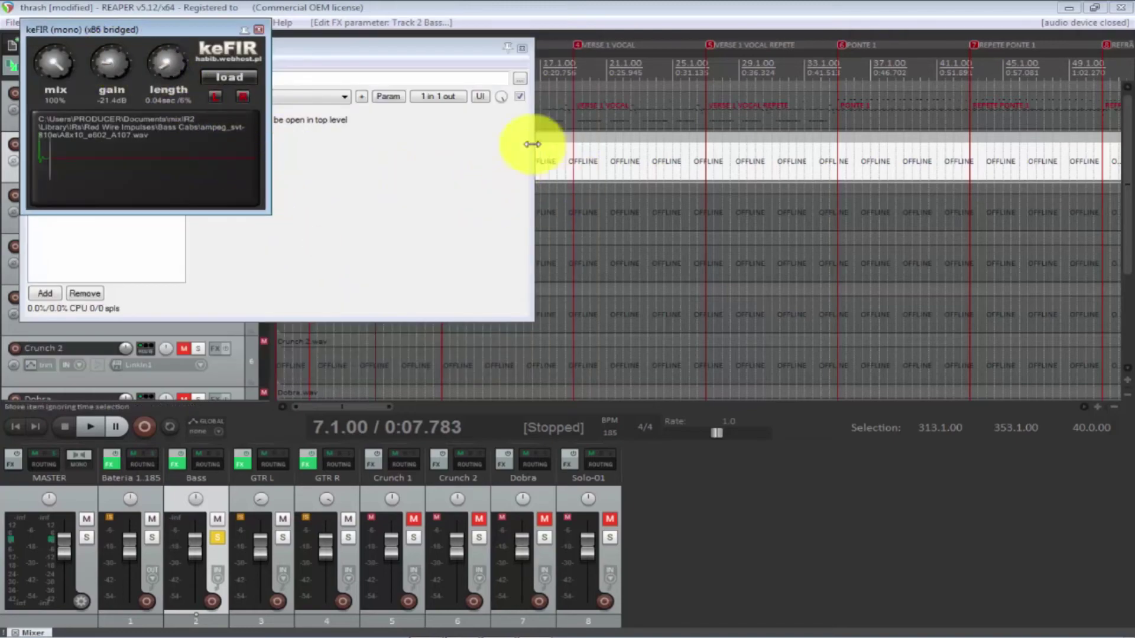
Step: Play the soloed Bass track from about bar 18, set keFIR's gain to -8.1 dB, and replay the bass from bar 4.3
left_click(557, 157)
key("space")
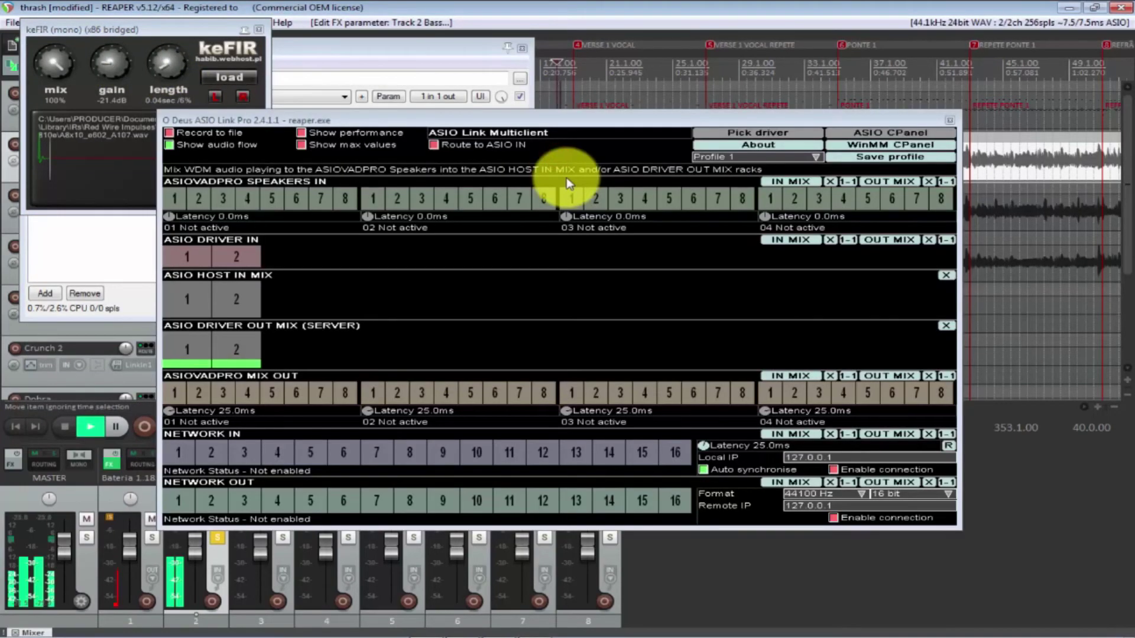
left_click(950, 120)
left_click_drag(106, 62, 112, 50)
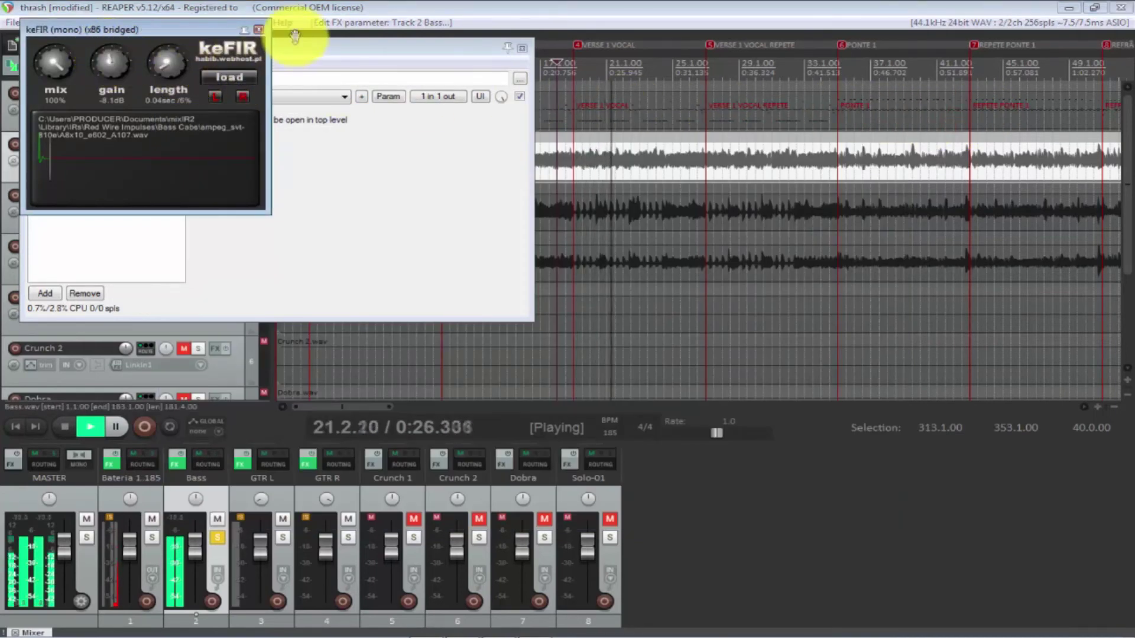
left_click(258, 29)
left_click(522, 48)
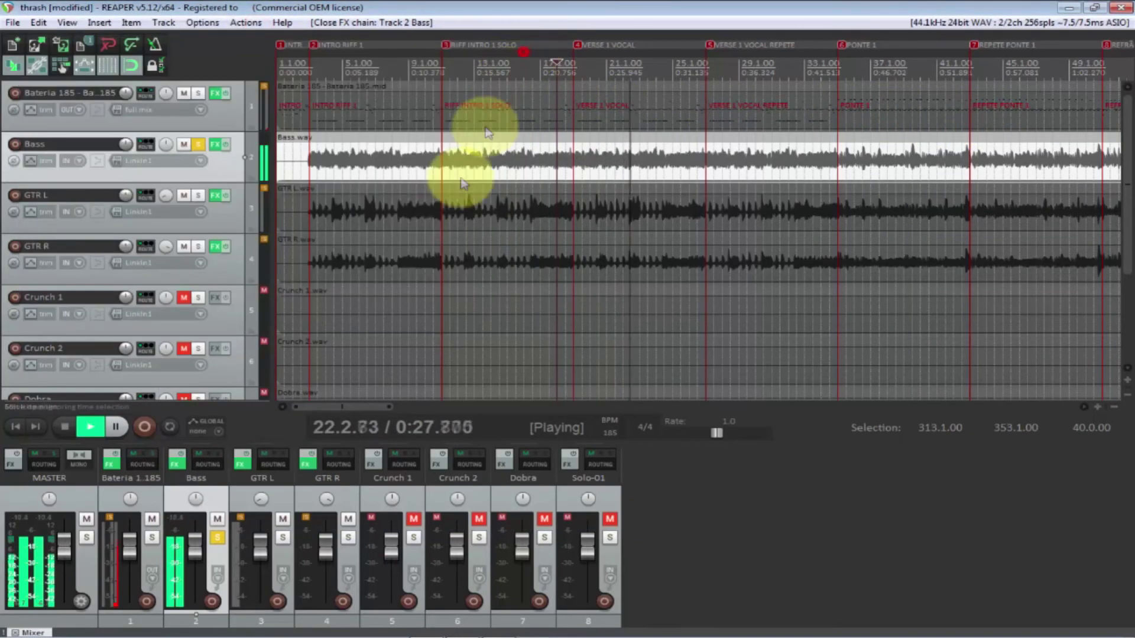
left_click(336, 157)
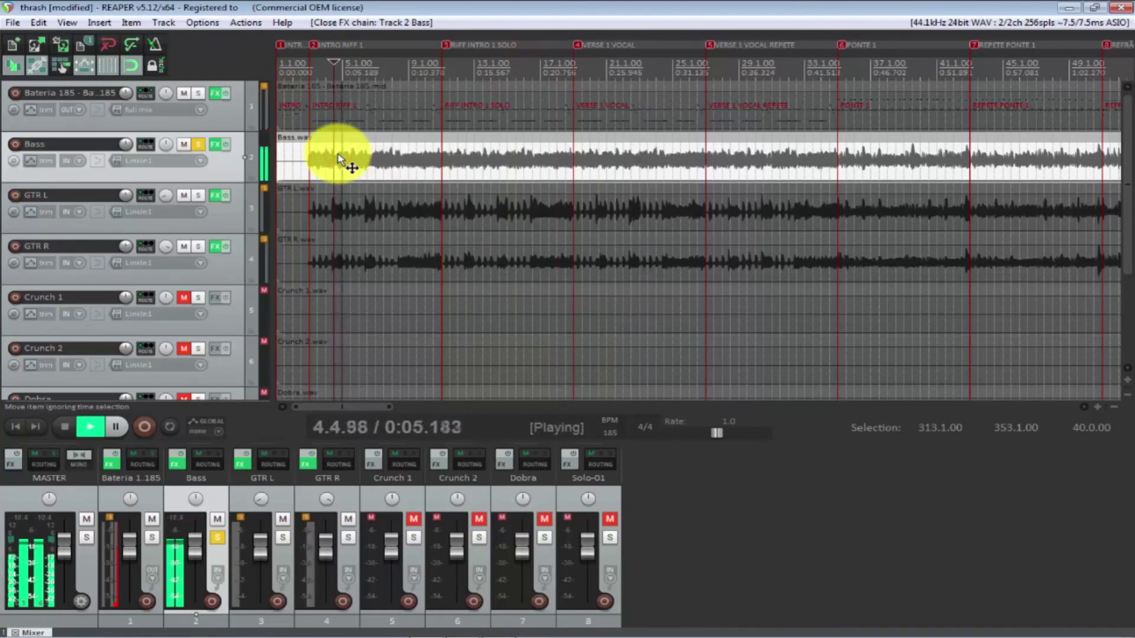
key("space")
Step: Reopen the Bass track's effects chain and search all plug-ins for "pit" and the JS effects for "da"
left_click(218, 146)
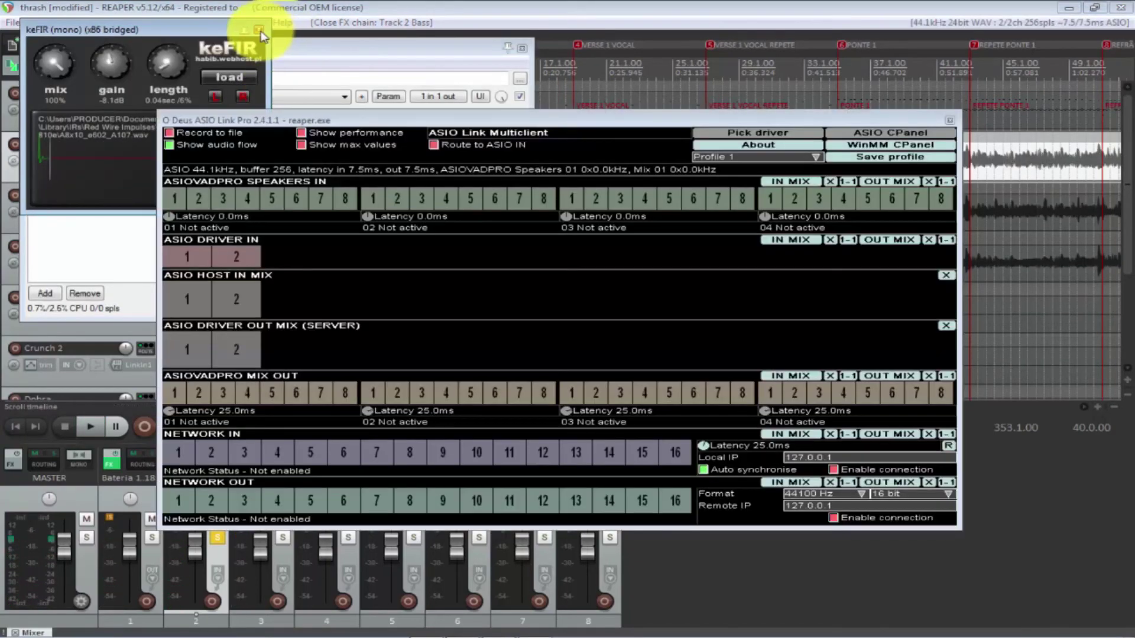
left_click(258, 29)
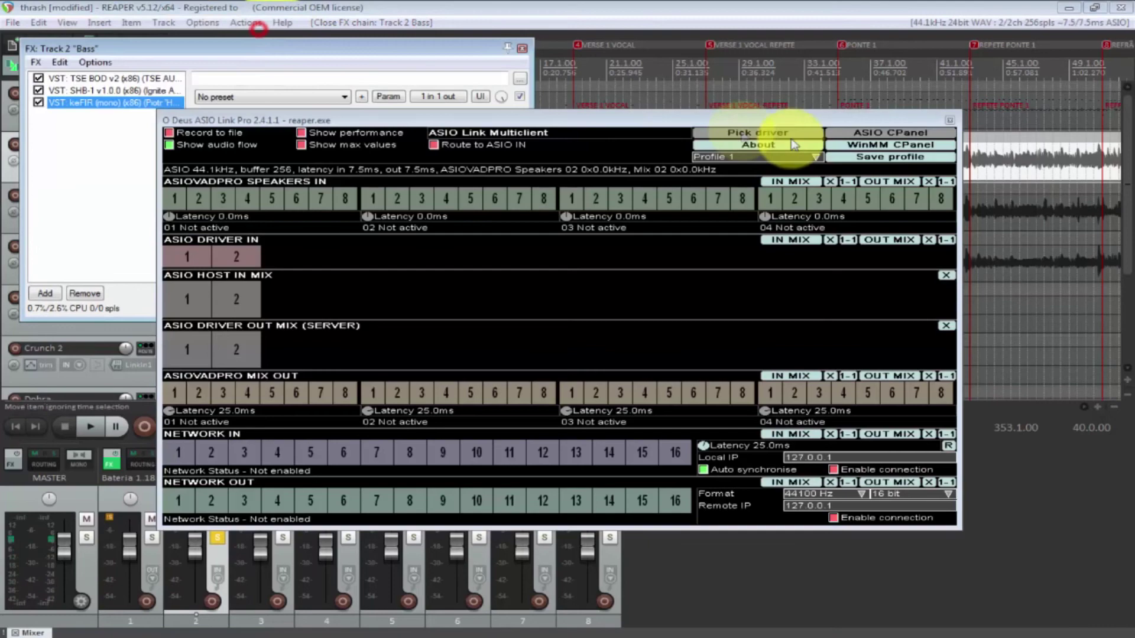
left_click(949, 120)
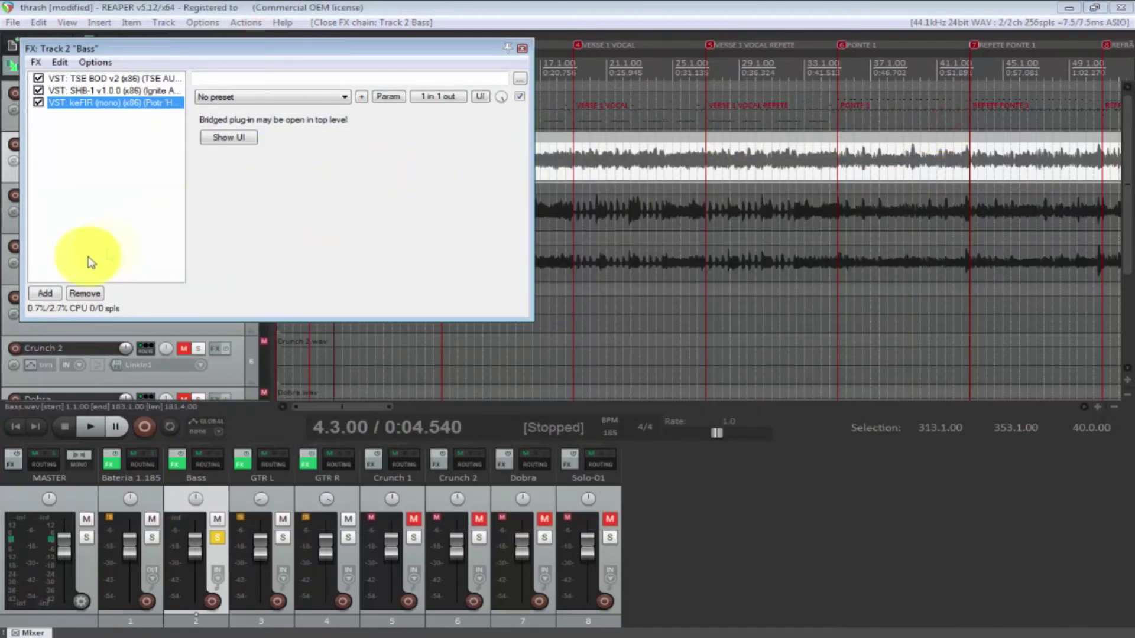
left_click(56, 290)
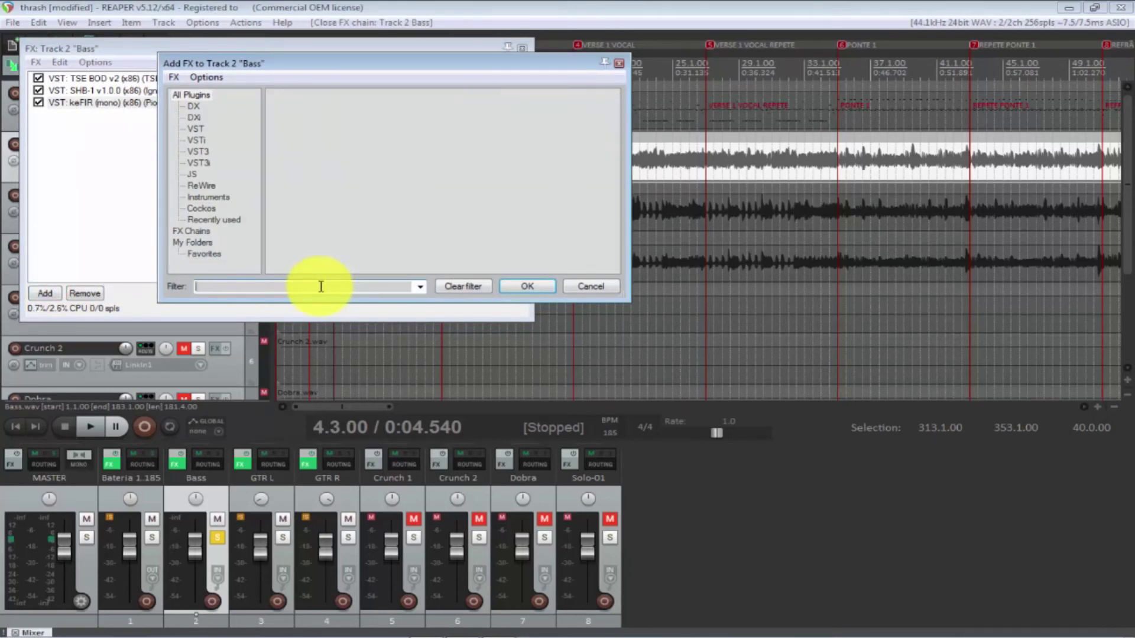
type("pit")
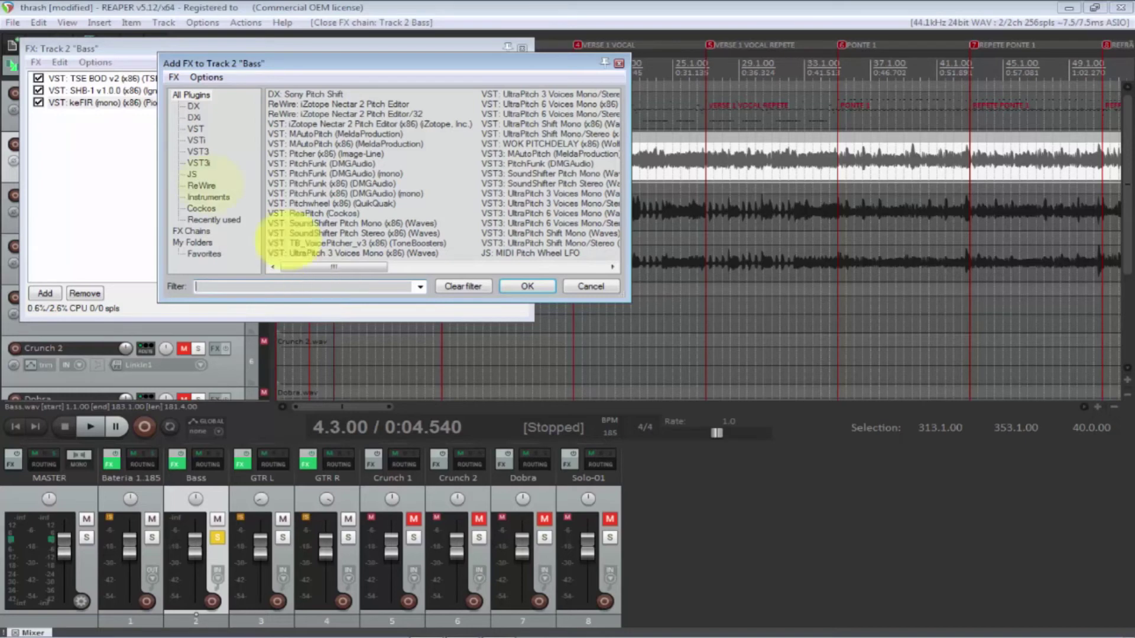
left_click(192, 175)
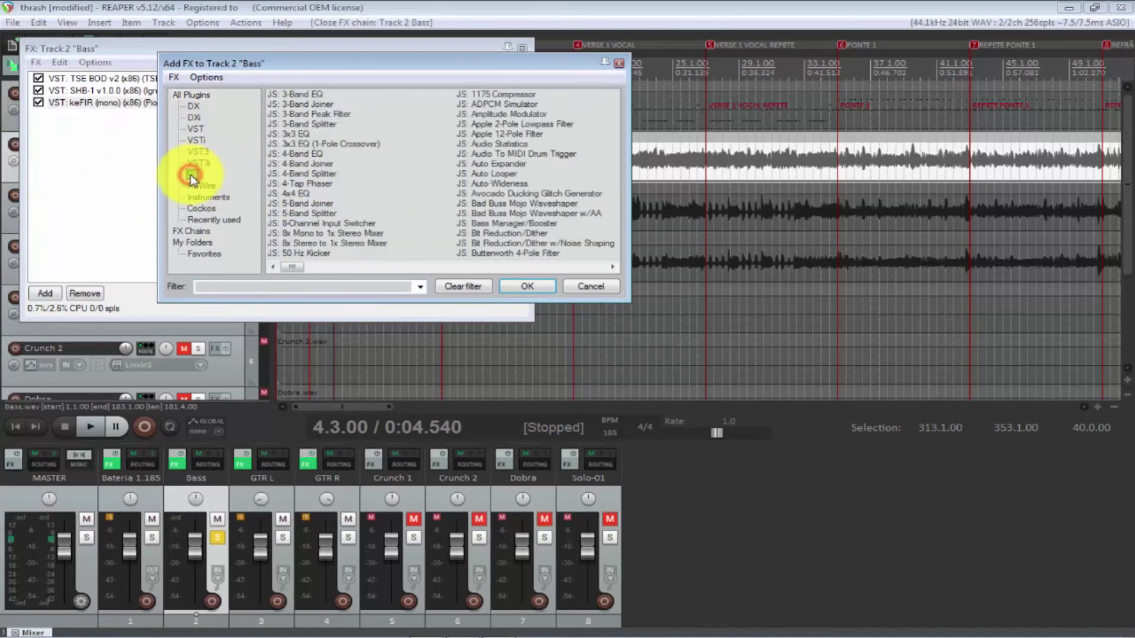
left_click(302, 287)
type("da")
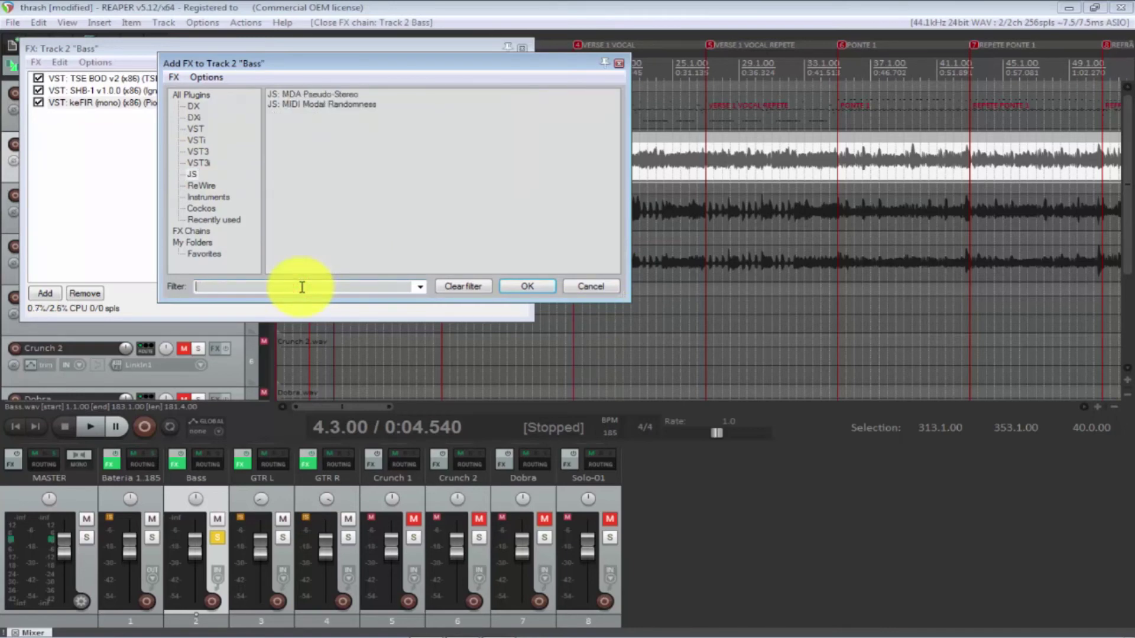
Step: Add the ReaPitch plug-in after keFIR in the Bass chain, filtering the Cockos plug-ins by "pi"
left_click(201, 209)
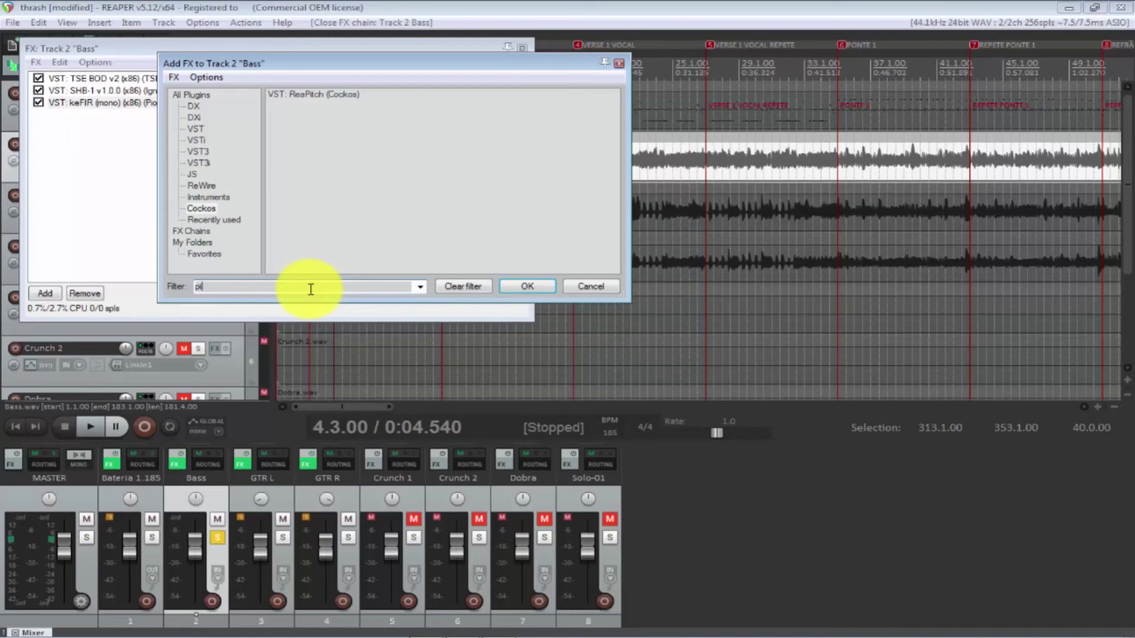
left_click(307, 94)
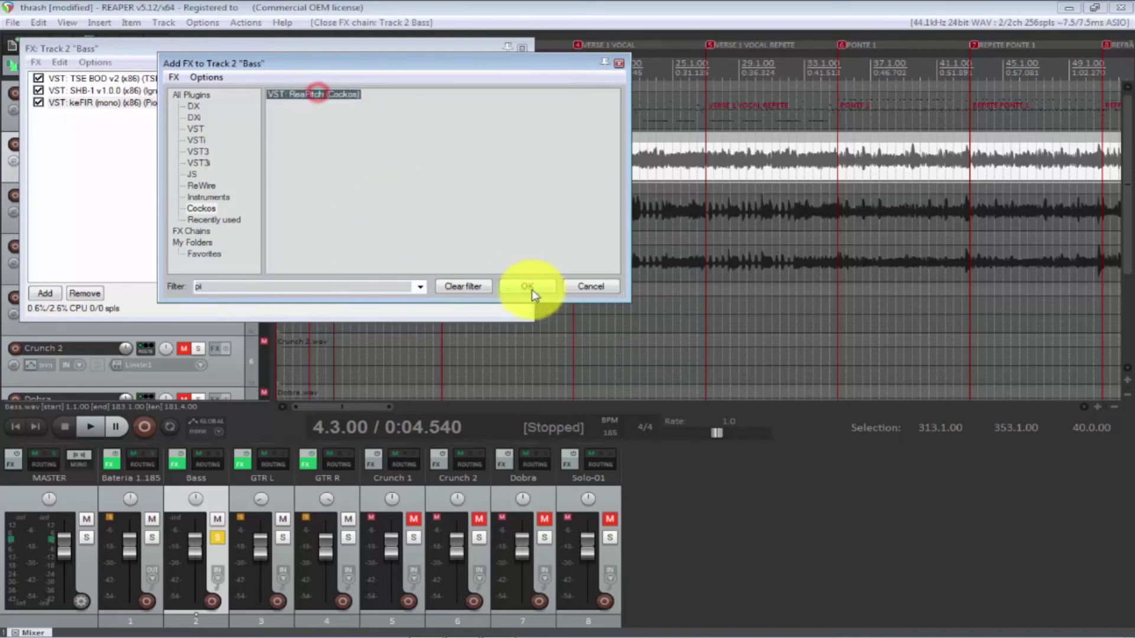
left_click(528, 288)
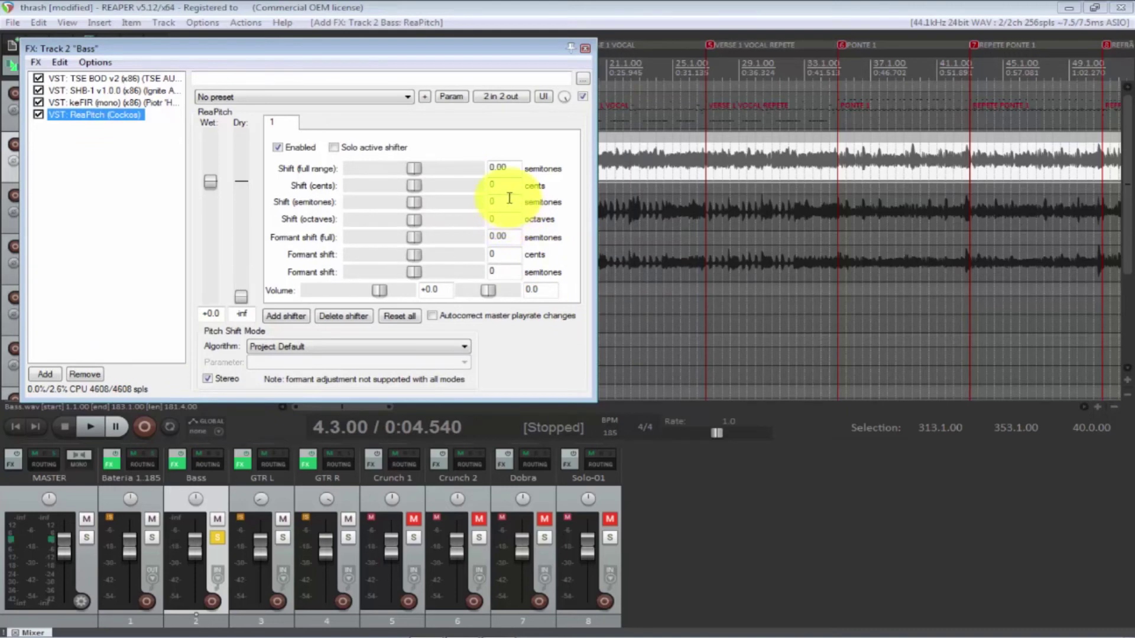
Step: Set ReaPitch's semitone shift to -12 on the Bass track, close its effects chain and play the soloed bass from bar 7
left_click(505, 200)
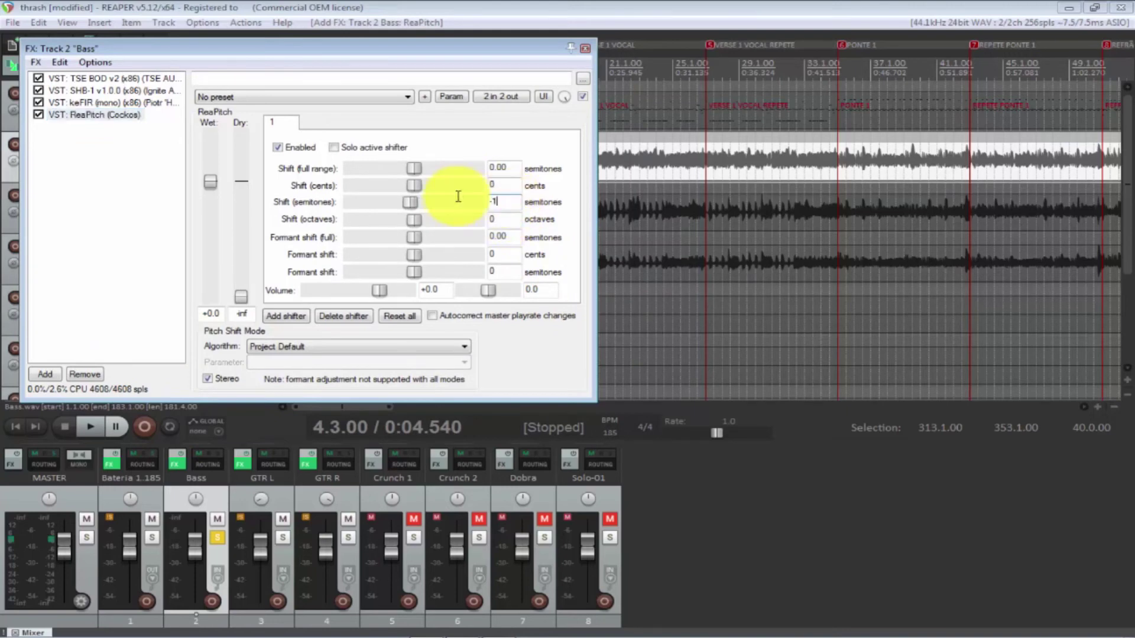
left_click(585, 48)
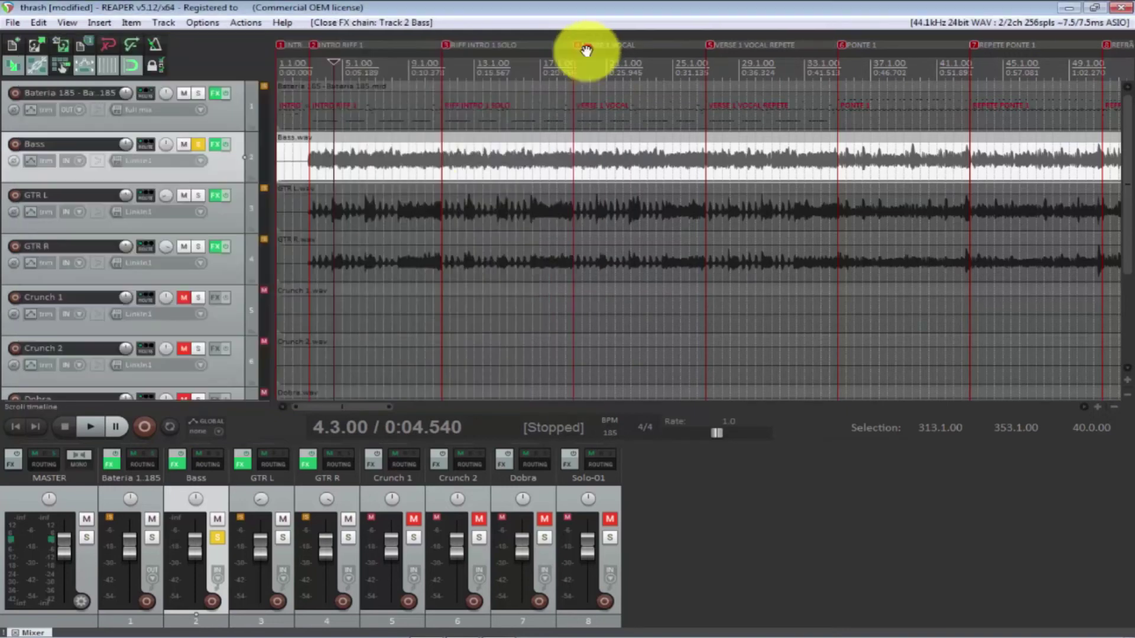
left_click(375, 157)
key("space")
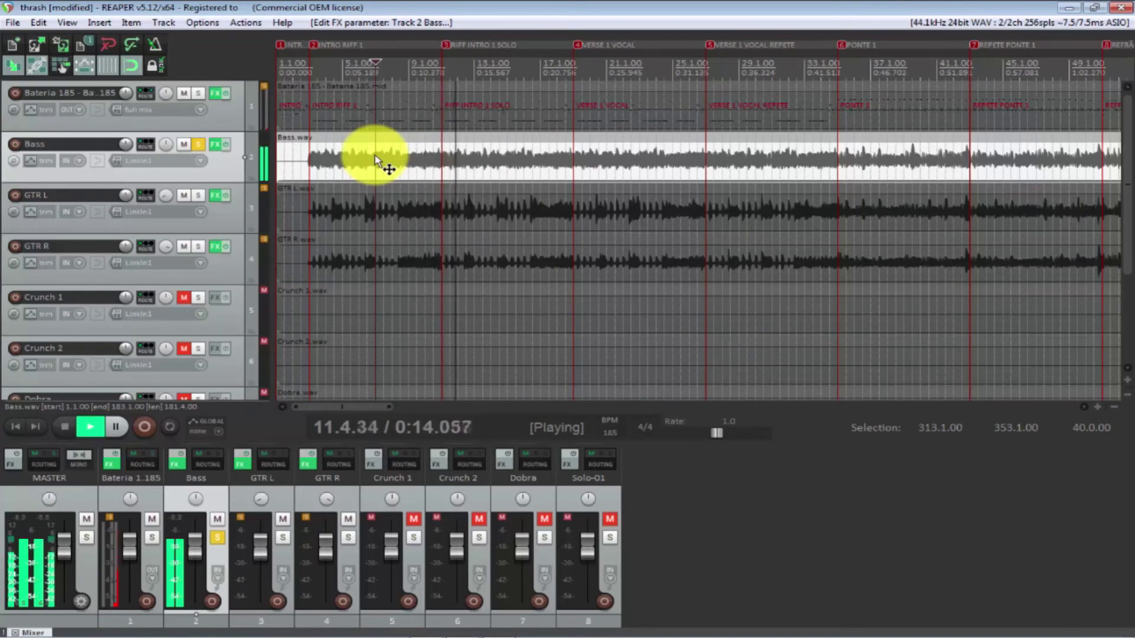
key("space")
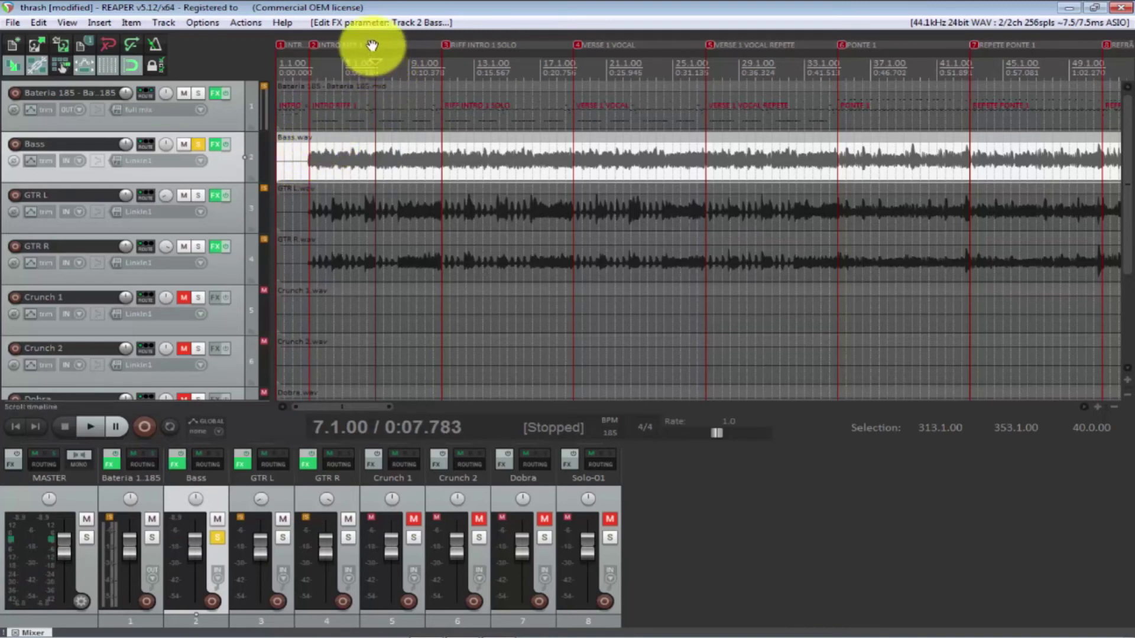
Step: Make a time selection from 2.3.00 to 14.3.00 on the timeline
left_click_drag(369, 68, 497, 79)
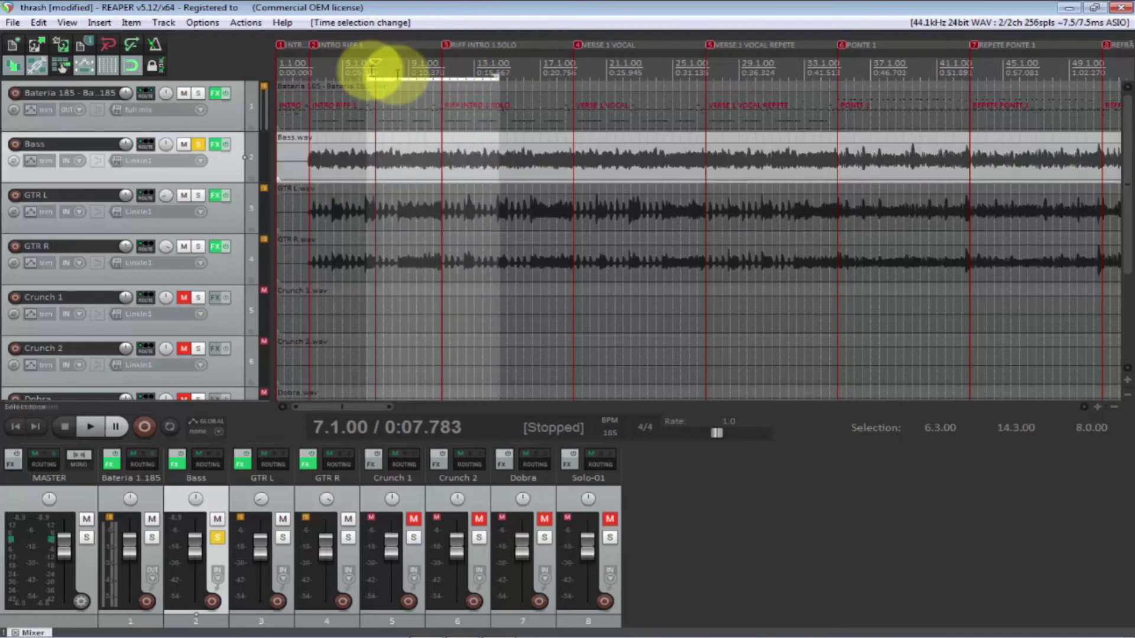
left_click_drag(367, 79, 304, 90)
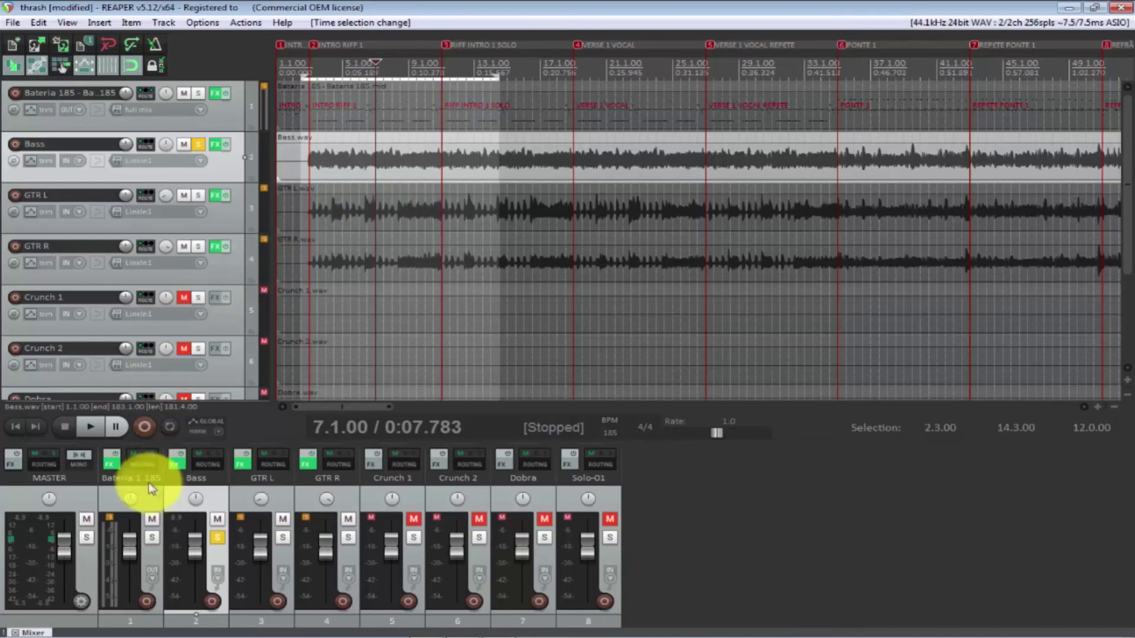
Step: Build 16 channels of MIDI routing to the Bateria 185 track from its effects chain, dismissing the plug-in windows in the way
left_click(112, 466)
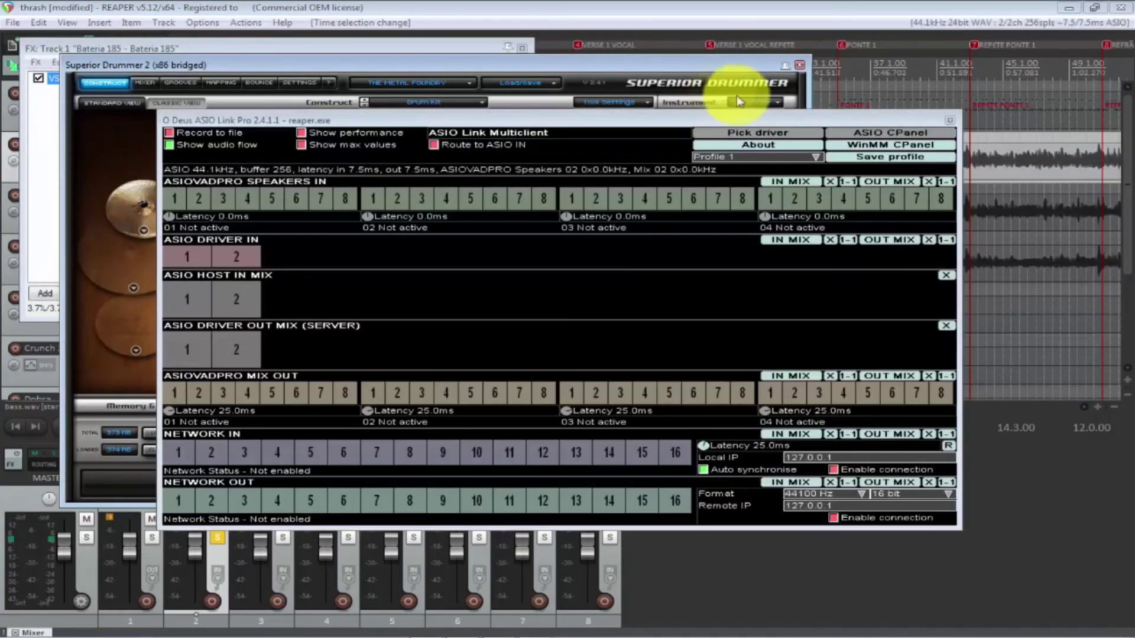
left_click(796, 65)
left_click(950, 121)
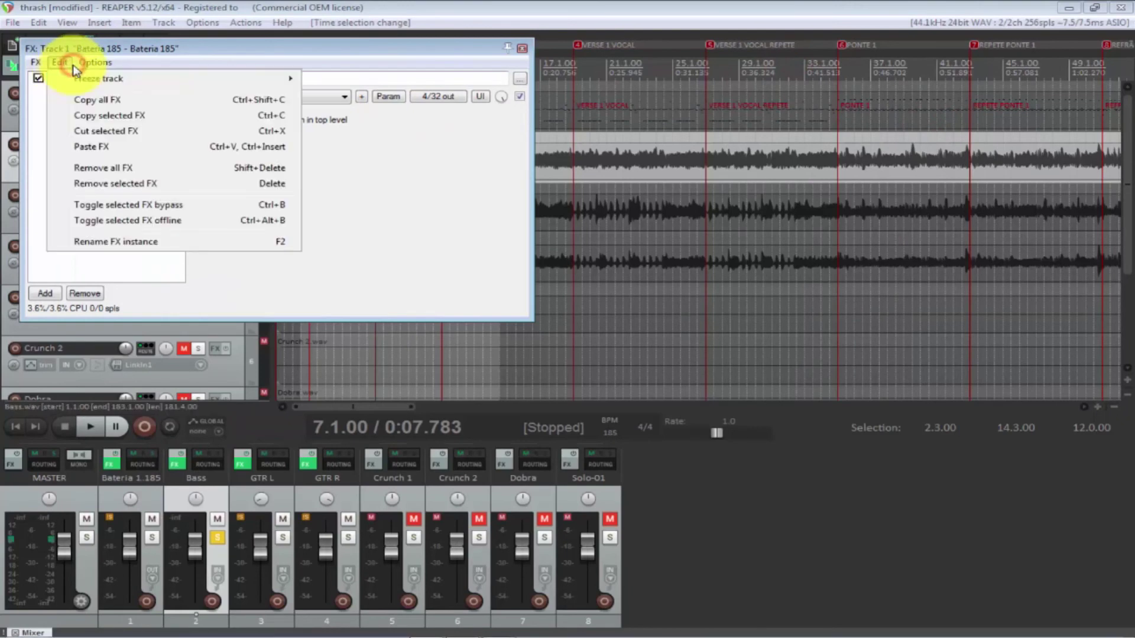
mouse_move(87, 64)
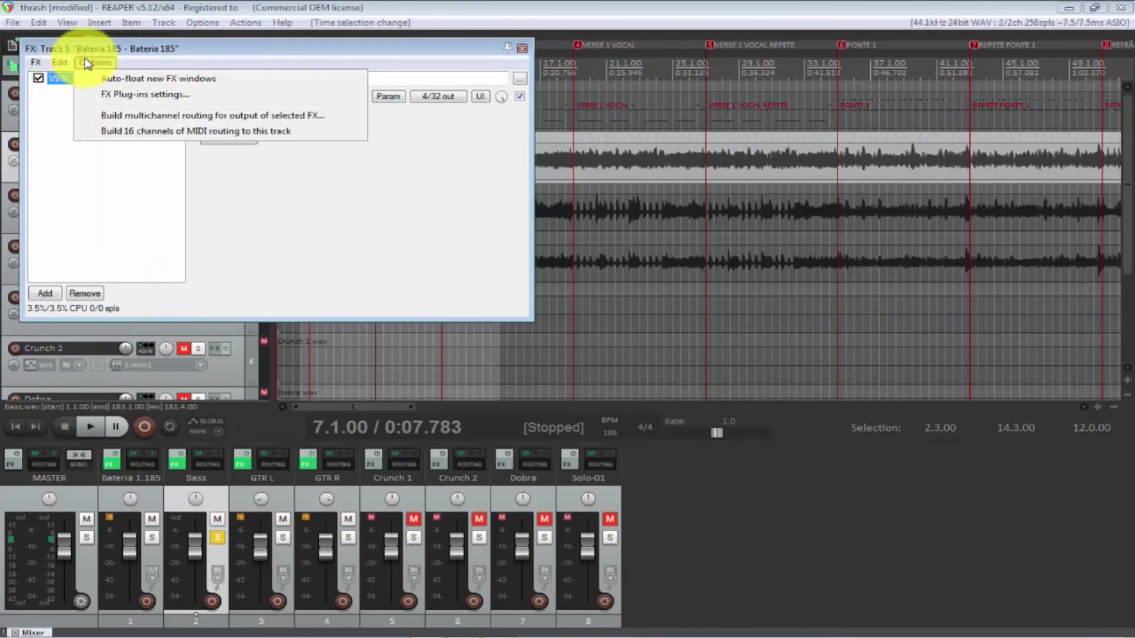
left_click(158, 133)
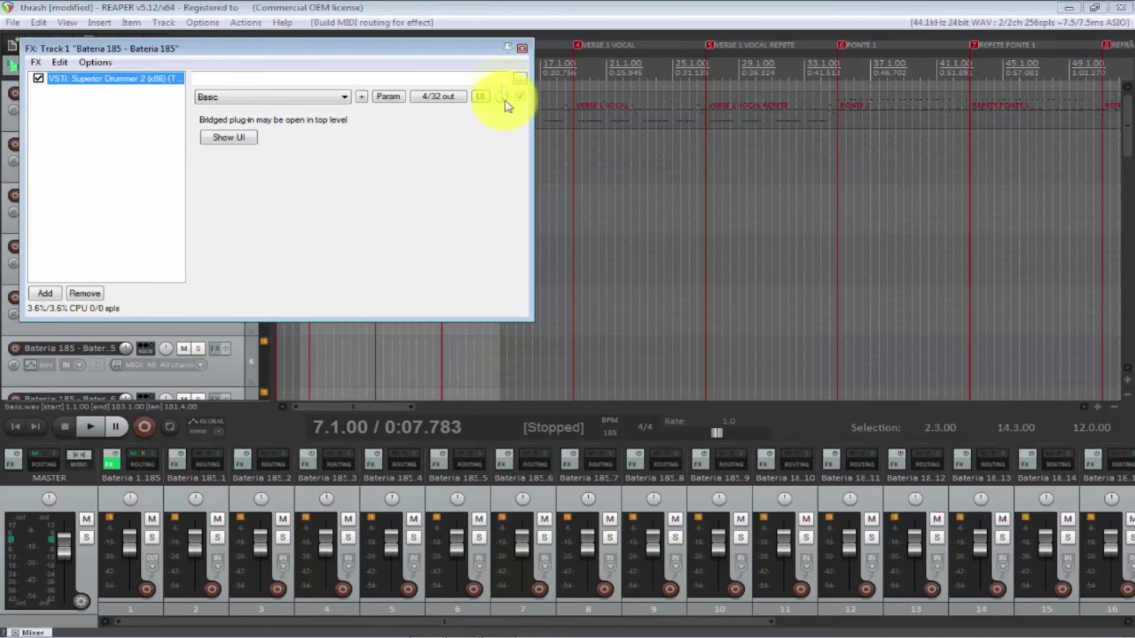
left_click(522, 49)
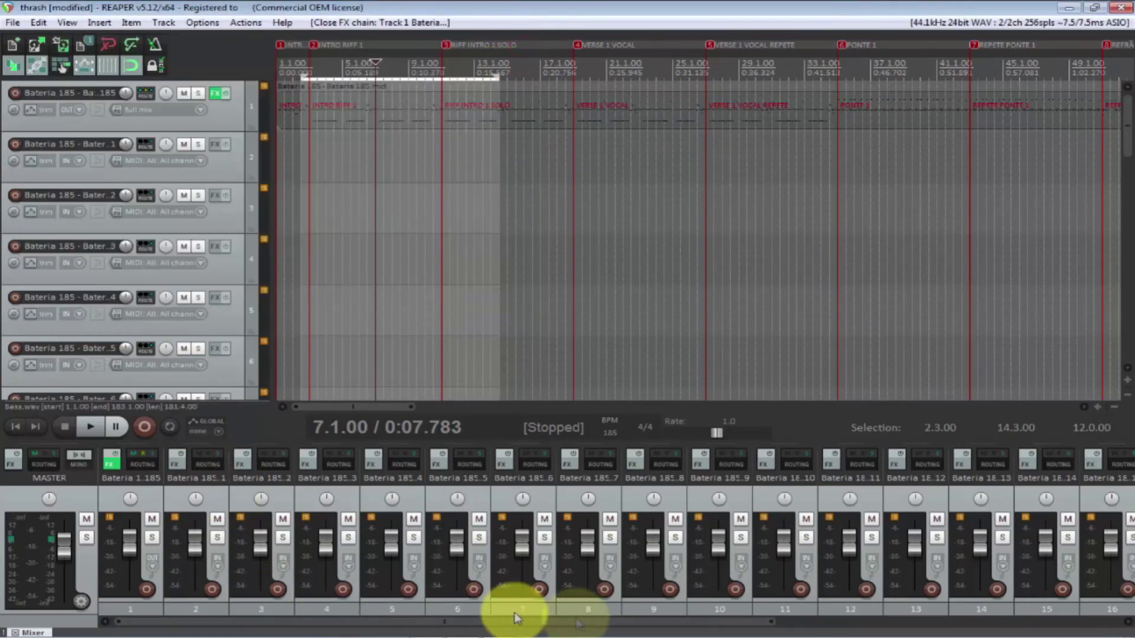
Step: Move ReaPitch to the start of the Bass track's effects chain, ahead of TSE BOD, and close the chain
left_click_drag(280, 618, 608, 619)
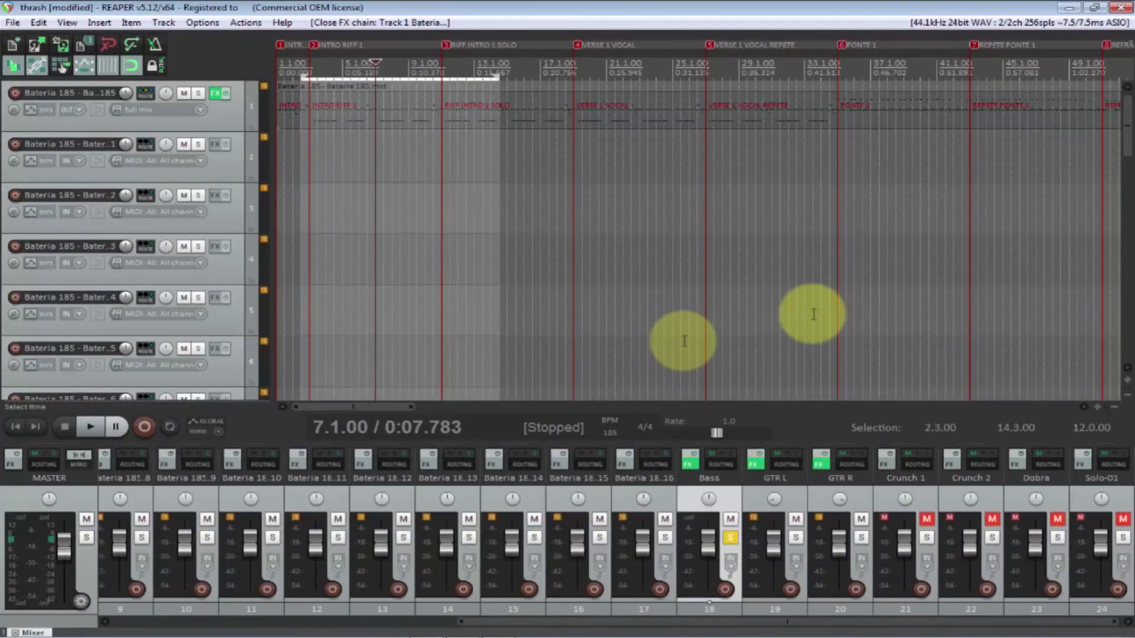
left_click_drag(1125, 124, 1107, 321)
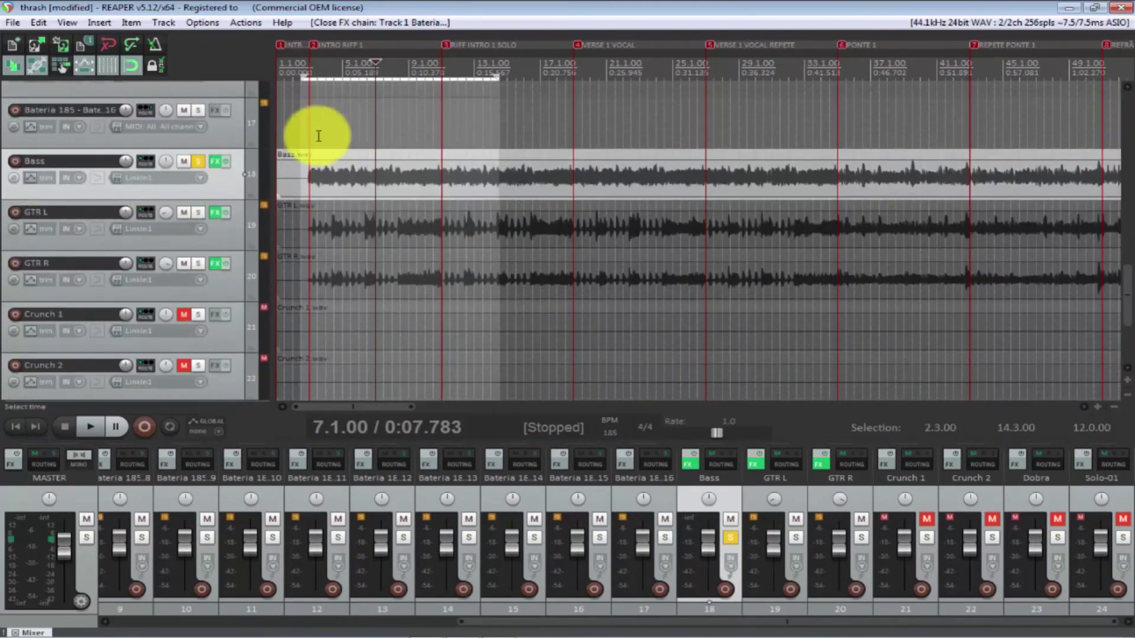
left_click(216, 163)
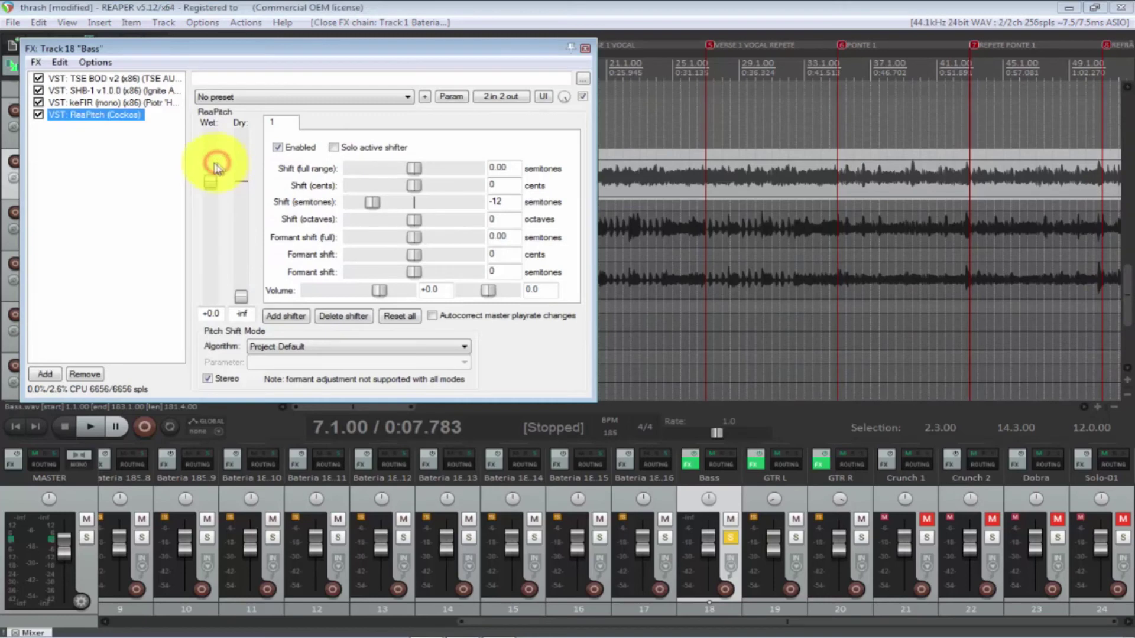
left_click_drag(120, 115, 114, 74)
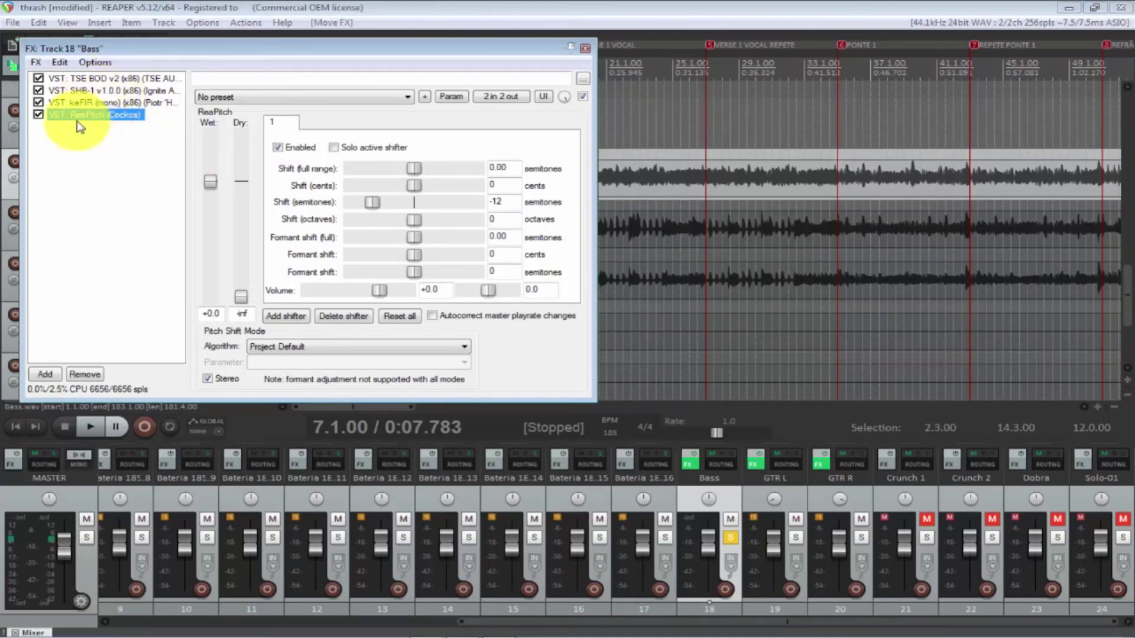
left_click_drag(75, 121, 81, 78)
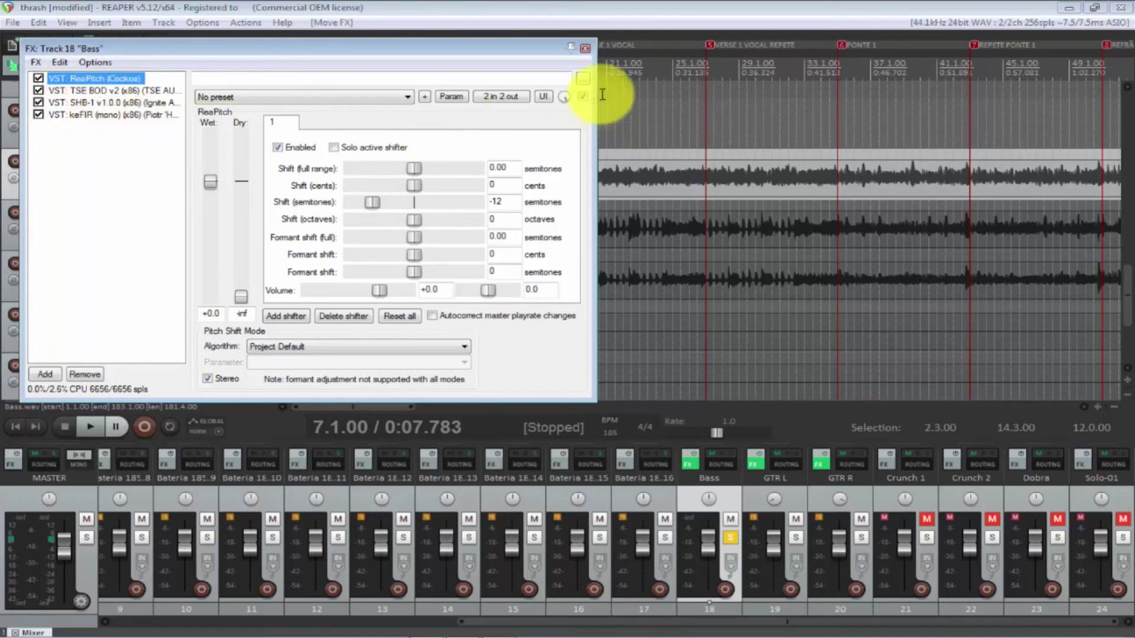
left_click(582, 48)
Step: Play the soloed Bass track from bar 4.1, then place the edit cursor at bar 5
left_click(326, 174)
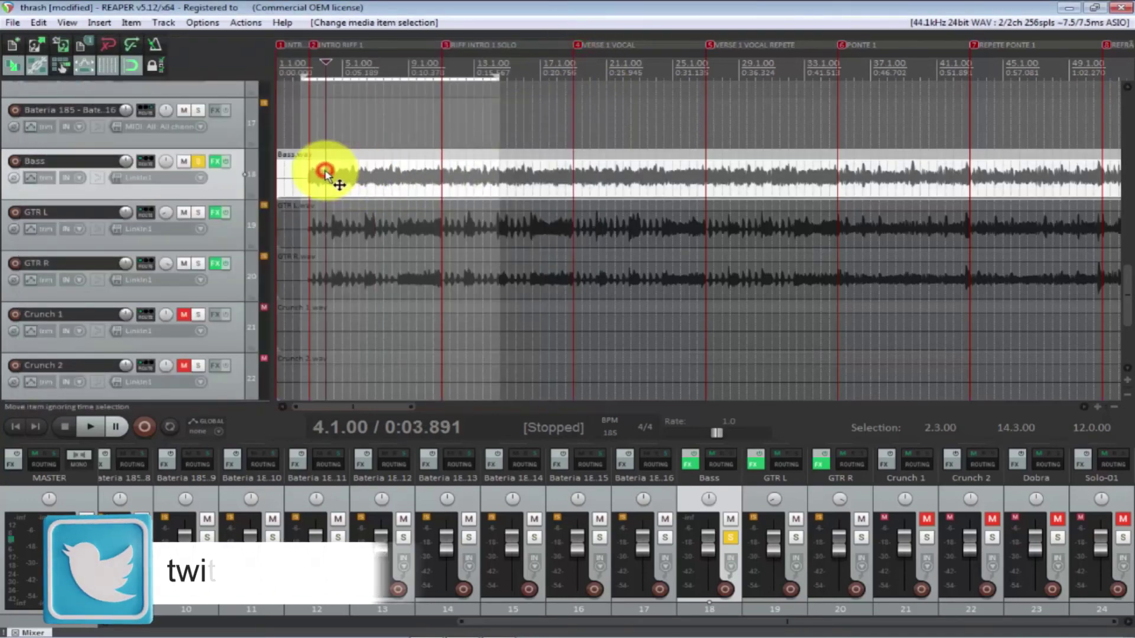
key("space")
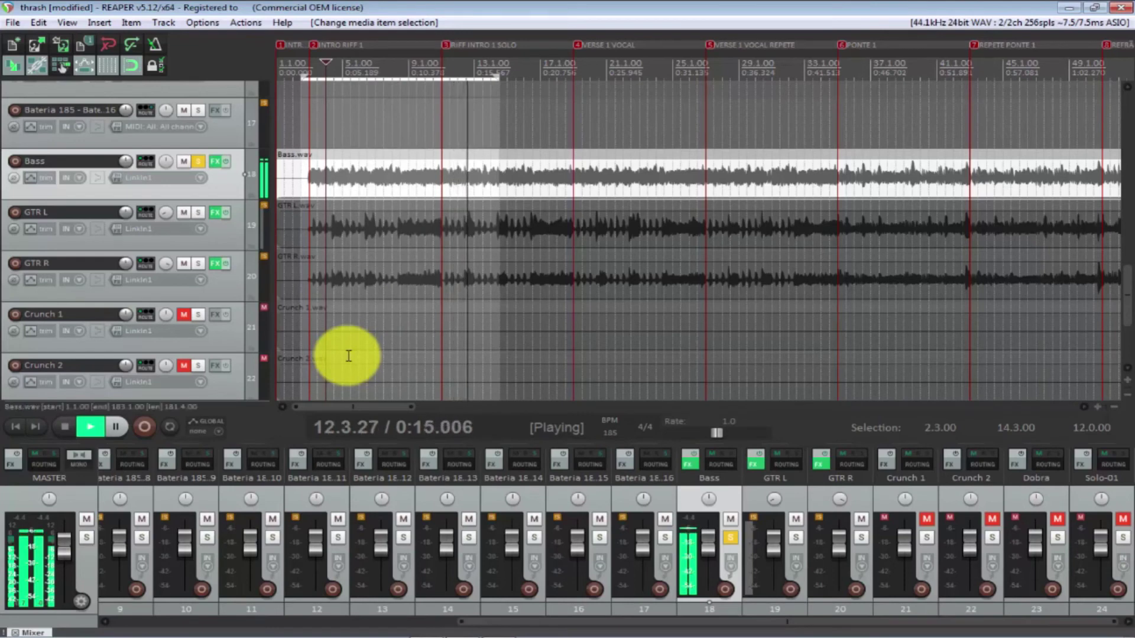
key("space")
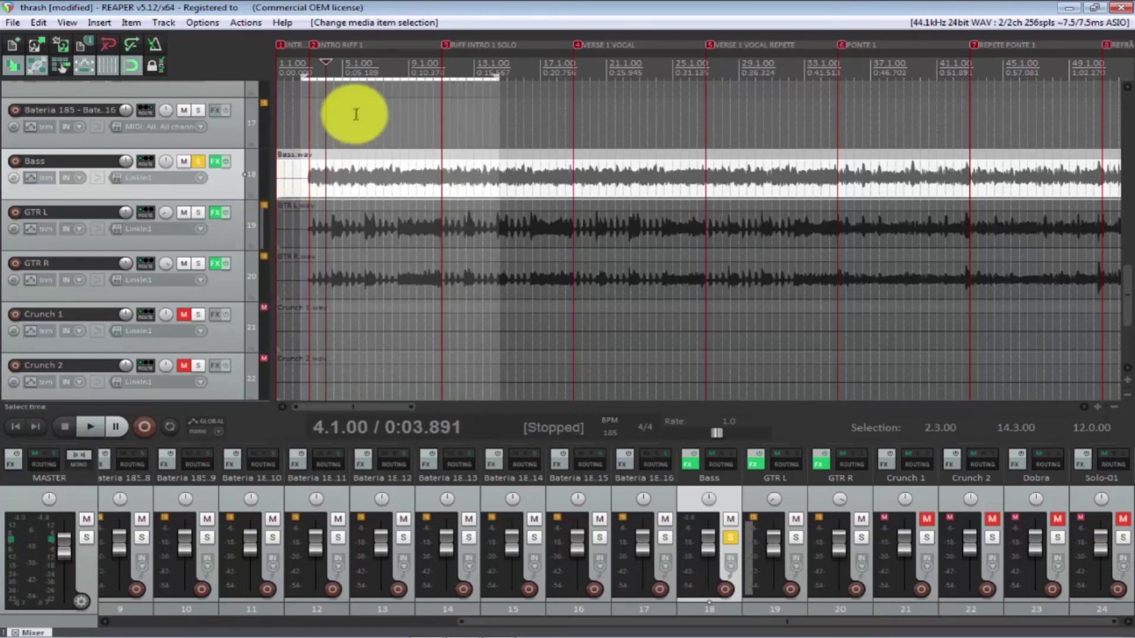
left_click(345, 126)
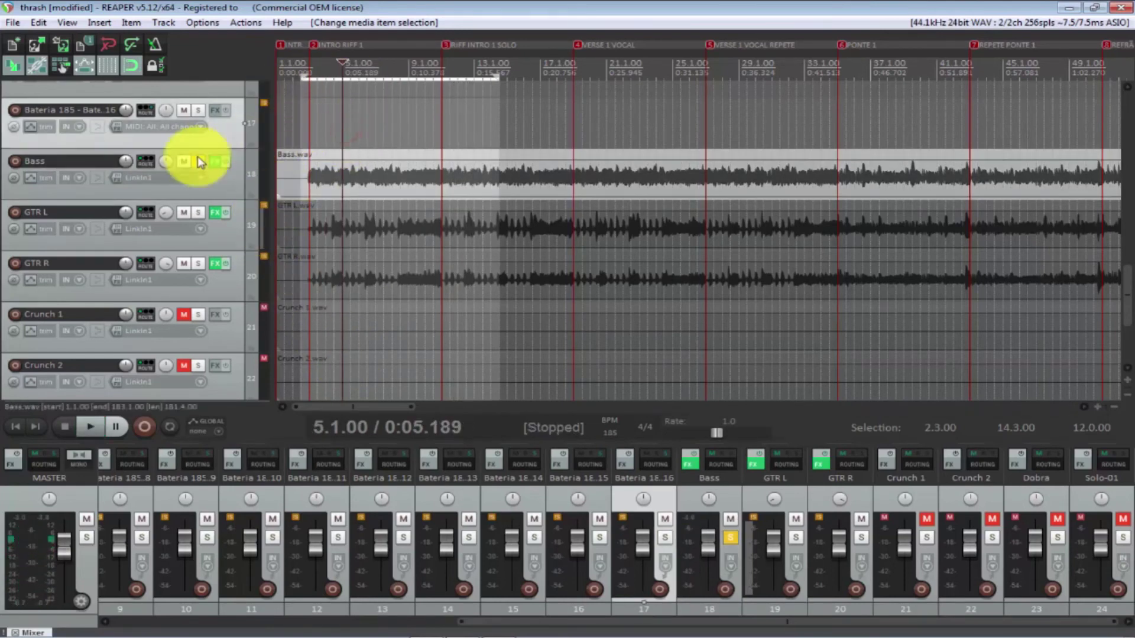
Step: Load the impulse response Ampeg SVT Neumann from Bass Cabs > AmpegSVT into keFIR on the Bass track and close the ASIO Link window
left_click(216, 164)
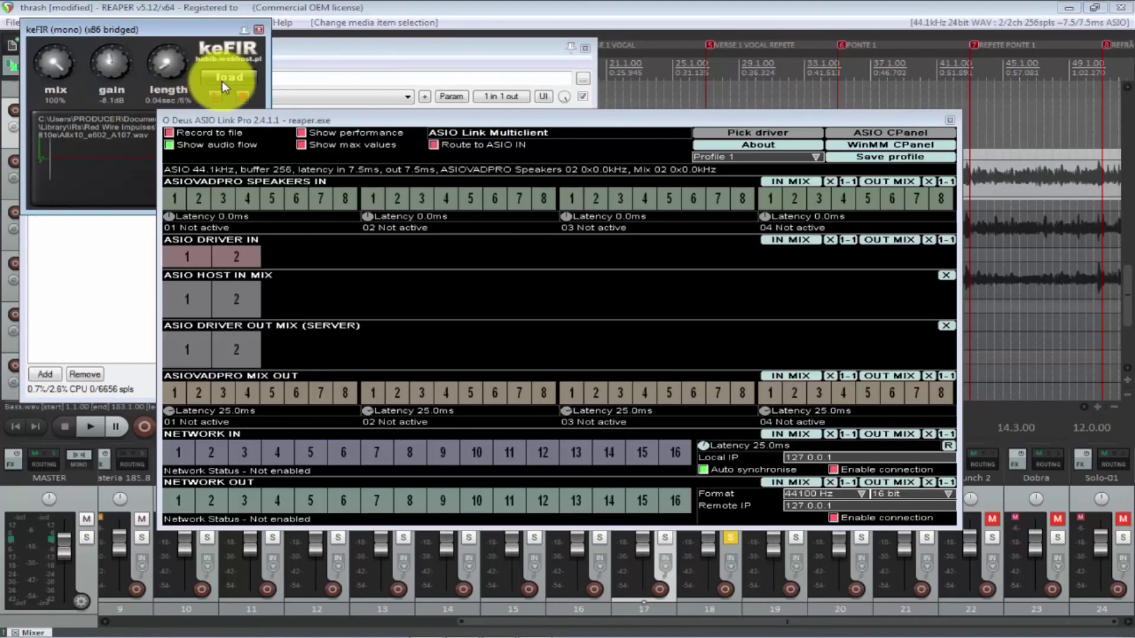
left_click(222, 81)
left_click(425, 253)
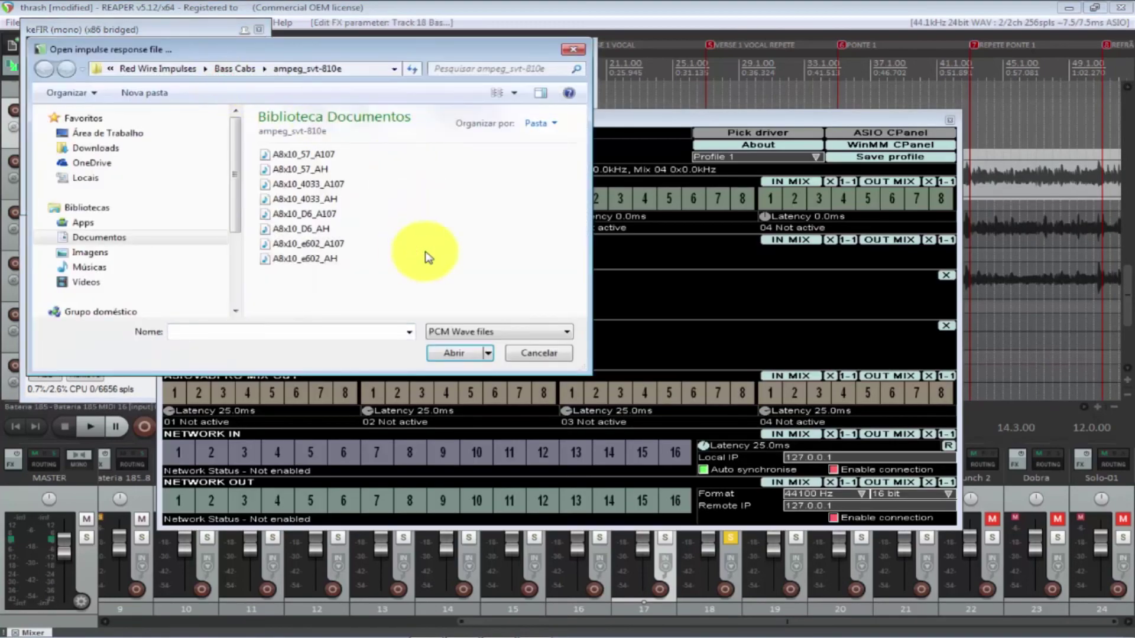
key("alt+Up")
left_click(303, 184)
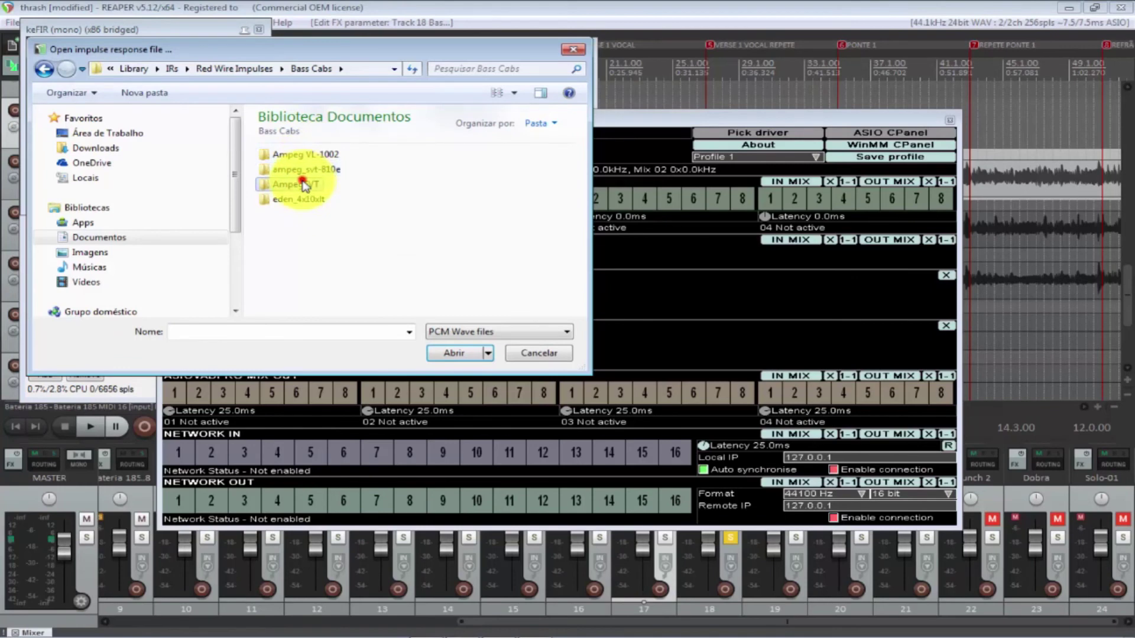
double_click(303, 184)
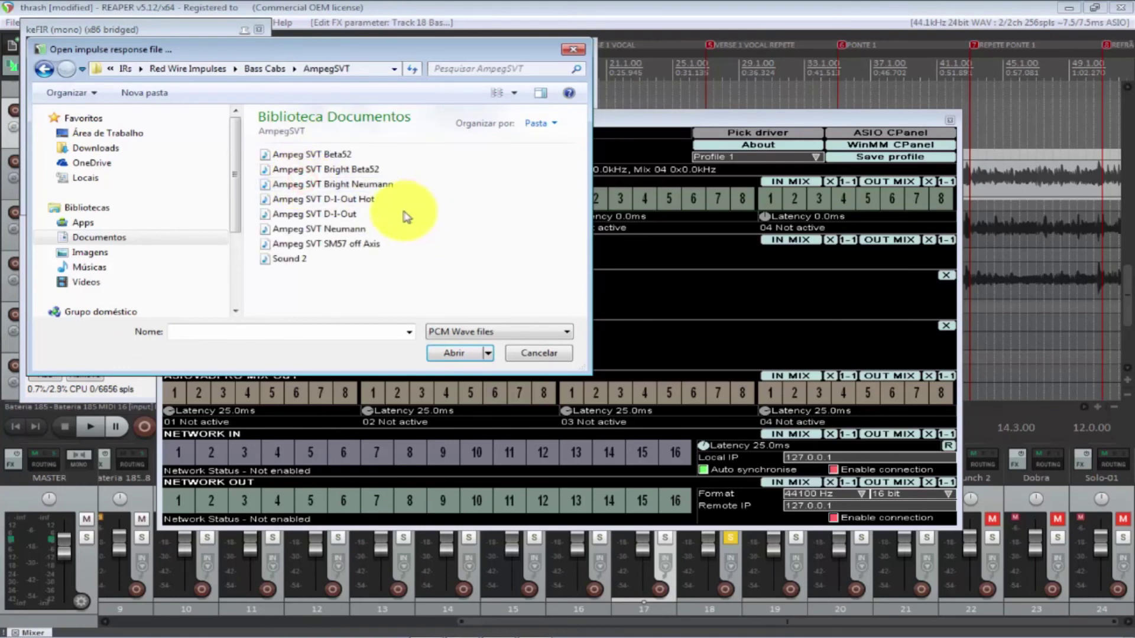
double_click(334, 229)
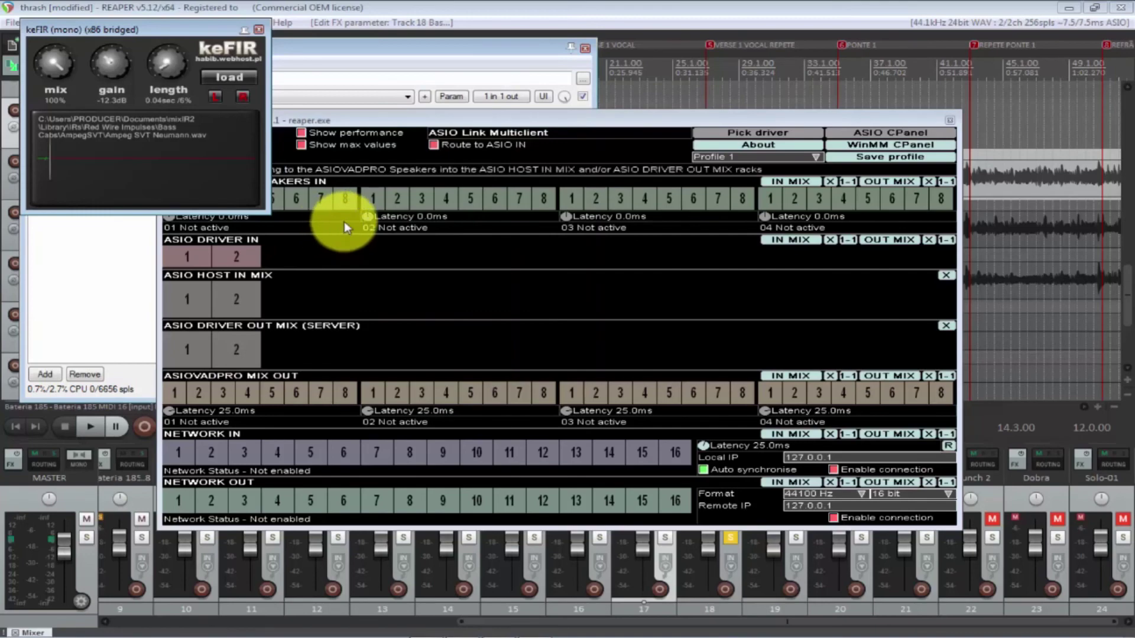
left_click(950, 120)
Step: Set keFIR's gain to -3.7 dB and audition the soloed bass from around bars 21.3 and 22.3
left_click(615, 168)
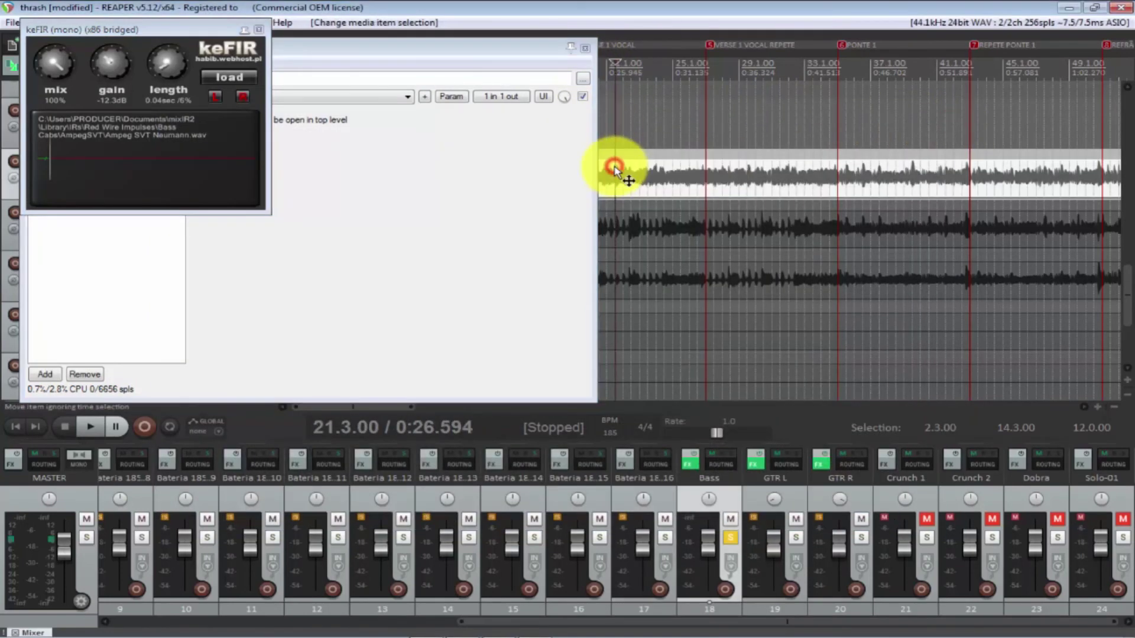
left_click_drag(124, 42, 134, 18)
left_click(629, 184)
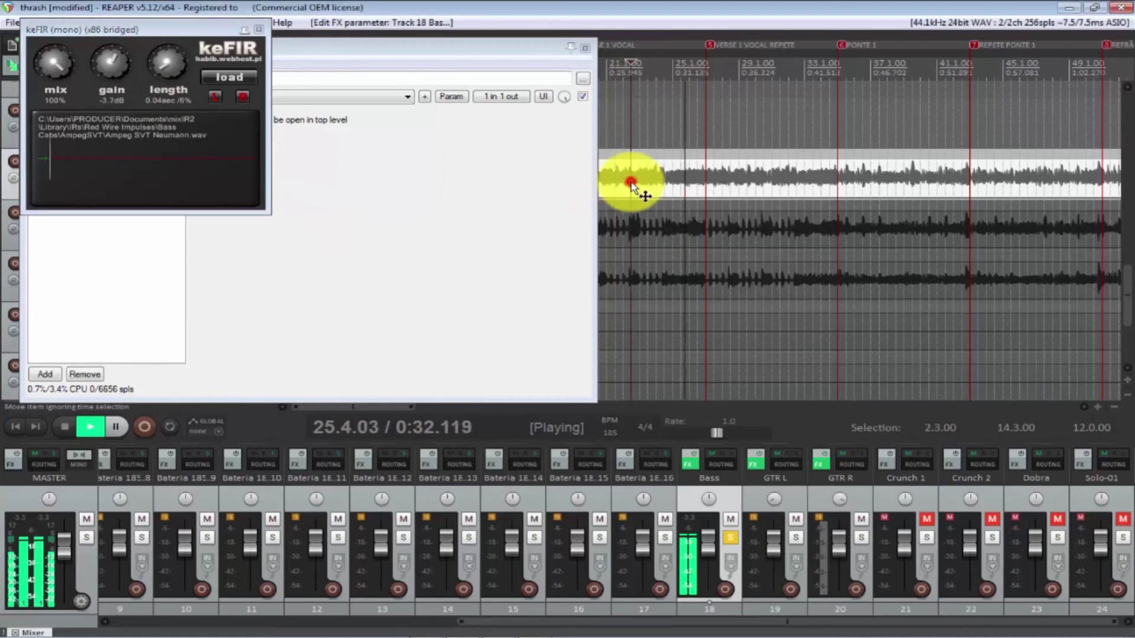
key("space")
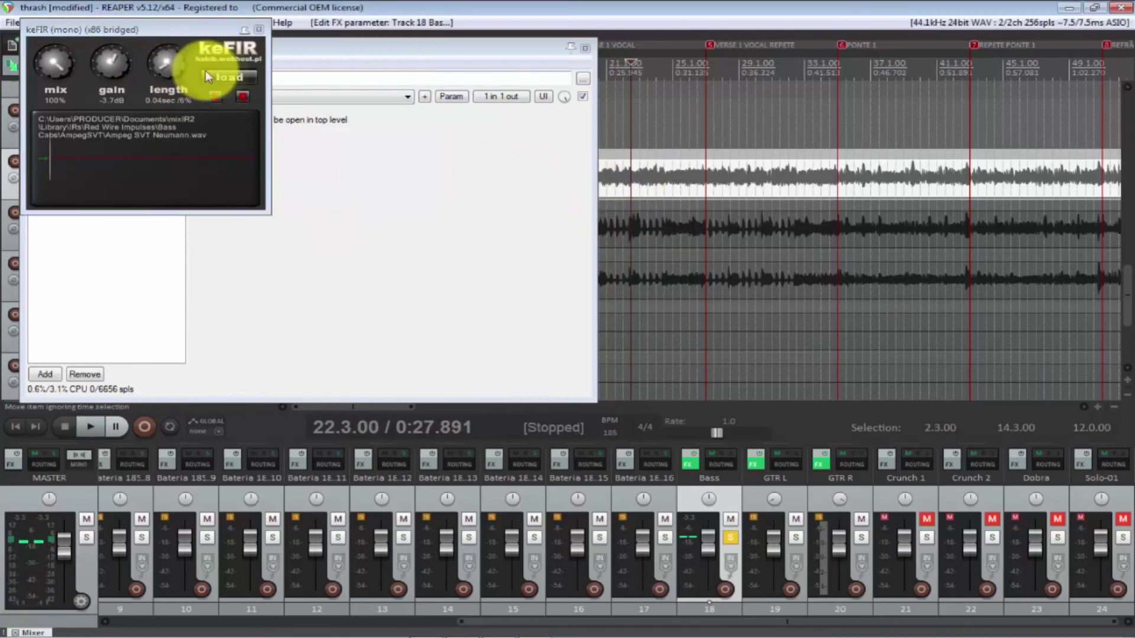
Step: Browse the Bass Impulses - STUDIO NORD BREMEN folder from keFIR's impulse loader and return to Red Wire Impulses
left_click(226, 76)
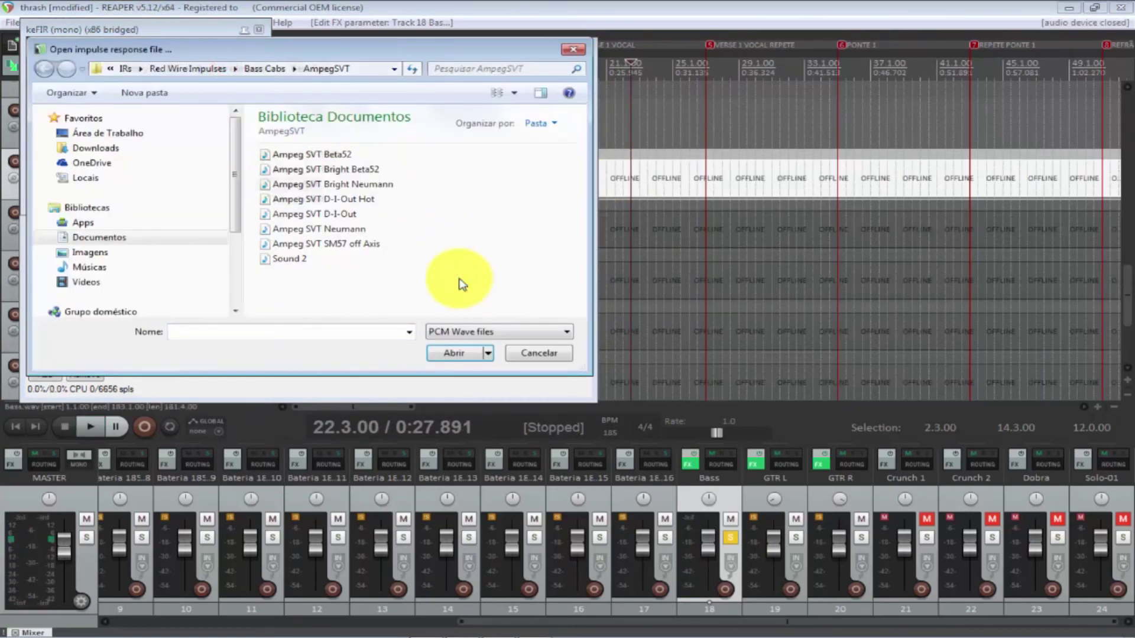
key("BackSpace")
key("BackSpace")
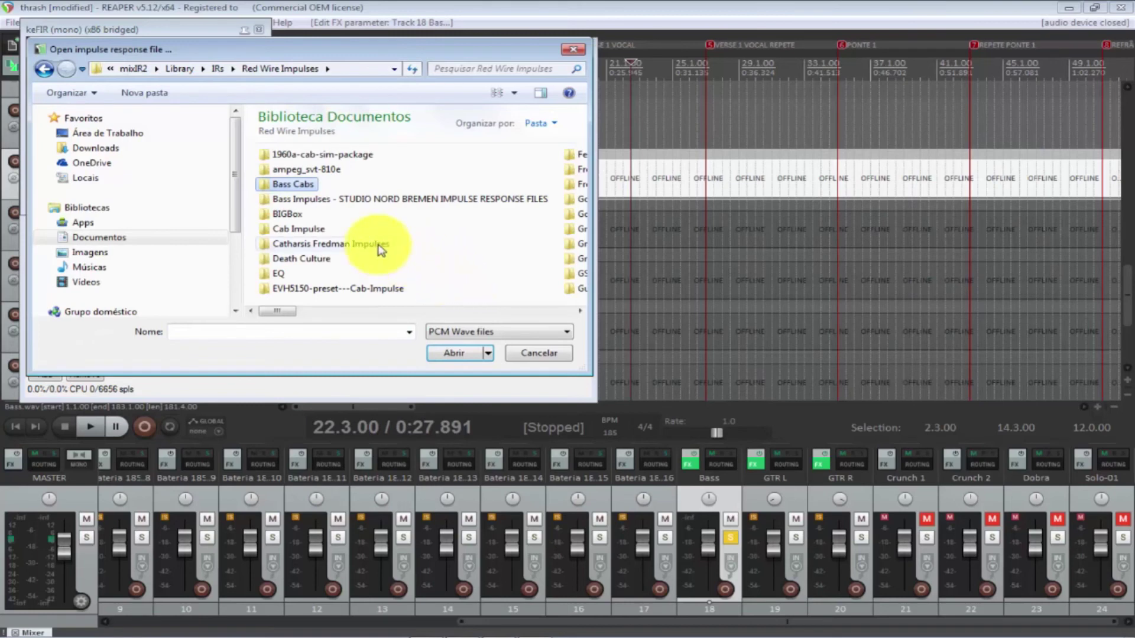
double_click(401, 198)
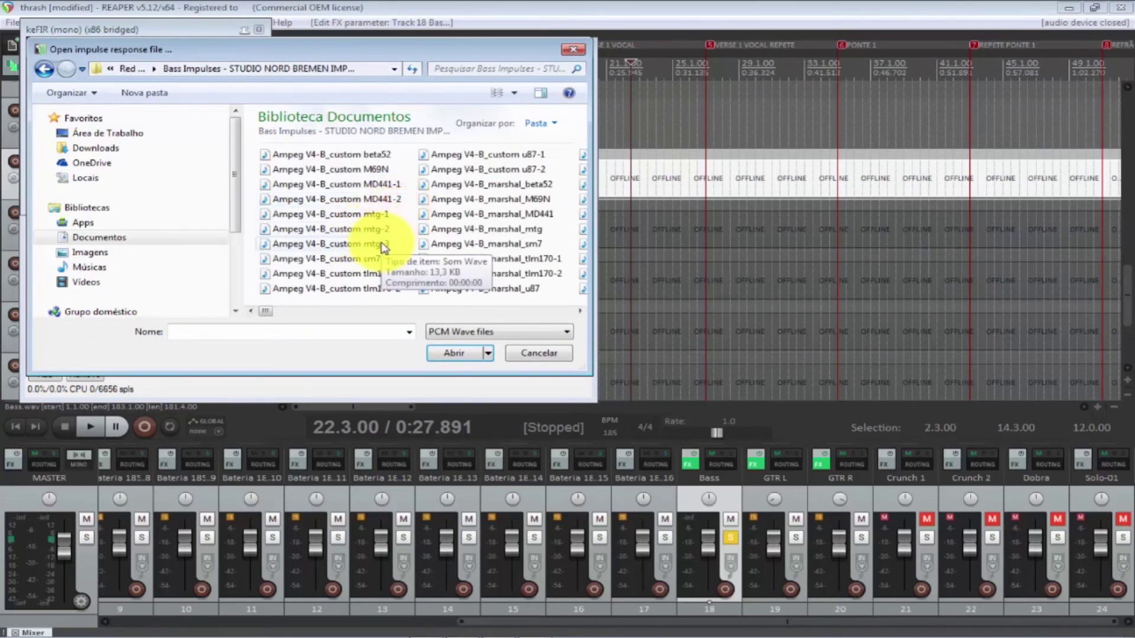
key("BackSpace")
Step: Open the Redwirez > Bass Cabinets folder inside Red Wire Impulses in keFIR's impulse file browser
left_click(493, 312)
left_click(492, 312)
left_click(493, 312)
left_click(493, 312)
left_click(329, 311)
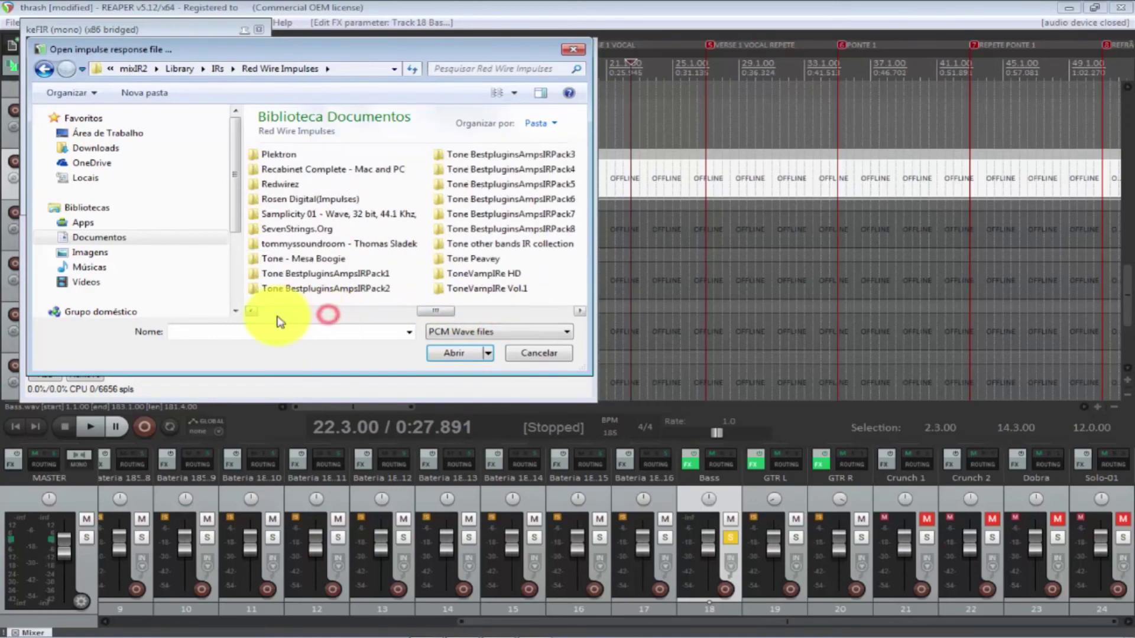
left_click(278, 312)
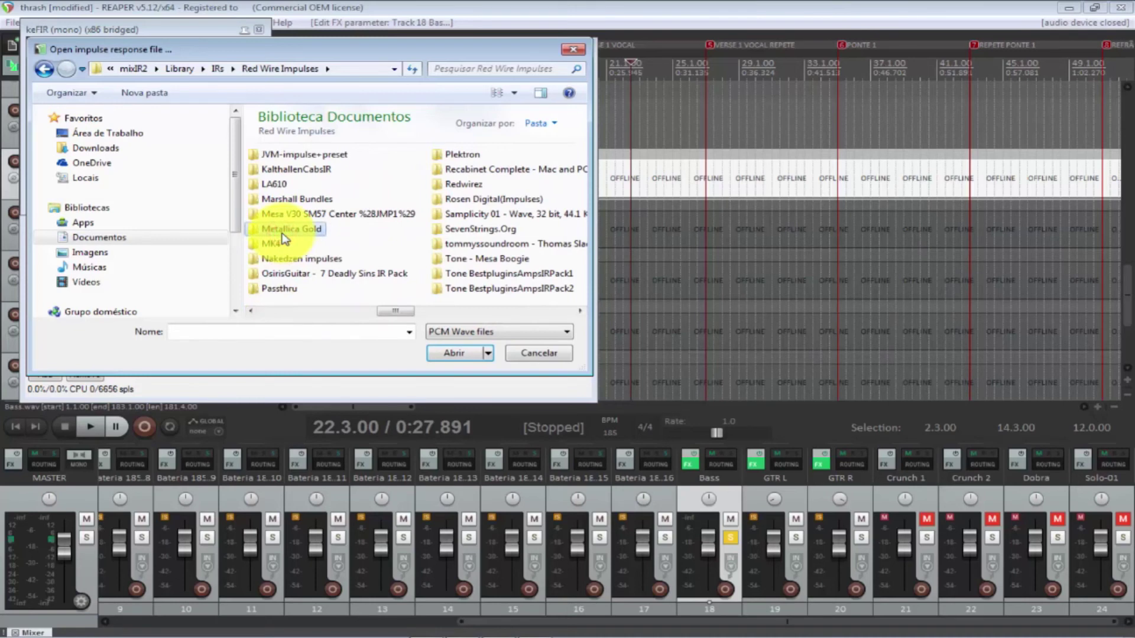
scroll(282, 237, "down", 1)
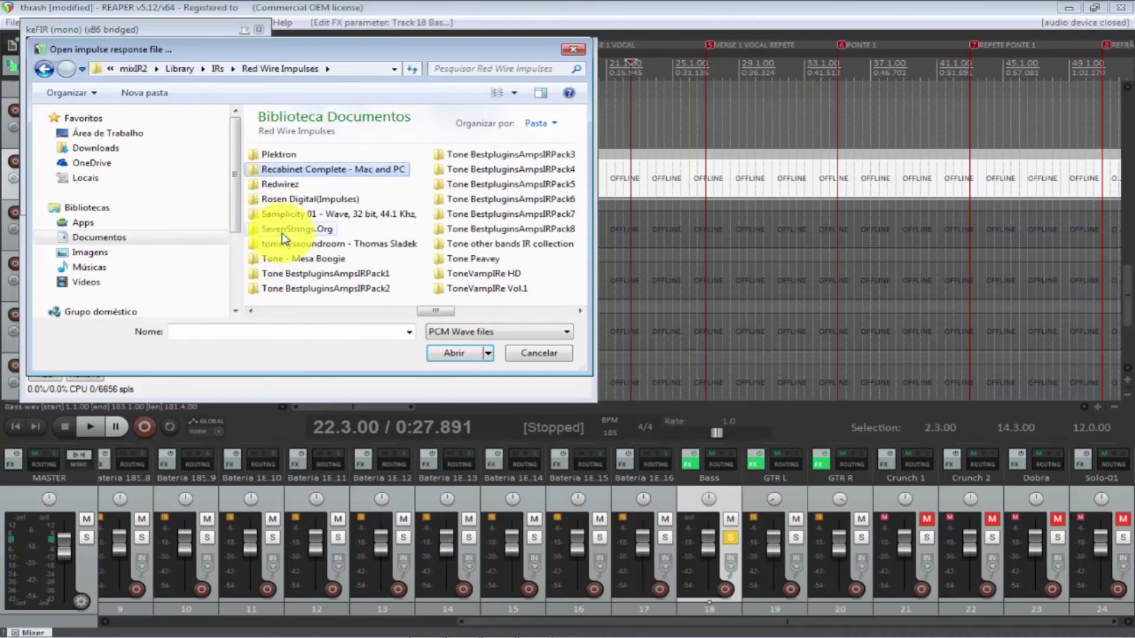
double_click(286, 185)
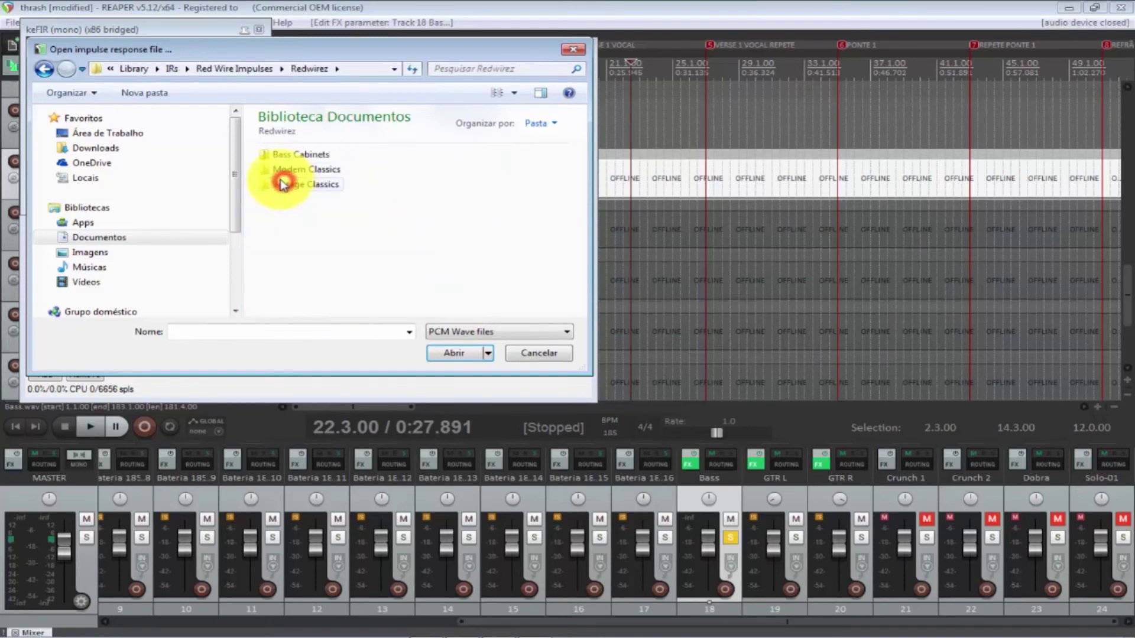
double_click(319, 156)
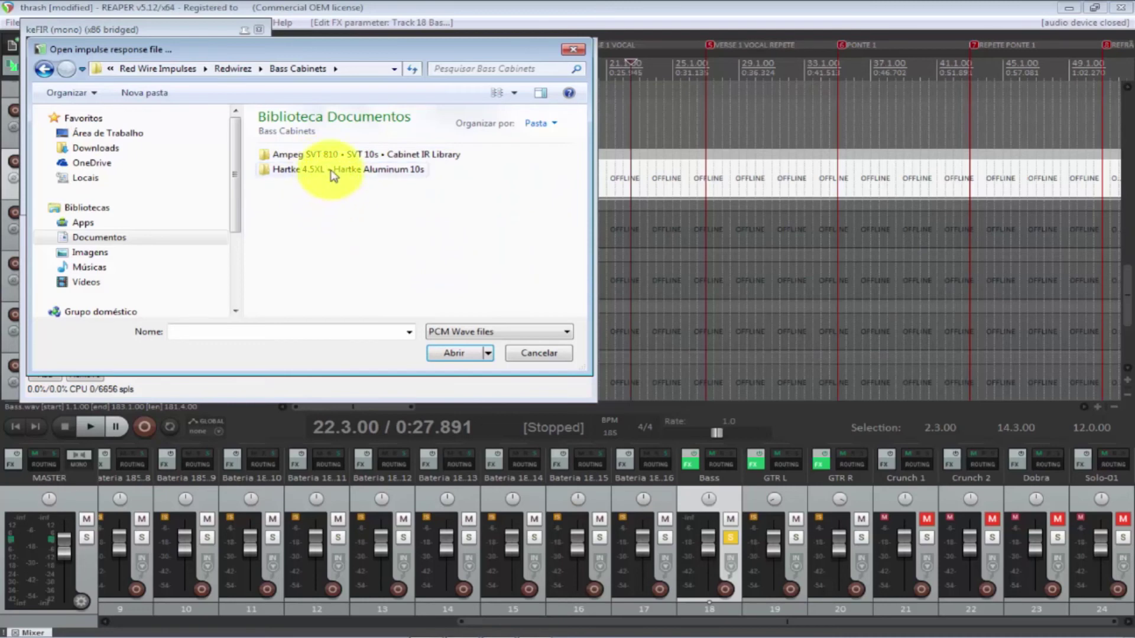
Step: Load SVT810-D112-Cap-0_5in into keFIR from the Ampeg SVT 810 library, under BIGBox > 44.1 KHz-24bit > SVT810 > AKG D112
double_click(317, 154)
double_click(297, 155)
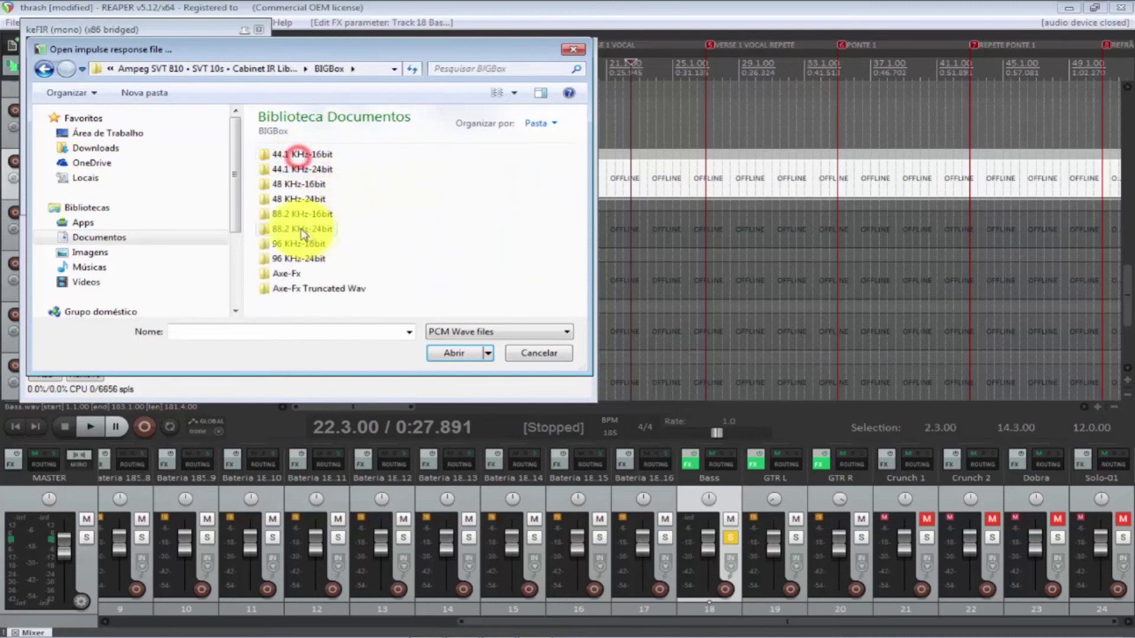
double_click(304, 169)
double_click(292, 155)
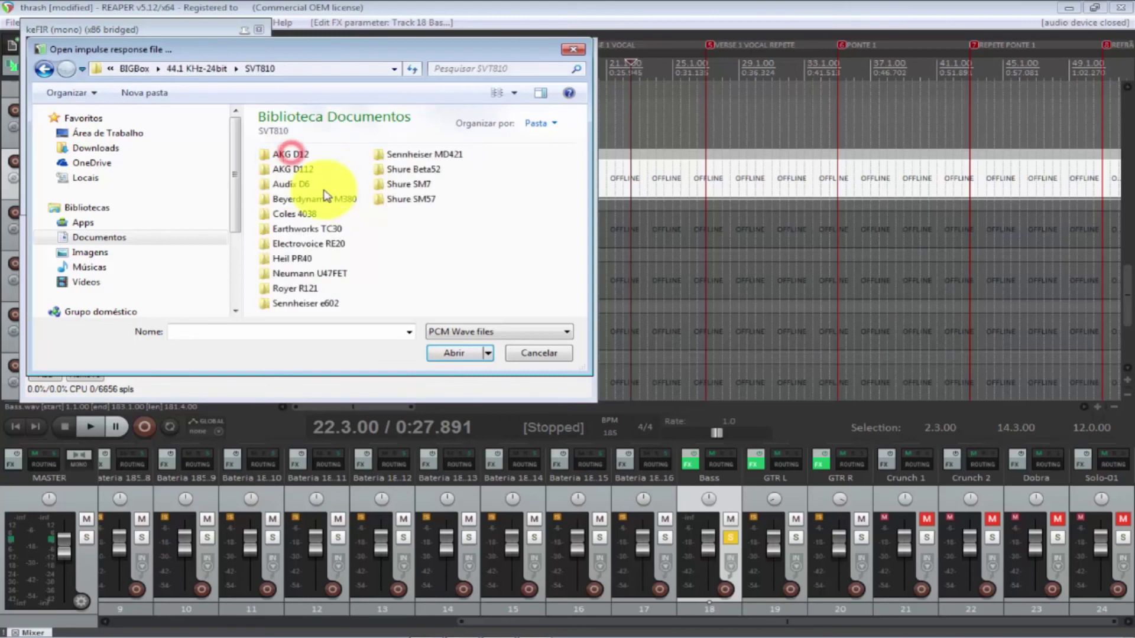
double_click(300, 169)
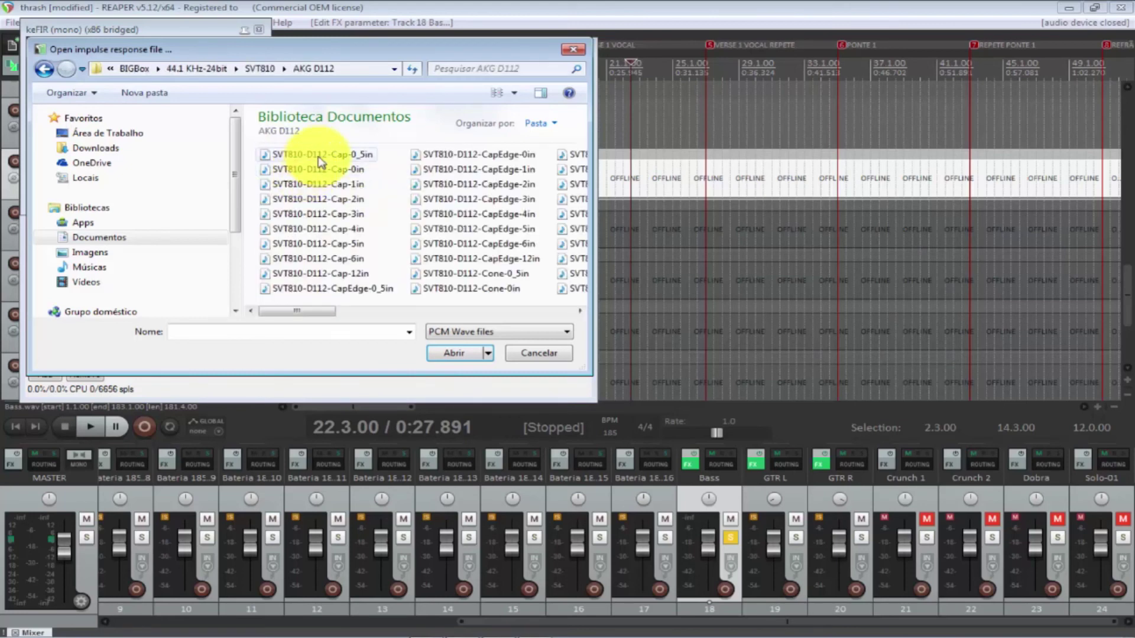
double_click(318, 156)
Step: Play the soloed bass from bar 22.1, reload the same D112 impulse and set keFIR's gain to -6.0 dB
left_click(626, 183)
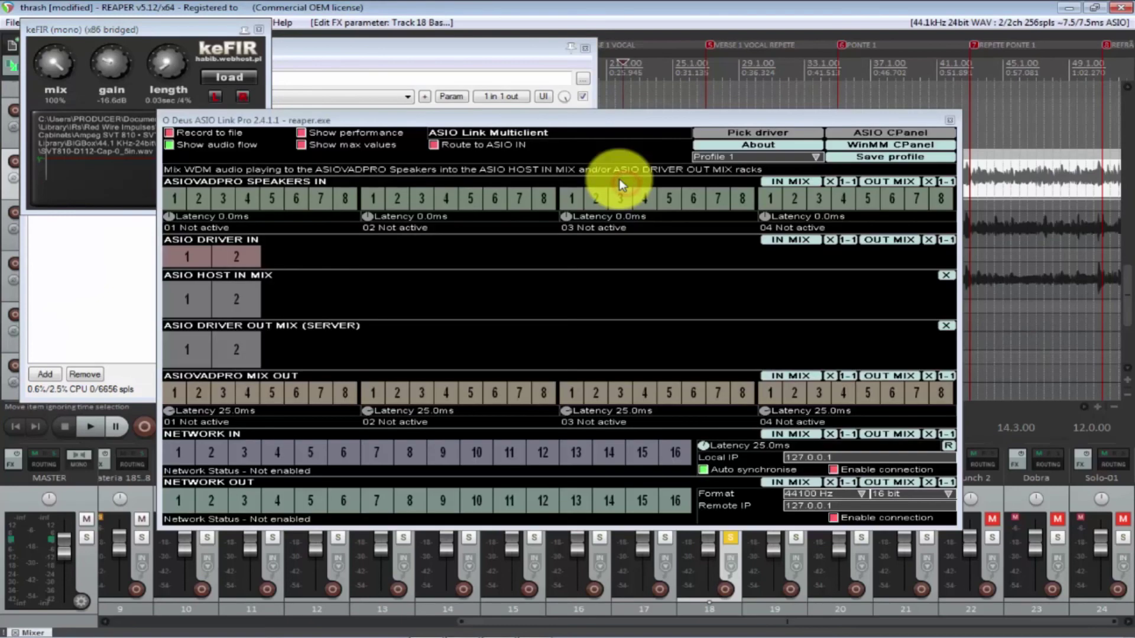
key("space")
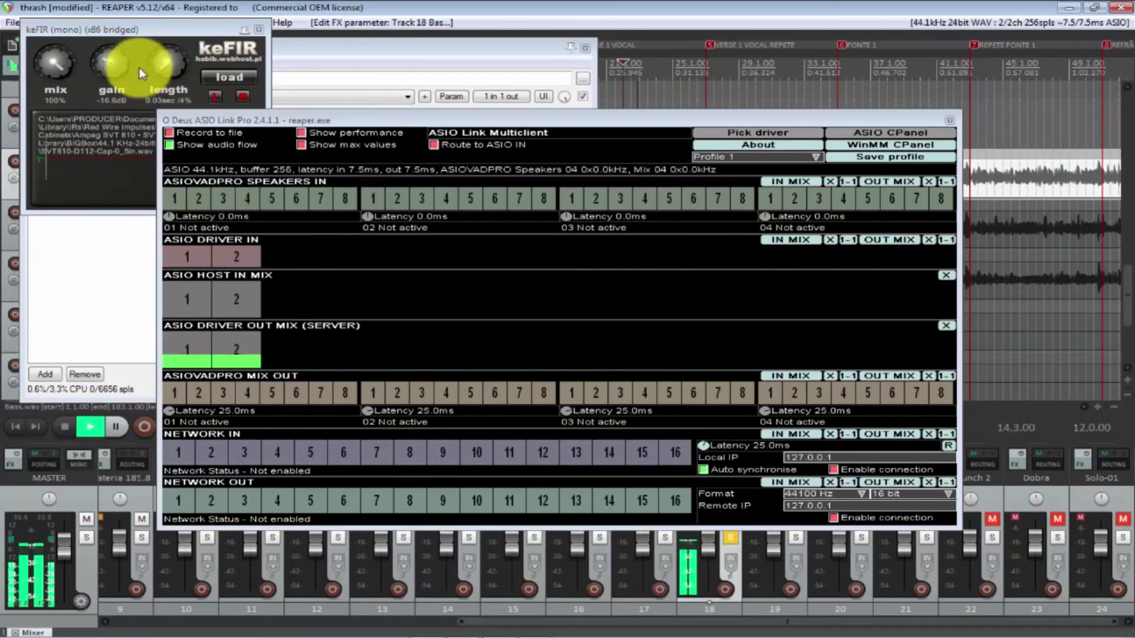
left_click(109, 56)
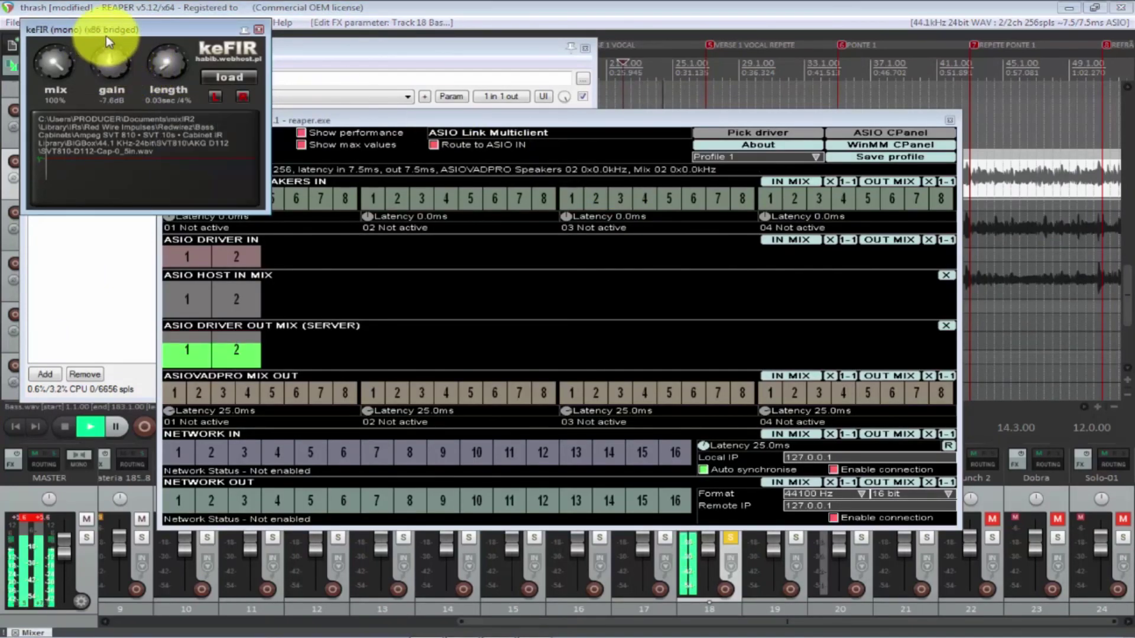
left_click(239, 77)
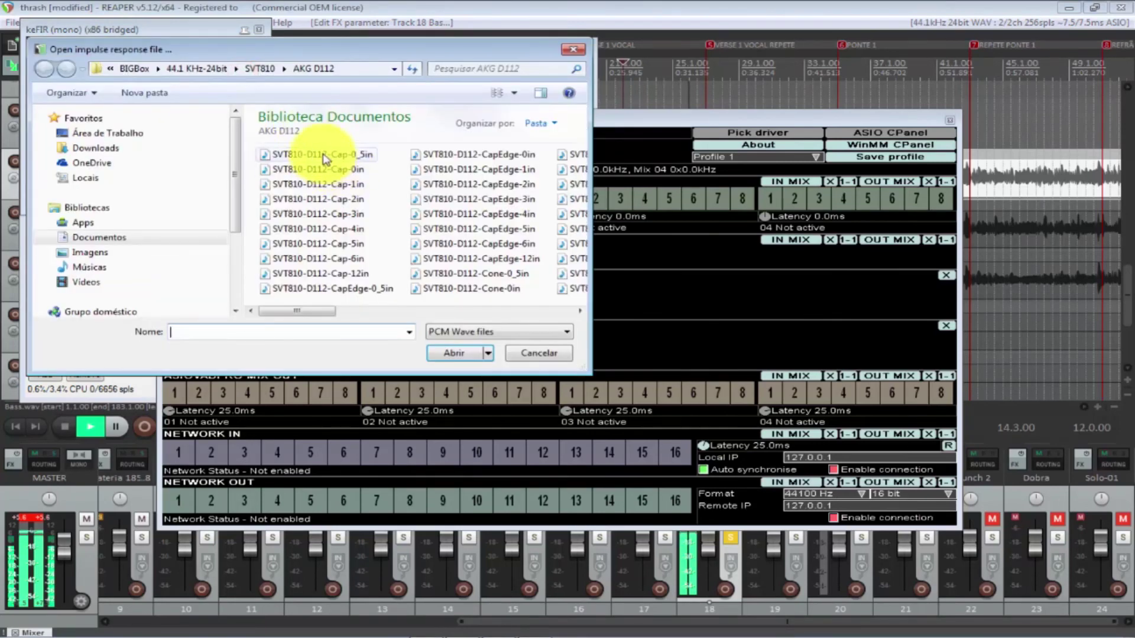
double_click(319, 155)
mouse_move(105, 63)
left_mouse_down()
mouse_move(101, 43)
mouse_move(115, 51)
left_mouse_up()
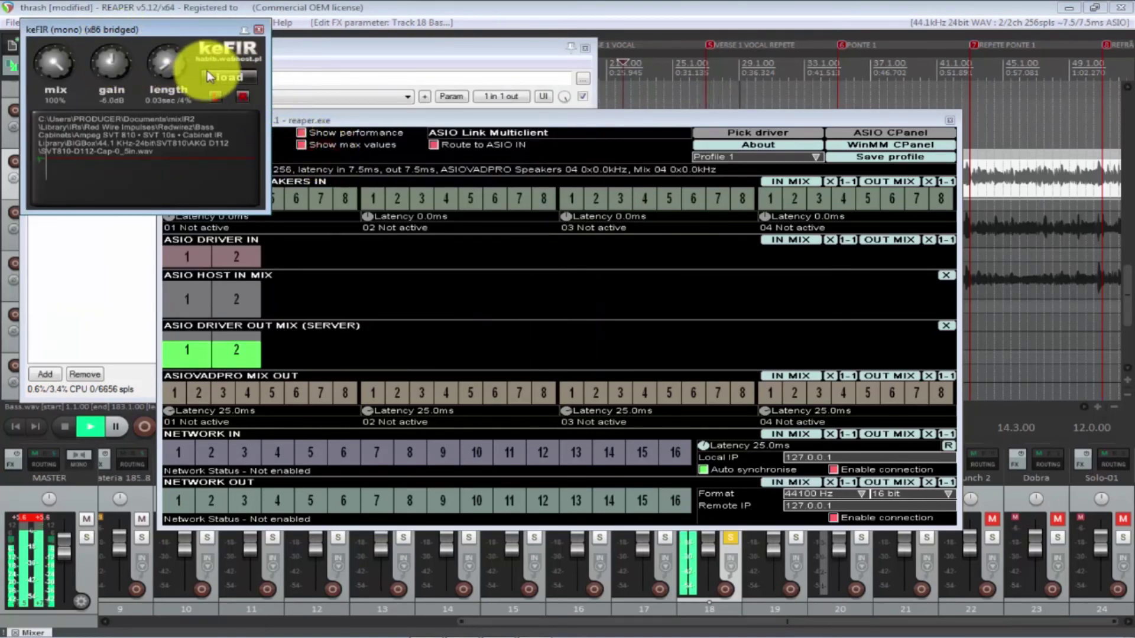
Step: Close the ASIO Link, keFIR and Bass effect chain windows, stop playback and place the edit cursor at bar 5.3
left_click(948, 120)
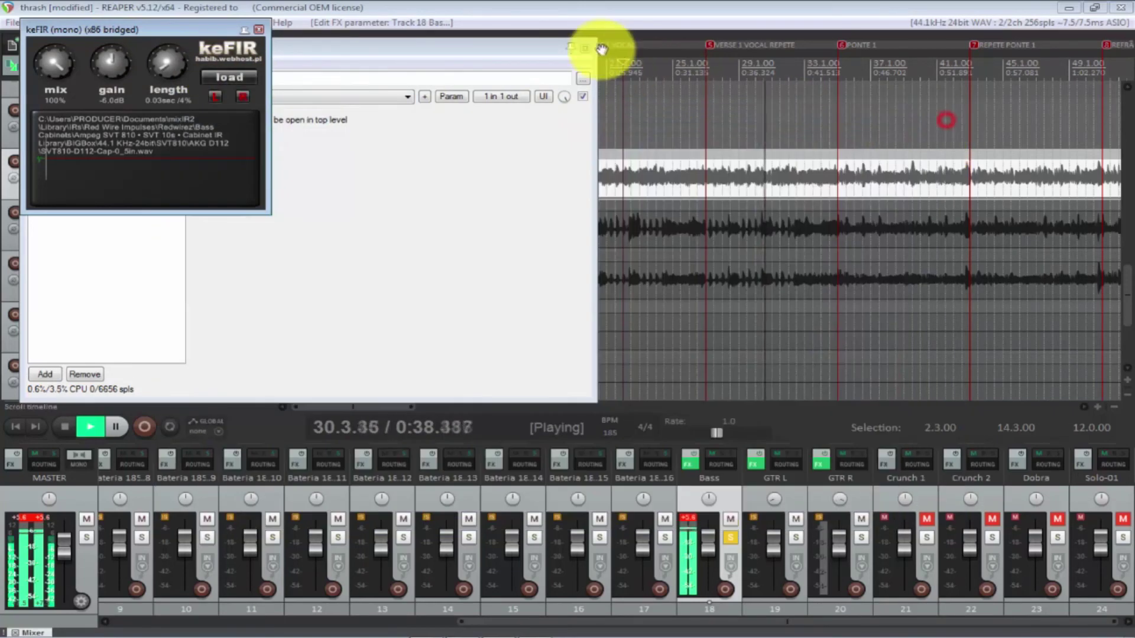
left_click(583, 50)
key("space")
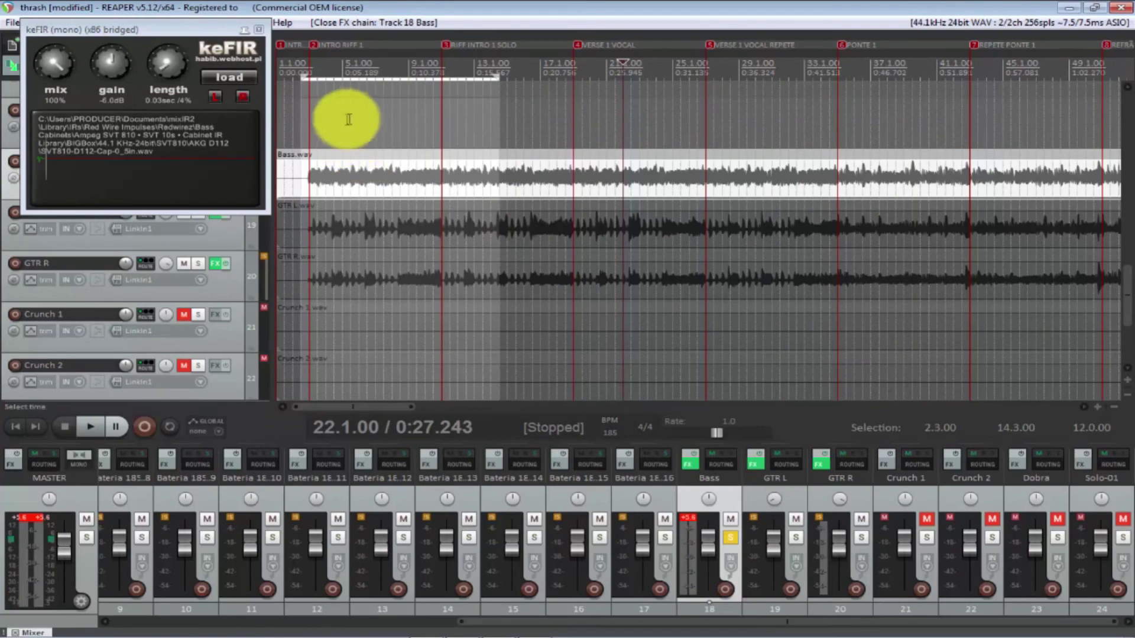
left_click(349, 178)
left_click(254, 30)
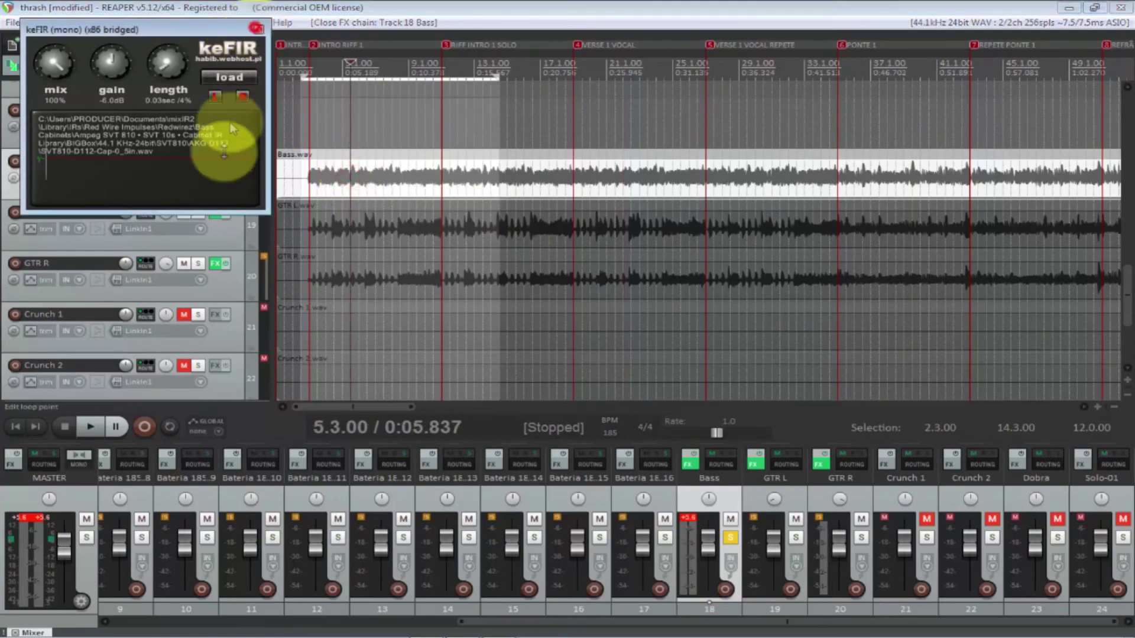
left_click(950, 125)
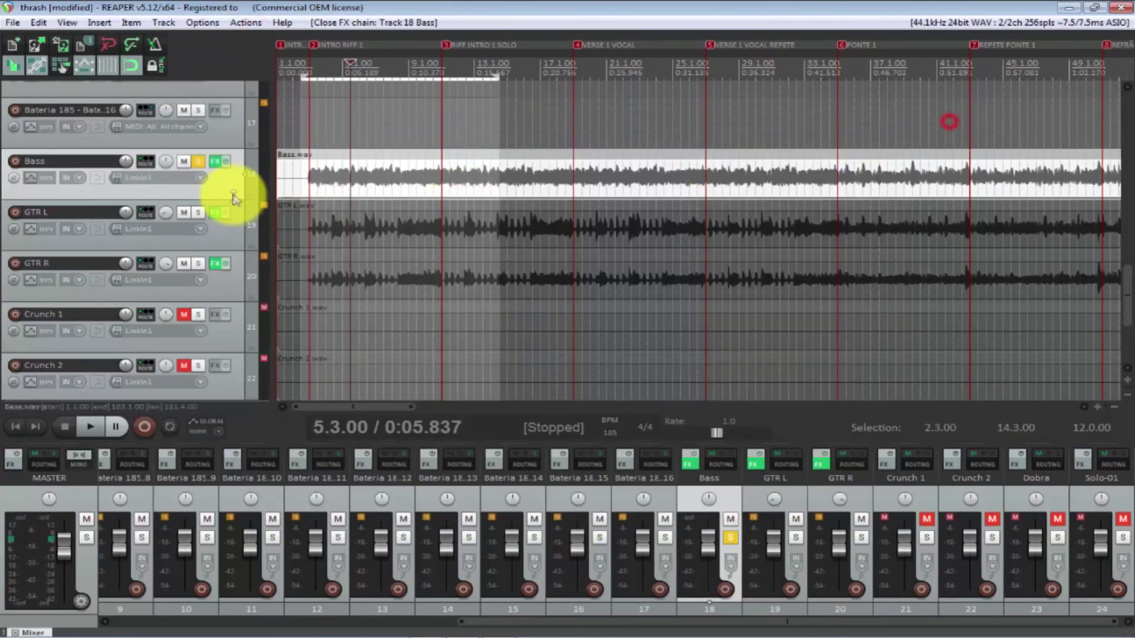
Step: Raise the Level of TSE BOD v2 in the Bass track's effect chain, play from bar 24.1 and close the overdrive window
left_click(218, 163)
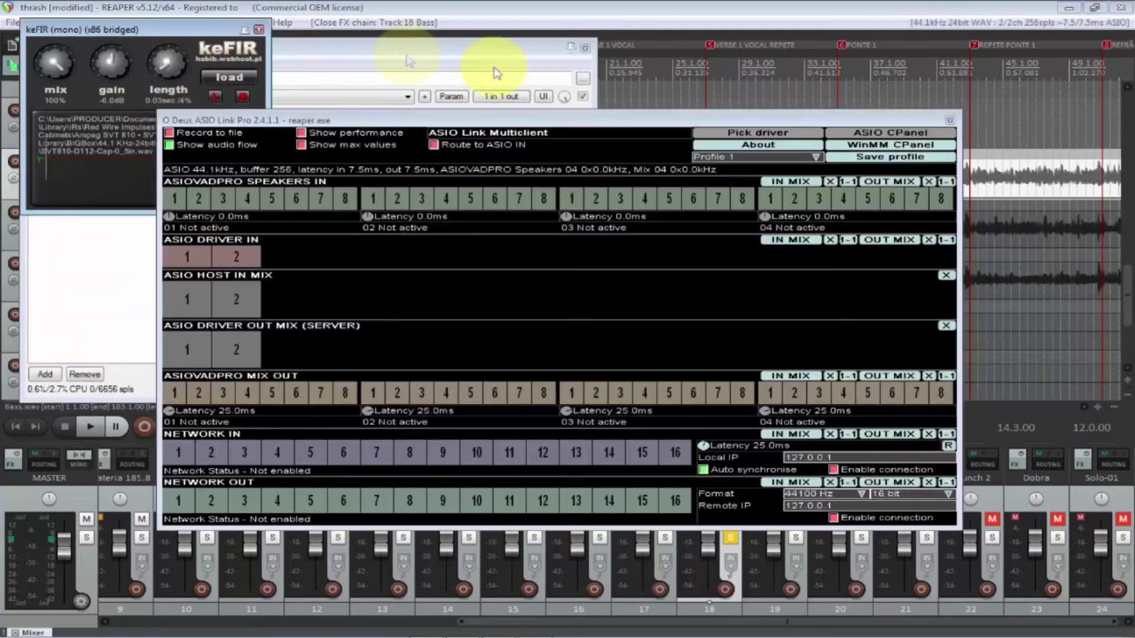
left_click(946, 119)
left_click(259, 30)
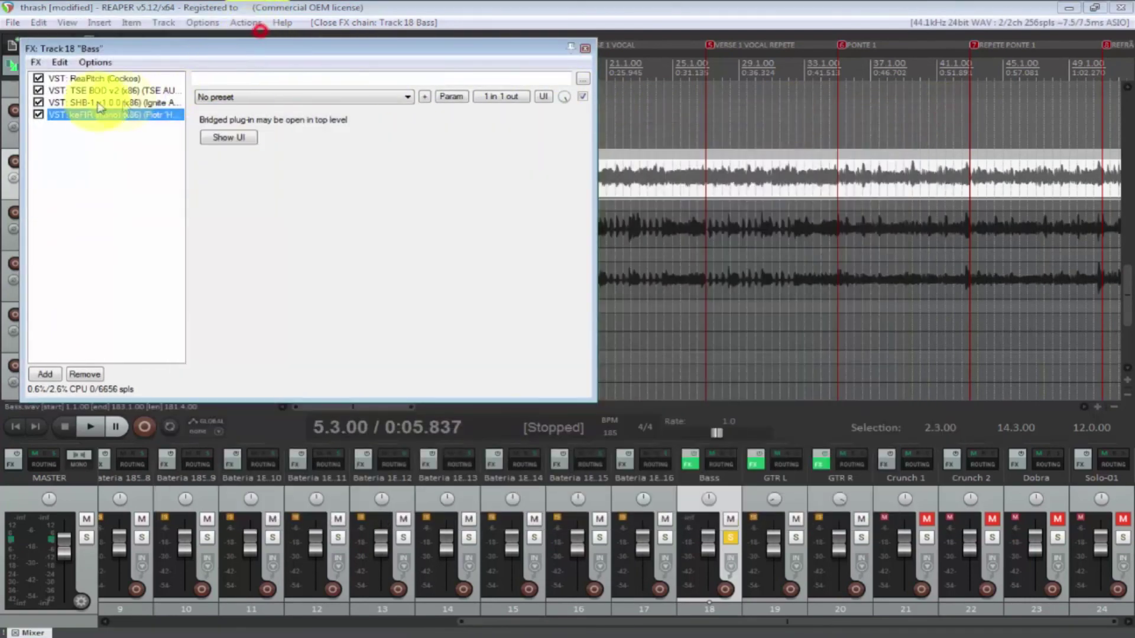
left_click(92, 93)
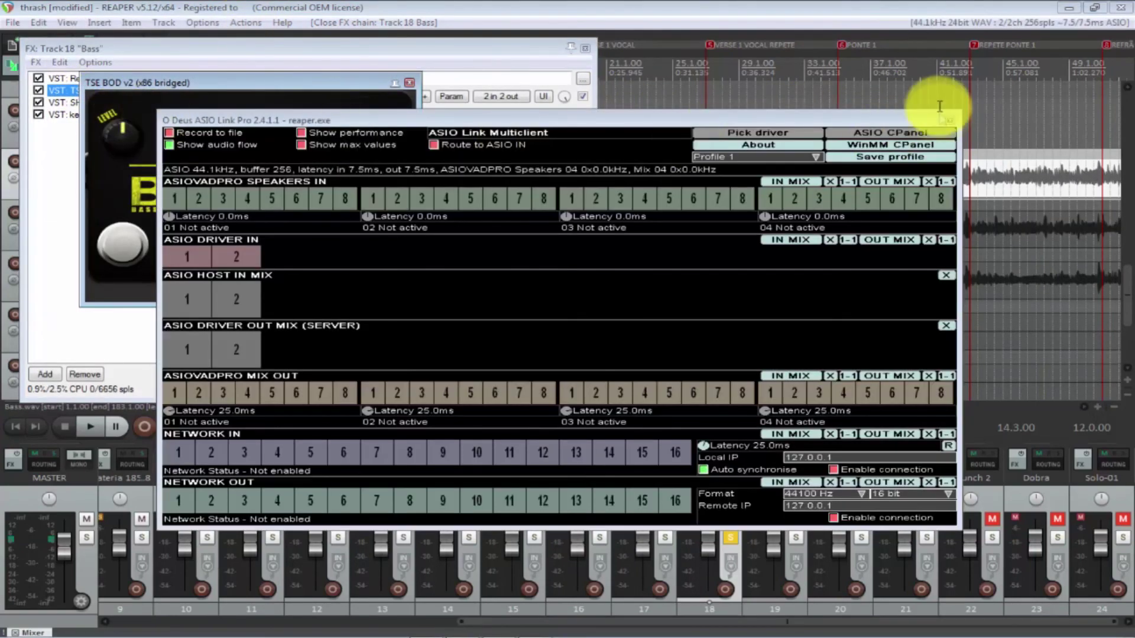
left_click(949, 121)
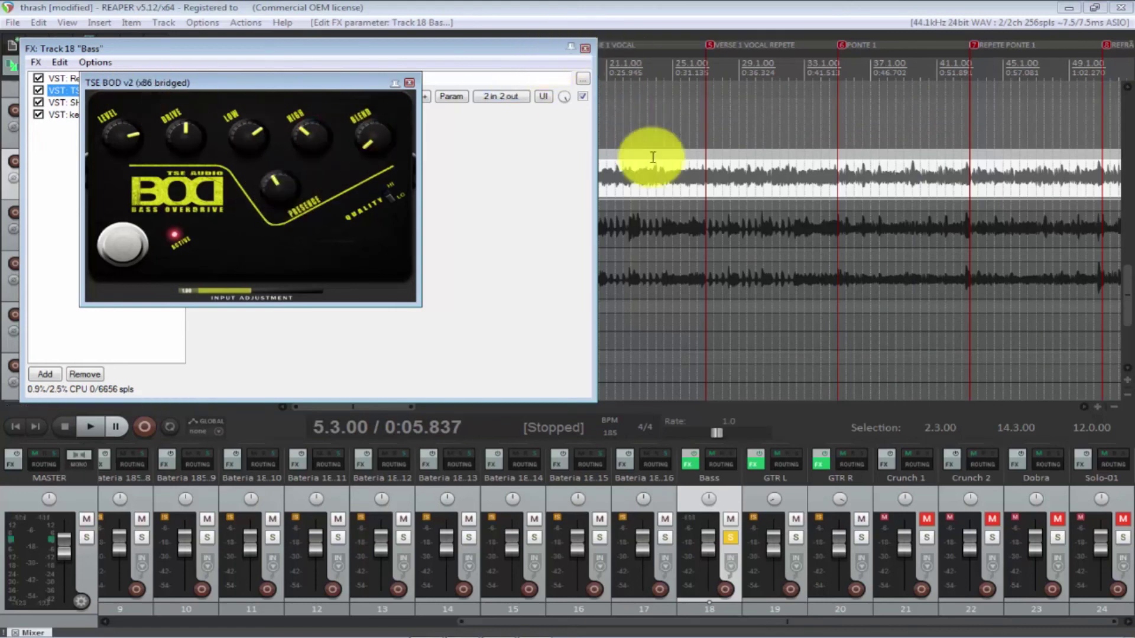
left_click(652, 175)
key("space")
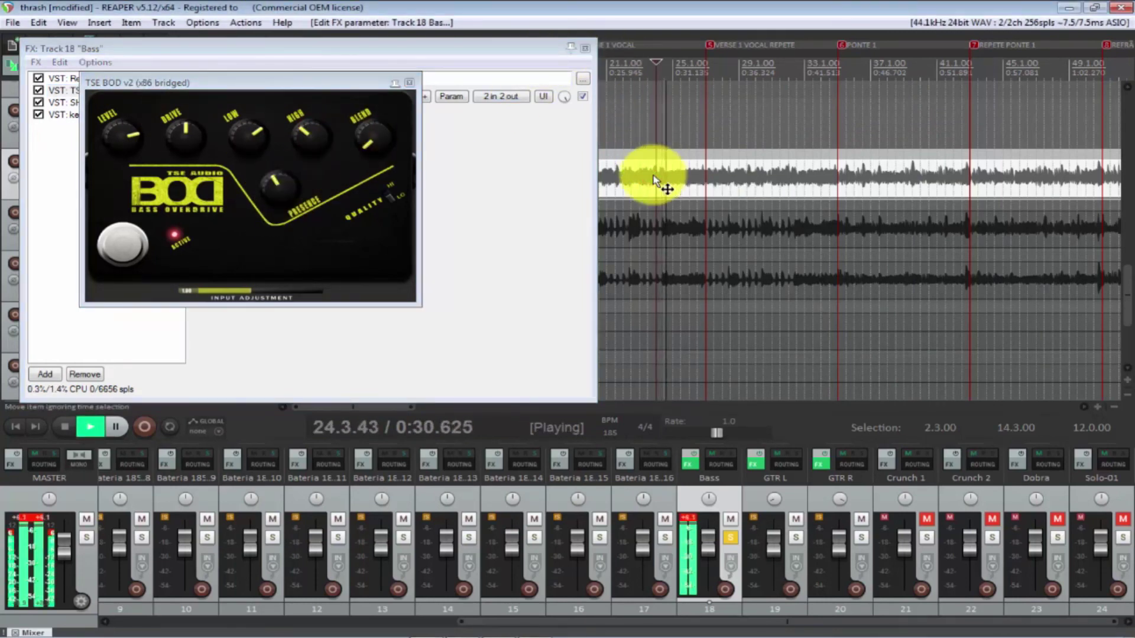
left_click(407, 83)
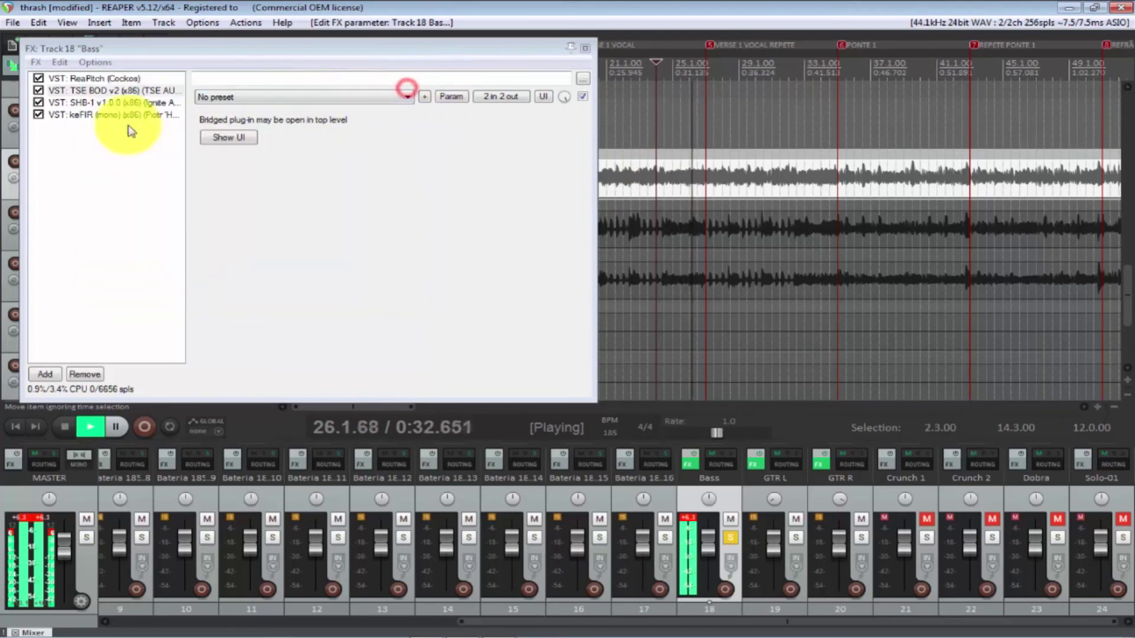
Step: Lower keFIR's gain on the Bass track to -17.7 dB, resetting the track's peak meter and stopping playback
double_click(112, 114)
left_click_drag(106, 65, 104, 52)
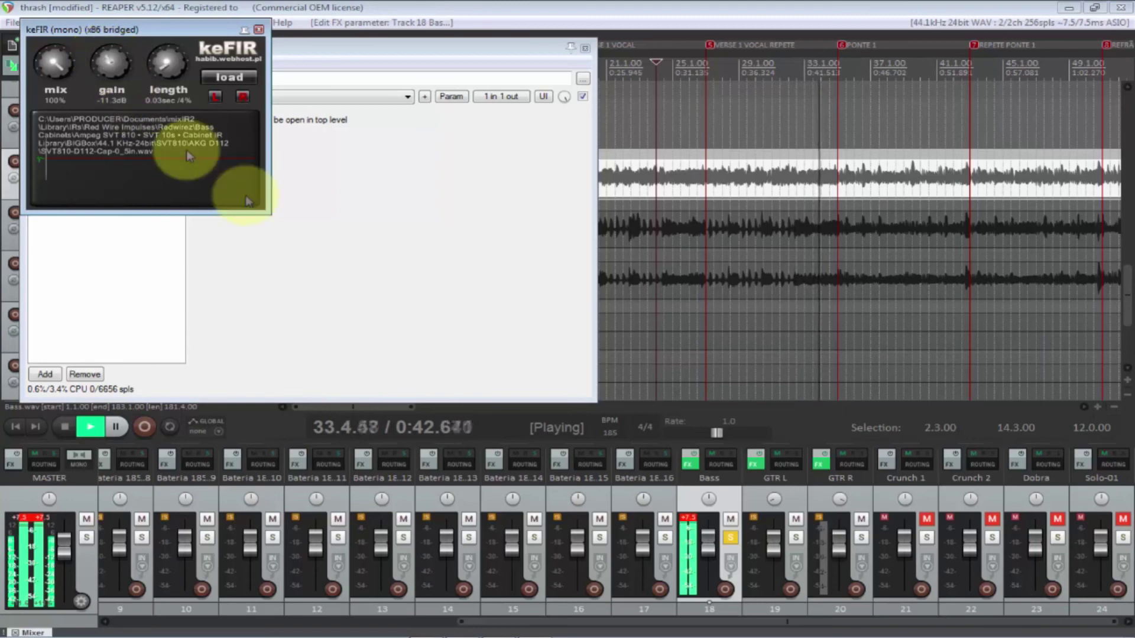
left_click(688, 518)
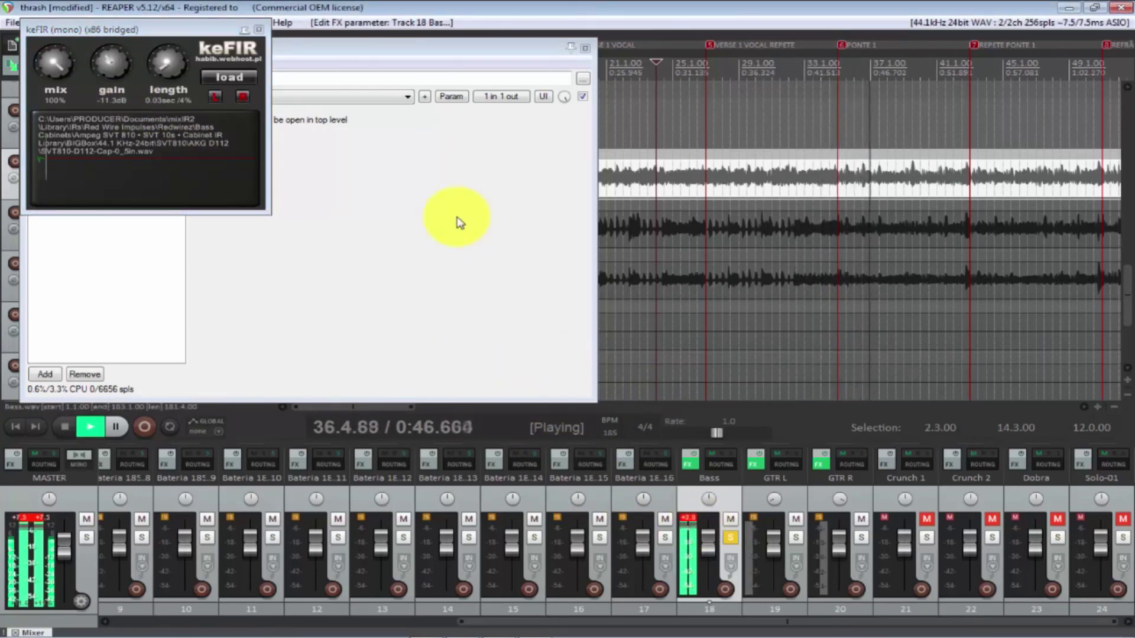
key("space")
left_click_drag(108, 58, 108, 61)
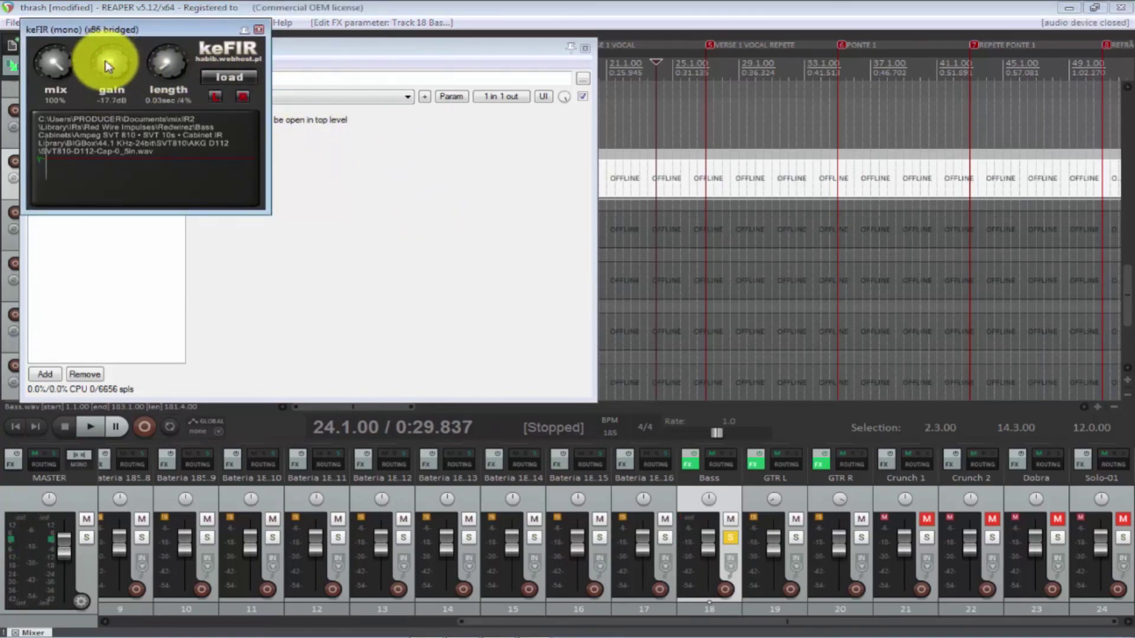
Step: Close the keFIR, Bass effect chain and ASIO Link windows and save the project
left_click(258, 29)
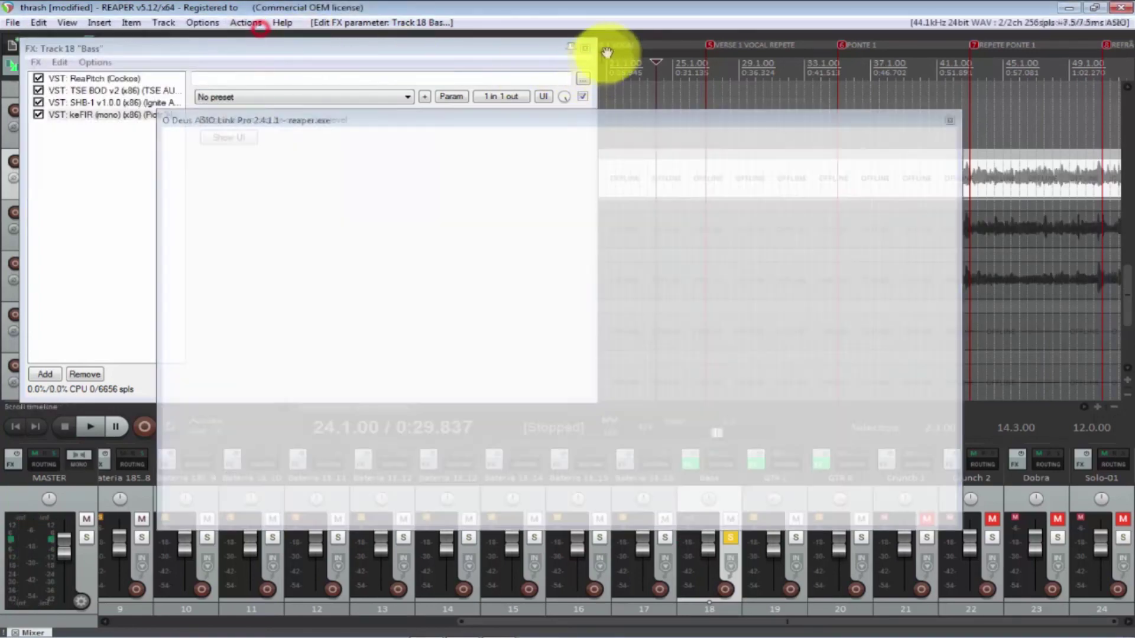
left_click(585, 48)
left_click(947, 120)
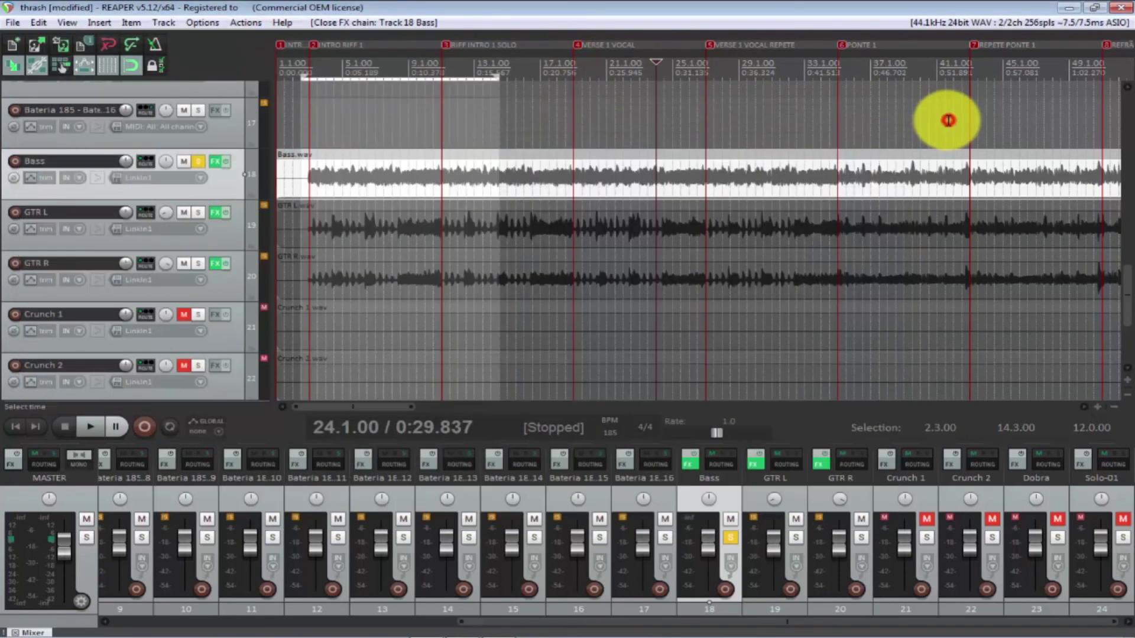
key("ctrl+s")
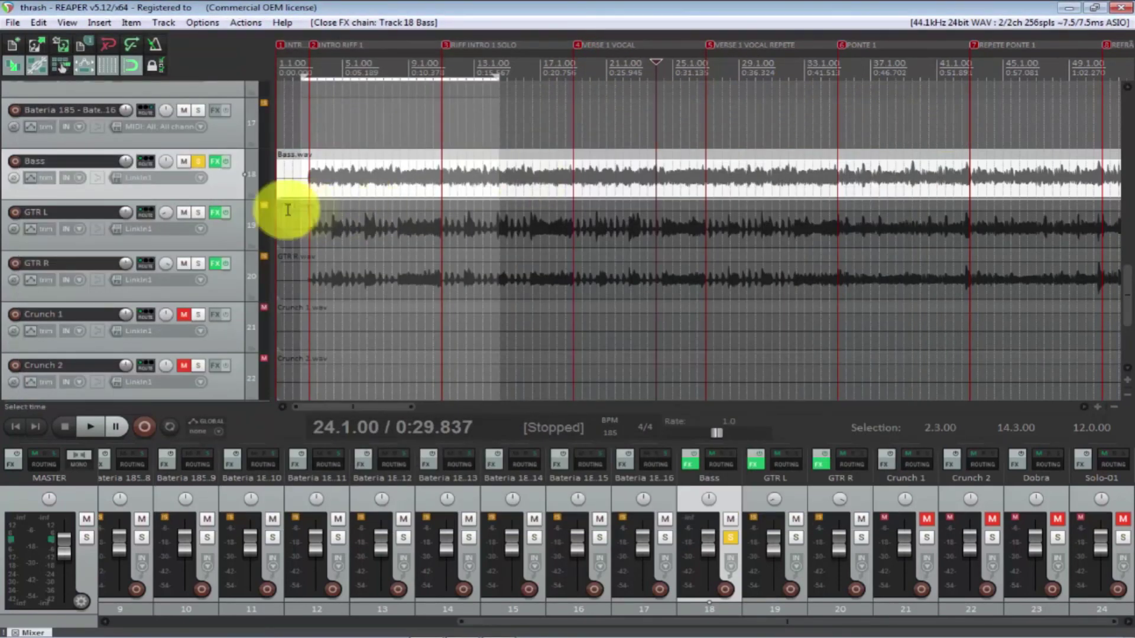
Step: Unsolo the Bass track, audition it with the guitars and drums from bar 3.1, and stop playback
left_click(200, 163)
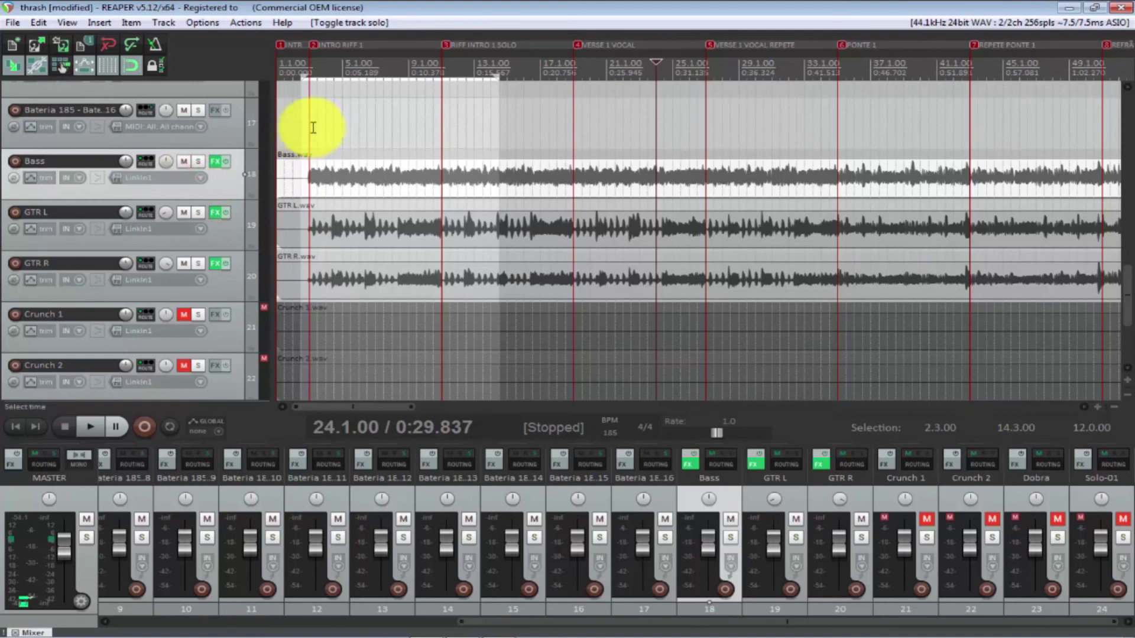
left_click(308, 130)
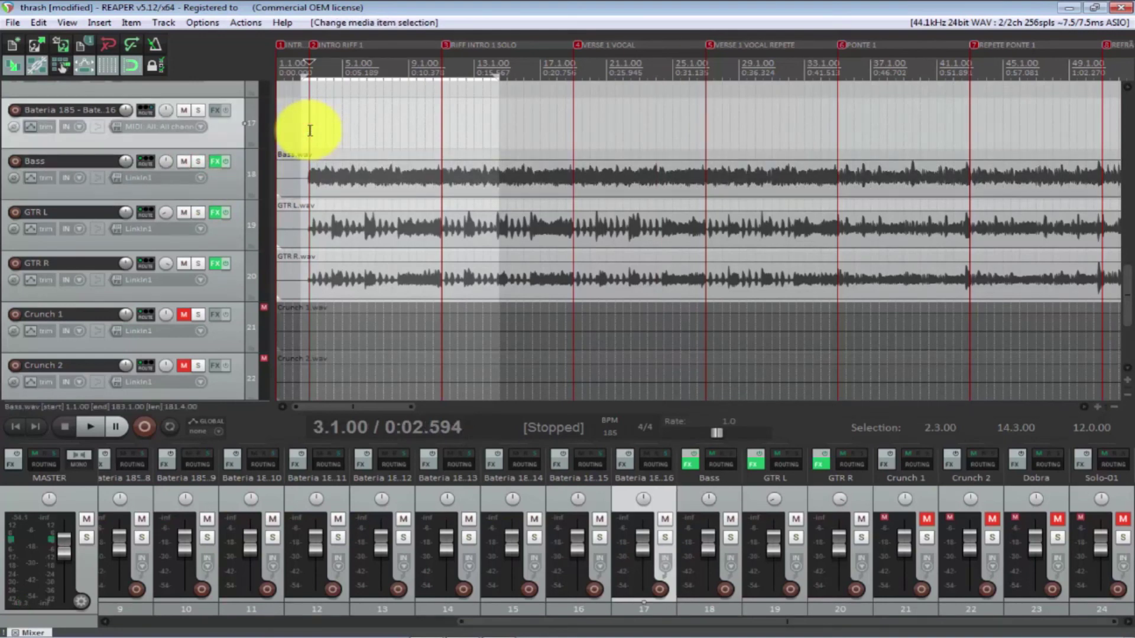
key("space")
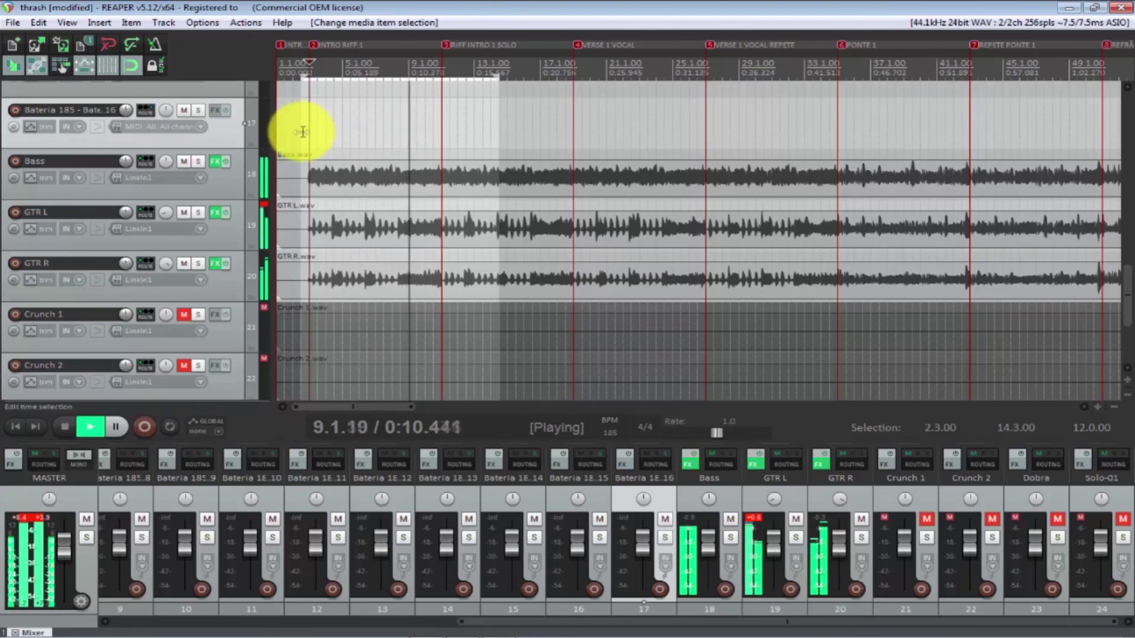
scroll(685, 301, "down", 2)
scroll(685, 301, "down", 2)
scroll(674, 297, "up", 1)
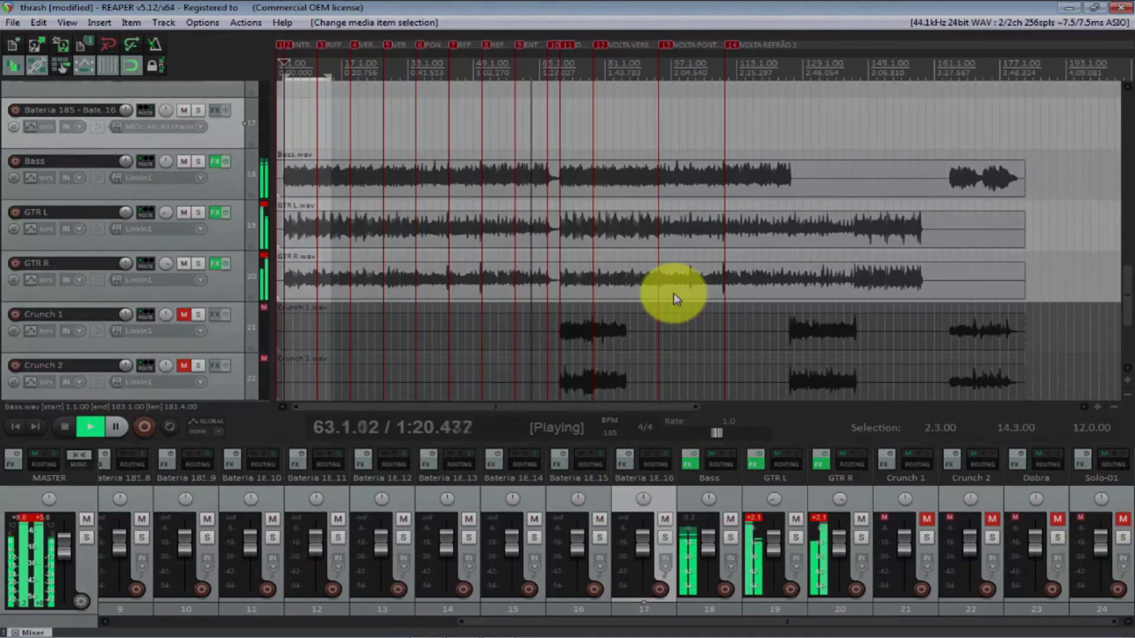
key("space")
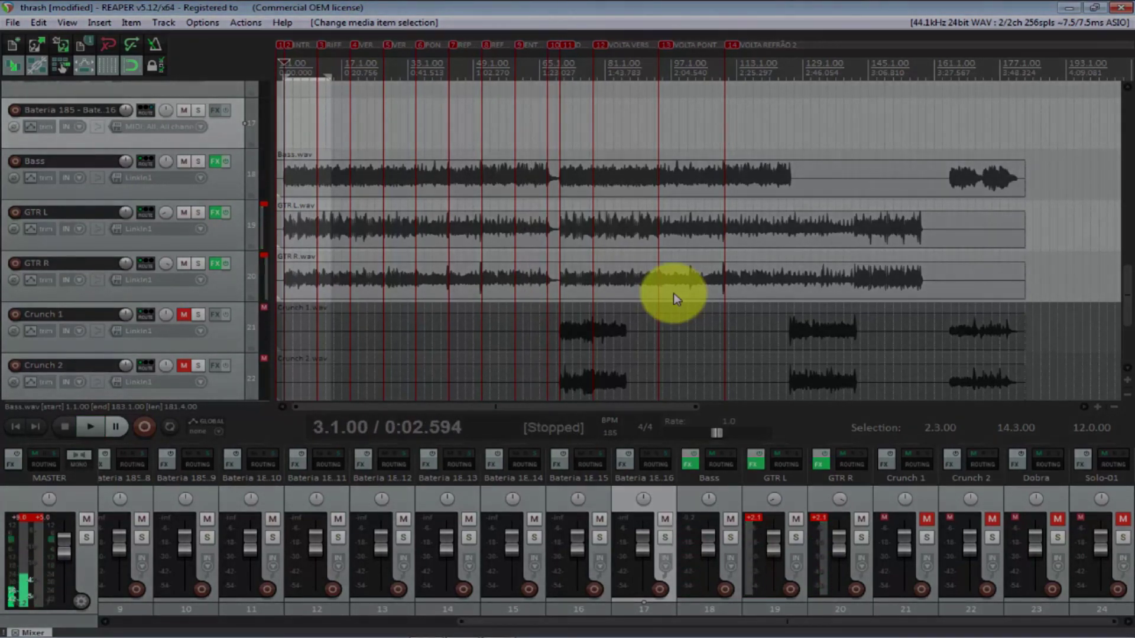